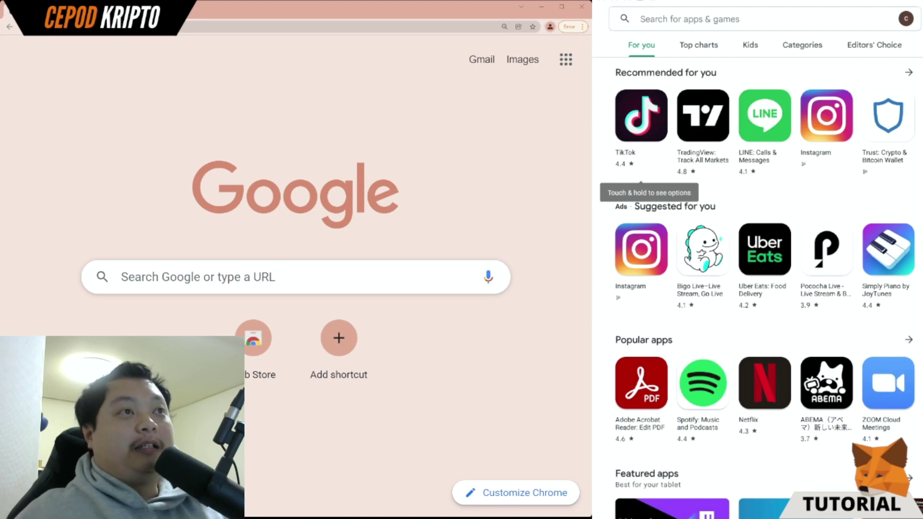
- Search Google for 'metamask', open its Chrome Web Store listing, and add the extension to Chrome
left_click(144, 26)
type("metamask")
key("Return")
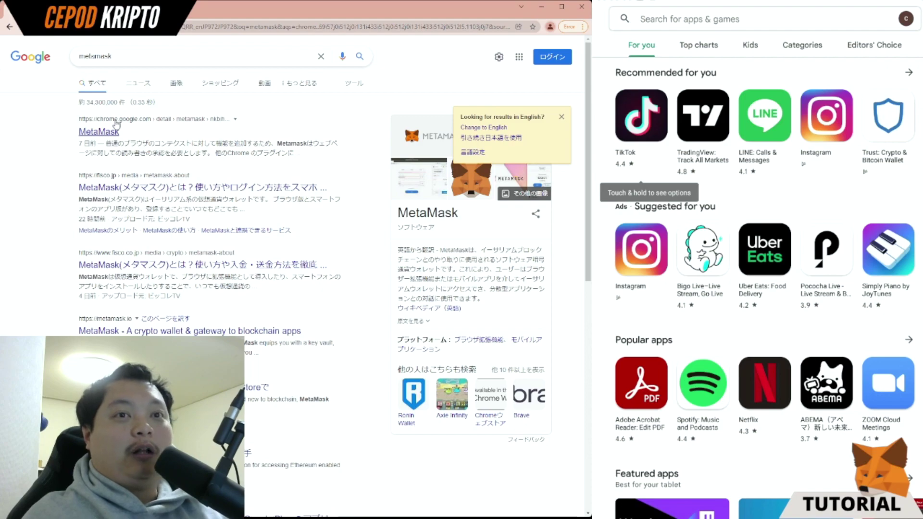
key("ctrl+plus")
key("ctrl+plus")
key("ctrl+plus")
left_click(72, 181)
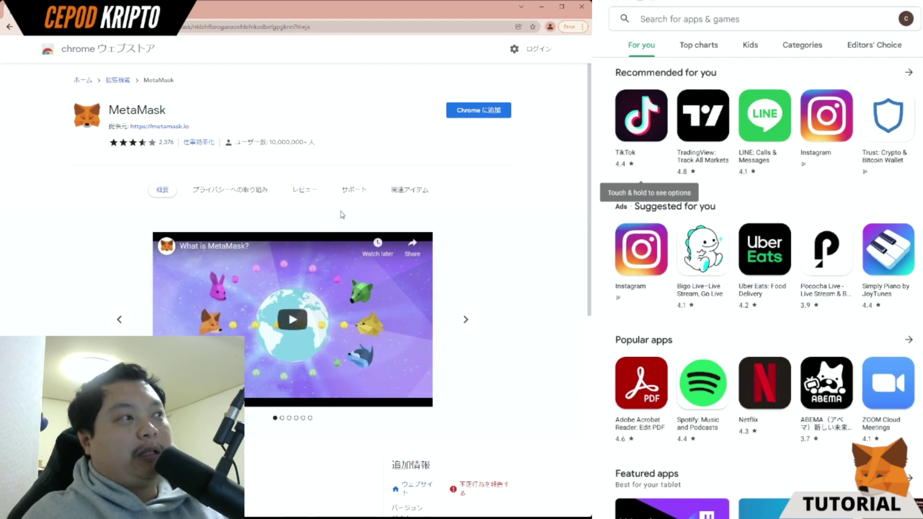
left_click(456, 114)
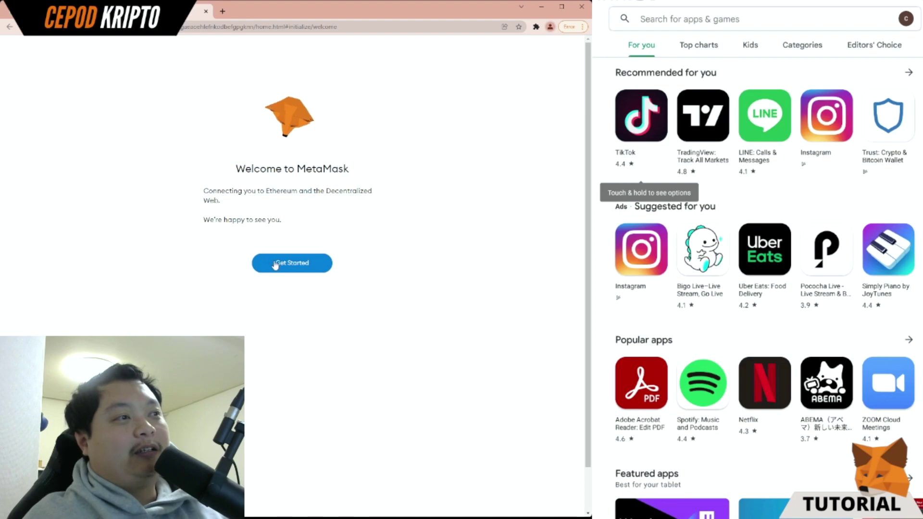
- Start MetaMask setup, choose Create a Wallet, and agree to share anonymous usage data
left_click(270, 259)
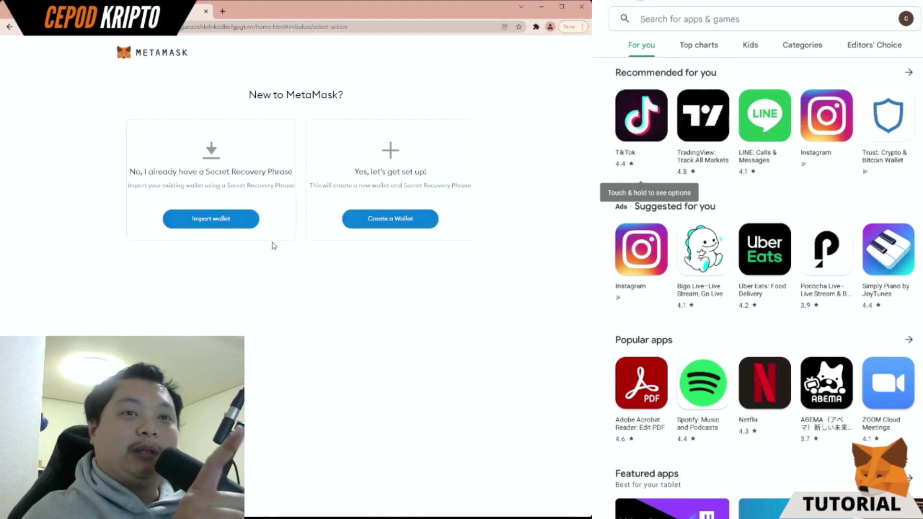
key("ctrl+plus")
key("ctrl+plus")
key("ctrl+plus")
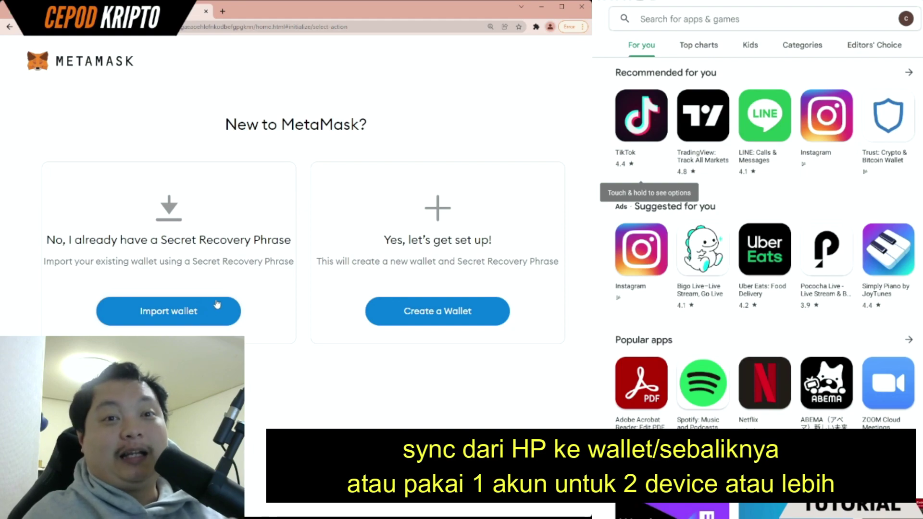
left_click(436, 319)
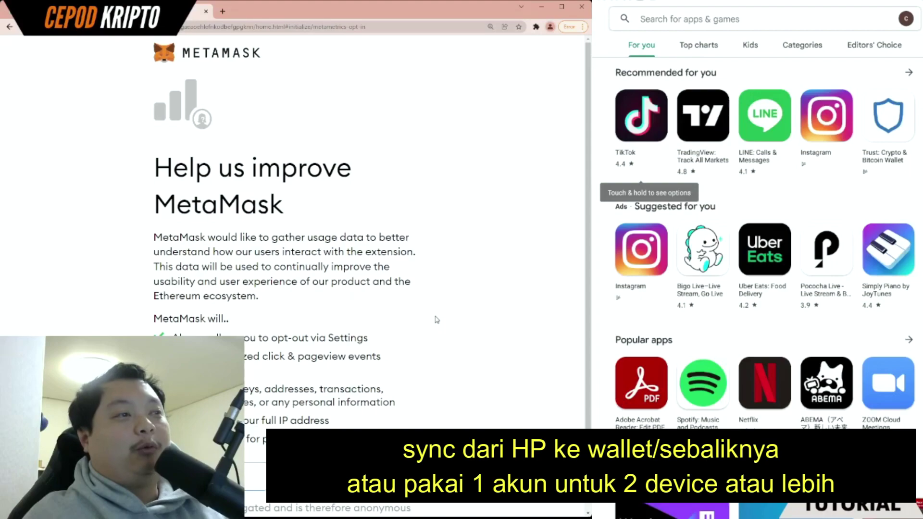
scroll(331, 398, "down", 2)
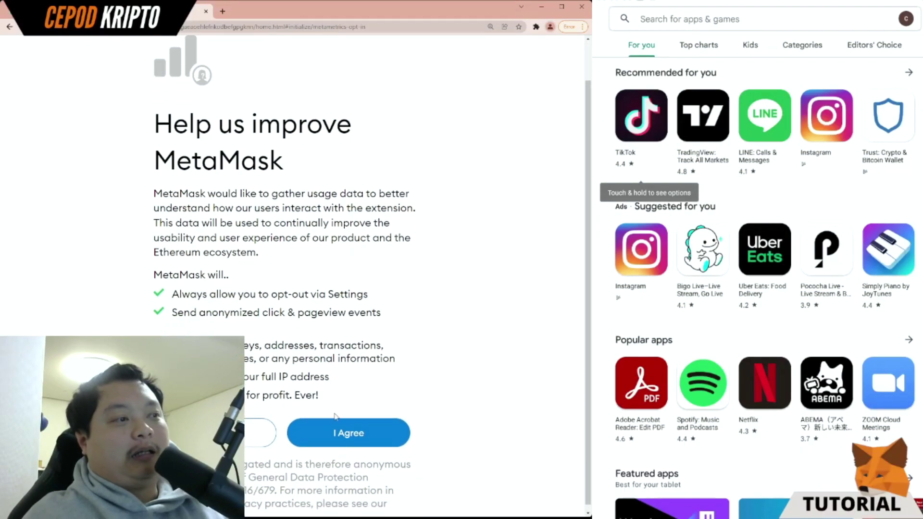
left_click(346, 435)
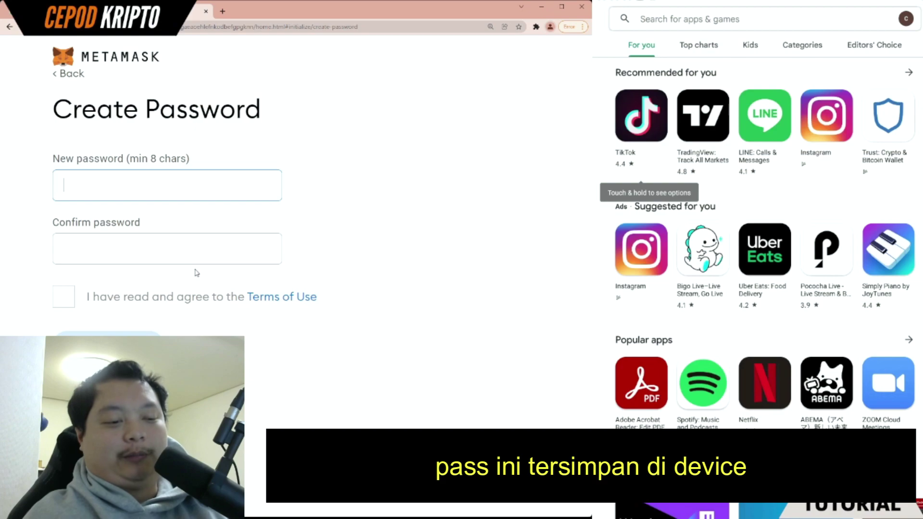
- Enter and confirm a new wallet password, accept the Terms of Use, and create the wallet
type("•••••••")
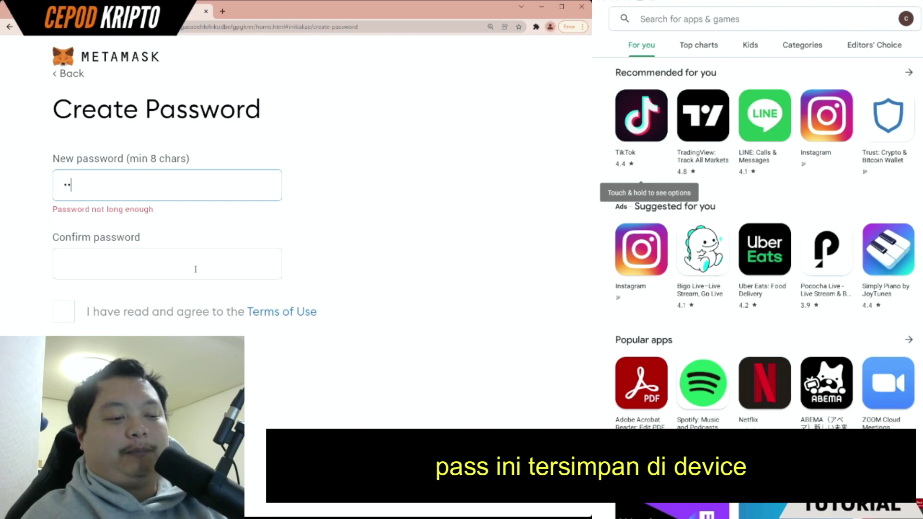
type("••••••••••")
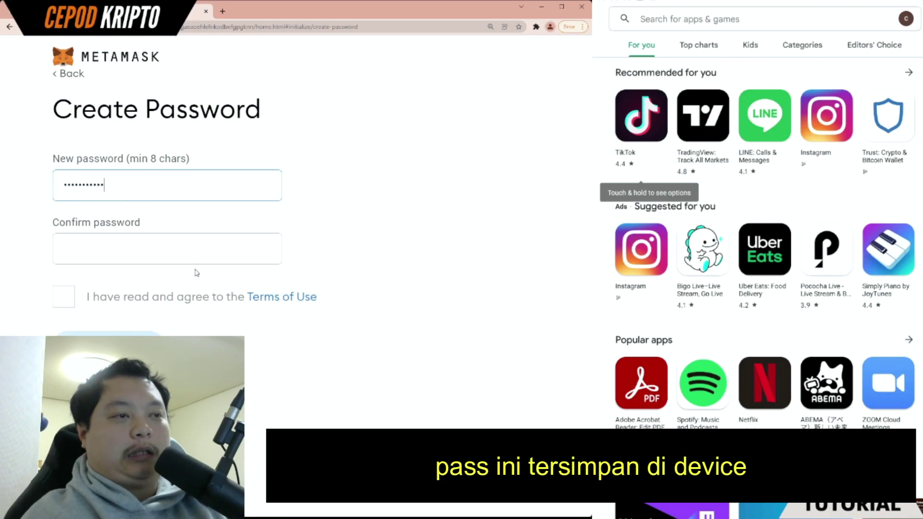
key("Tab")
type("••••••")
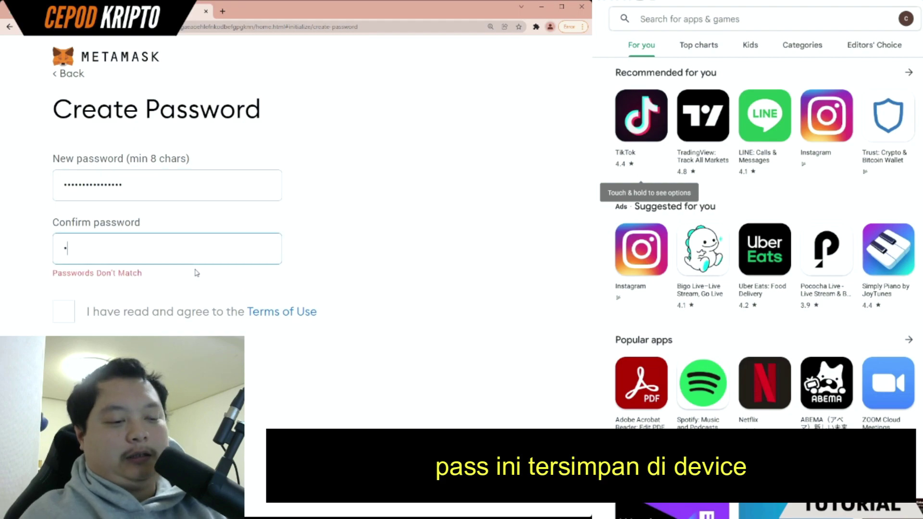
type("•••••••••••")
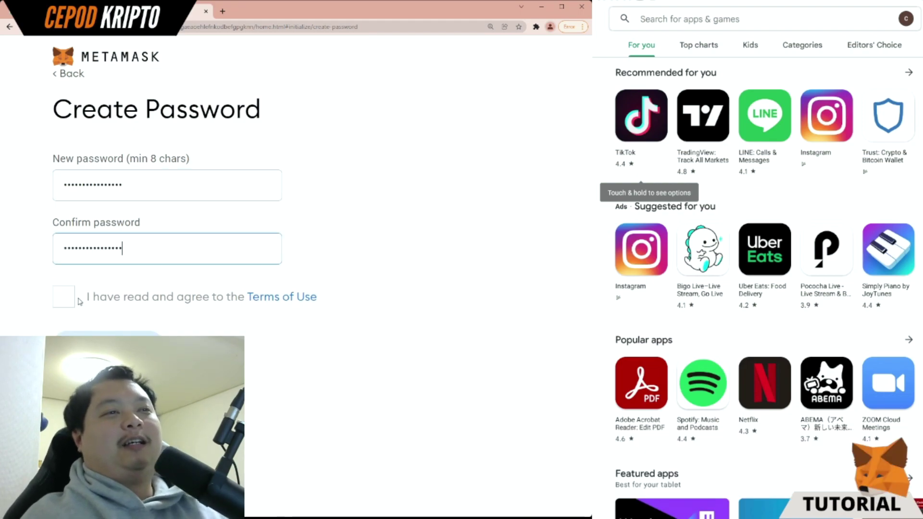
left_click(64, 297)
left_click(108, 343)
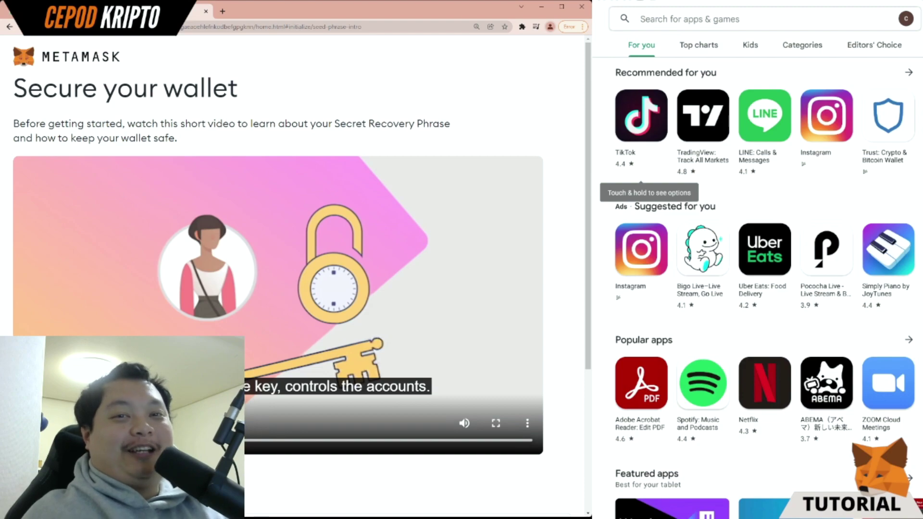
- Continue past the 'Secure your wallet' video to the Secret Recovery Phrase page
left_click(100, 481)
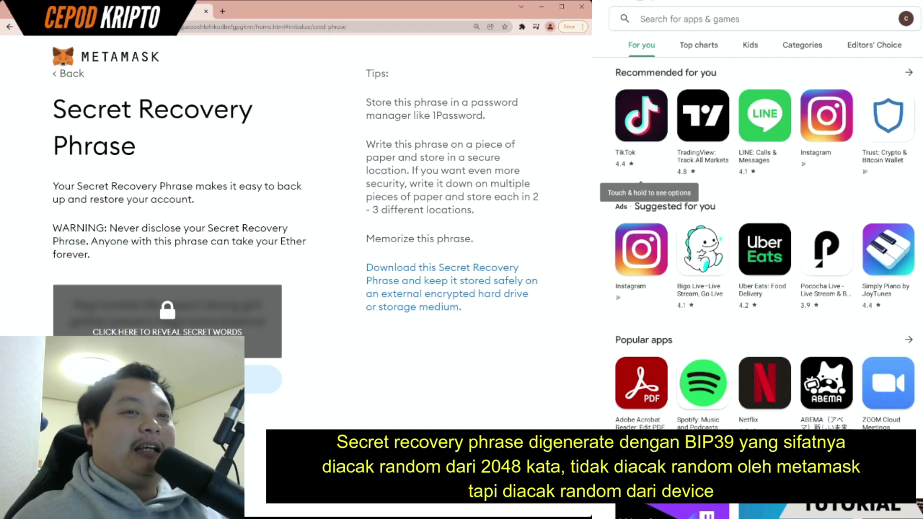
- Reveal the 12-word Secret Recovery Phrase, select and copy it, then continue to confirmation
key("ctrl+minus")
left_click(167, 274)
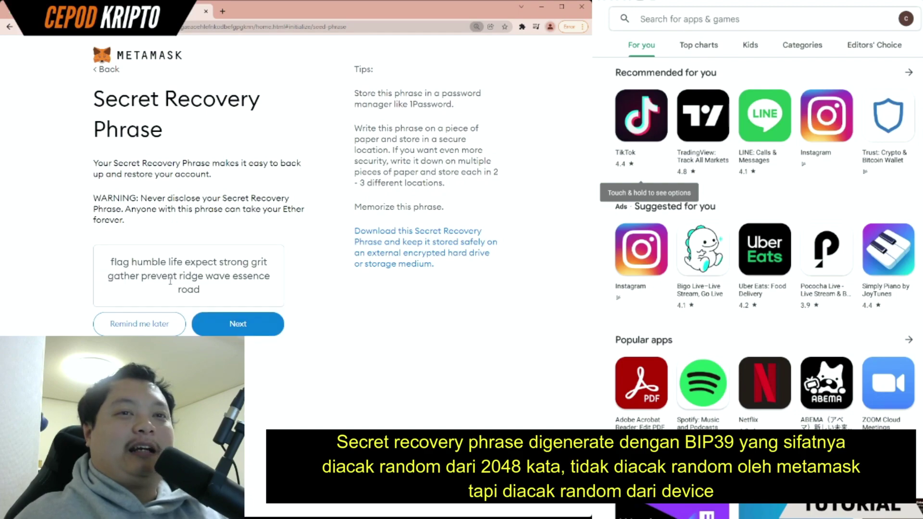
left_click_drag(110, 261, 209, 301)
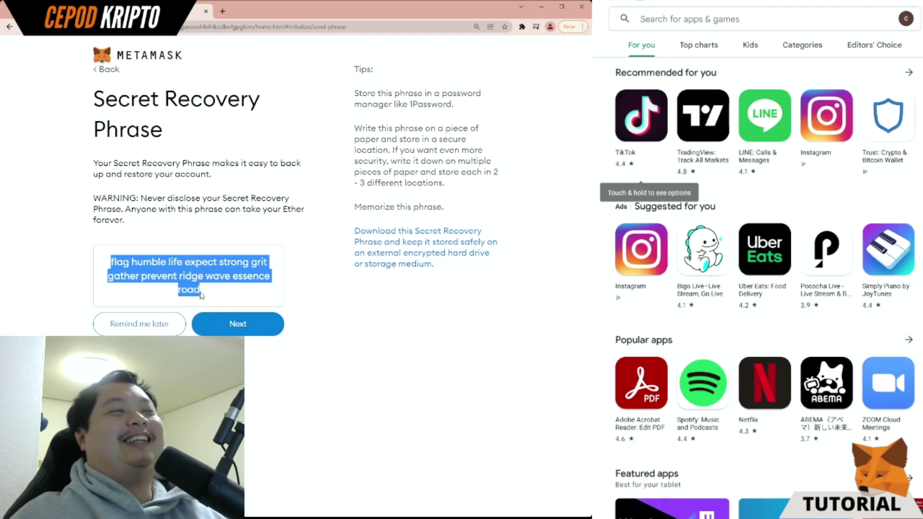
left_click(201, 295)
key("ctrl+a")
left_click(195, 278)
key("ctrl+a")
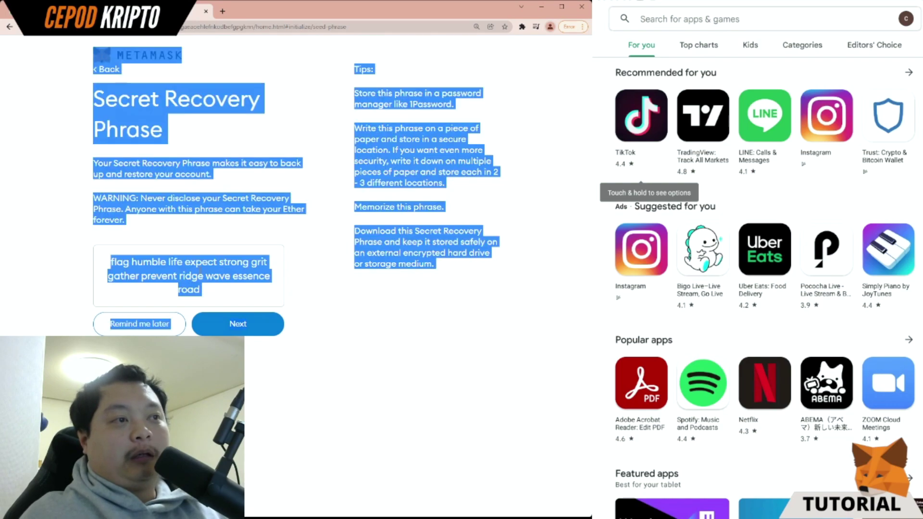
left_click(137, 262)
left_click_drag(110, 263, 212, 300)
key("ctrl+c")
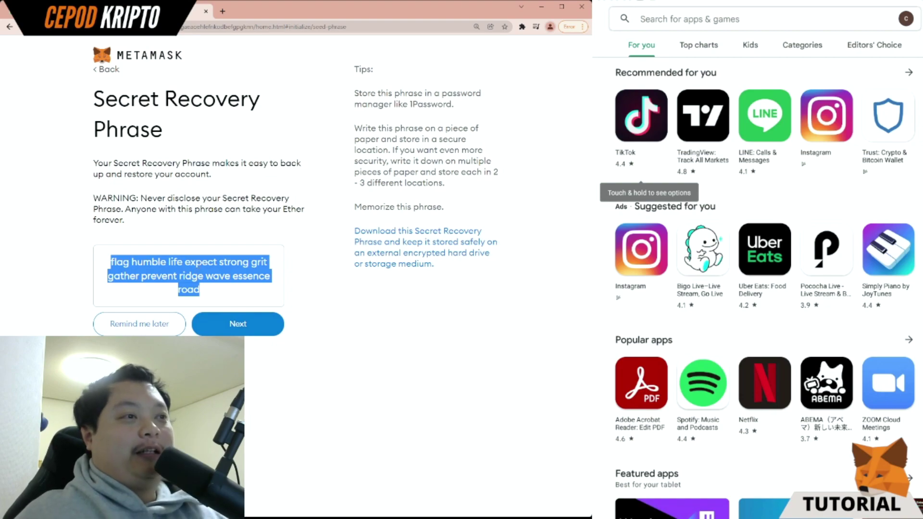
left_click(246, 327)
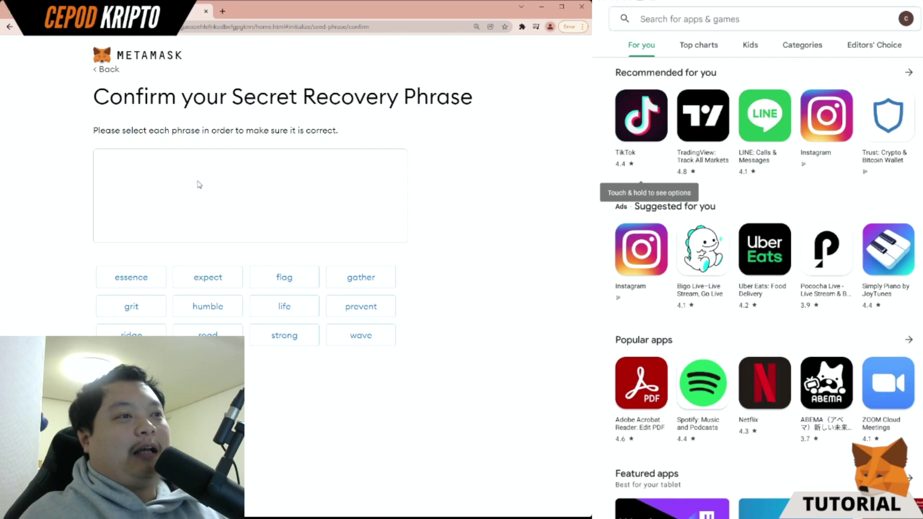
- Paste the copied recovery phrase into the address bar as a reference
left_click(200, 27)
key("ctrl+v")
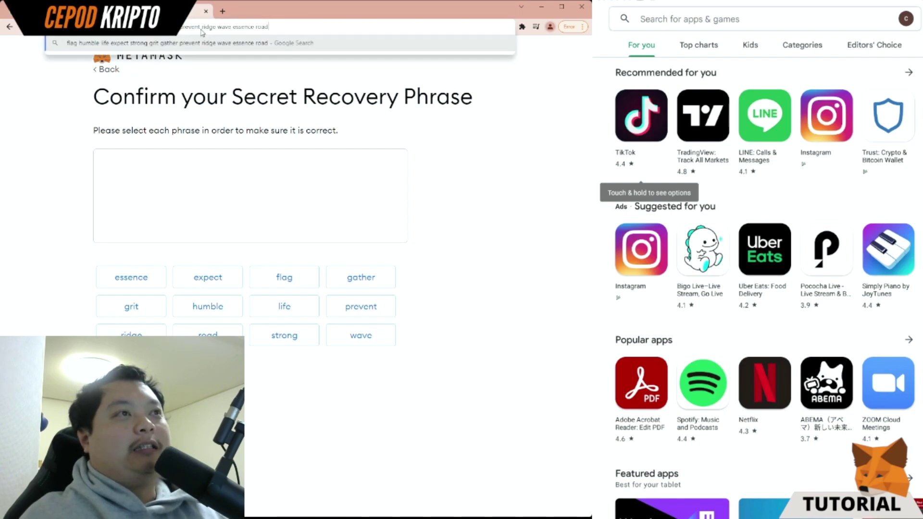
left_click(46, 251)
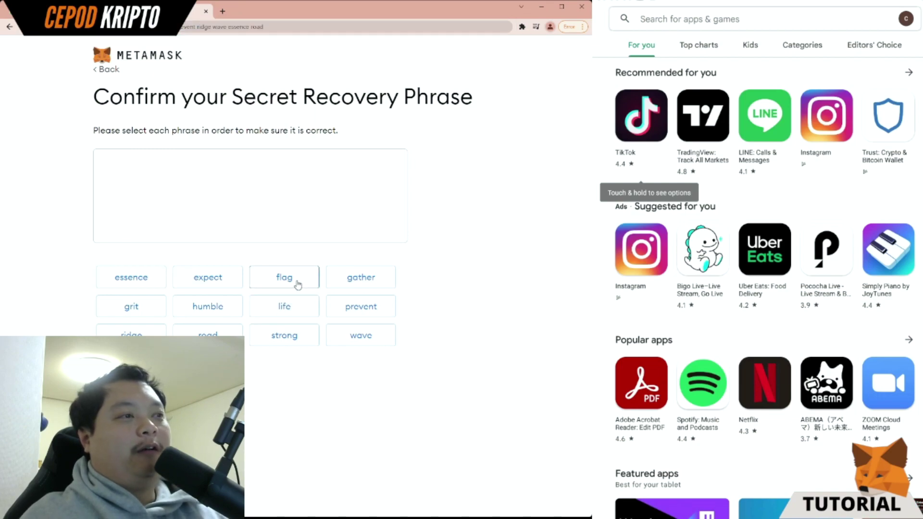
- Select the recovery phrase words in their original order, confirm, and finish wallet setup
left_click(296, 284)
left_click(218, 308)
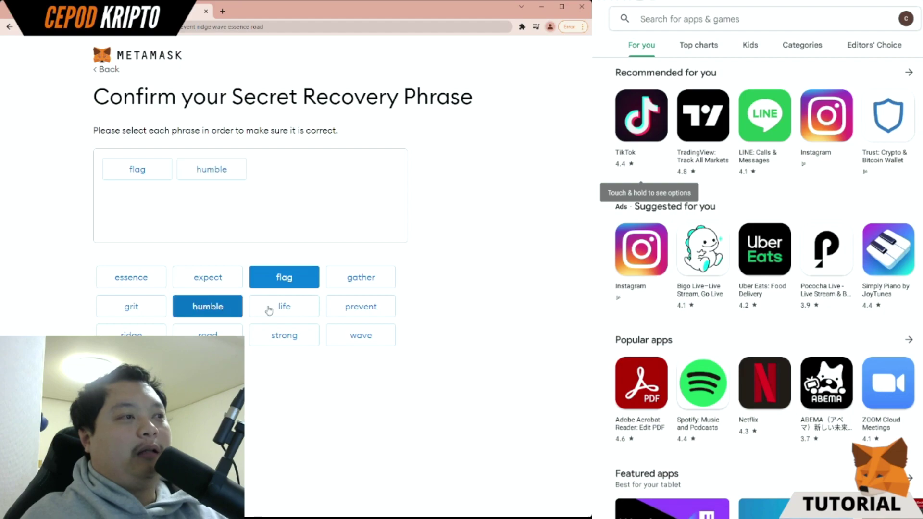
left_click(310, 310)
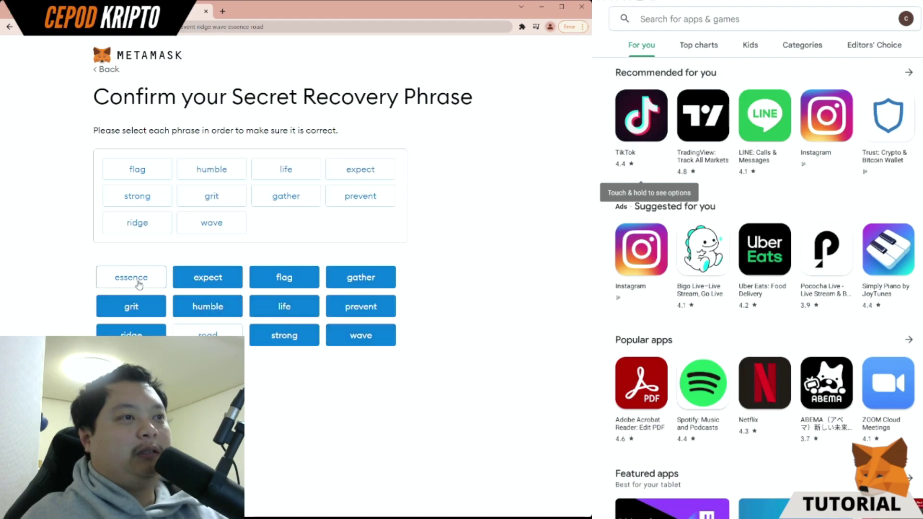
left_click(139, 283)
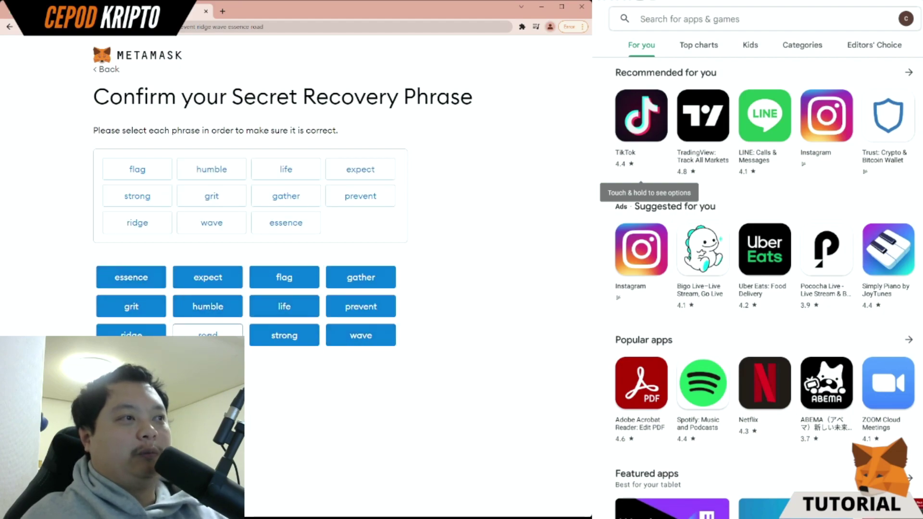
left_click(208, 331)
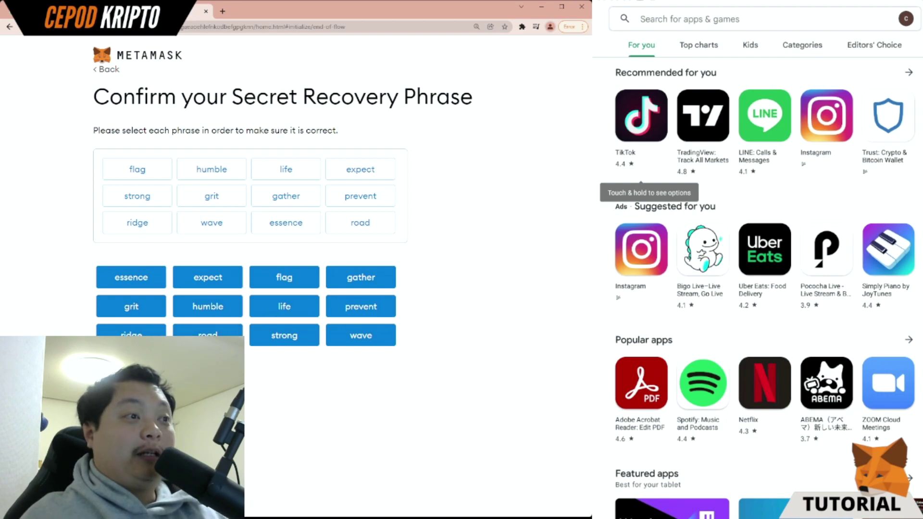
left_click(138, 372)
left_click(139, 373)
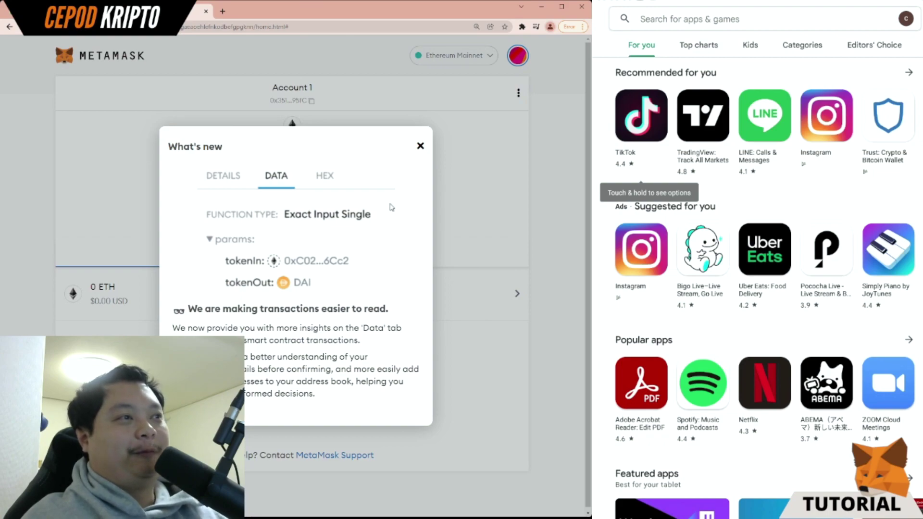
left_click(418, 147)
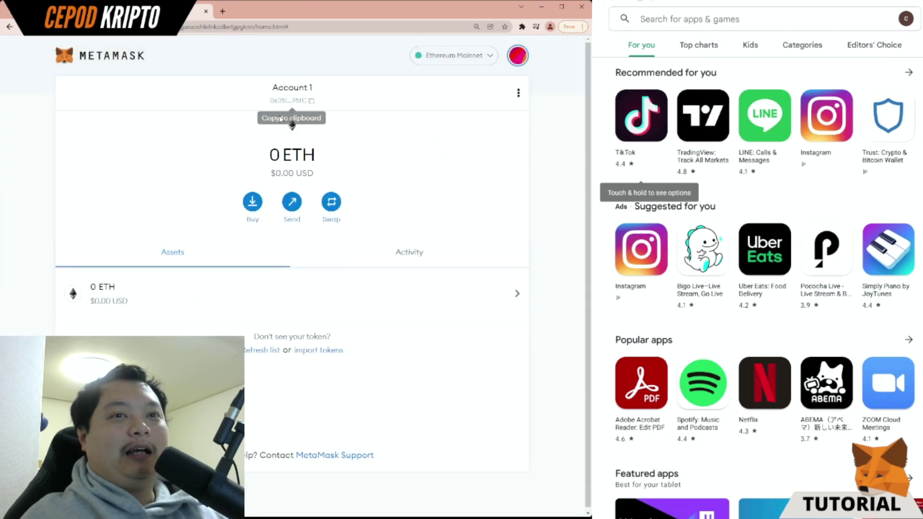
scroll(348, 213, "up", 7)
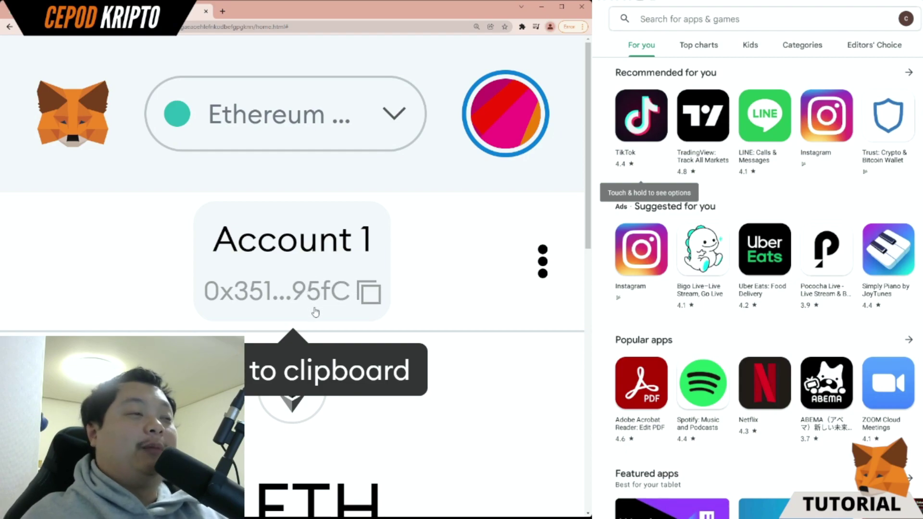
key("ctrl+0")
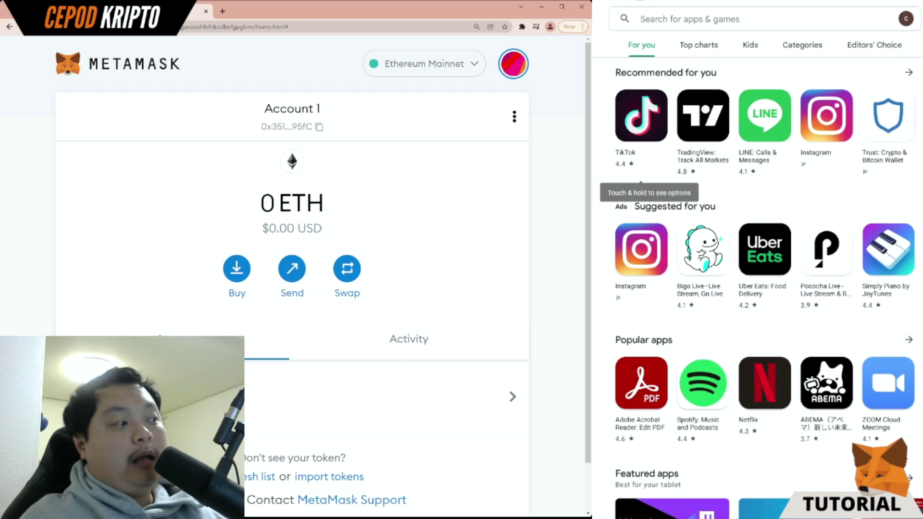
- Find MetaMask in the Play Store, install it on the tablet, and launch it
left_click(727, 22)
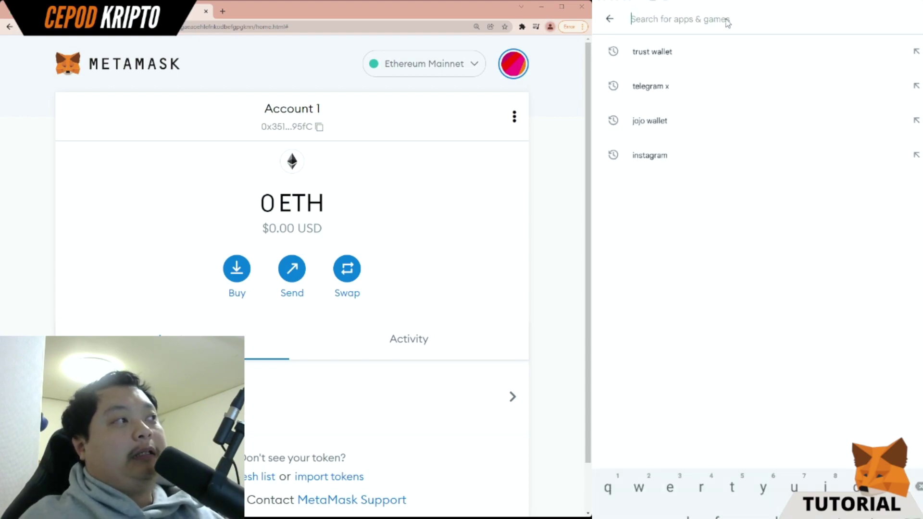
type("metamask")
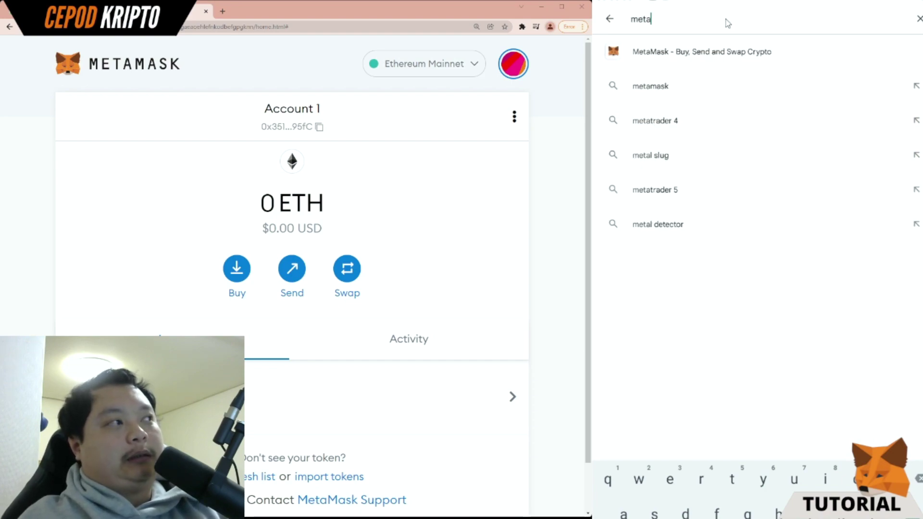
left_click(699, 56)
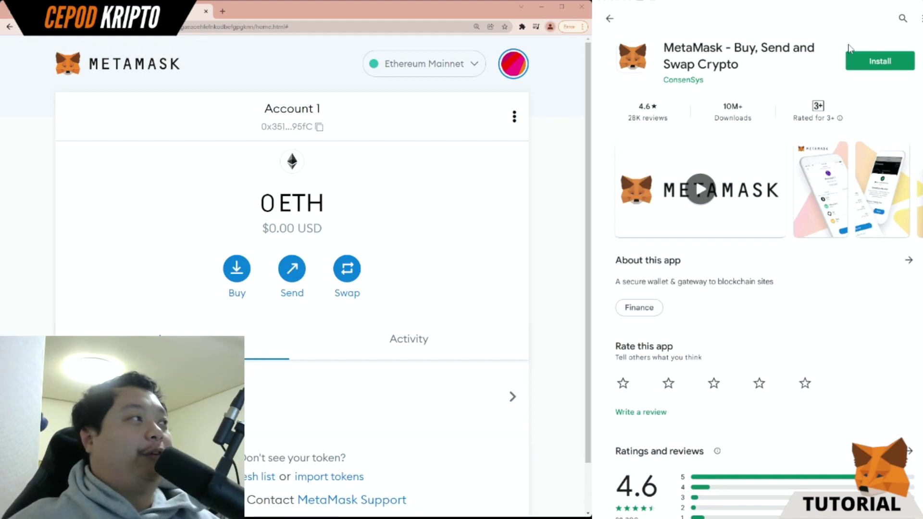
left_click(878, 61)
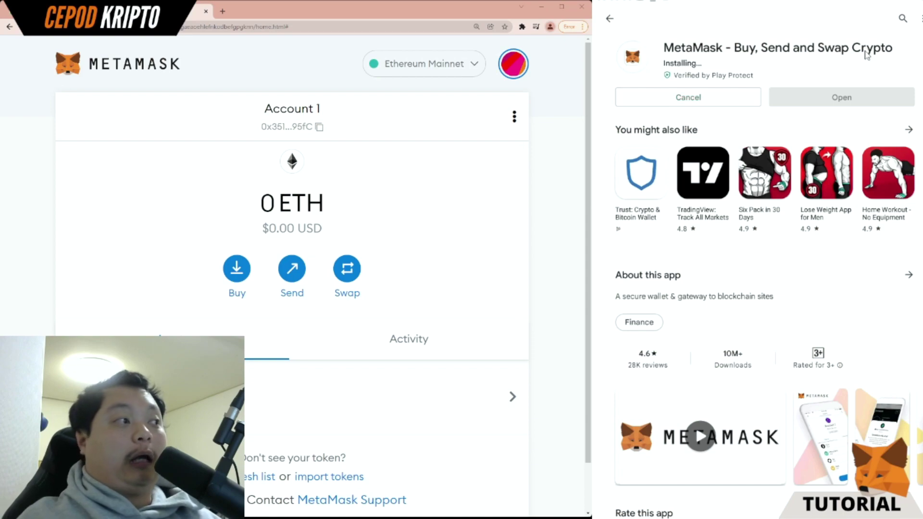
left_click(862, 91)
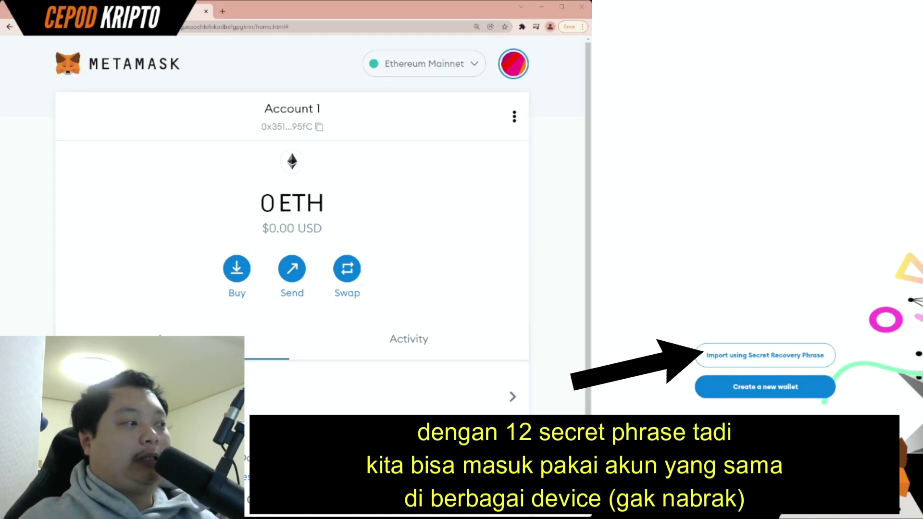
- Choose to import with a Secret Recovery Phrase, accept the terms, and paste the phrase
left_click(750, 355)
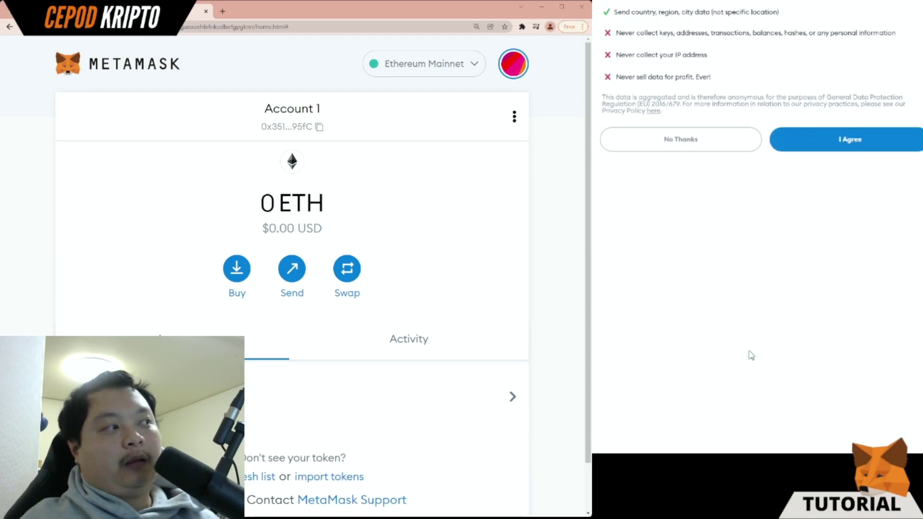
left_click(811, 137)
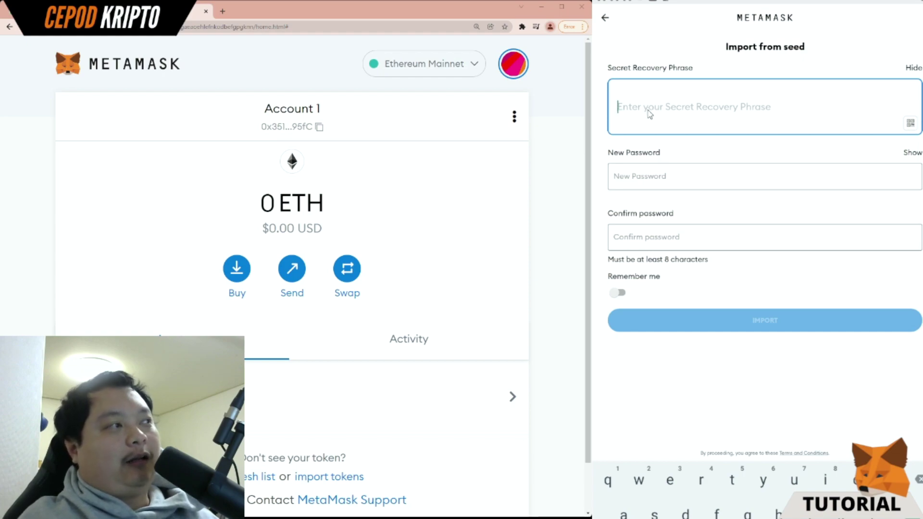
key("ctrl+v")
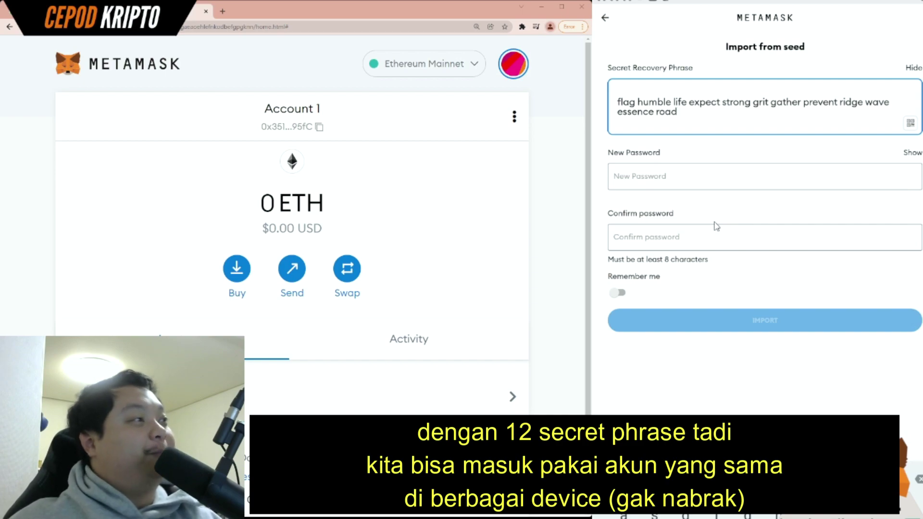
left_click(701, 185)
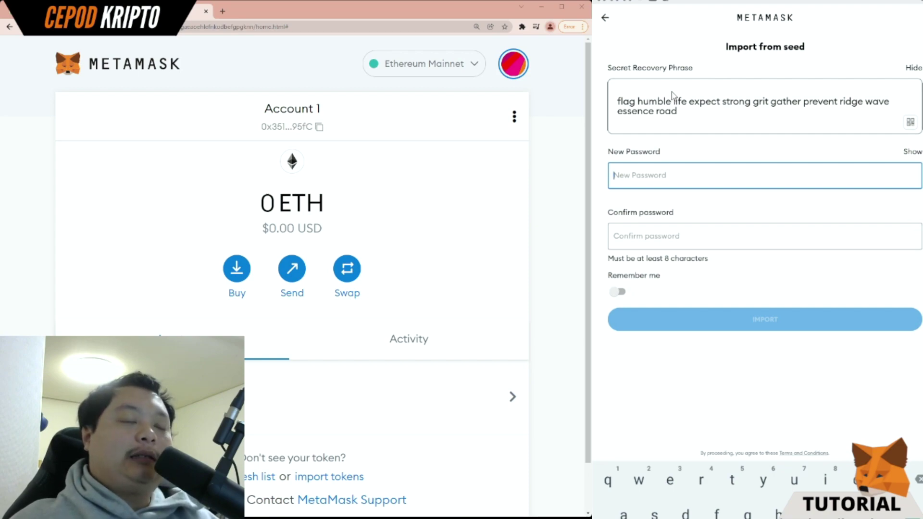
- Enter a new password for the imported tablet wallet
left_click(677, 176)
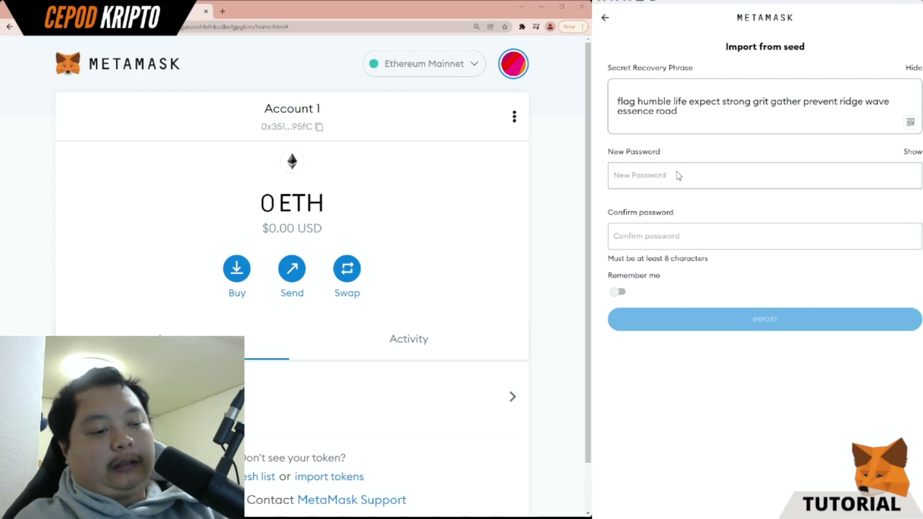
key("Tab")
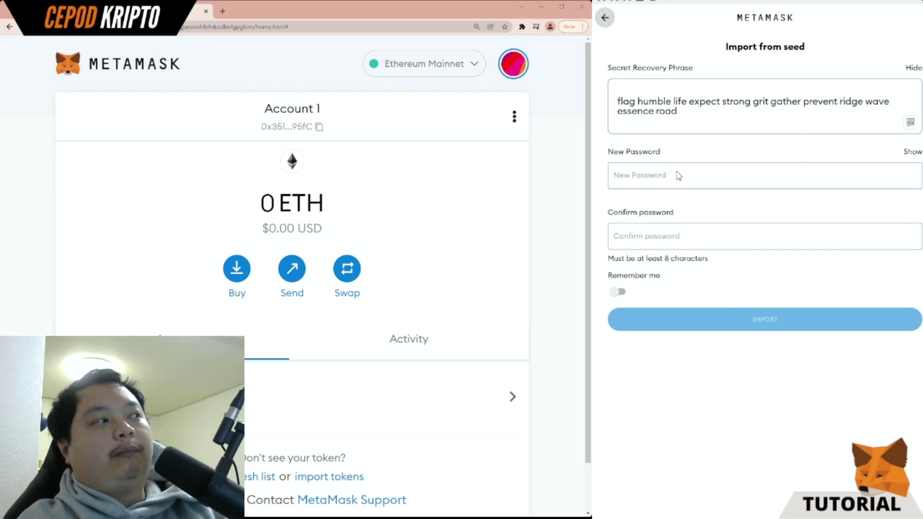
left_click(653, 180)
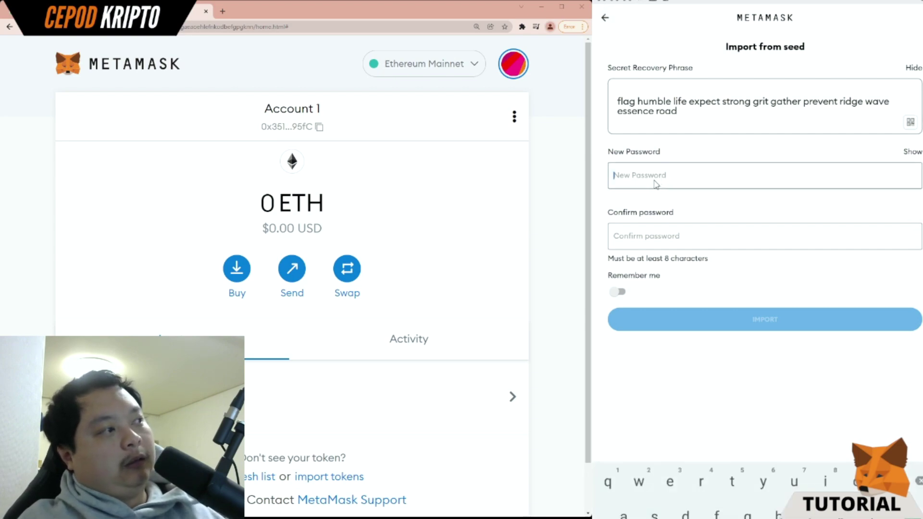
type("12345")
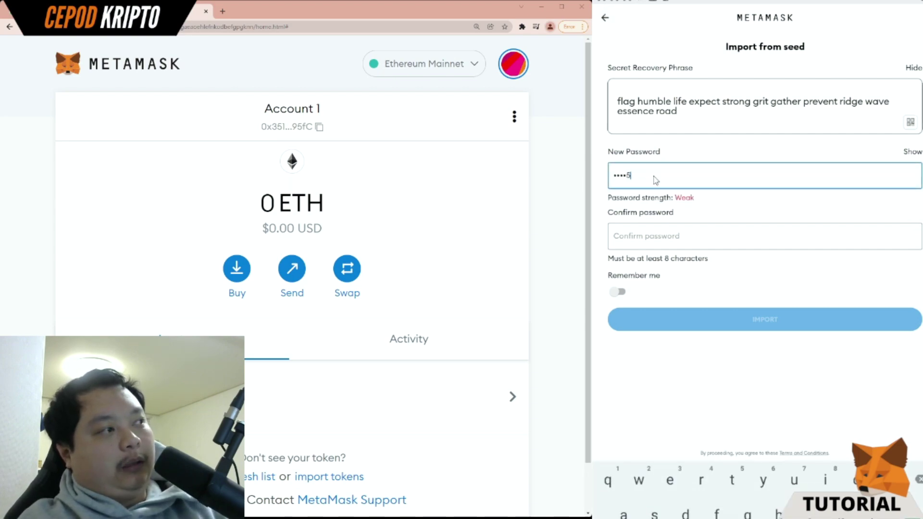
type("678")
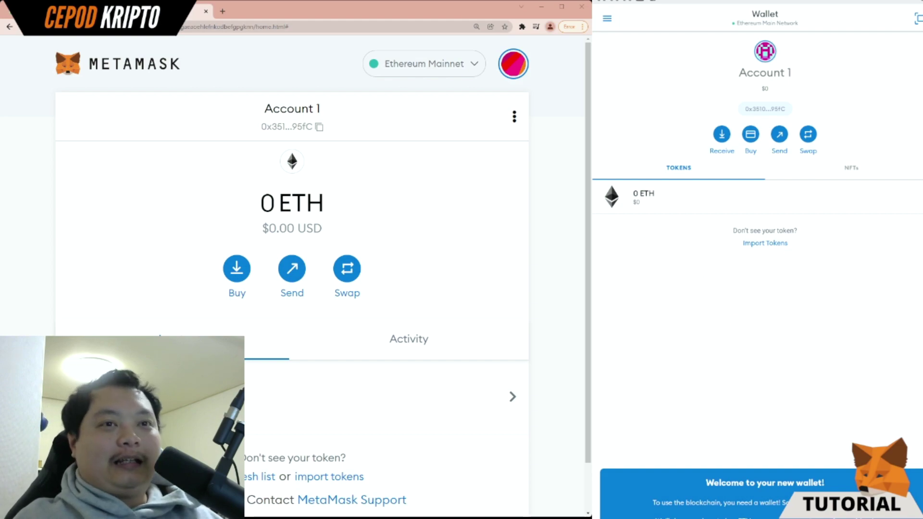
key("ctrl+plus")
key("ctrl+plus")
key("ctrl+plus")
key("ctrl+plus")
key("ctrl+plus")
key("ctrl+plus")
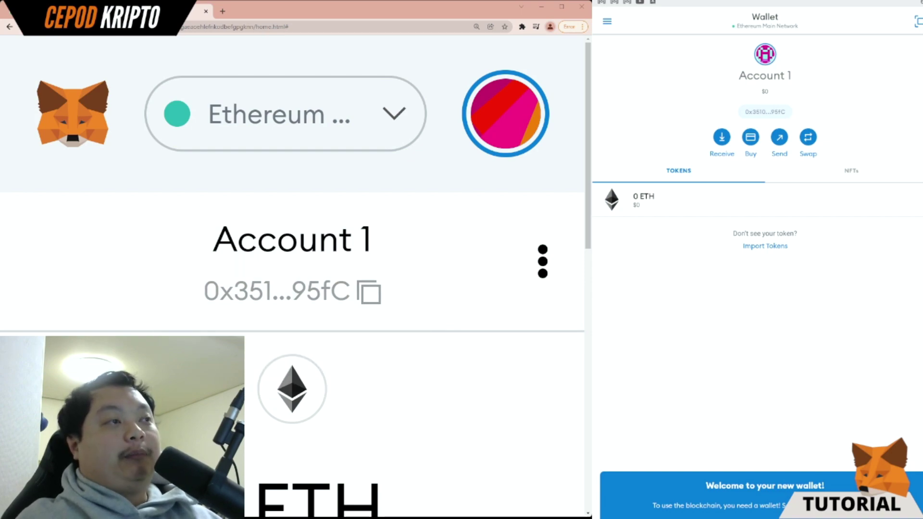
key("ctrl+minus")
key("ctrl+minus")
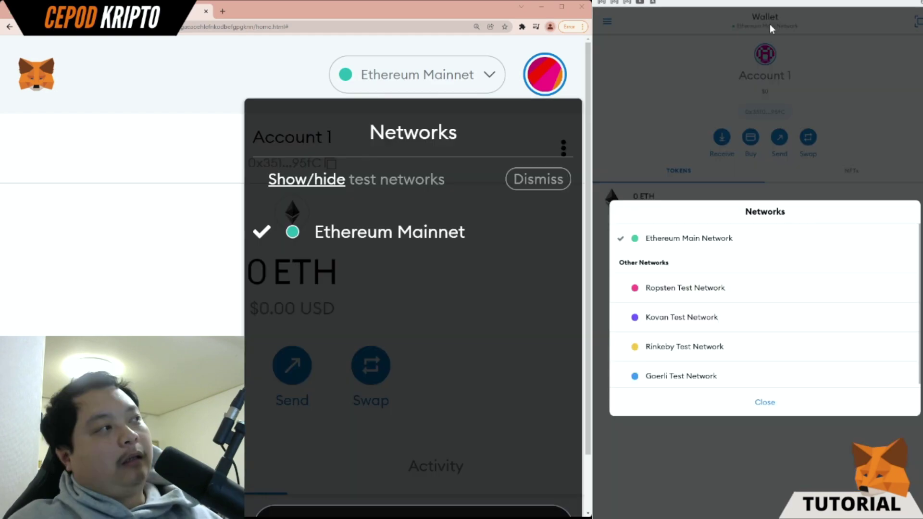
- Browse the network lists on both the browser and tablet wallets, then open a new Chrome tab
left_click(768, 29)
left_click(765, 27)
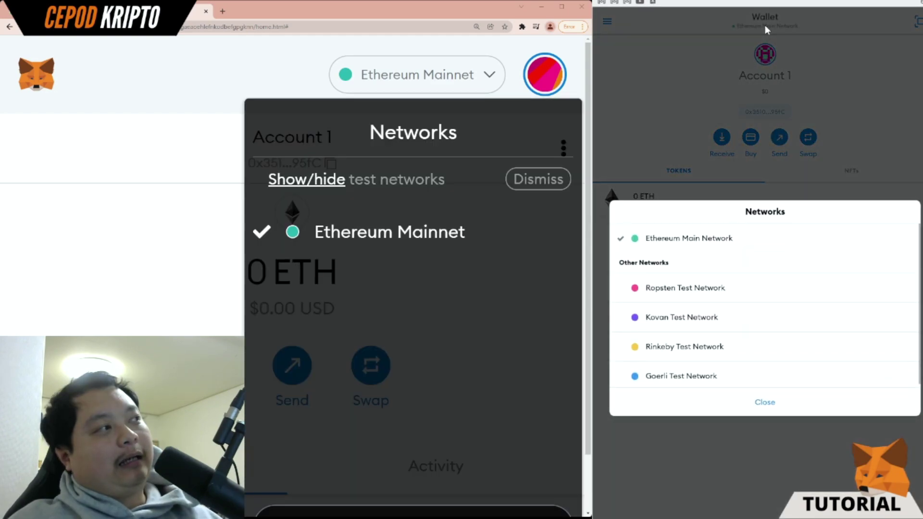
scroll(677, 324, "down", 1)
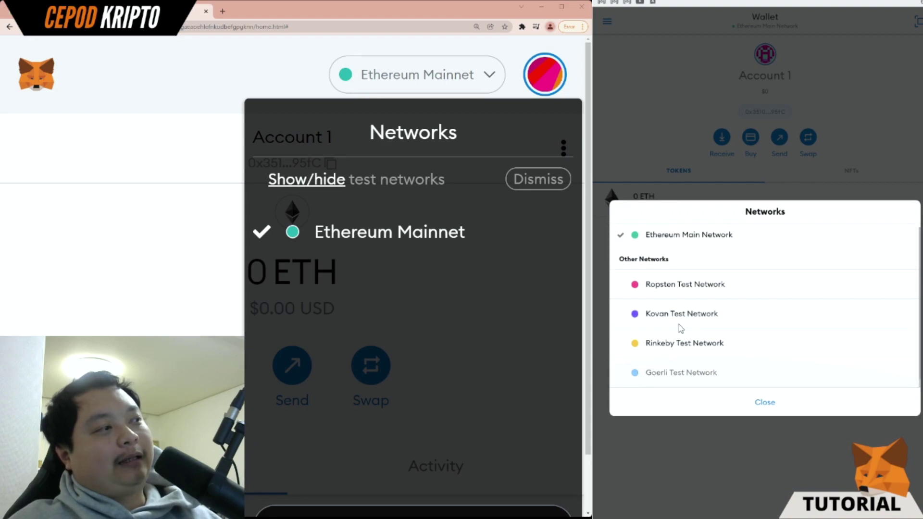
scroll(413, 308, "down", 2)
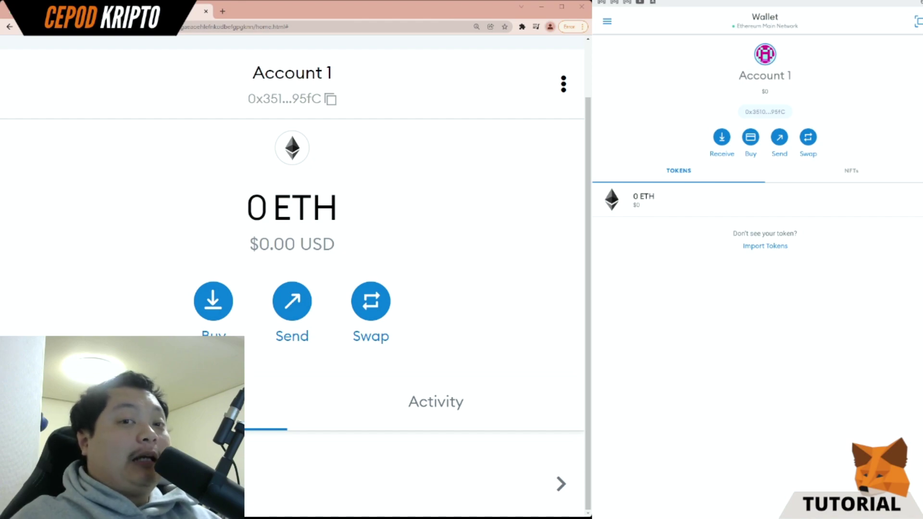
scroll(292, 277, "down", 3)
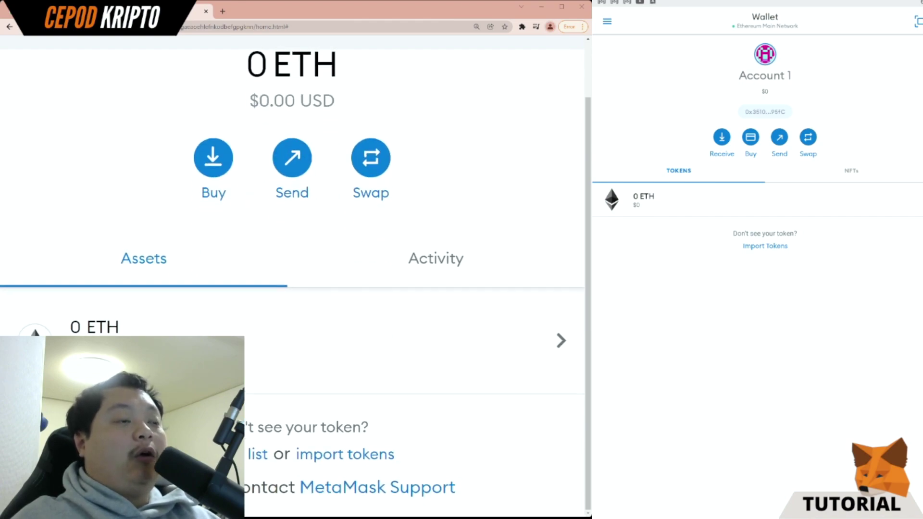
scroll(292, 277, "up", 3)
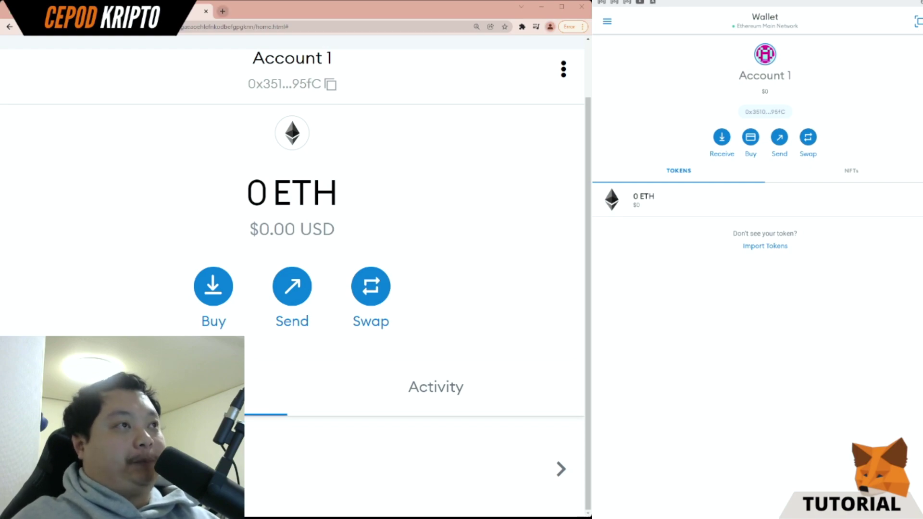
left_click(222, 11)
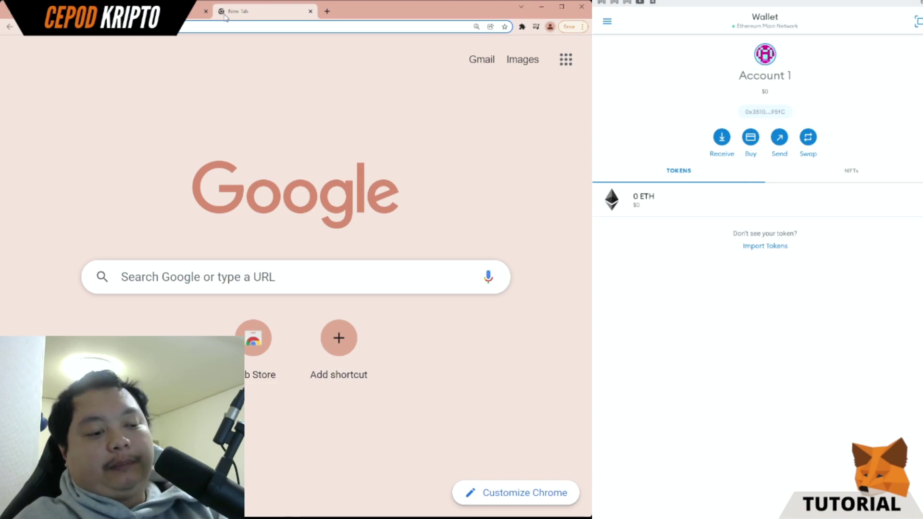
- Search Google for 'pancakeswap', open the PancakeSwap home page, and bring up Connect Wallet
type("panca")
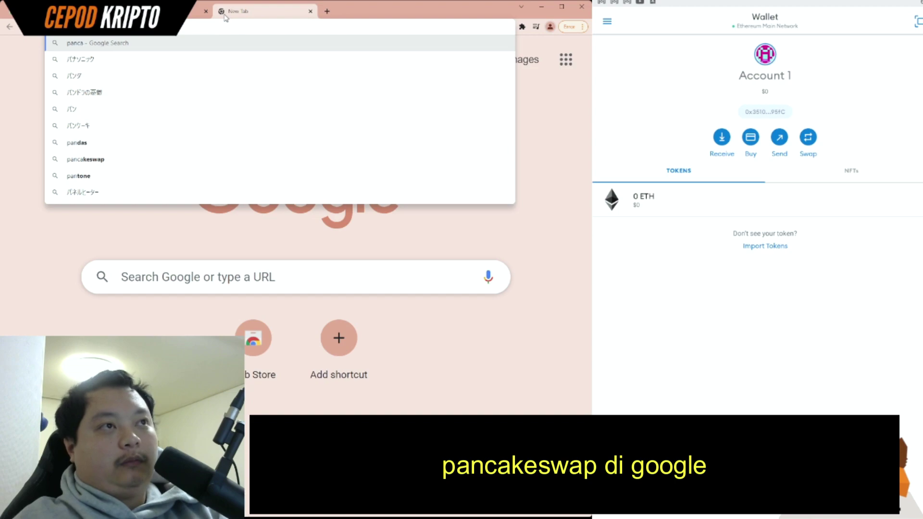
type("keswap")
key("Return")
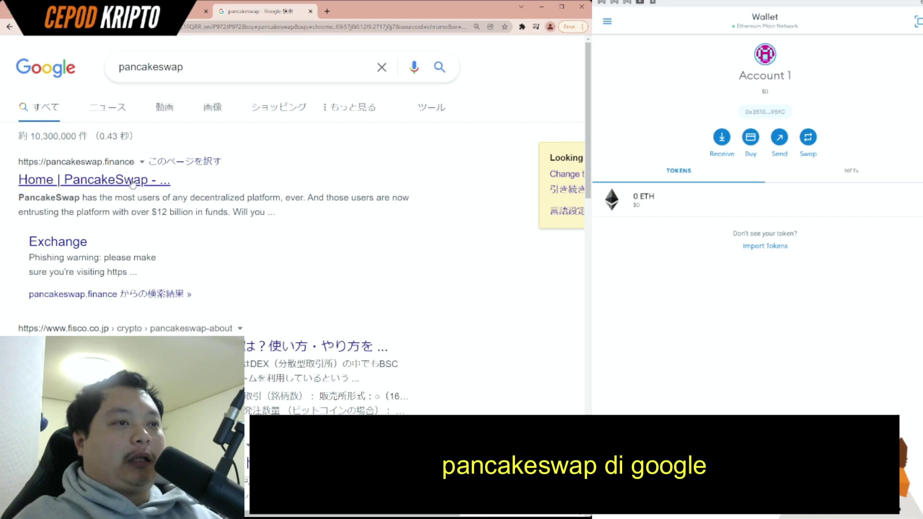
left_click(132, 183)
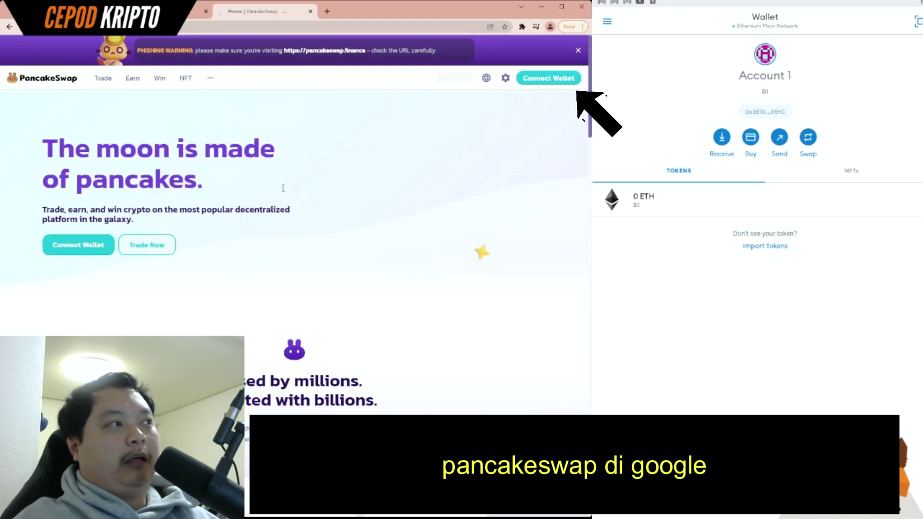
left_click(550, 78)
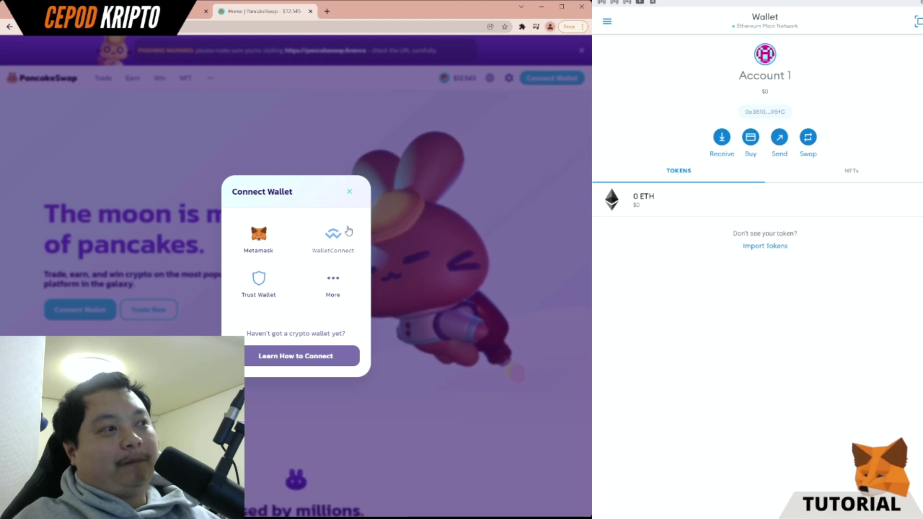
- Connect PancakeSwap to MetaMask, then approve adding Binance Smart Chain Mainnet and switch to it
left_click(259, 241)
scroll(513, 224, "down", 5)
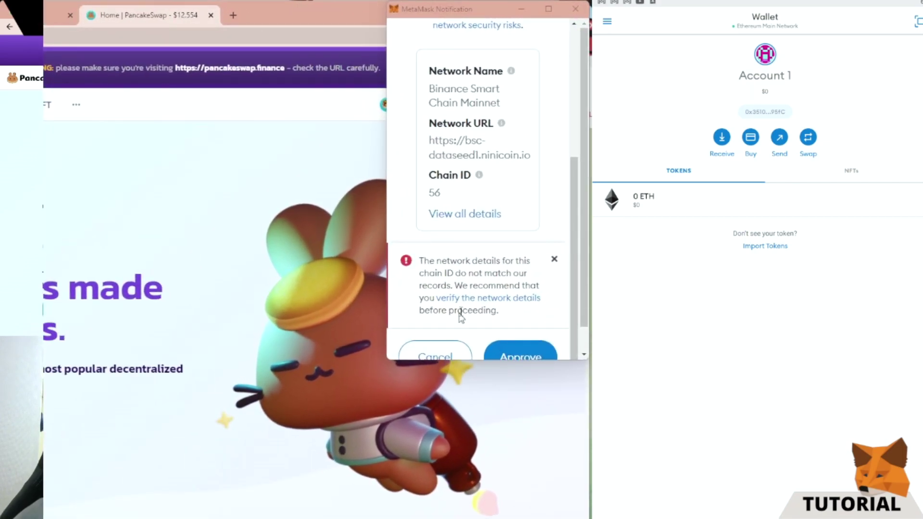
scroll(448, 323, "down", 1)
left_click(510, 338)
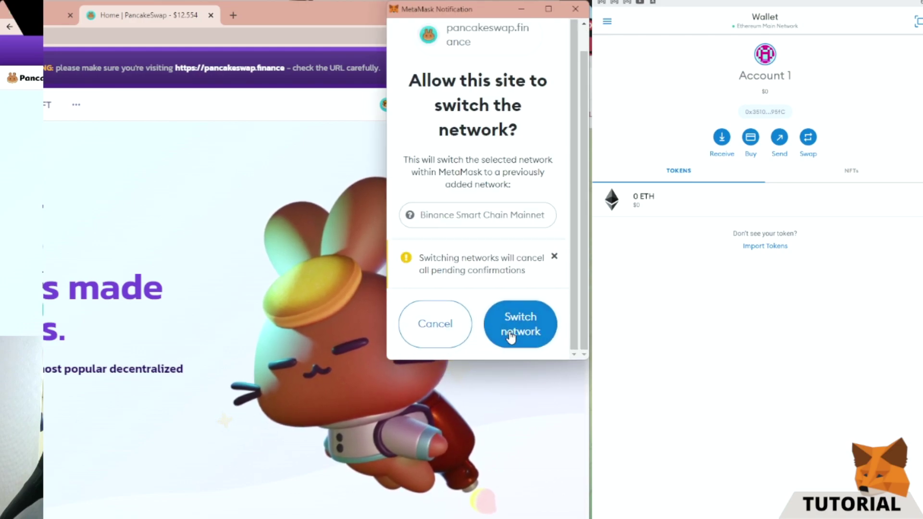
left_click(510, 337)
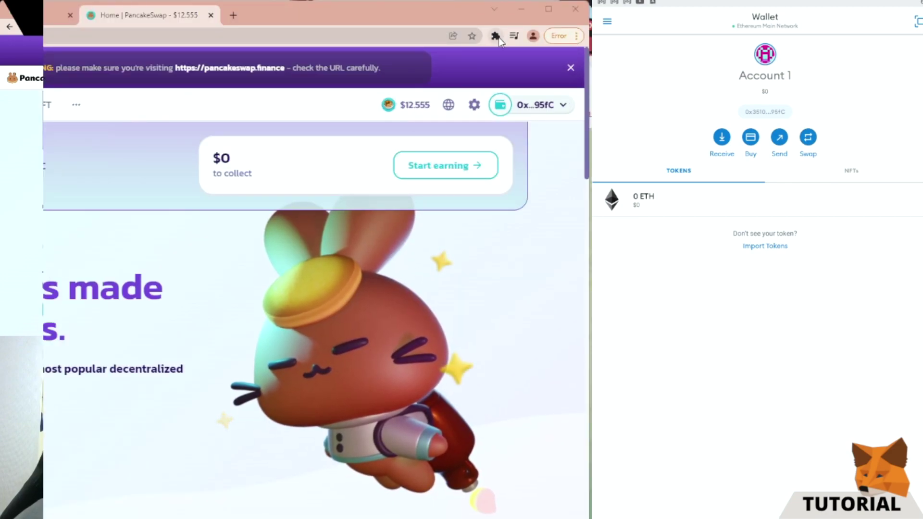
- Open MetaMask from the extensions and expand it into a full browser tab
left_click(495, 36)
left_click(423, 120)
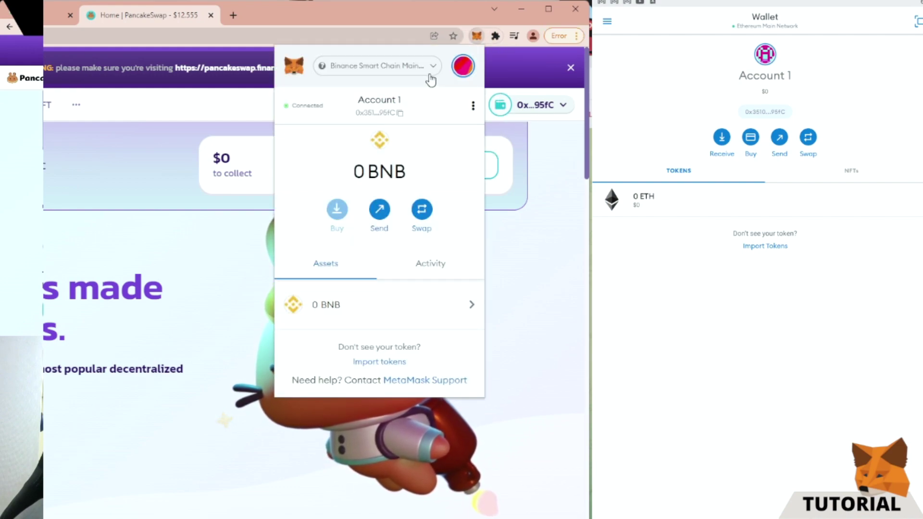
left_click(473, 106)
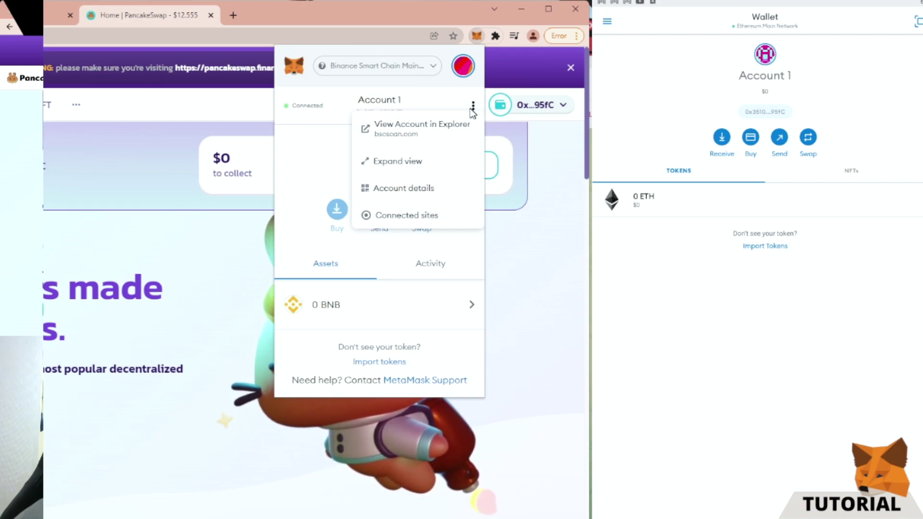
left_click(424, 163)
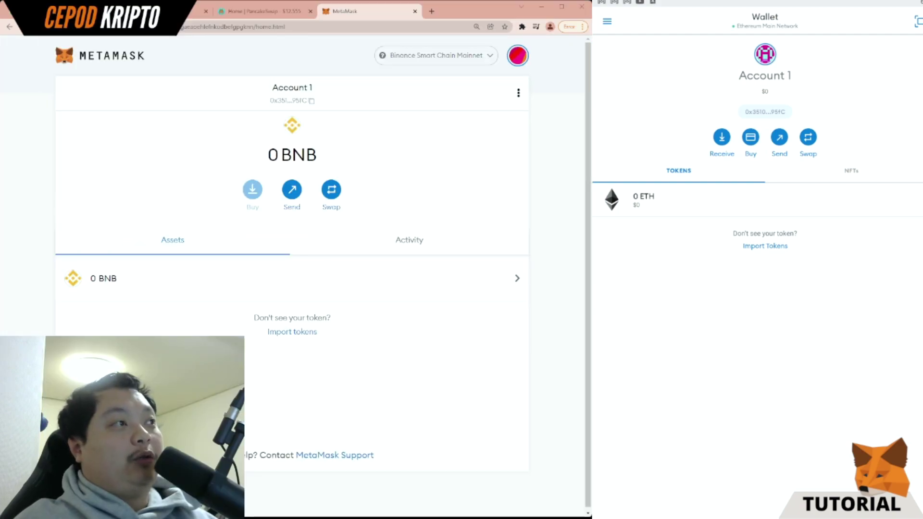
- Show the desktop wallet's networks including Binance Smart Chain Mainnet, and check that the phone wallet's network list lacks it
left_click(439, 57)
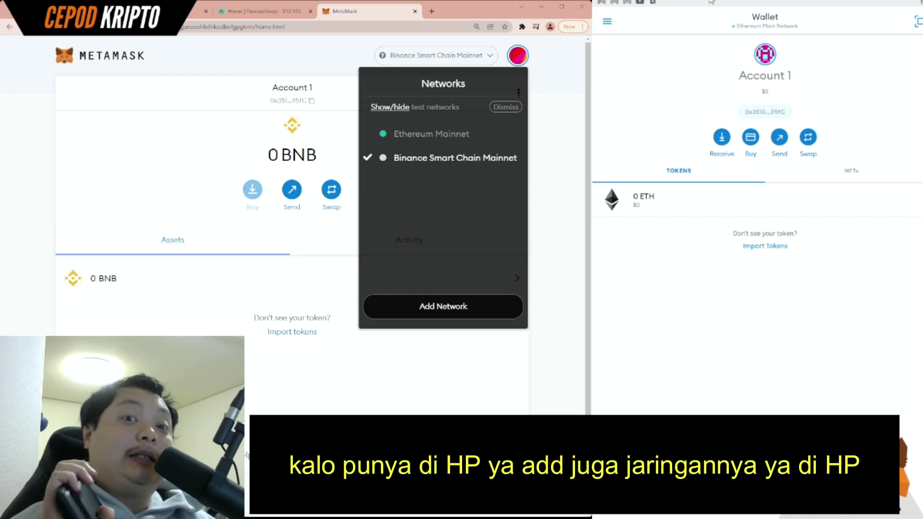
left_click(771, 23)
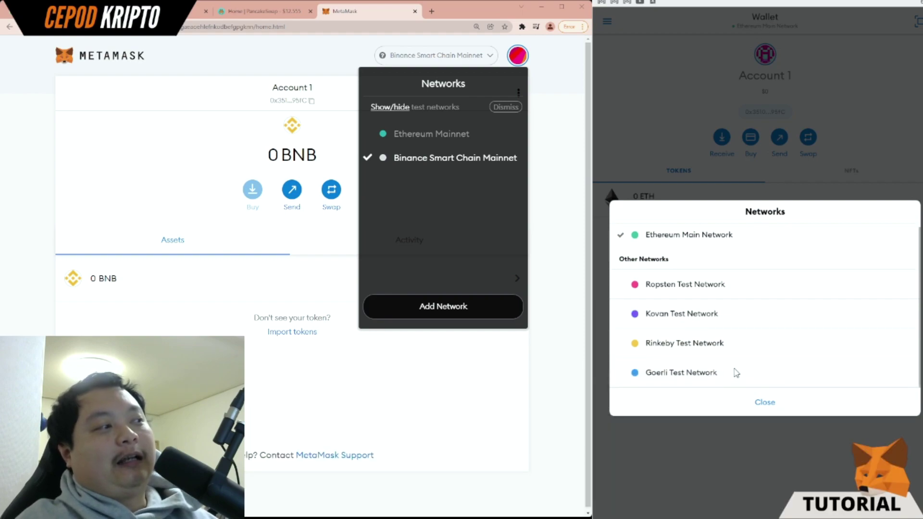
left_click(759, 402)
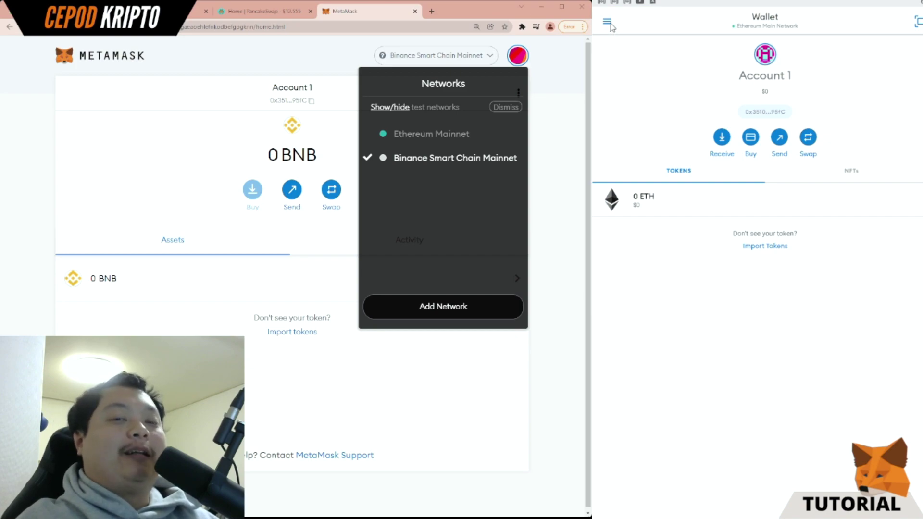
- Switch the phone MetaMask wallet to its built-in browser from the side menu
left_click(607, 22)
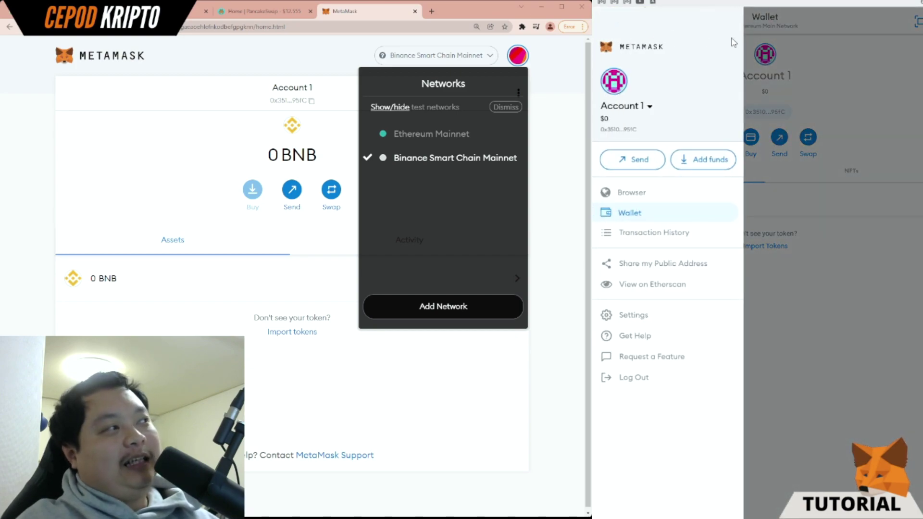
left_click(785, 47)
left_click(607, 24)
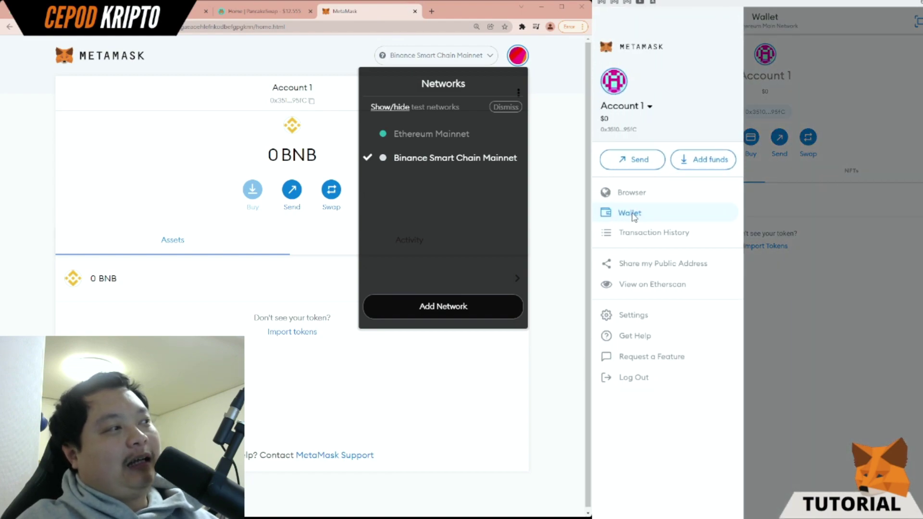
left_click(631, 193)
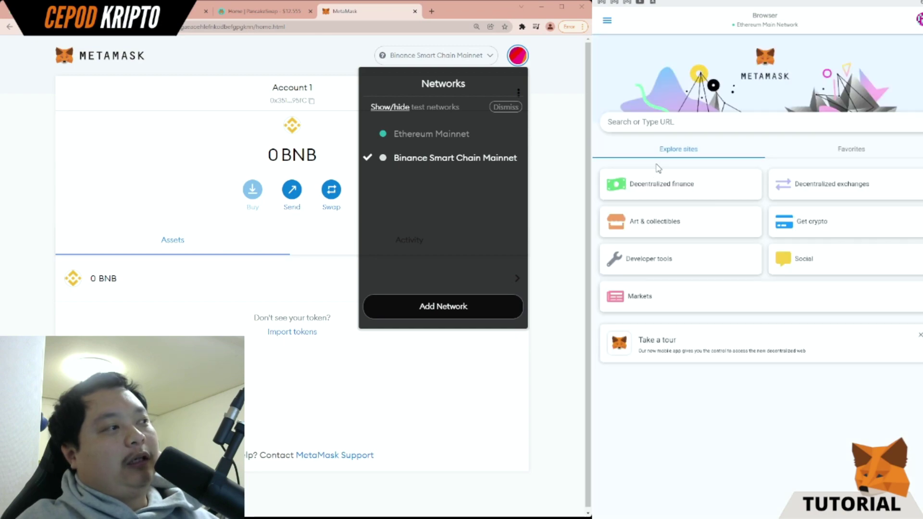
- Search 'pancakeswap' and open the Home | PancakeSwap result
left_click(667, 126)
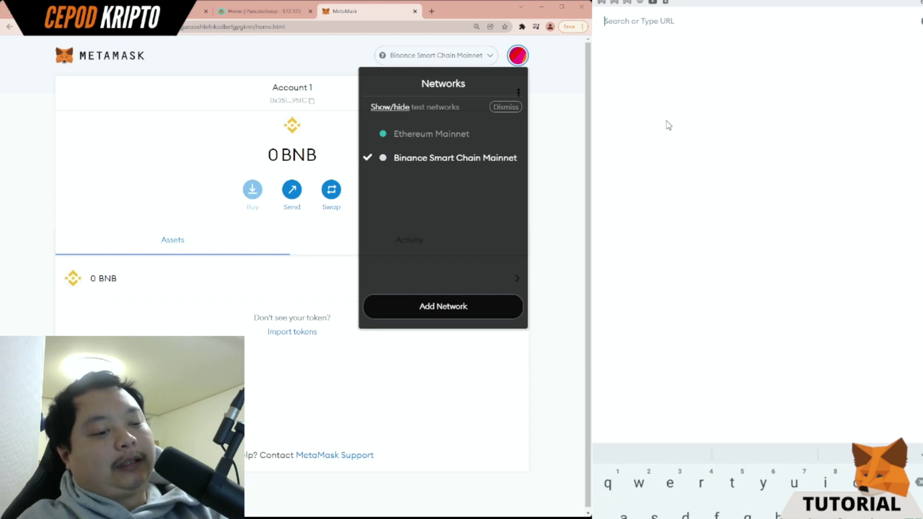
type("ma")
key("BackSpace")
key("BackSpace")
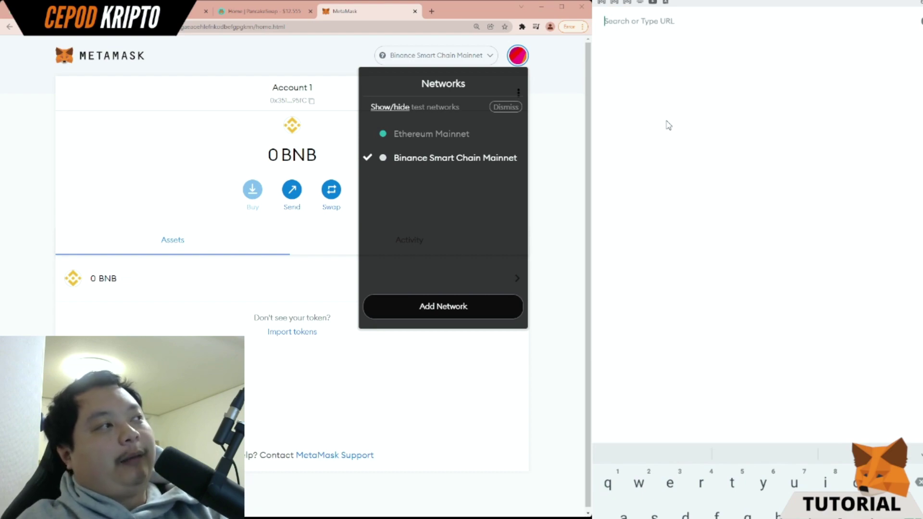
type("pancak")
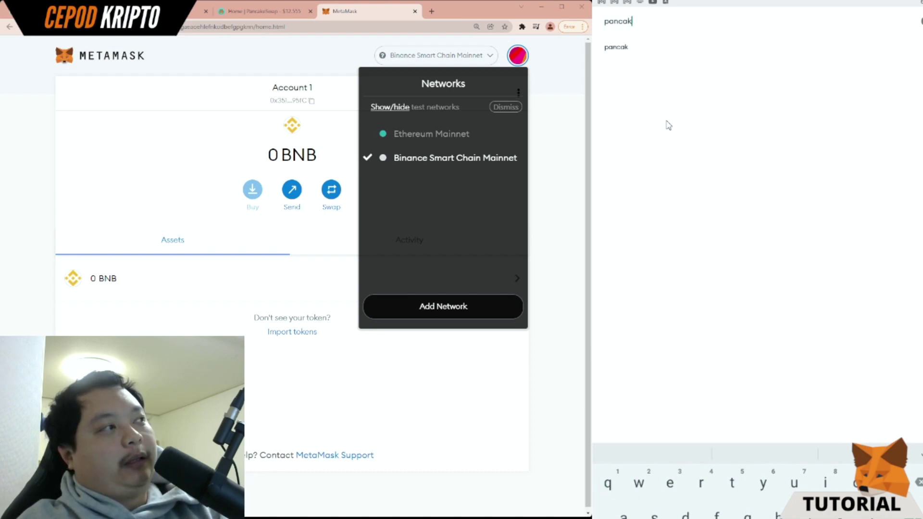
type("eswap")
key("Escape")
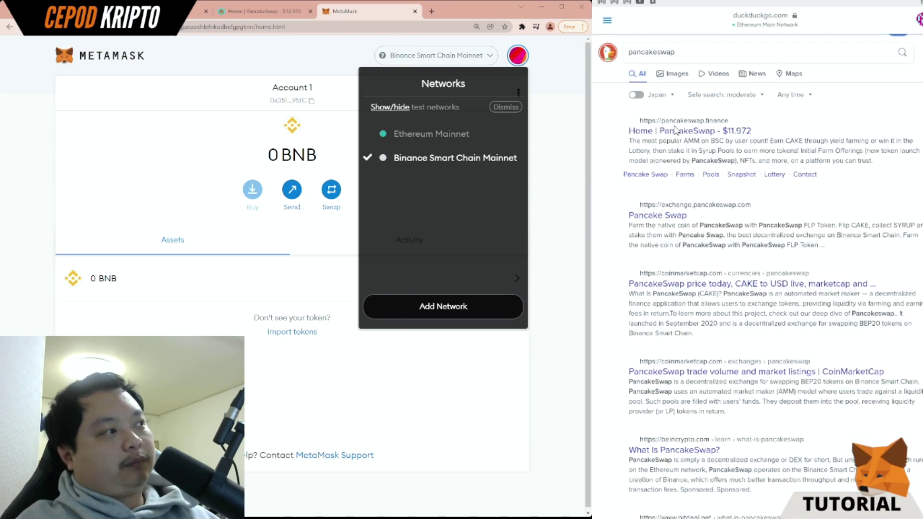
left_click(672, 134)
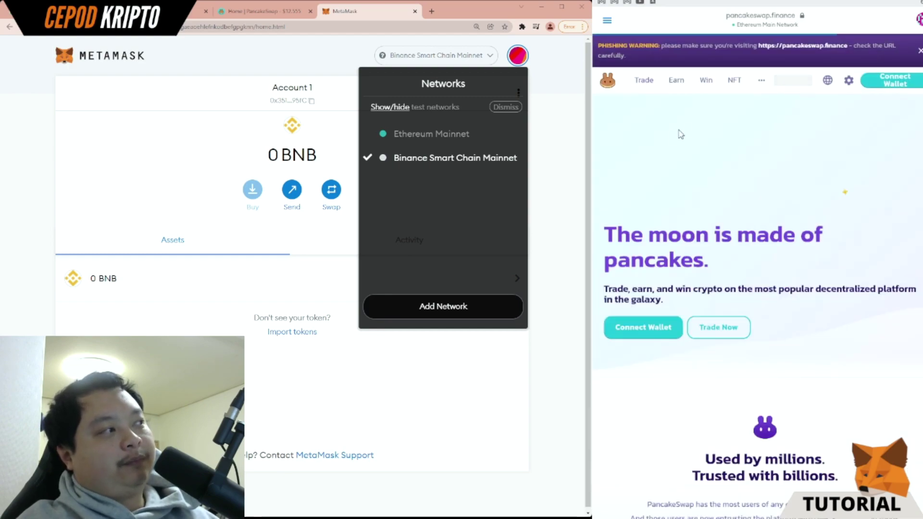
- Connect the phone's MetaMask wallet to PancakeSwap
left_click(895, 82)
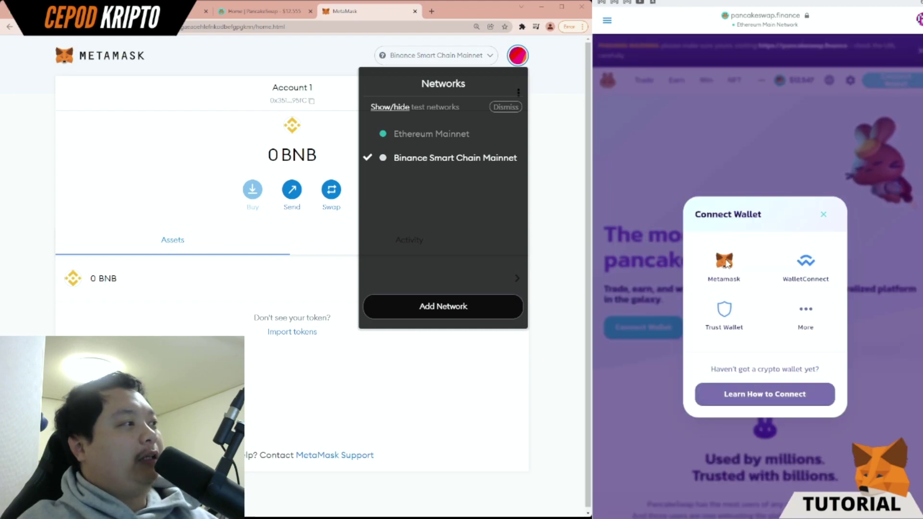
left_click(725, 261)
left_click(848, 517)
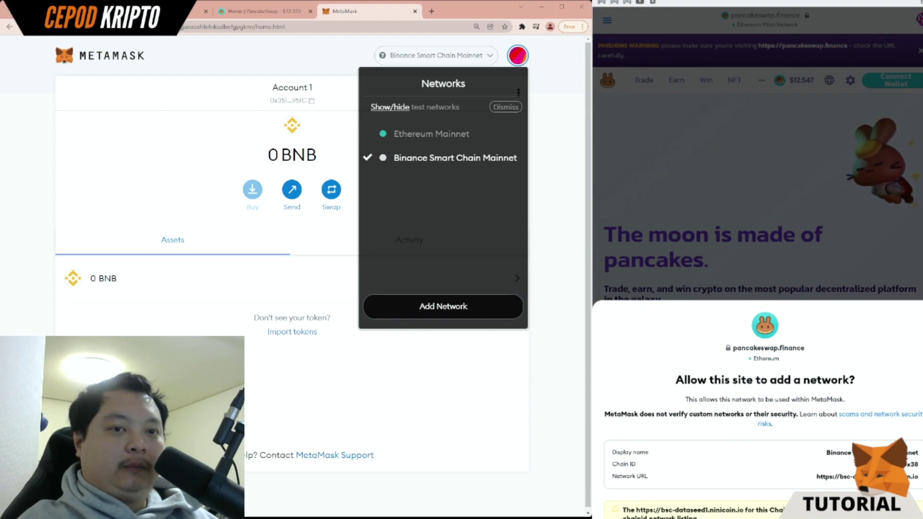
- Approve adding Binance Smart Chain Mainnet, switch to it, and return to the wallet showing 0 BNB
scroll(756, 259, "down", 5)
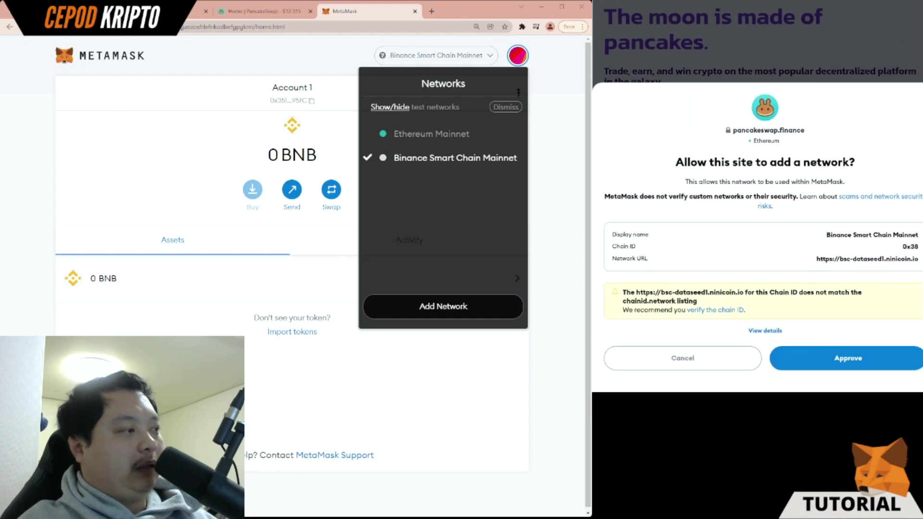
left_click(825, 366)
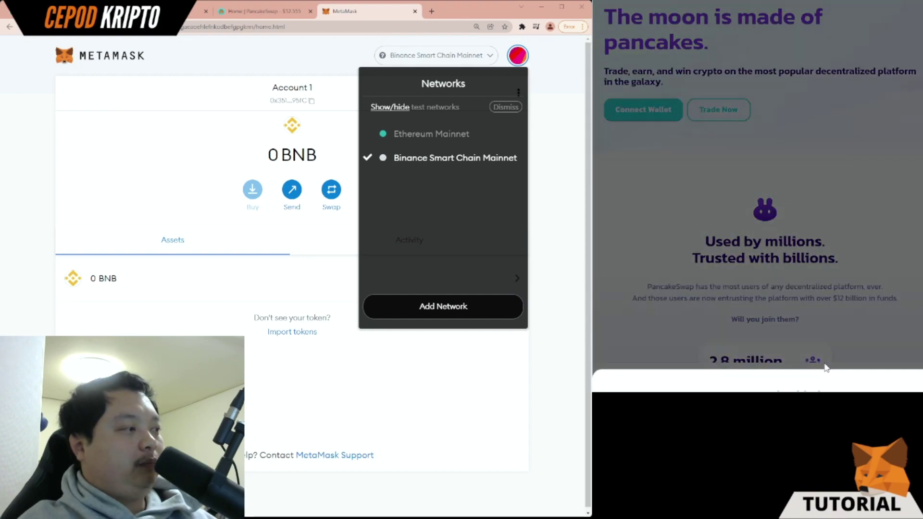
left_click(826, 365)
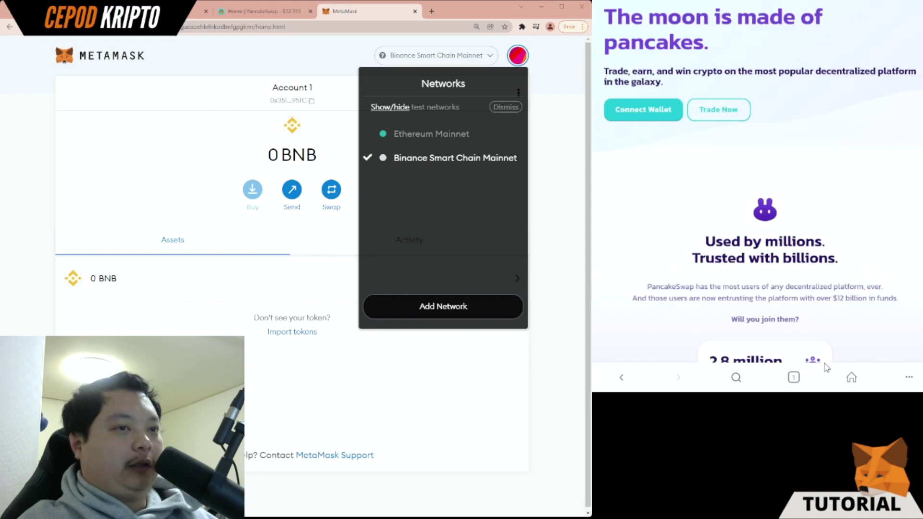
left_click(606, 2)
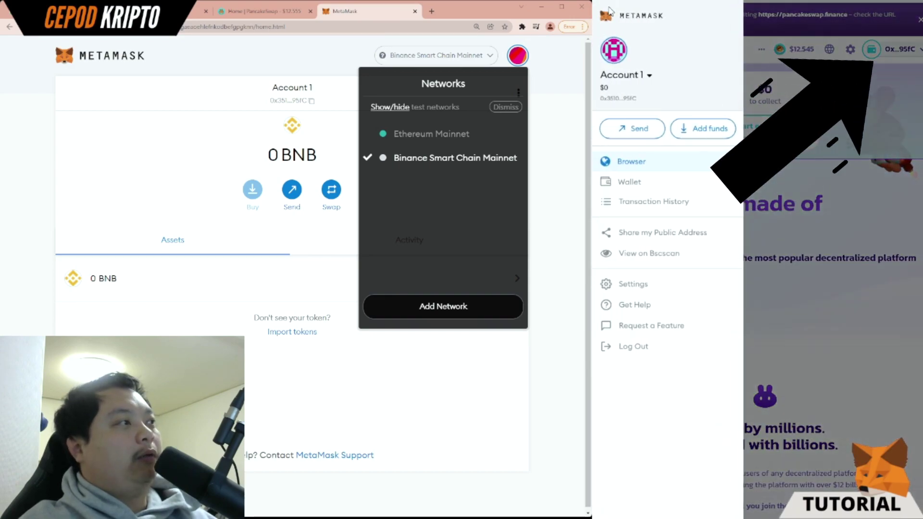
left_click(642, 184)
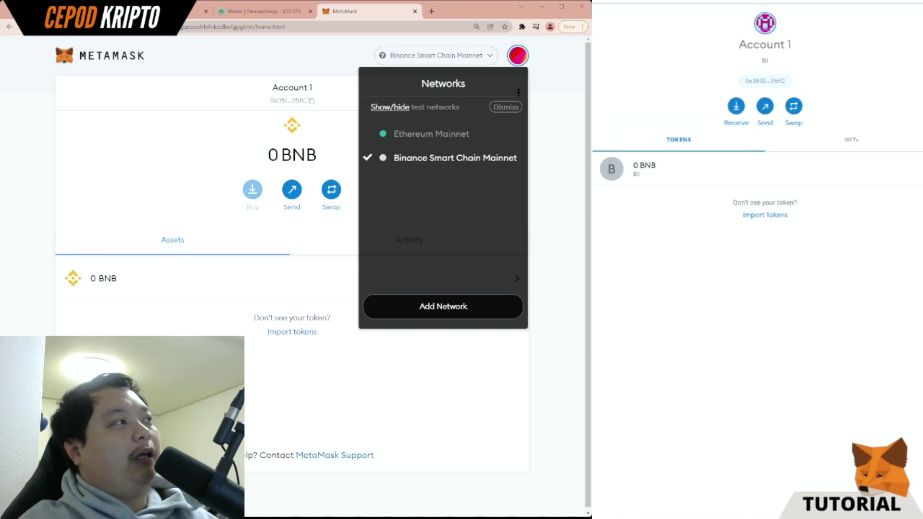
- Switch the phone wallet to Ethereum Main Network and close the desktop networks list
left_click(760, 2)
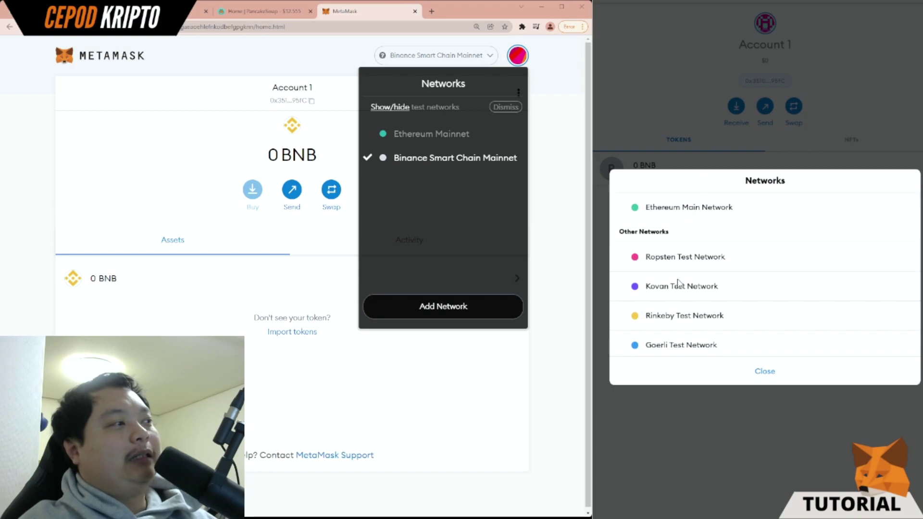
scroll(679, 274, "down", 2)
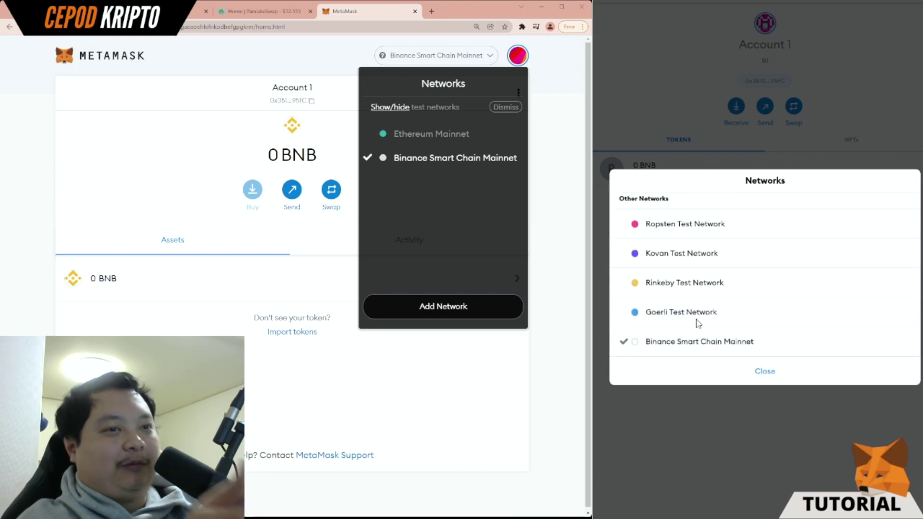
scroll(702, 269, "up", 1)
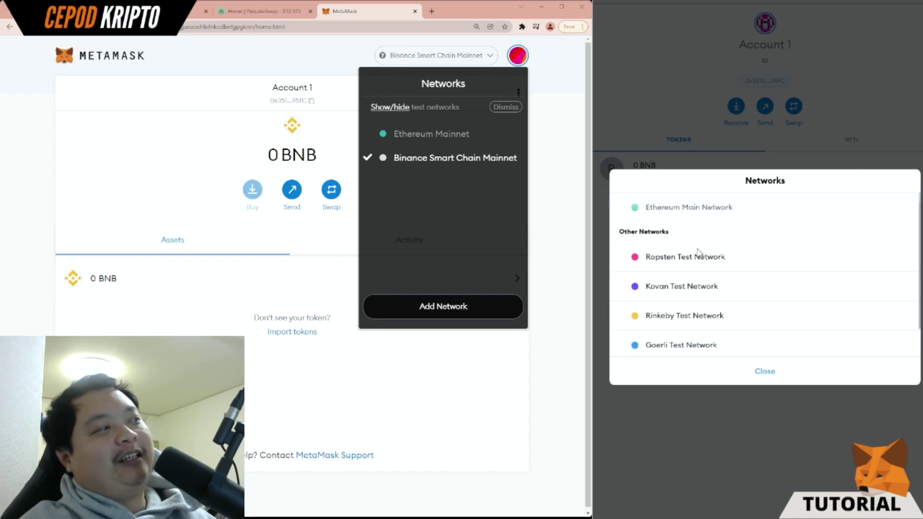
left_click(695, 210)
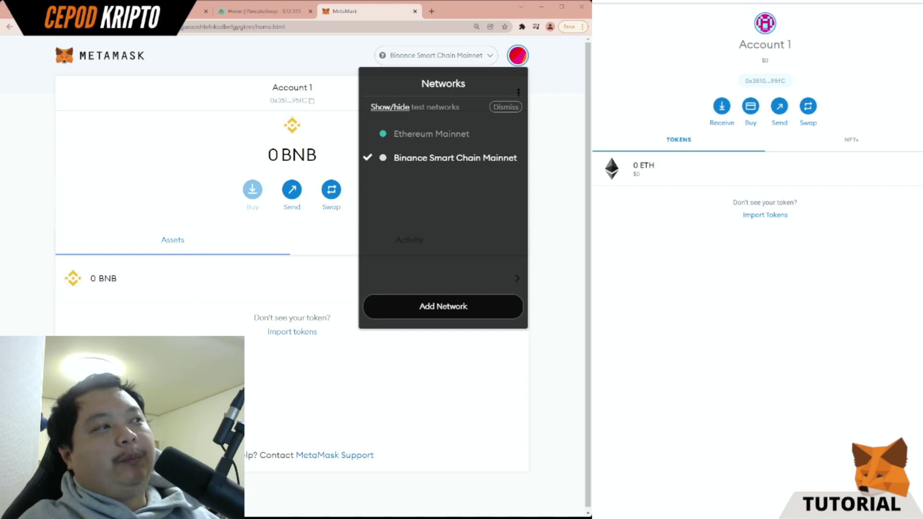
left_click(552, 143)
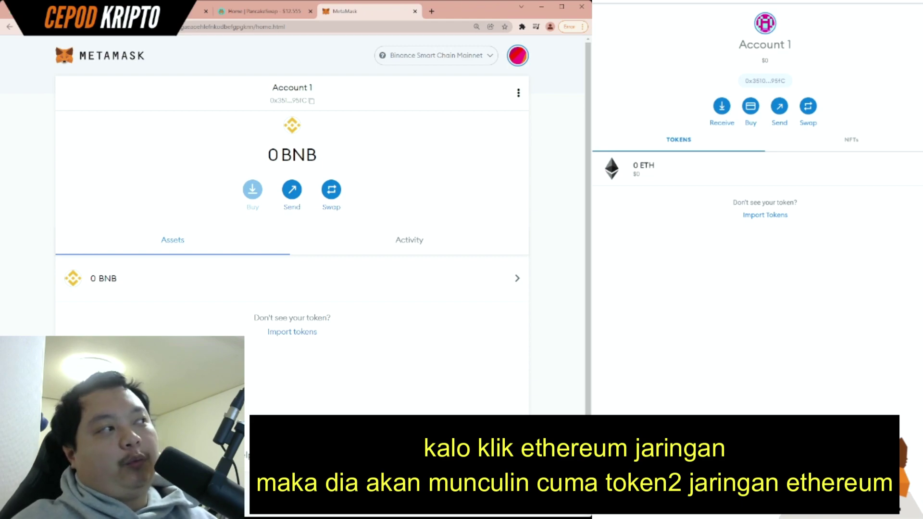
- Switch the phone wallet back to Binance Smart Chain Mainnet
left_click(764, 2)
scroll(697, 325, "down", 2)
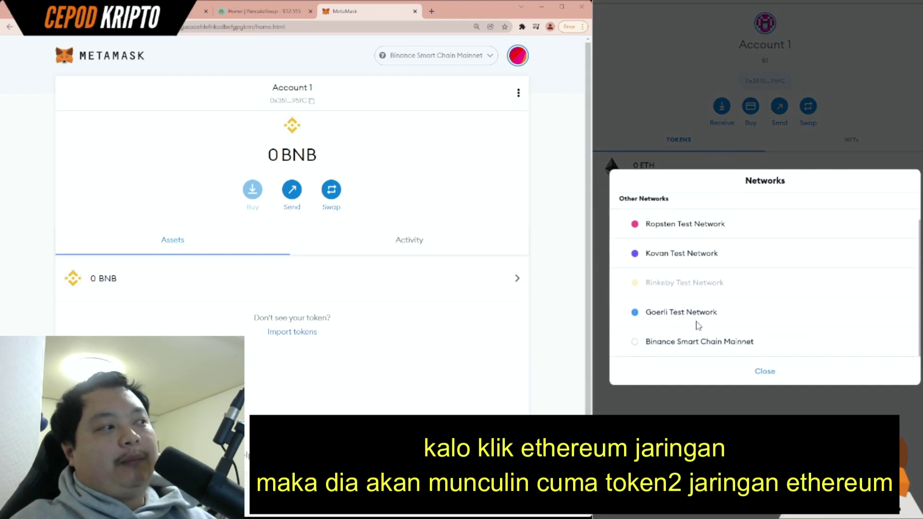
left_click(693, 345)
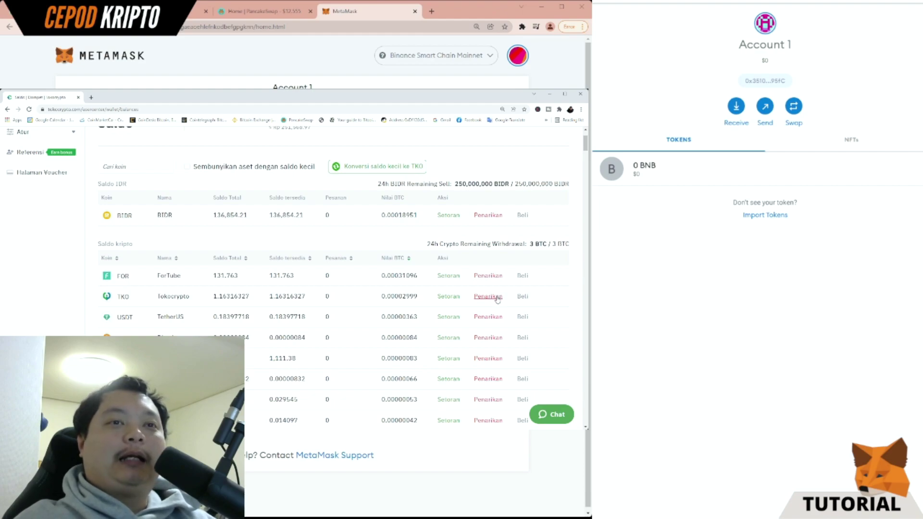
key("ctrl+plus")
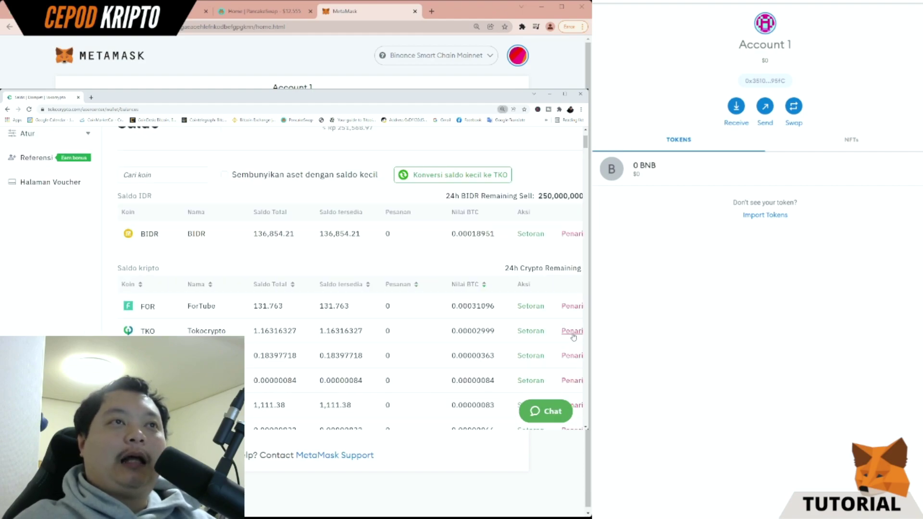
key("ctrl+minus")
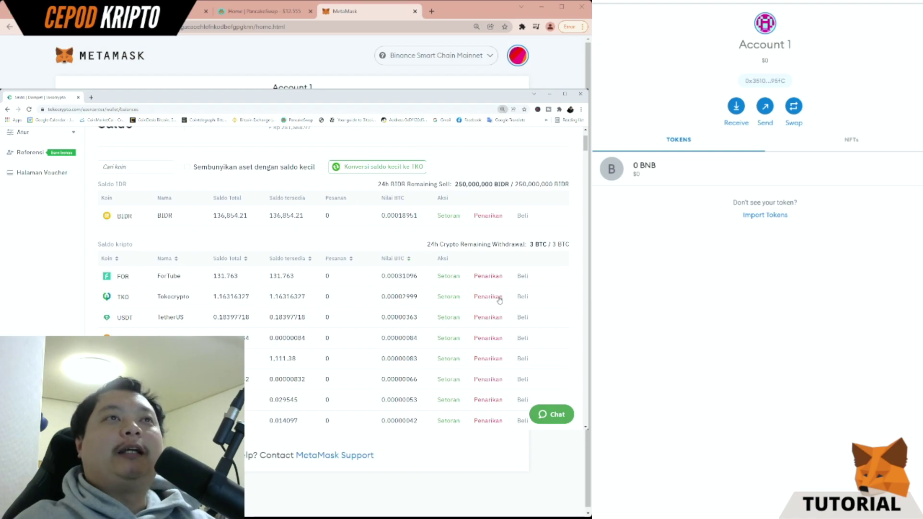
left_click(499, 298)
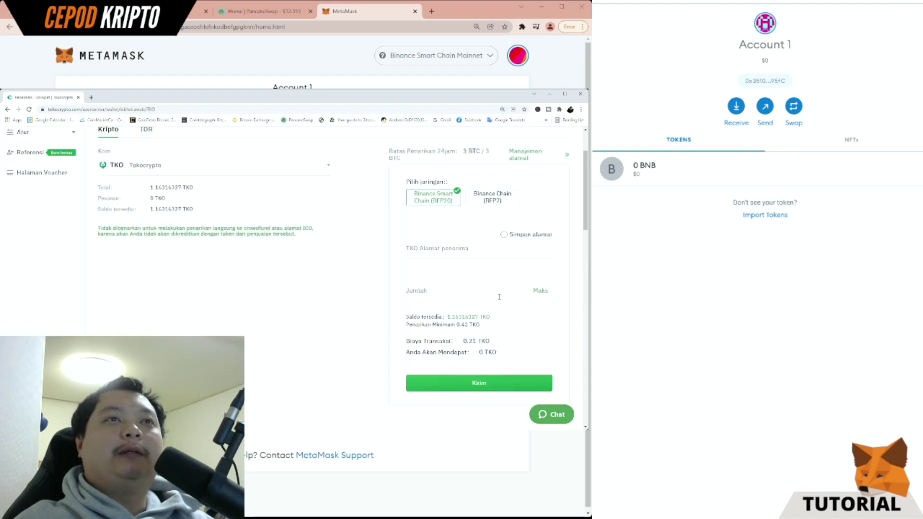
scroll(495, 299, "up", 2)
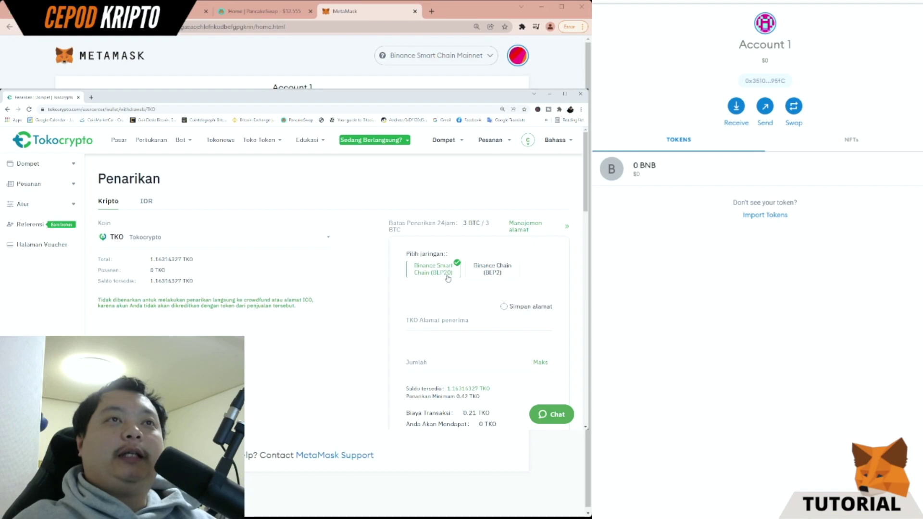
left_click(496, 277)
left_click(441, 271)
left_click(497, 278)
left_click(441, 272)
left_click(490, 276)
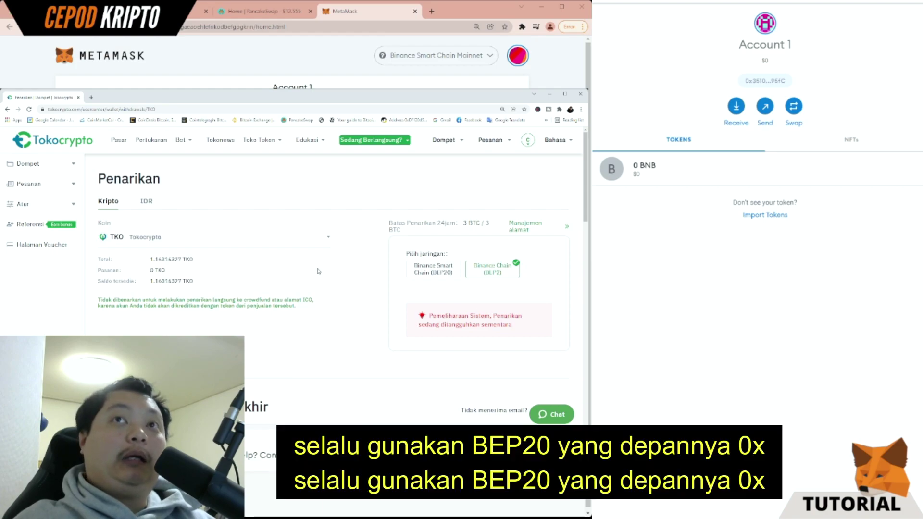
left_click(7, 110)
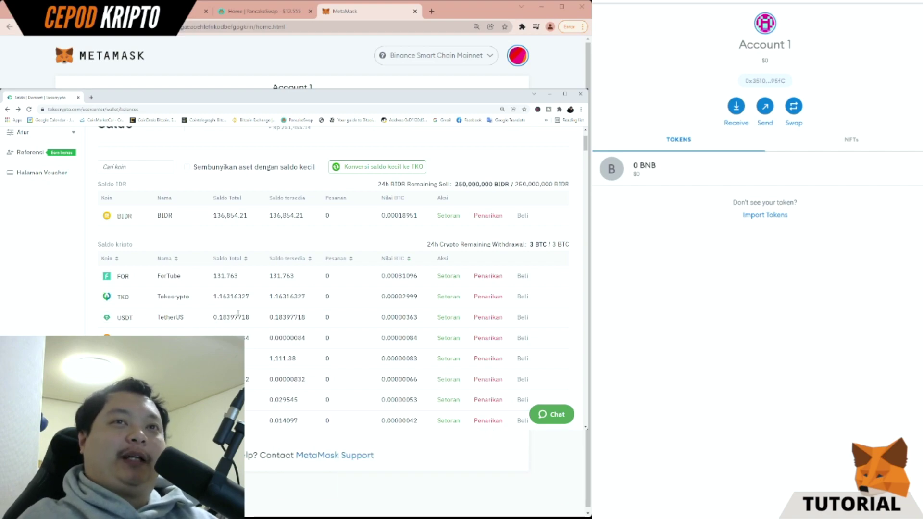
- Open the USDT withdrawal form in Tokocrypto
left_click(487, 318)
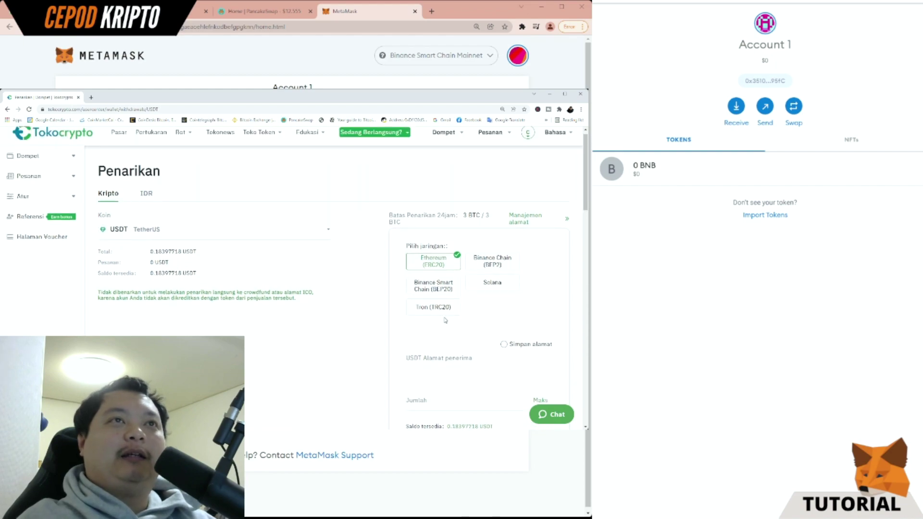
key("ctrl+plus")
key("ctrl+plus")
key("ctrl+plus")
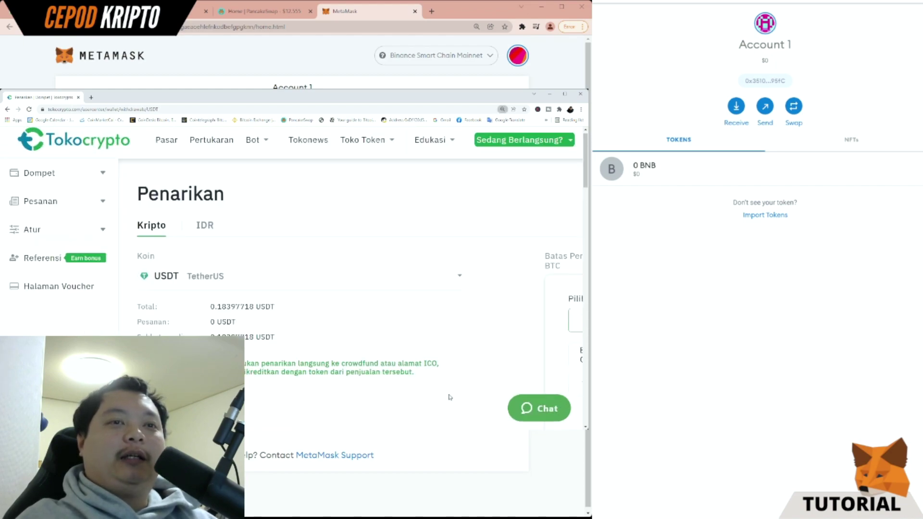
key("ctrl+minus")
key("ctrl+minus")
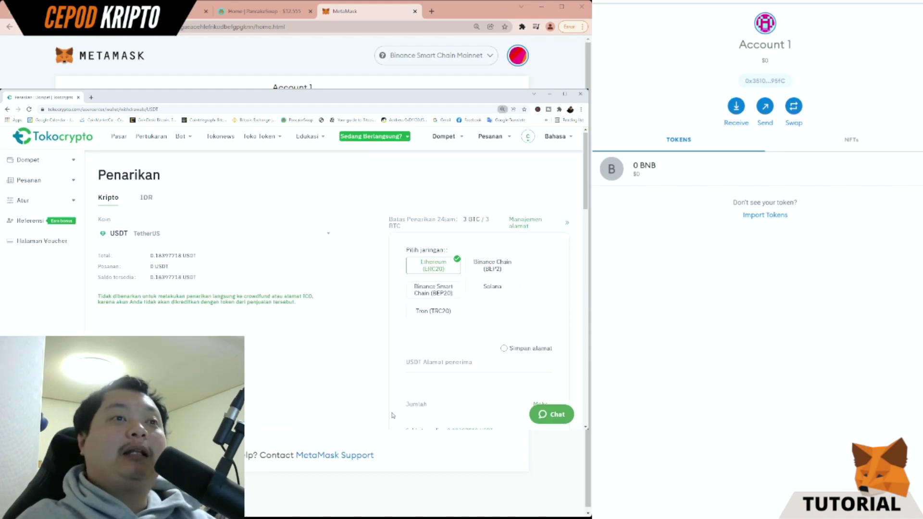
scroll(455, 414, "down", 2)
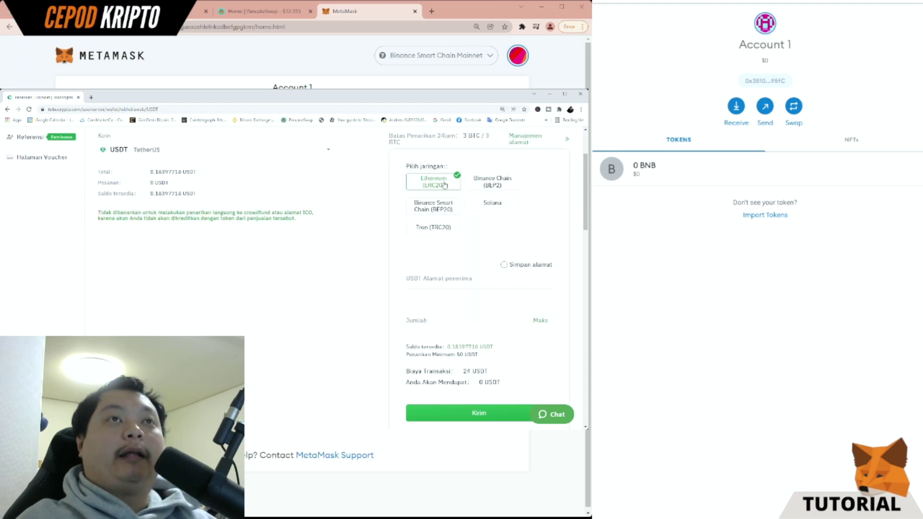
- Compare withdrawal fees across BEP2, BEP20, Solana, TRC20 and ERC20 networks
left_click(485, 185)
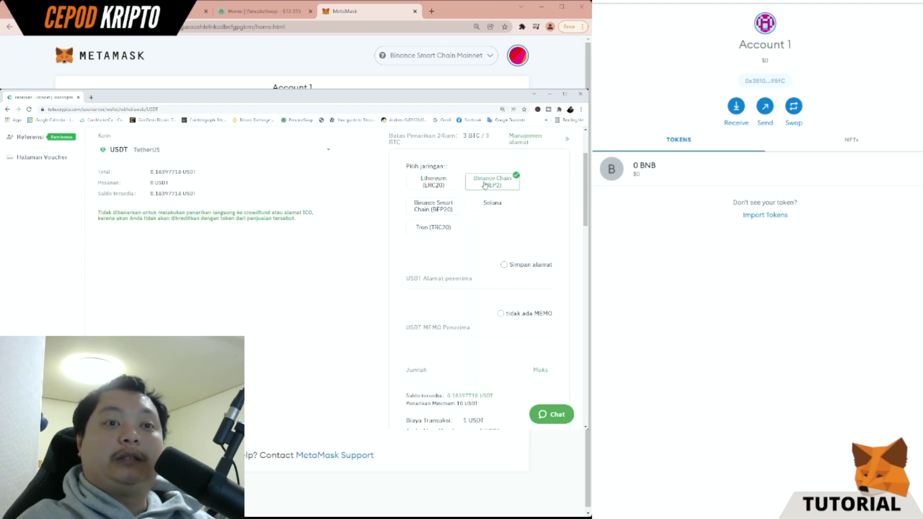
left_click(446, 211)
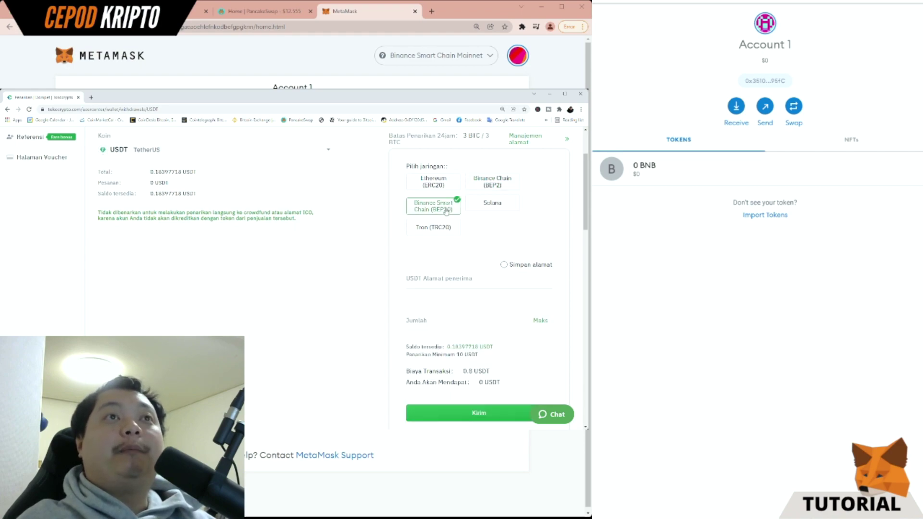
left_click(486, 208)
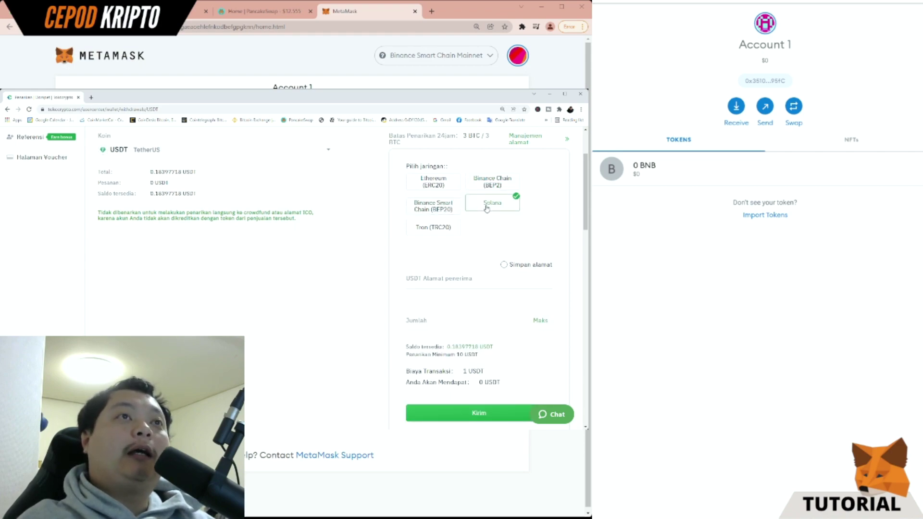
left_click(434, 231)
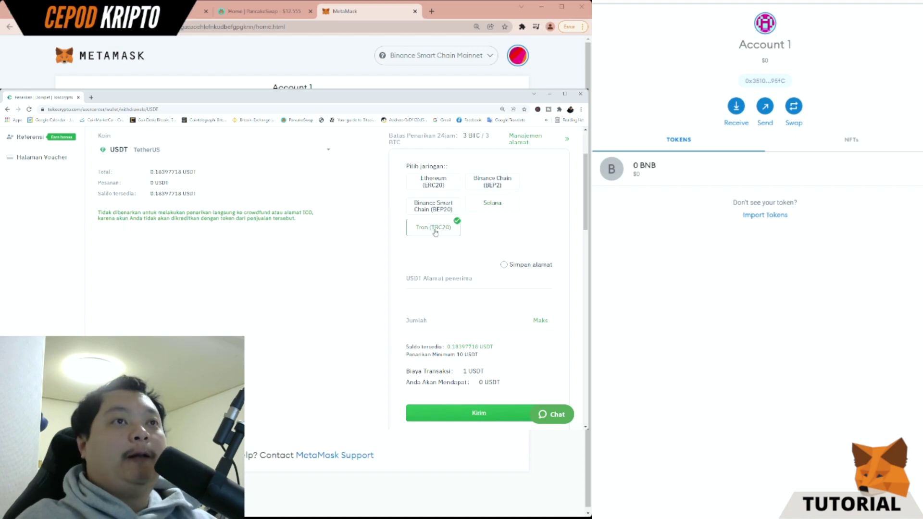
left_click(434, 187)
left_click(433, 208)
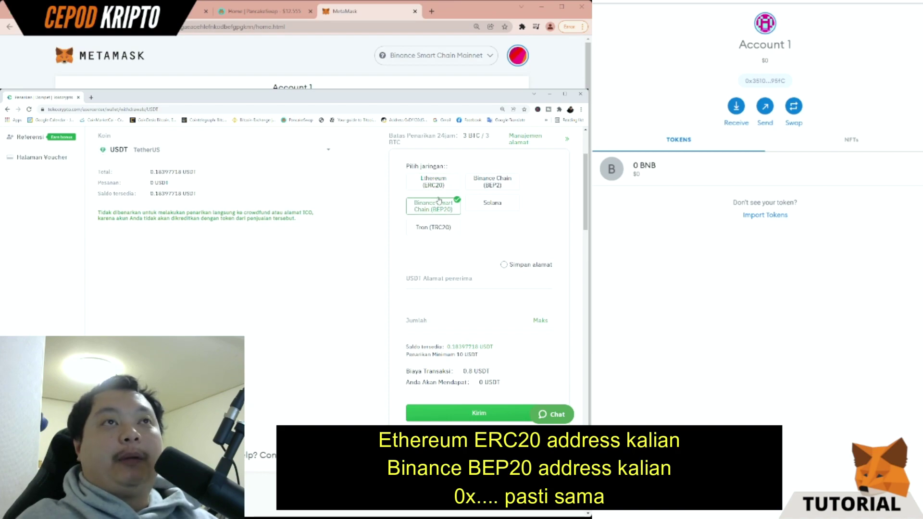
left_click(441, 190)
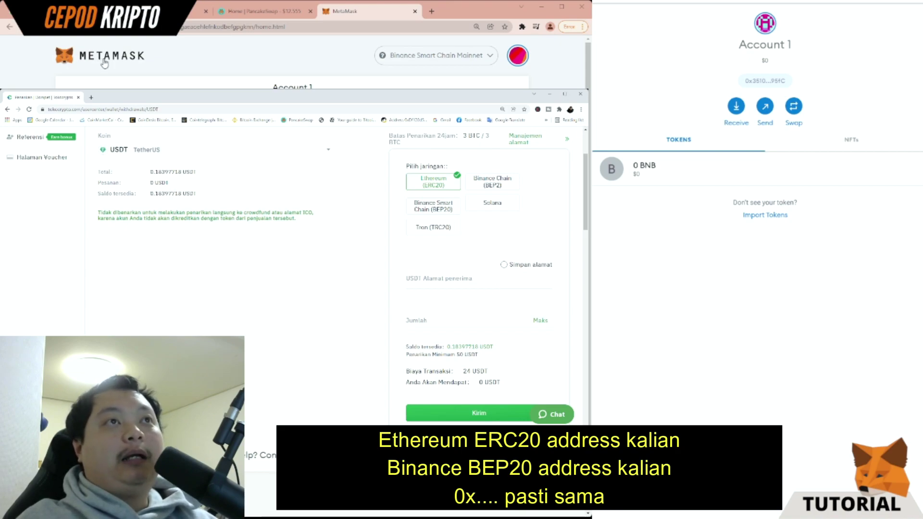
- Copy the MetaMask wallet address, then check BEP2 and Solana before settling on Tron (TRC20)
left_click(773, 82)
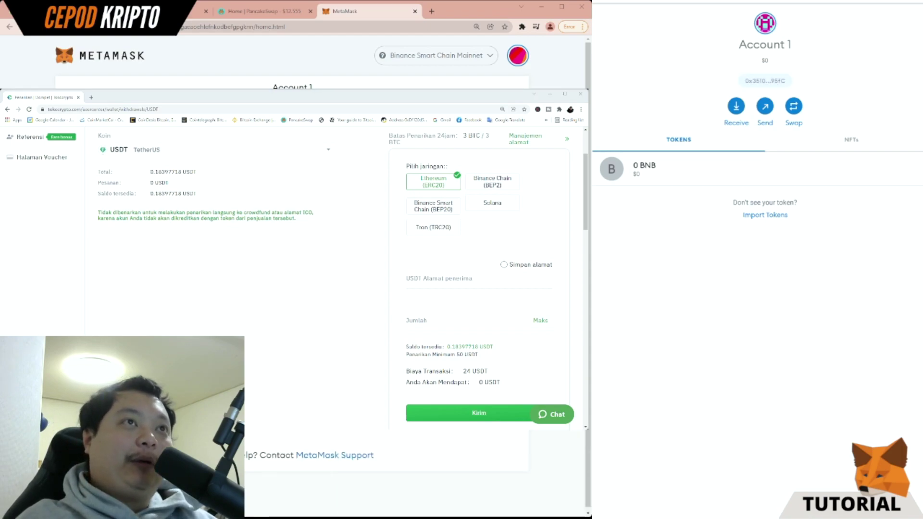
left_click(493, 185)
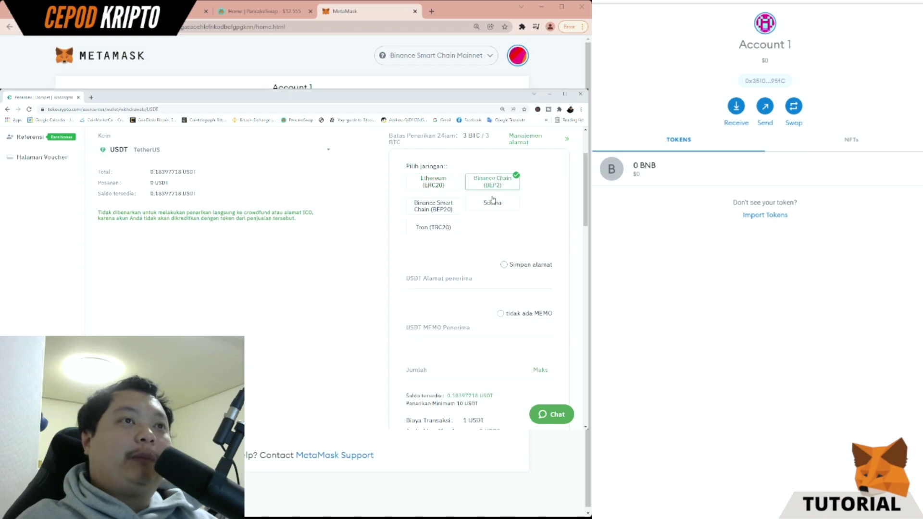
left_click(489, 208)
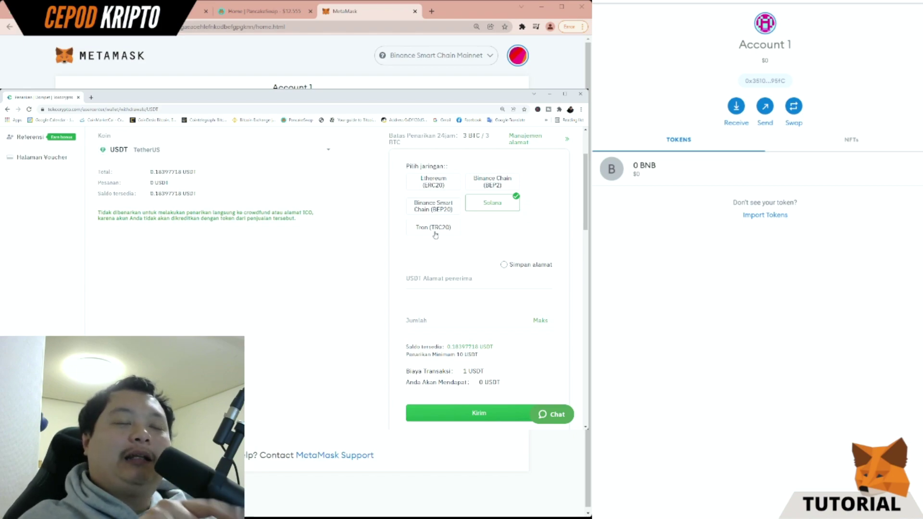
left_click(435, 235)
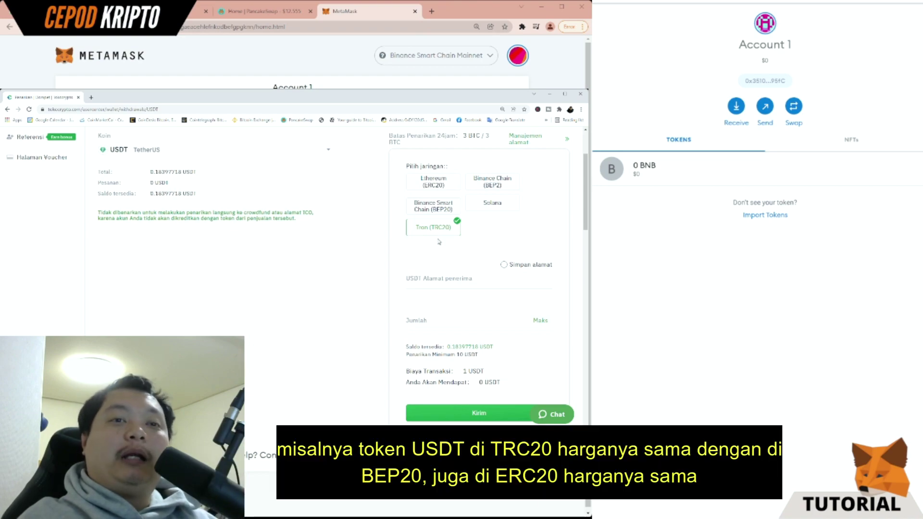
scroll(438, 302, "up", 2)
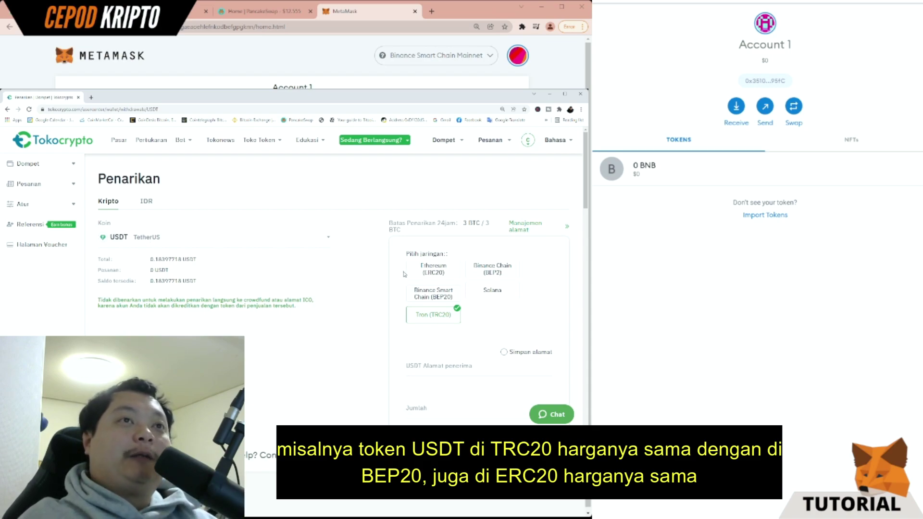
- Toggle between ERC20 and BEP20 and refresh until 15.92882657 USDT shows available
left_click(432, 275)
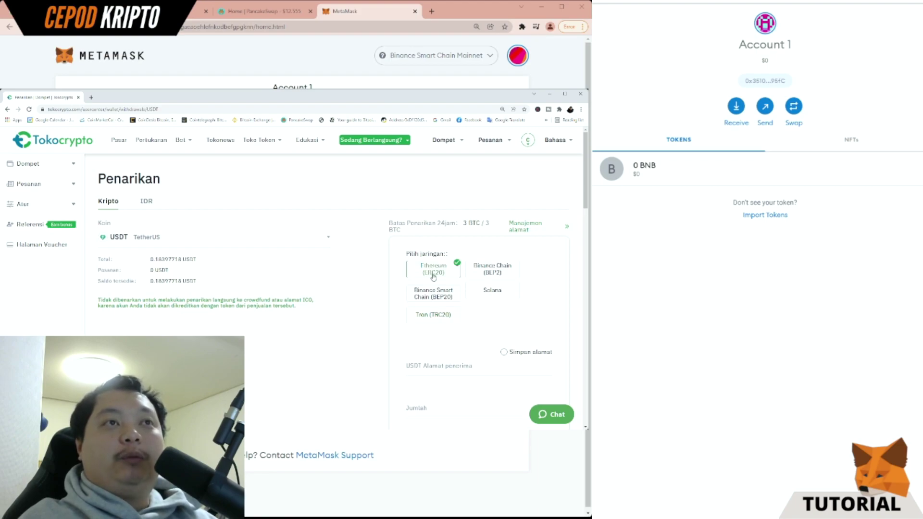
left_click(440, 296)
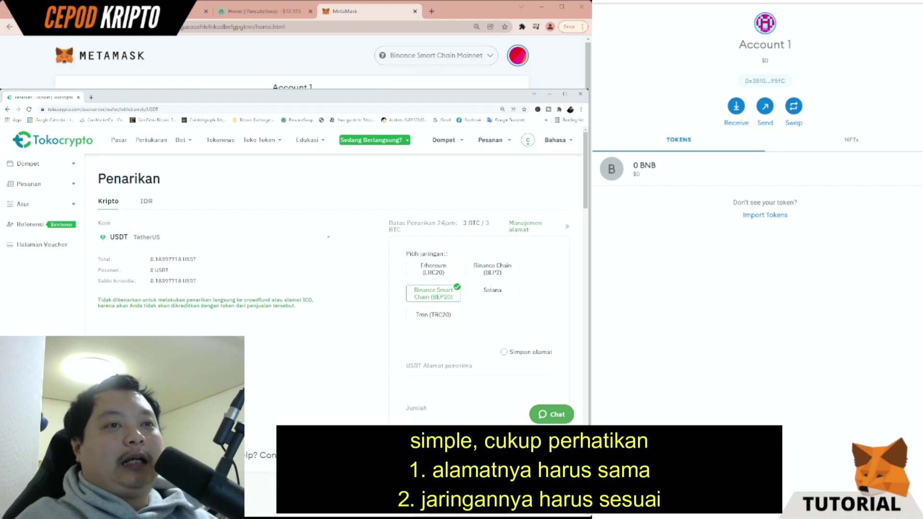
left_click(491, 514)
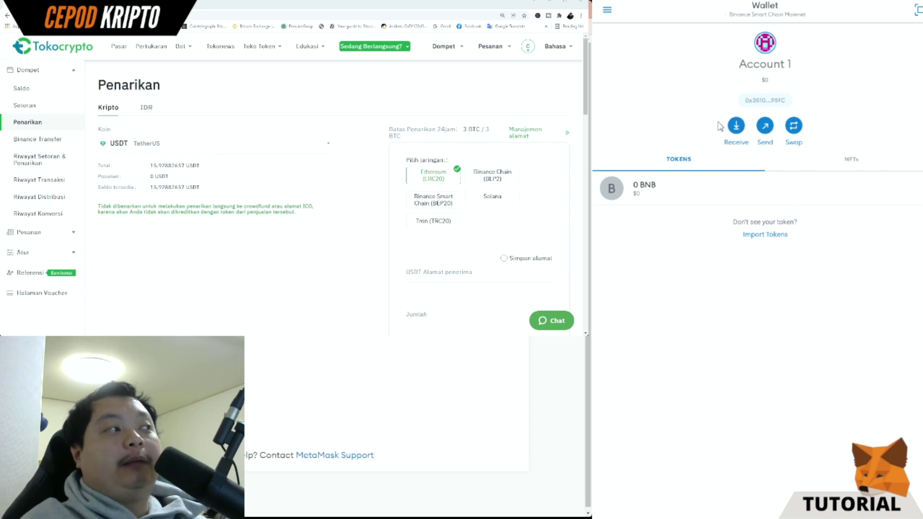
left_click(765, 101)
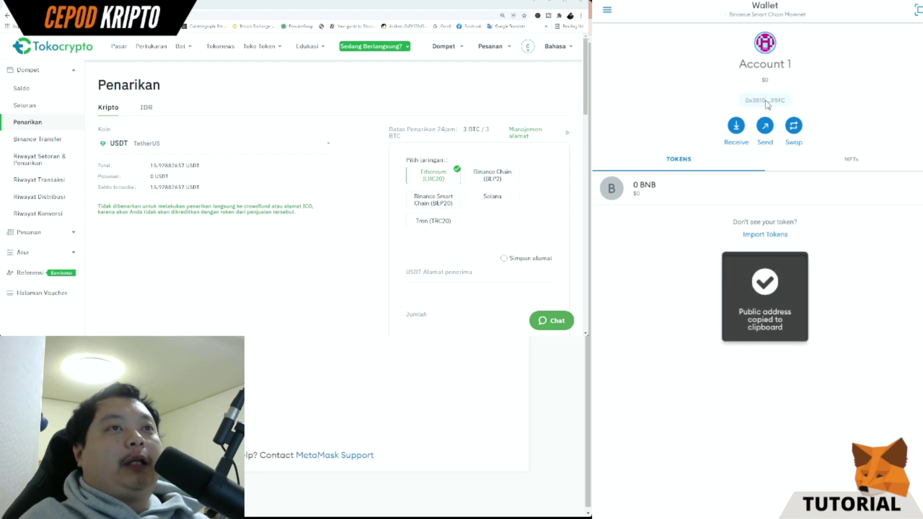
left_click(496, 276)
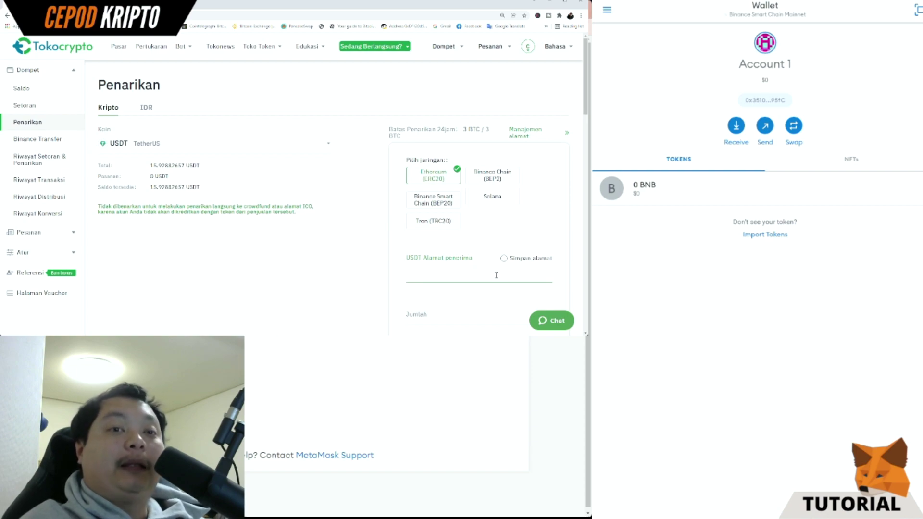
key("ctrl+v")
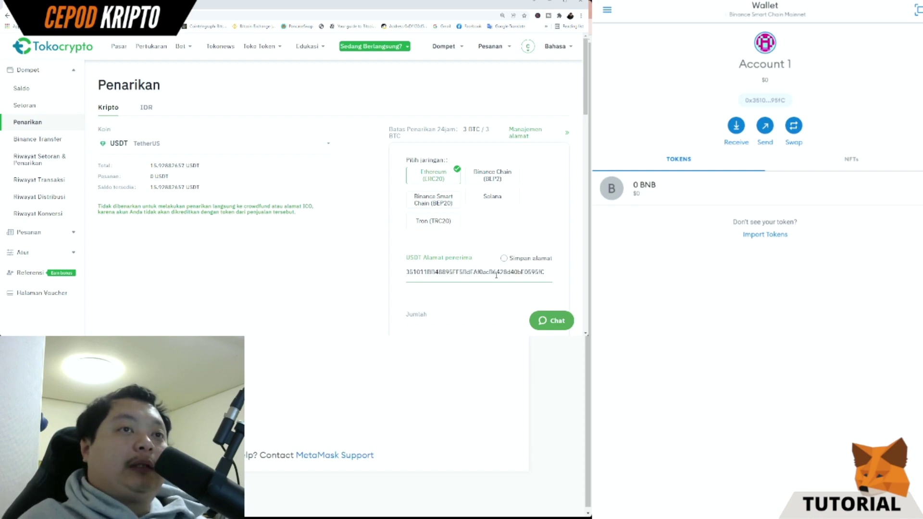
scroll(496, 275, "down", 1)
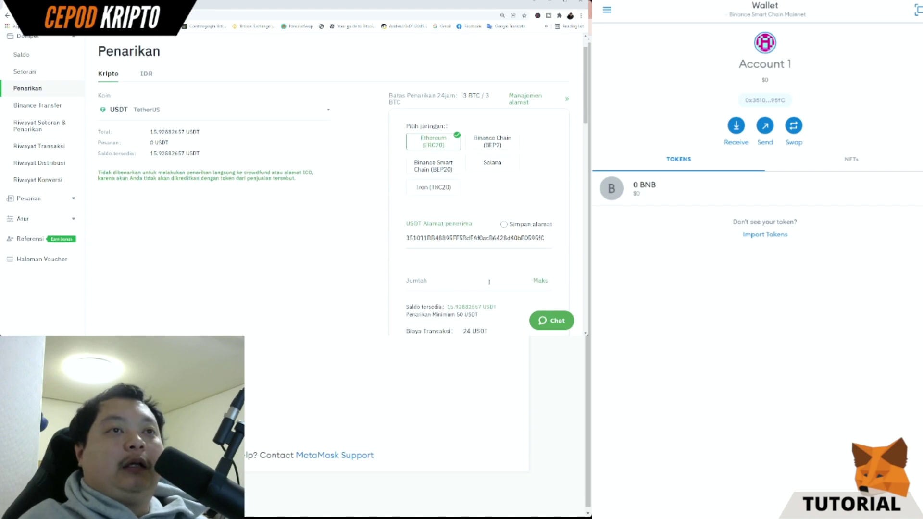
left_click(534, 283)
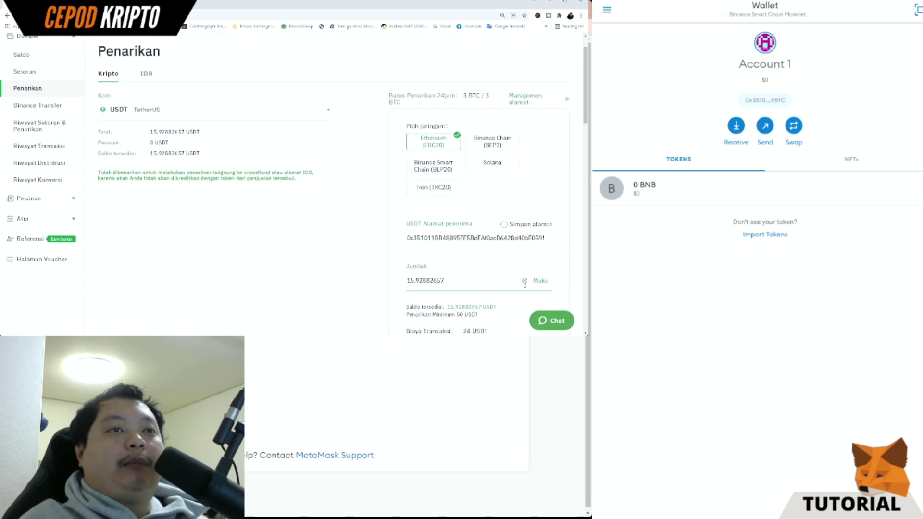
scroll(511, 284, "down", 2)
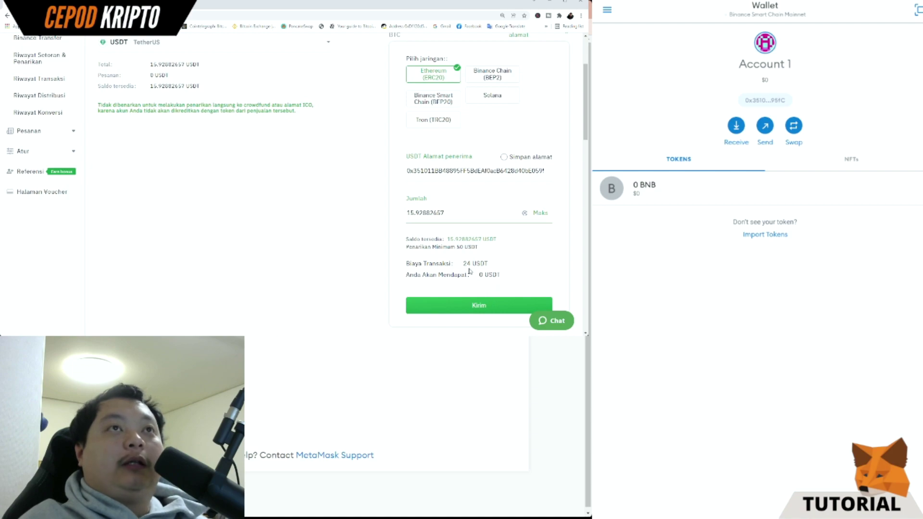
left_click_drag(405, 264, 490, 268)
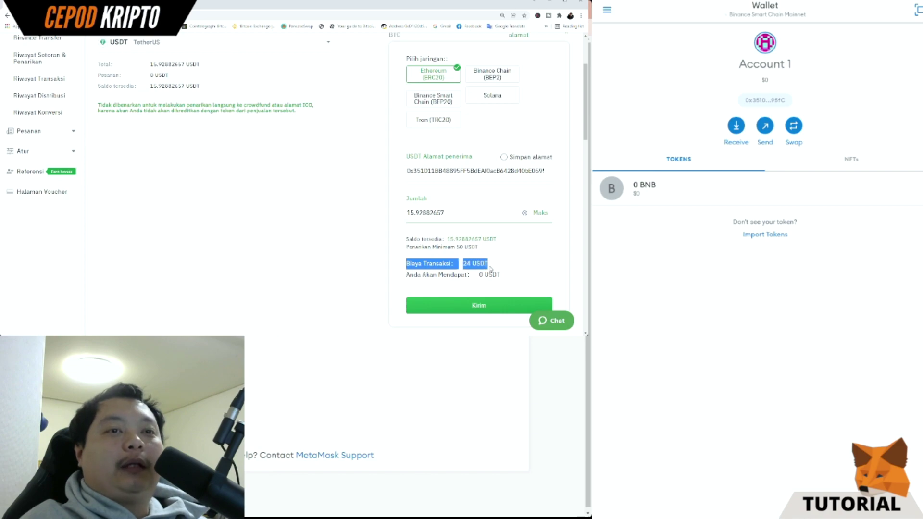
key("ctrl+plus")
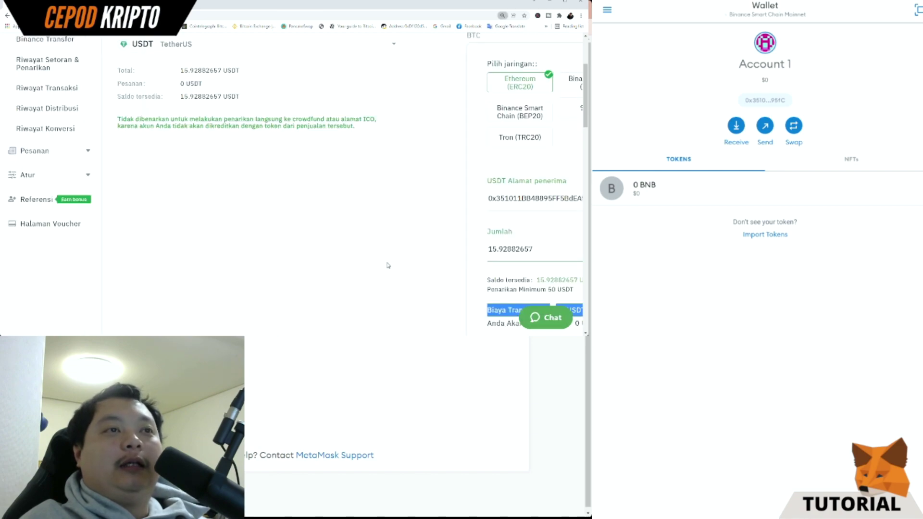
double_click(362, 249)
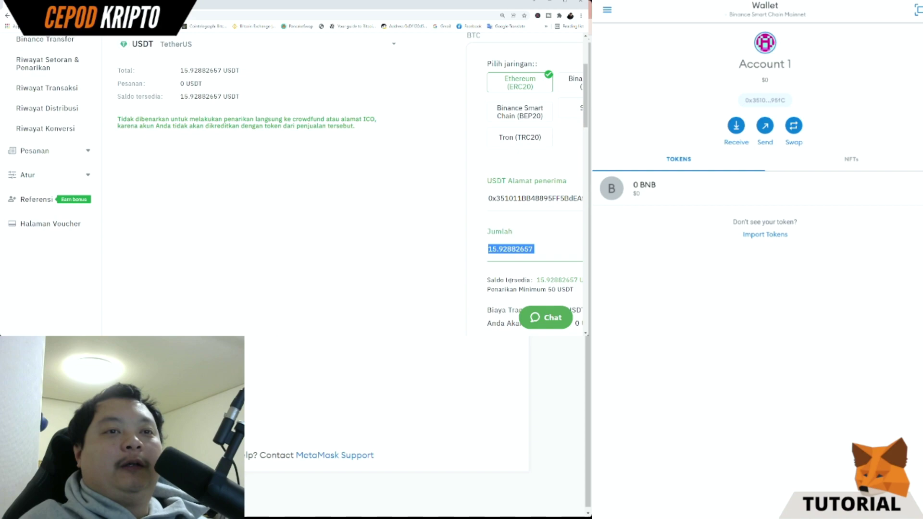
key("ctrl+minus")
left_click(490, 267)
triple_click(489, 265)
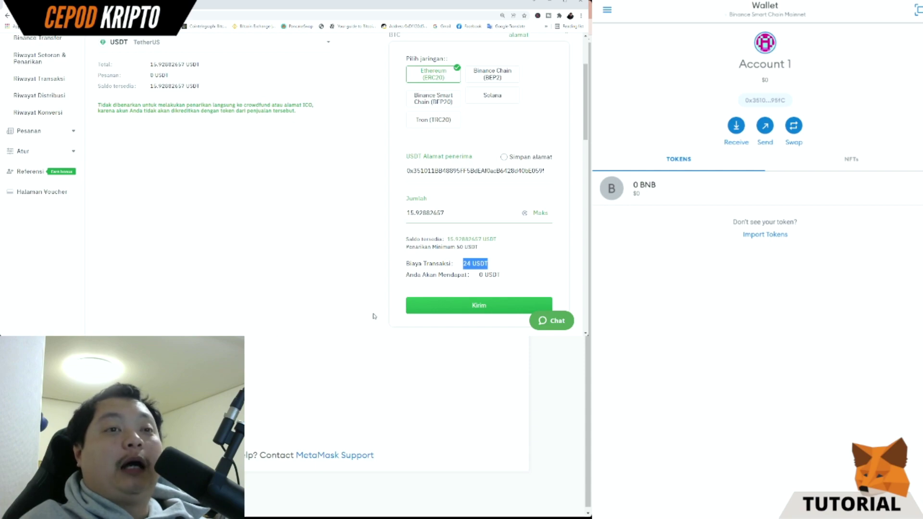
- Submit the full 15.92882657 USDT withdrawal over BEP20 with a 0.8 fee
left_click(450, 102)
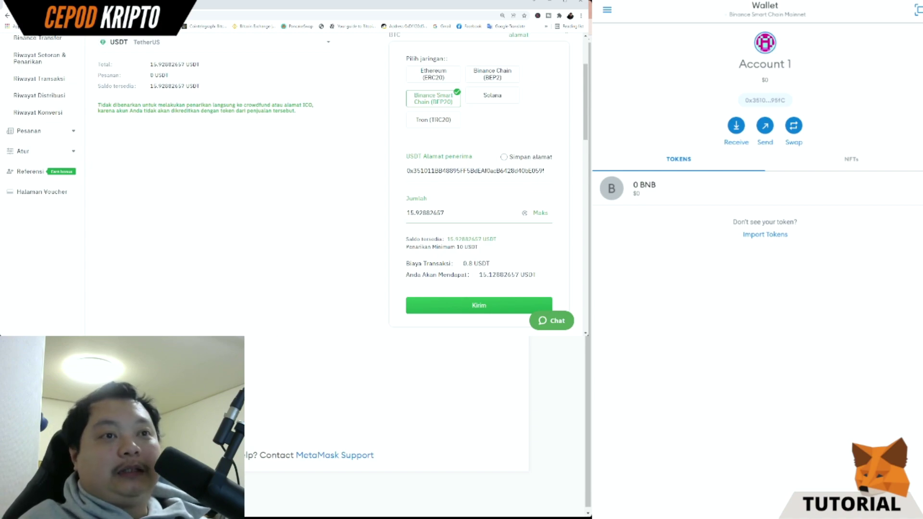
left_click(468, 308)
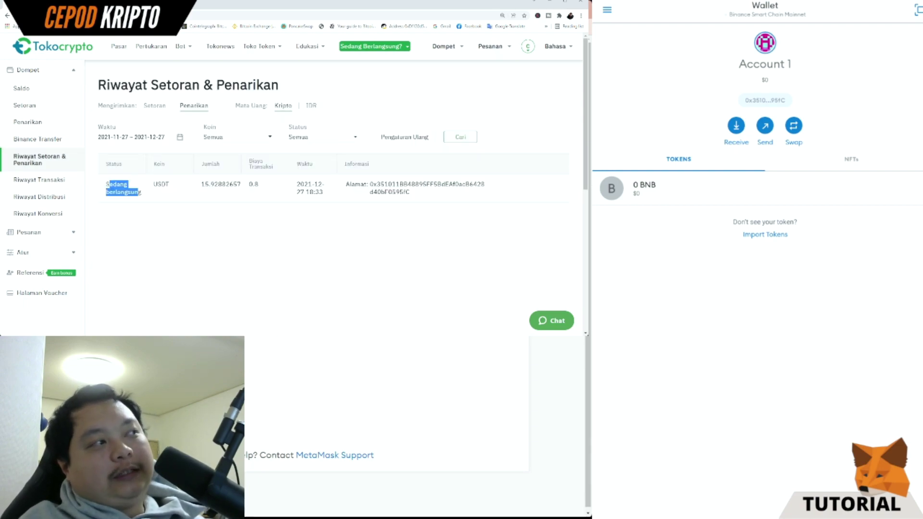
left_click(765, 100)
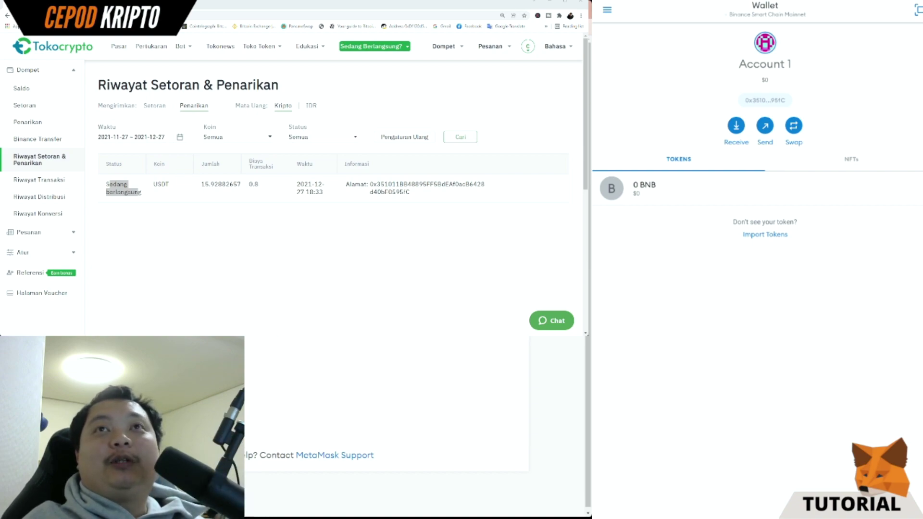
- Google 'bsc scan' in a new tab and open the BscScan explorer result
key("ctrl+t")
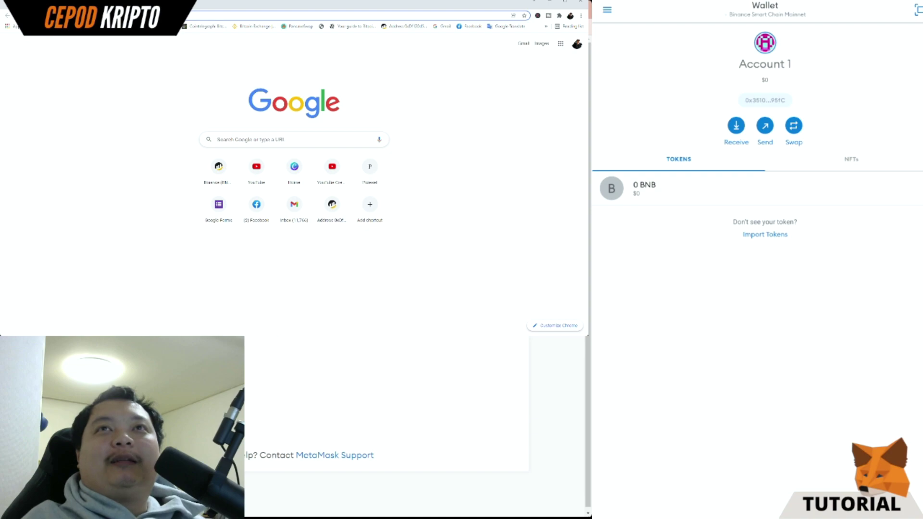
key("ctrl+plus")
key("ctrl+plus")
key("ctrl+plus")
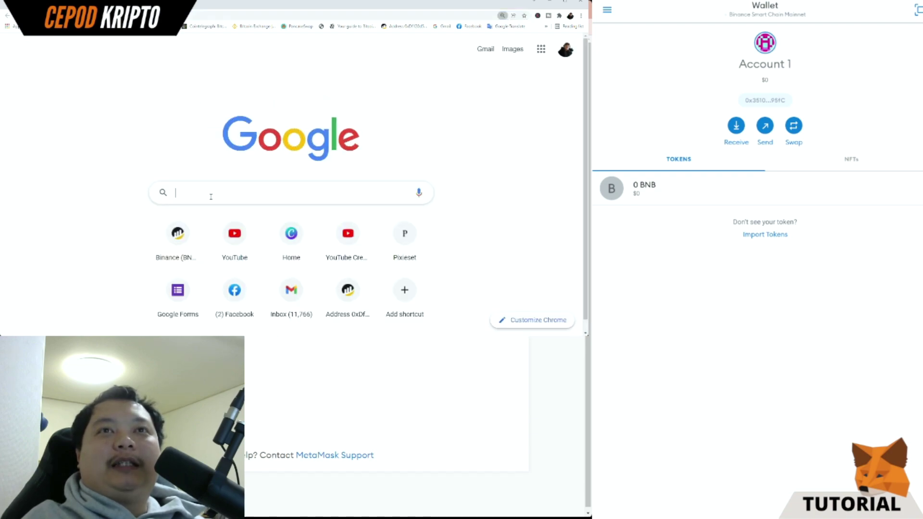
left_click(212, 193)
type("bs")
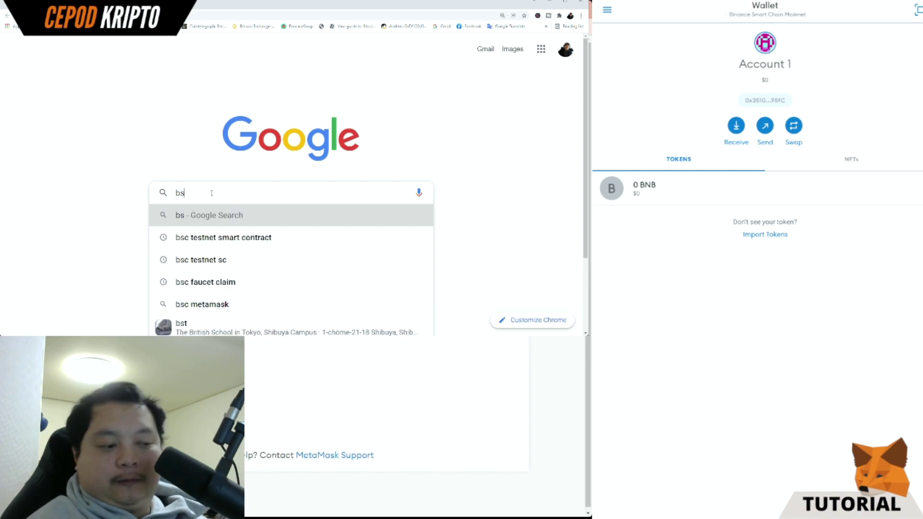
key("BackSpace")
key("BackSpace")
left_click(213, 190)
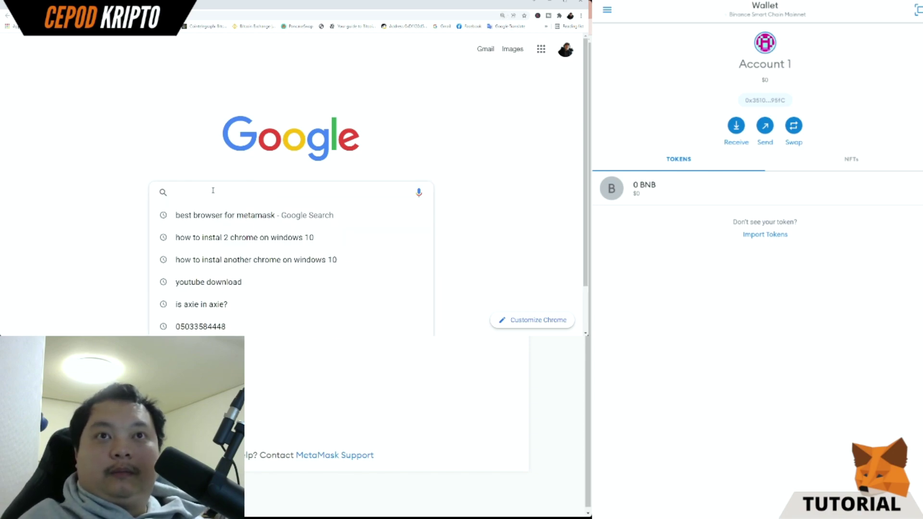
type("bsc")
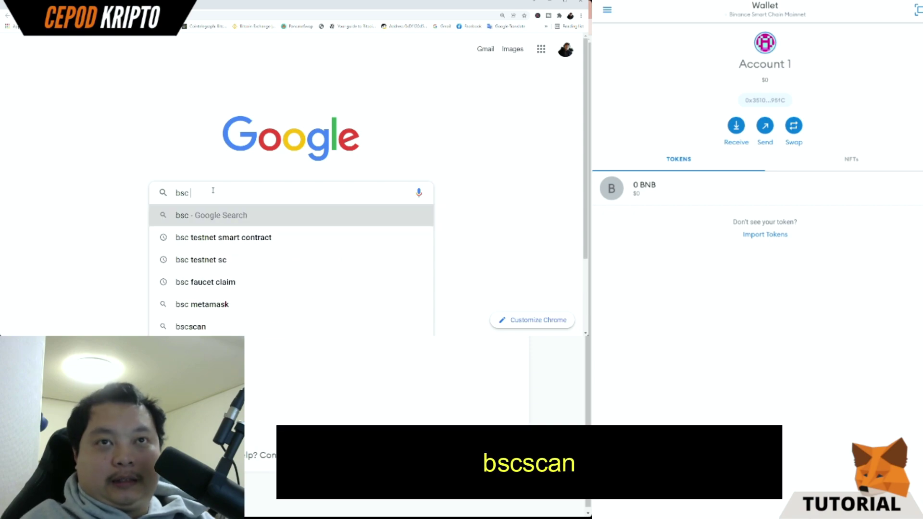
type("scan")
key("Return")
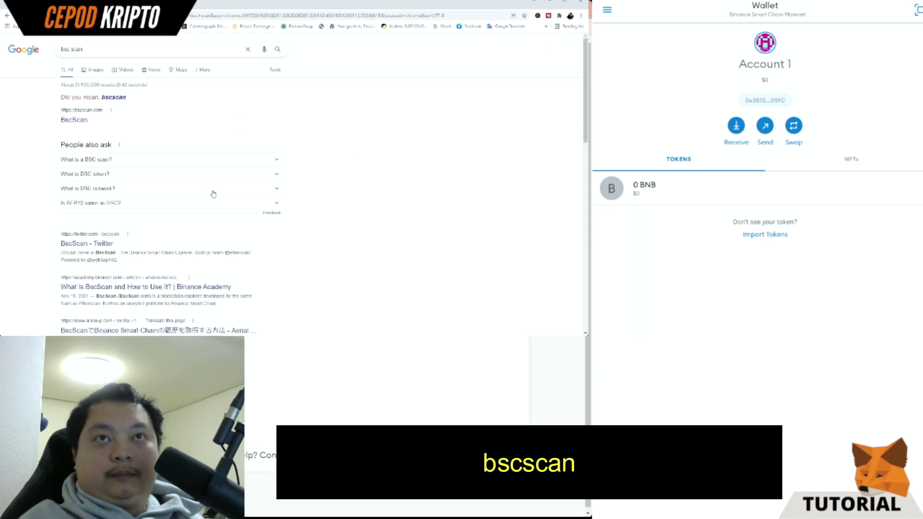
left_click(74, 120)
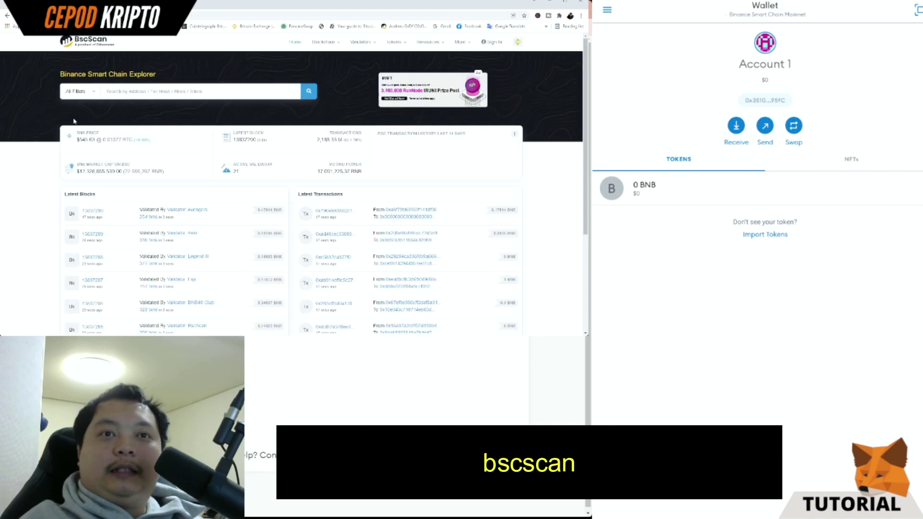
- Paste the copied MetaMask address into BscScan's search to show 0 BNB and no transactions
left_click(193, 94)
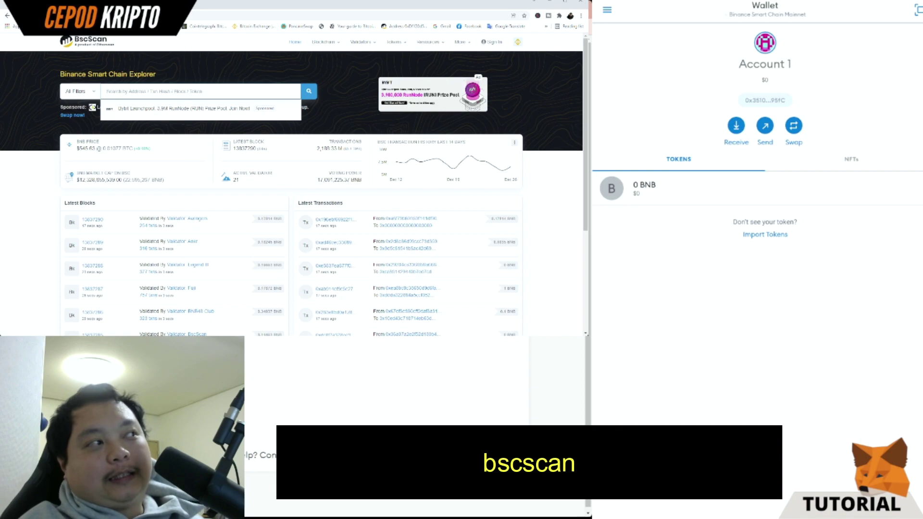
left_click(764, 100)
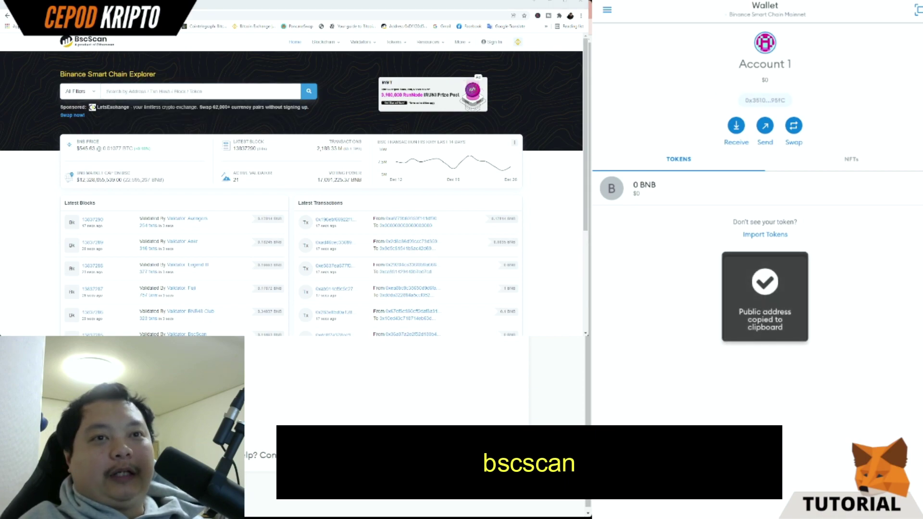
left_click(189, 94)
key("ctrl+v")
left_click(309, 95)
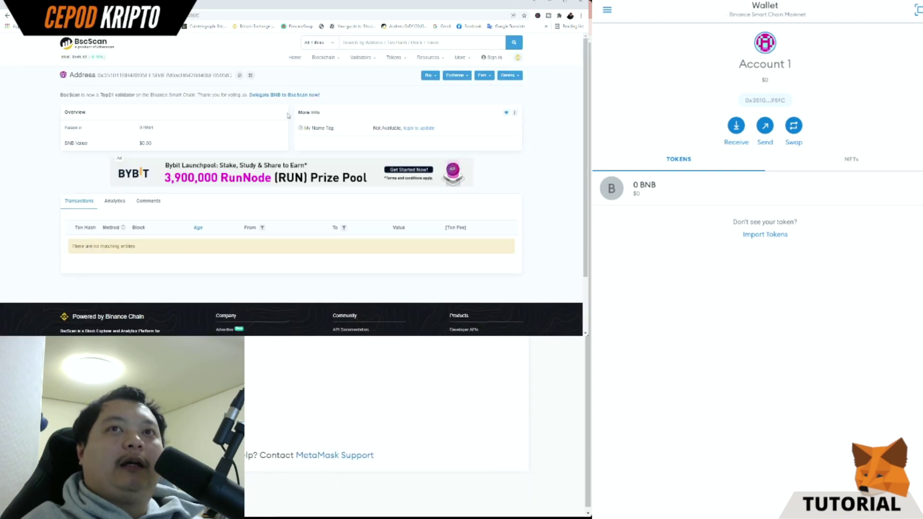
- Switch between the address page's Analytics and Transactions views until the new token holding appears
left_click(113, 204)
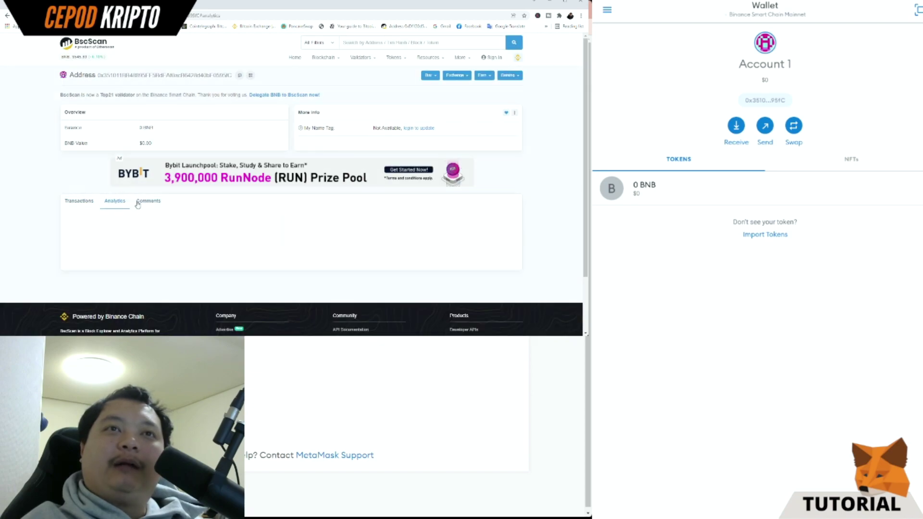
left_click(81, 204)
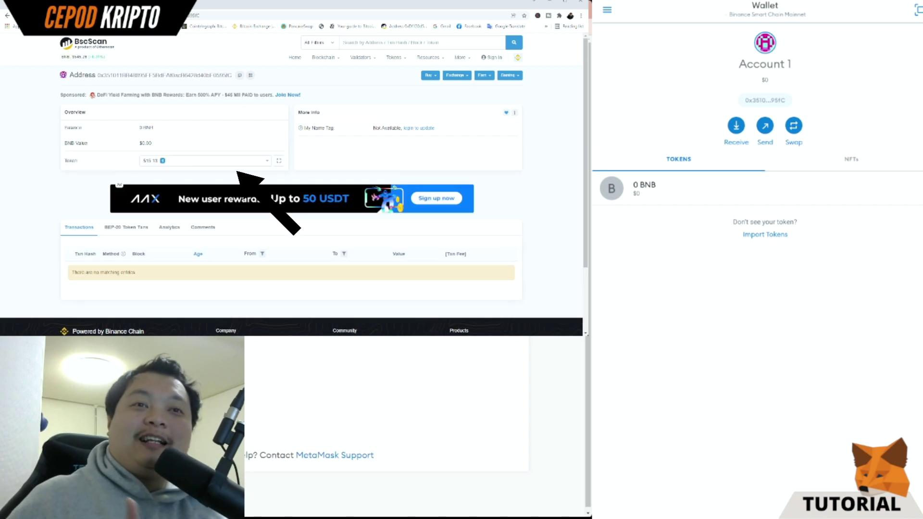
- List the BEP-20 token transfers and highlight the incoming transfer's 56-second age and 15.12882657 amount
left_click(170, 162)
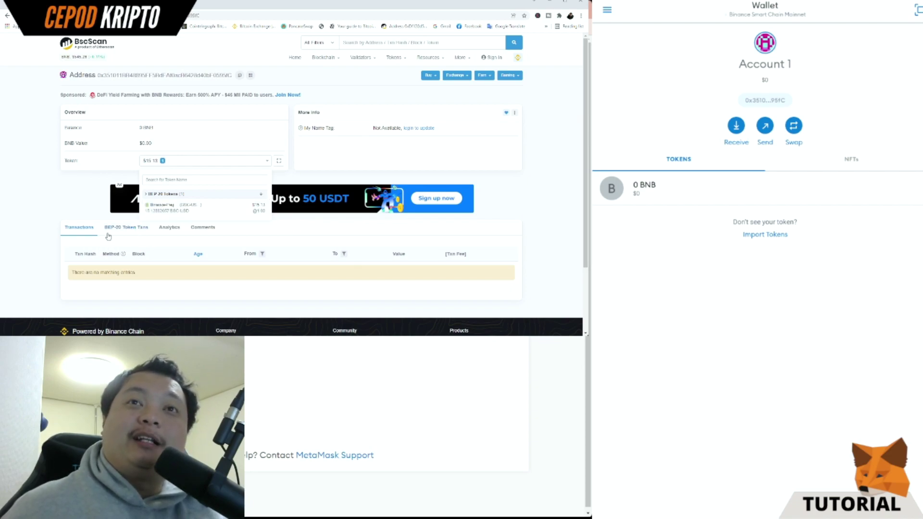
left_click(123, 236)
left_click(127, 230)
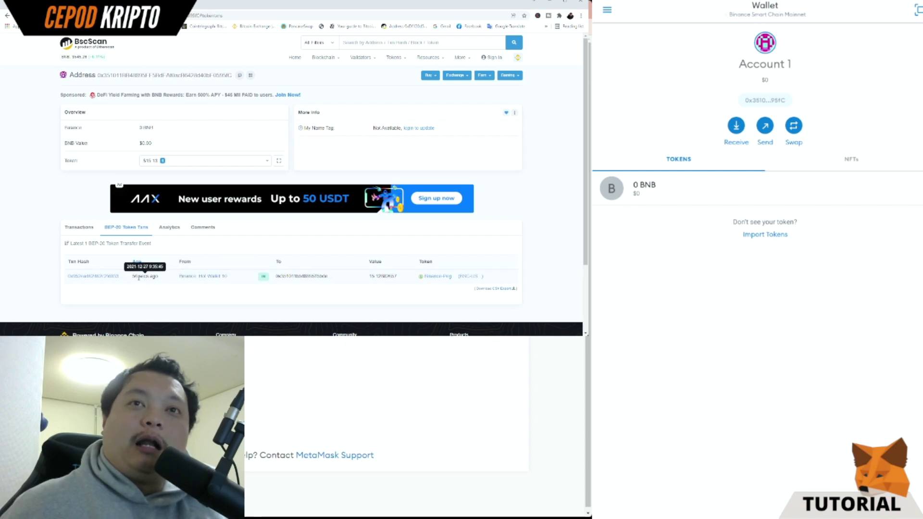
left_click_drag(134, 276, 148, 277)
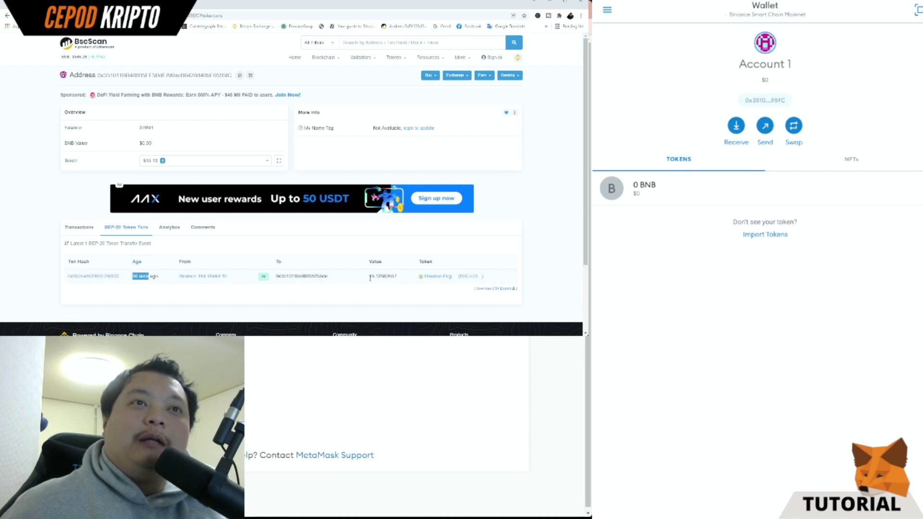
left_click_drag(369, 276, 391, 278)
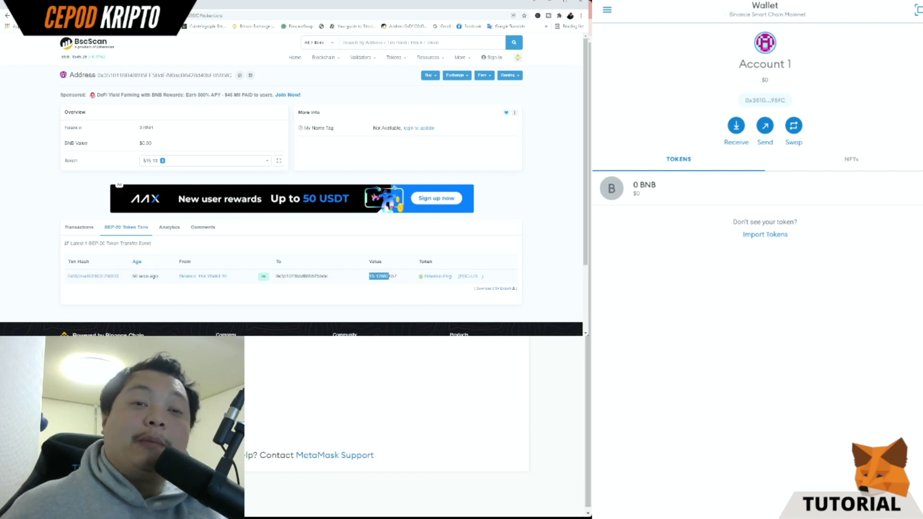
- Enlarge the BscScan page, then pull down twice to refresh the MetaMask wallet balance
key("ctrl+plus")
key("ctrl+plus")
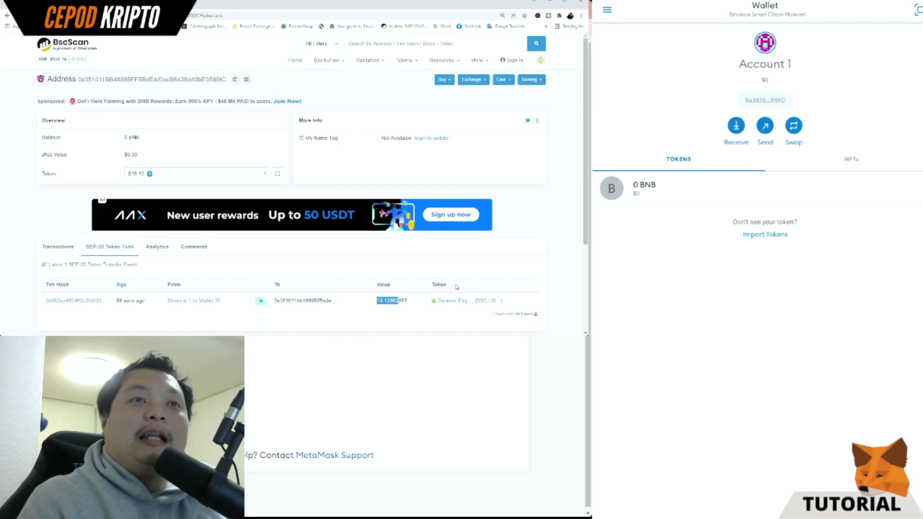
scroll(451, 289, "down", 1)
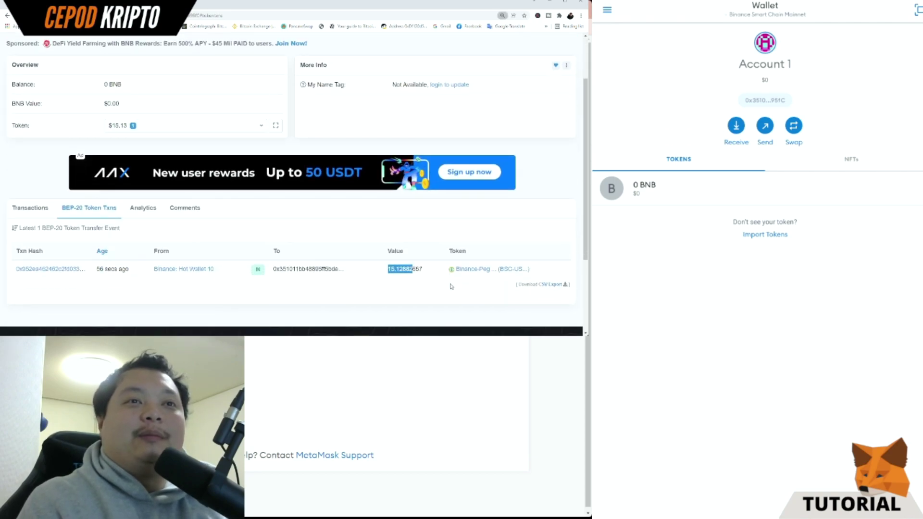
left_click_drag(699, 276, 703, 428)
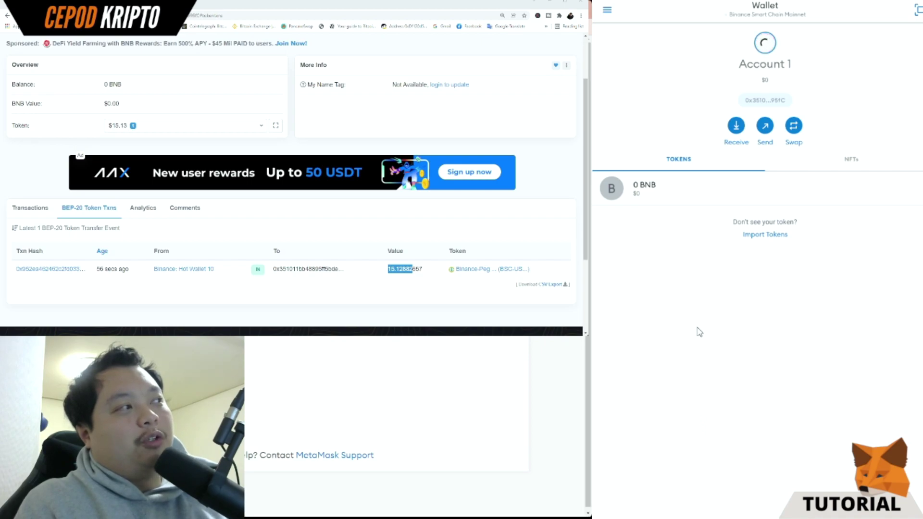
left_click_drag(695, 254, 671, 446)
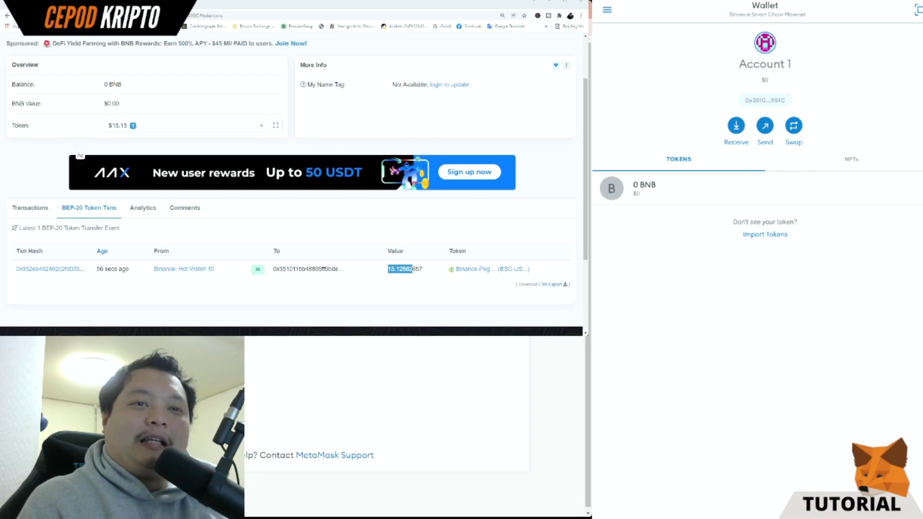
- Check MetaMask's 'Don't see your token?' prompt, then zoom in on BscScan's 15.12882657 BSC-USD transfer
left_click(414, 394)
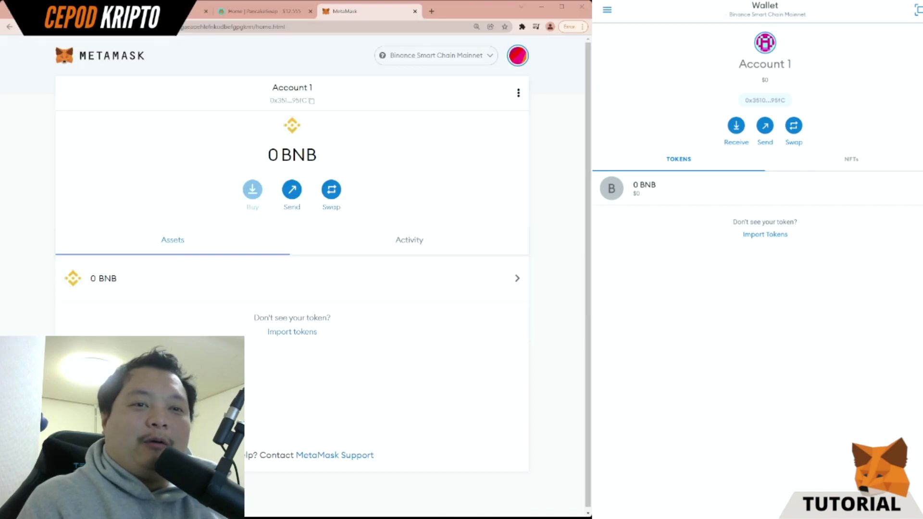
left_click_drag(250, 294, 332, 319)
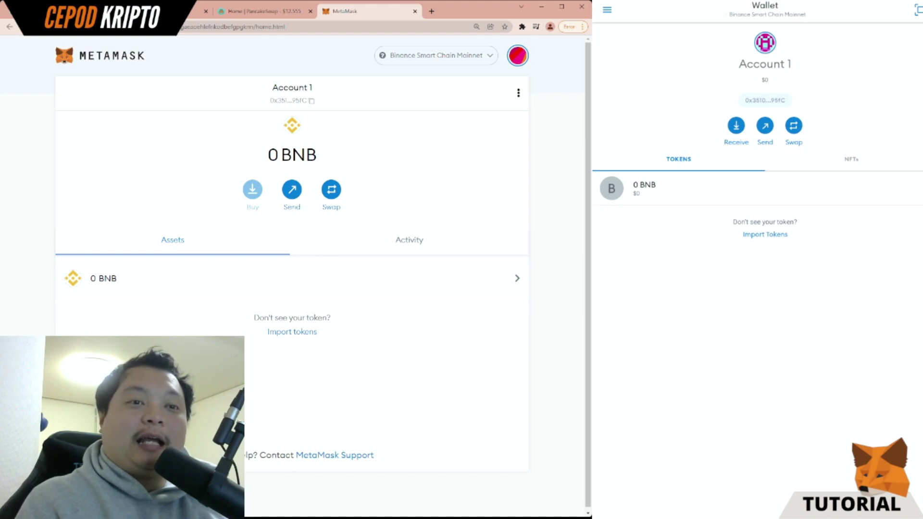
key("alt+Tab")
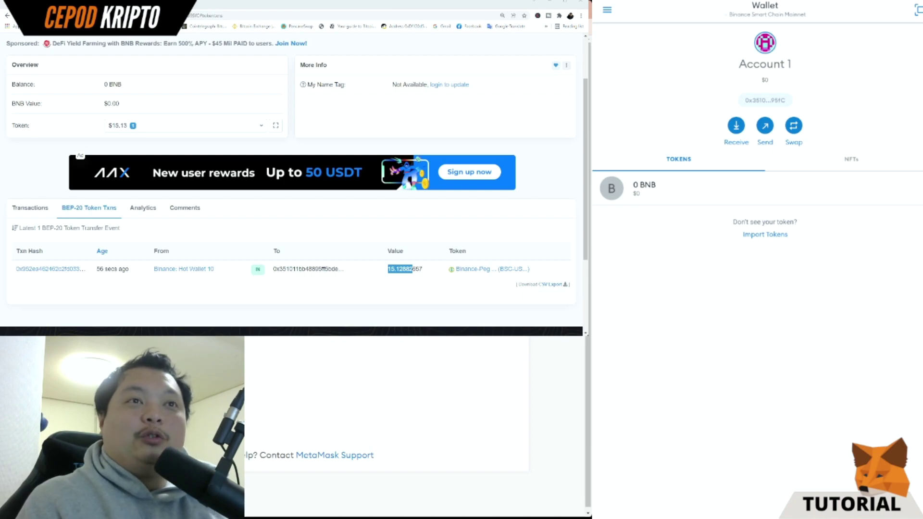
key("ctrl+plus")
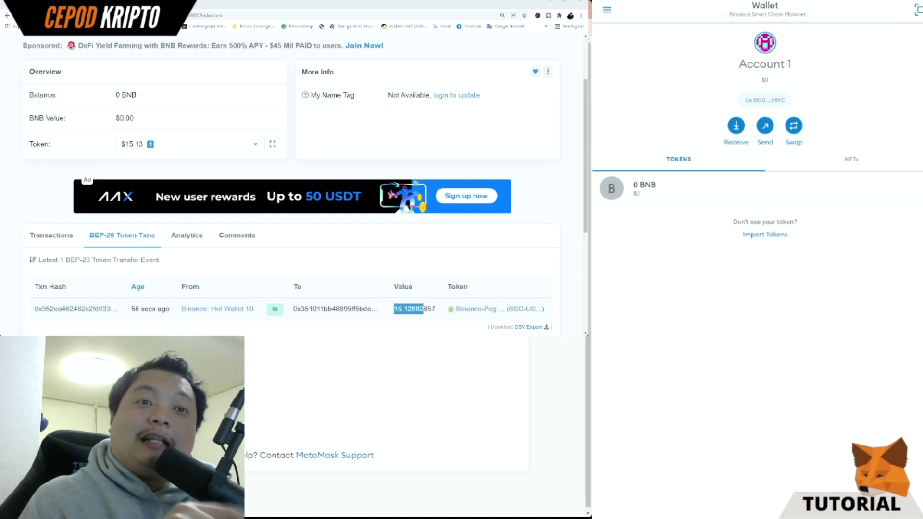
- Review the transfer's Transaction Details, showing Success in block 13837324, then return to MetaMask
left_click(89, 310)
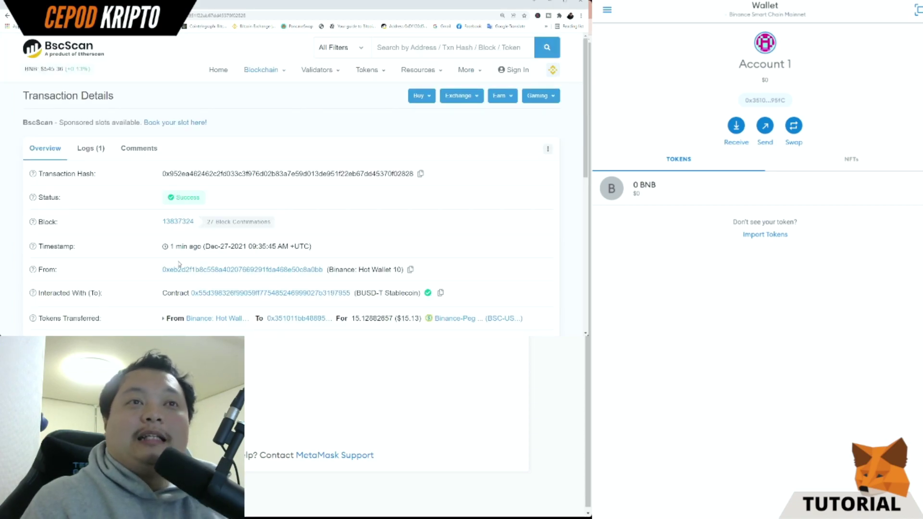
scroll(180, 264, "down", 1)
scroll(180, 264, "down", 2)
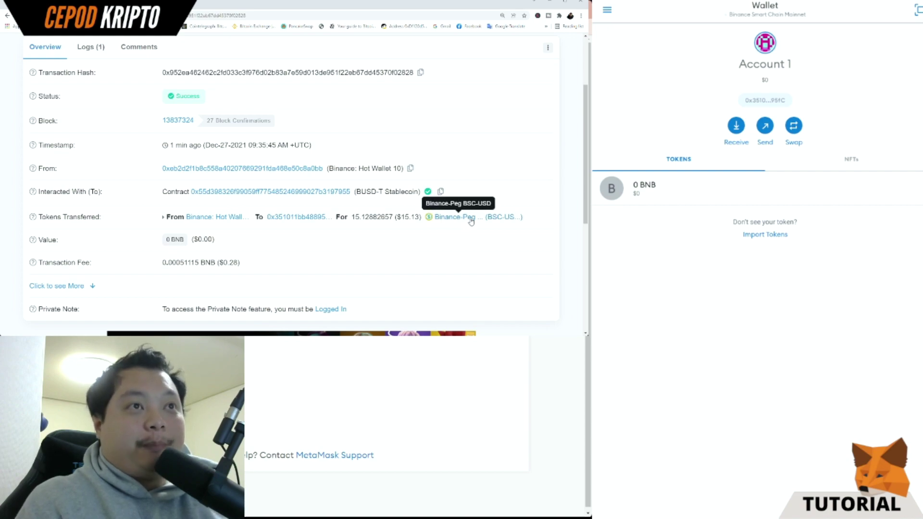
key("ctrl+plus")
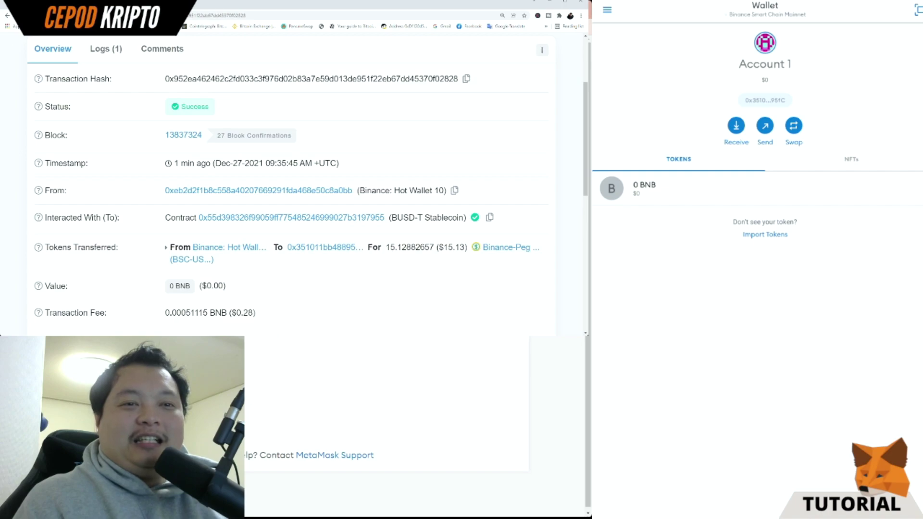
key("alt+Tab")
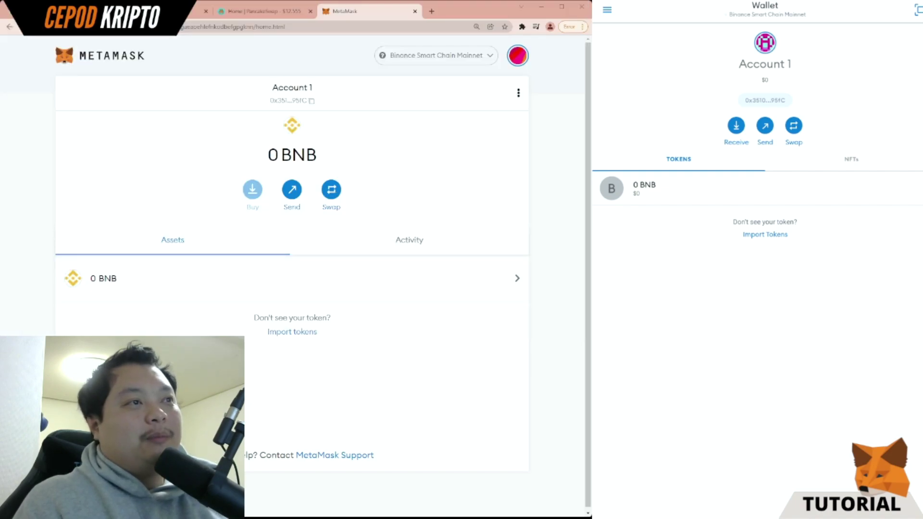
- Reload the MetaMask wallet, still at 0 BNB, and return to BscScan's transaction details
left_click_drag(259, 153, 353, 321)
left_click(43, 170)
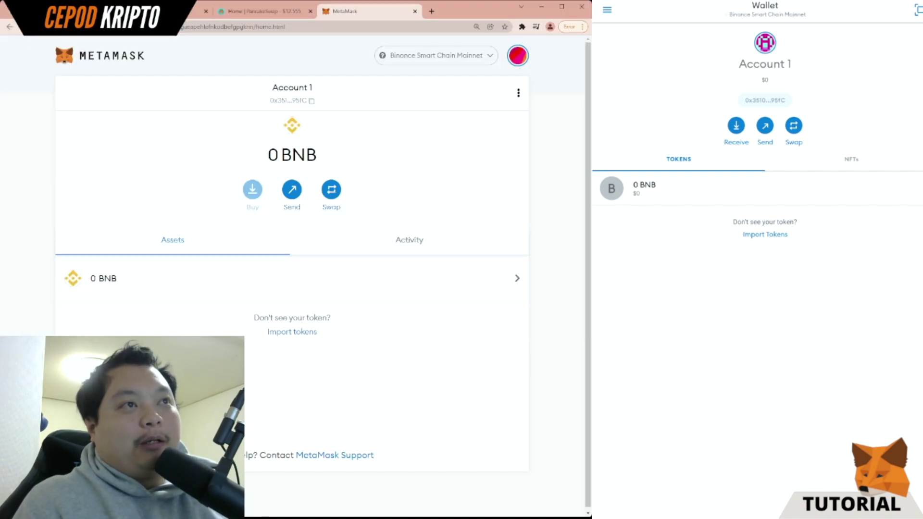
left_click(40, 27)
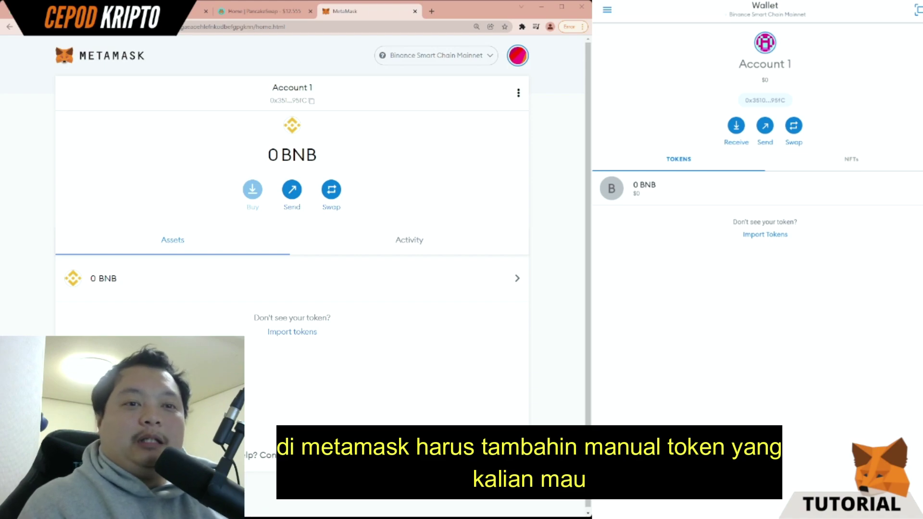
key("alt+Tab")
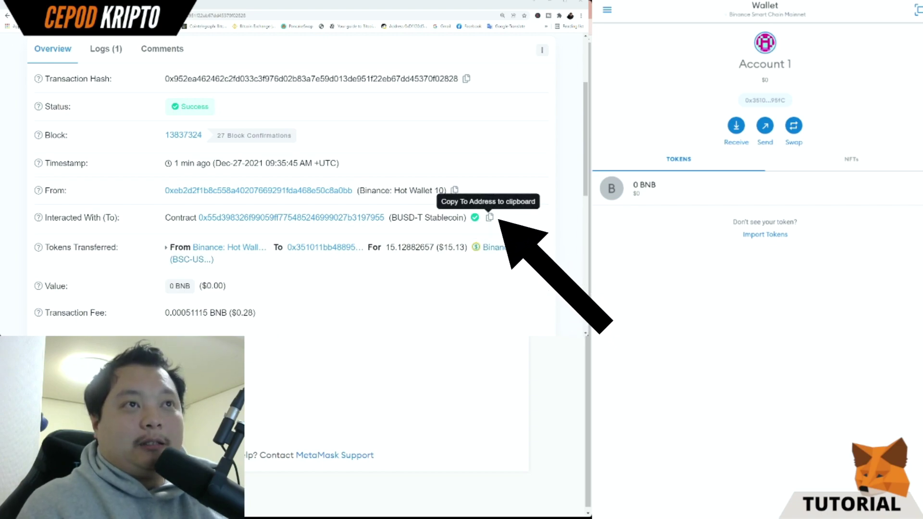
- Copy the BUSD-T Stablecoin contract address and go back to the wallet's address page
left_click(489, 217)
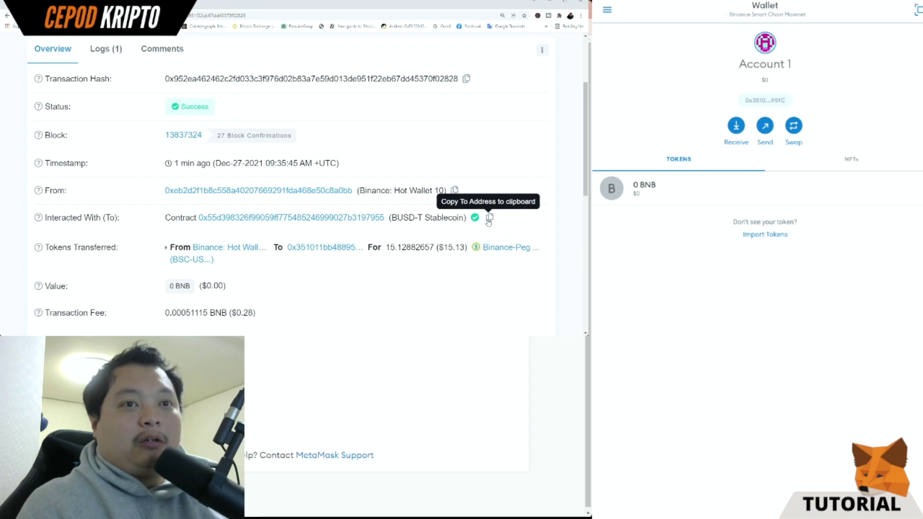
left_click(489, 218)
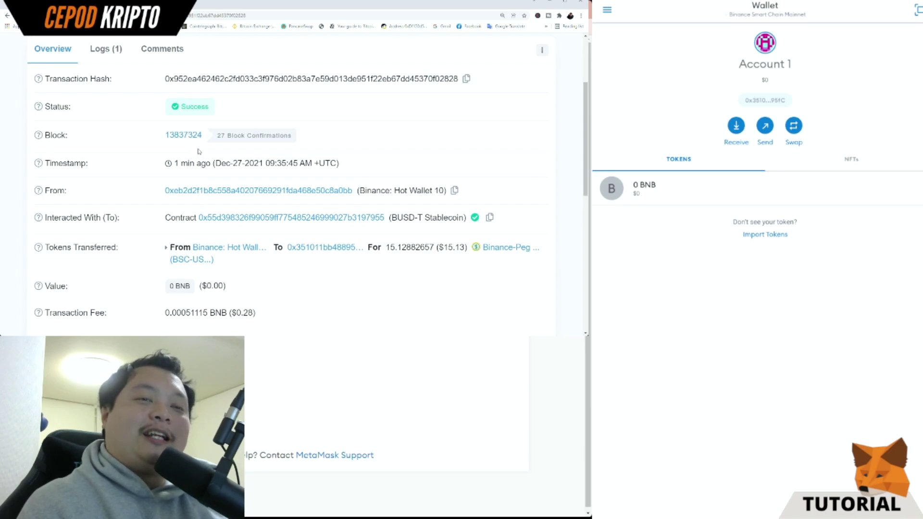
left_click(8, 15)
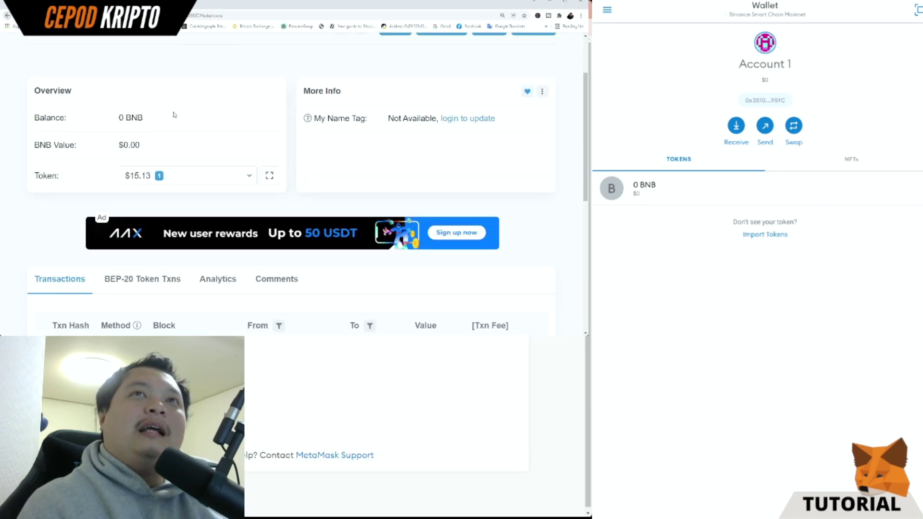
scroll(238, 173, "up", 2)
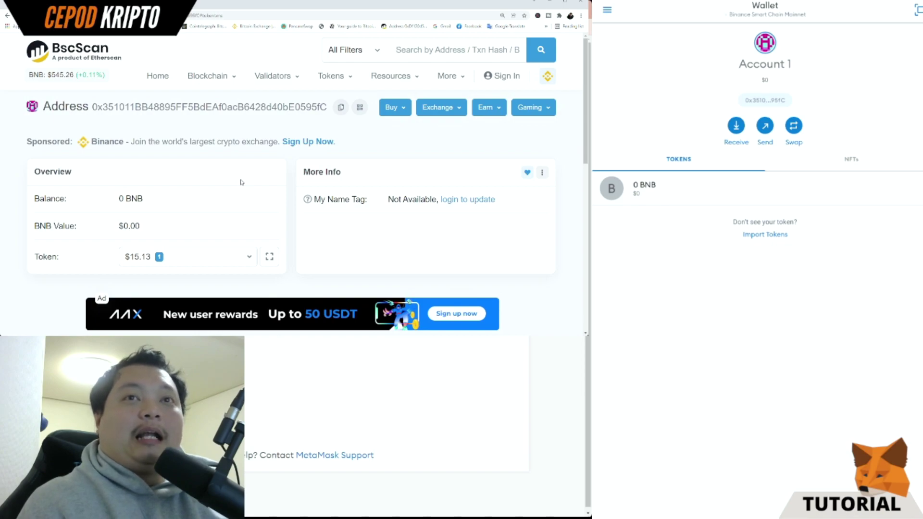
scroll(241, 182, "down", 1)
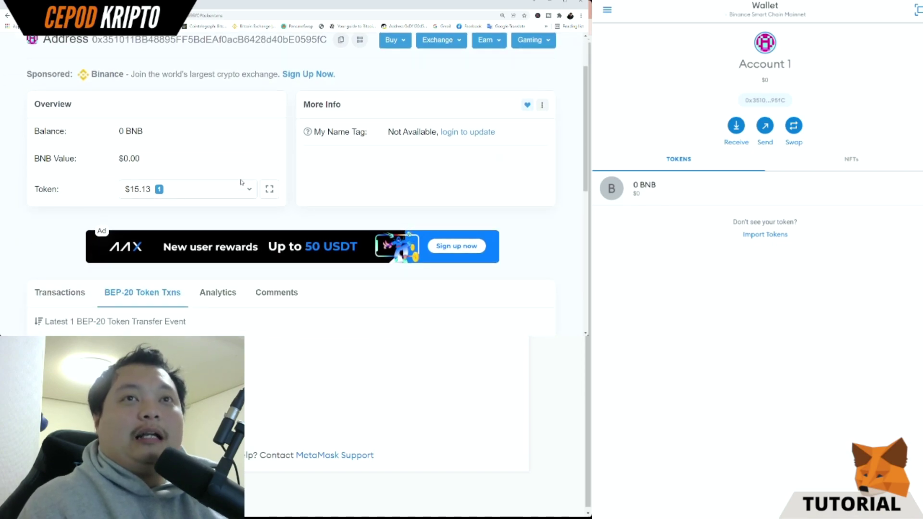
scroll(241, 182, "up", 1)
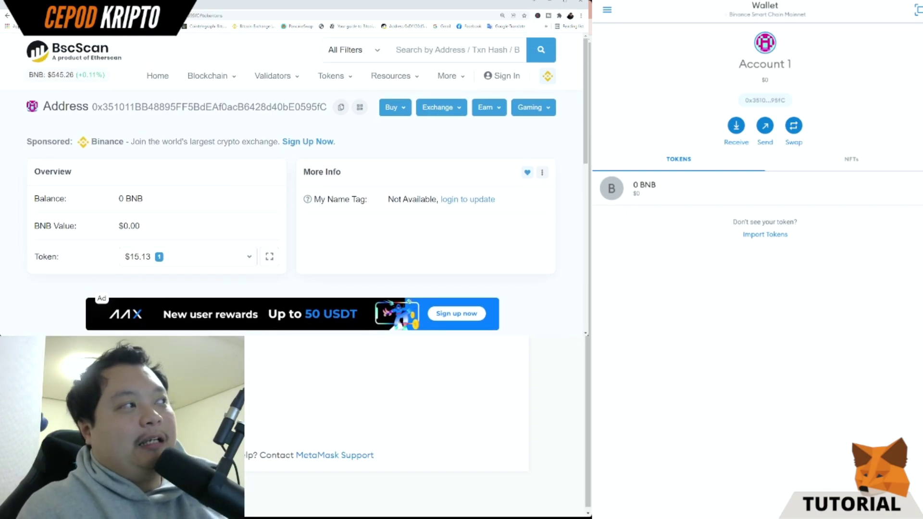
- Search BscScan for the copied wallet address and list its BEP-20 transfers showing 15.12882657
left_click(764, 100)
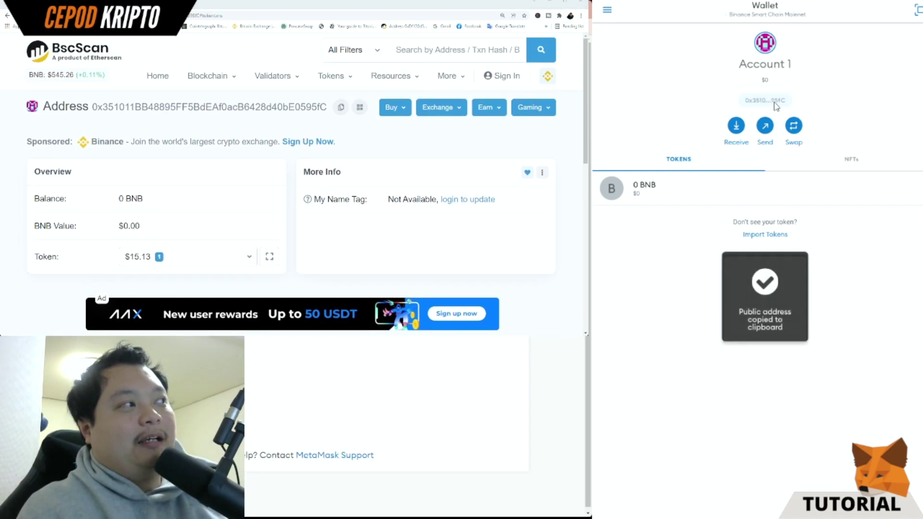
left_click(501, 53)
key("ctrl+v")
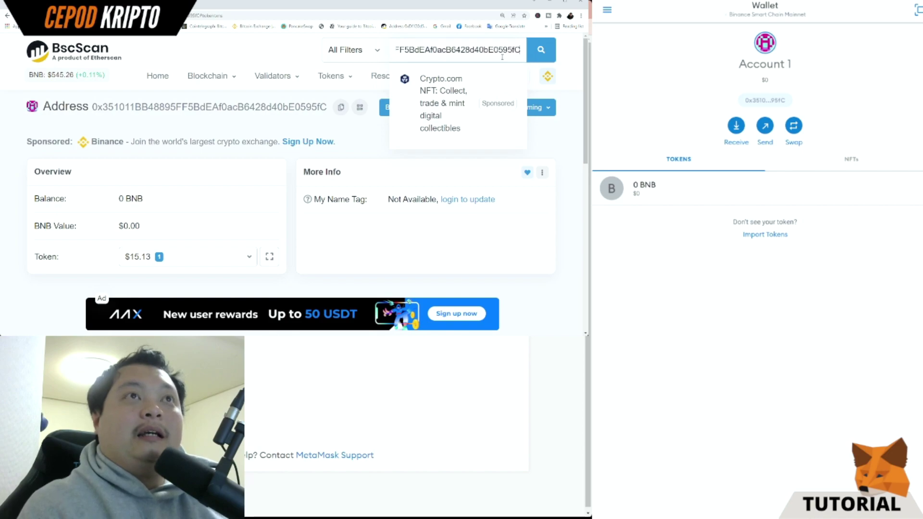
key("Return")
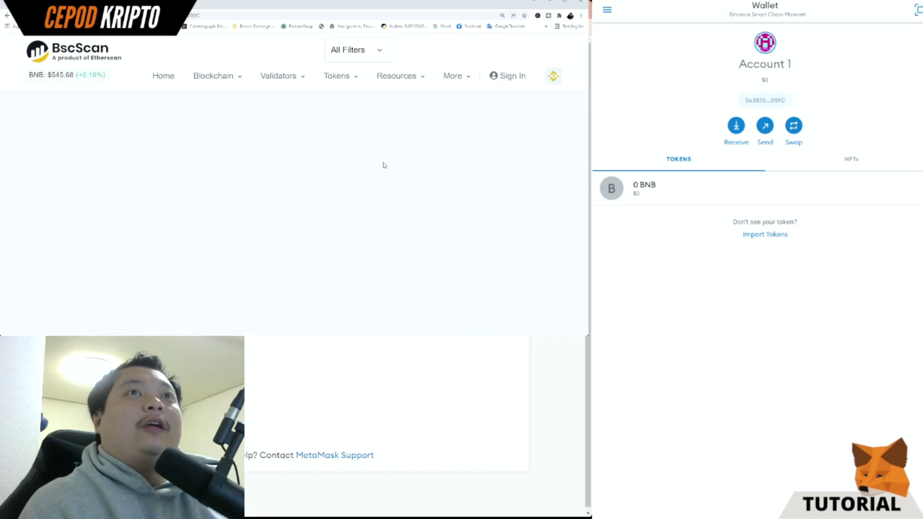
scroll(219, 188, "down", 3)
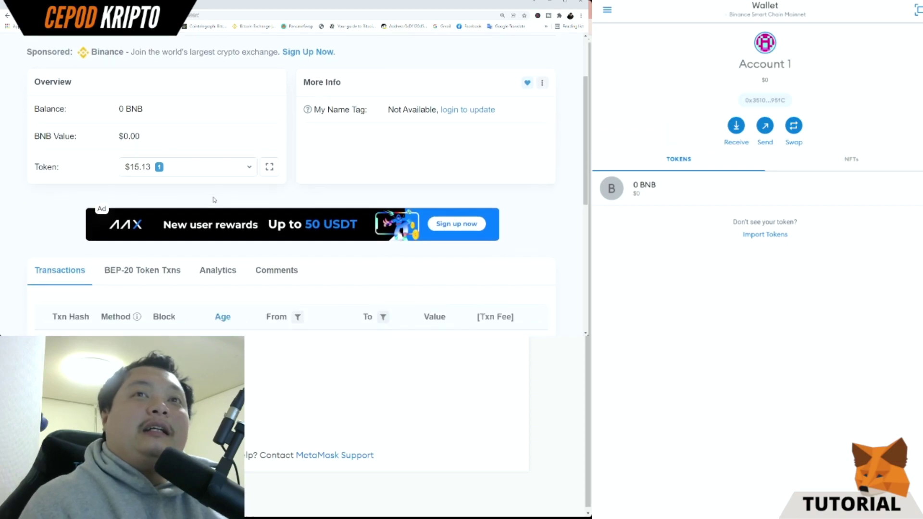
left_click(159, 260)
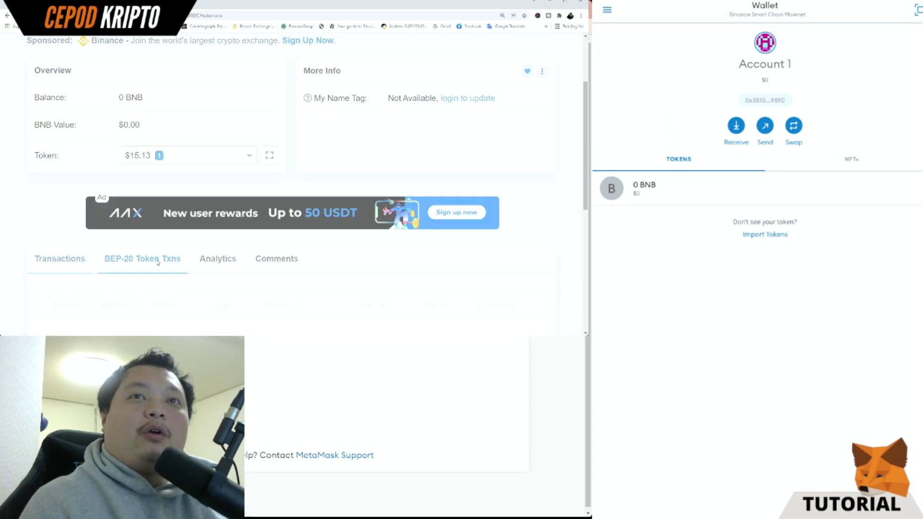
scroll(167, 256, "down", 3)
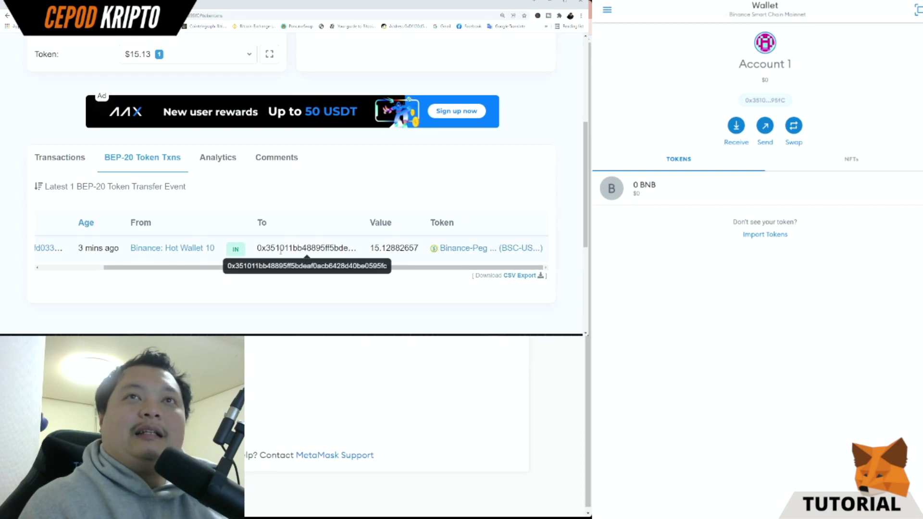
scroll(210, 201, "up", 3)
- Open the Binance-Peg BSC-USD token page from the Token dropdown and copy its contract address
left_click(194, 191)
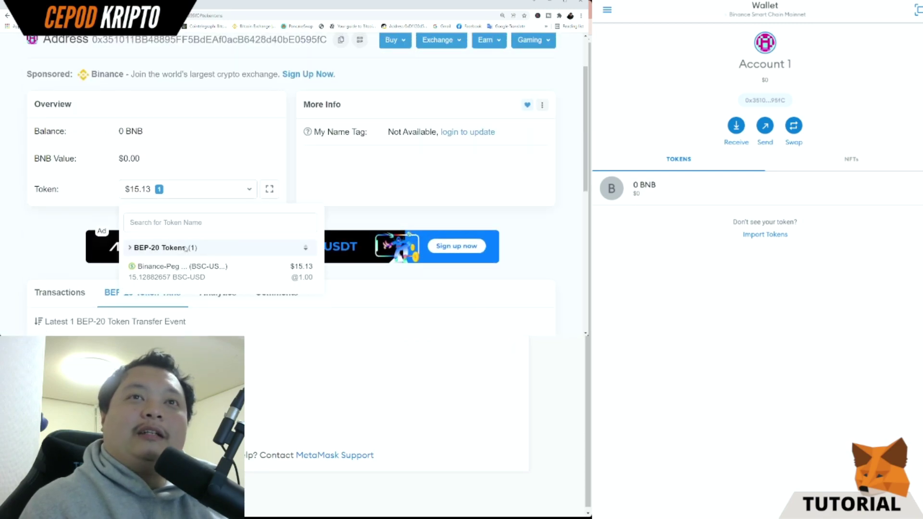
left_click(194, 277)
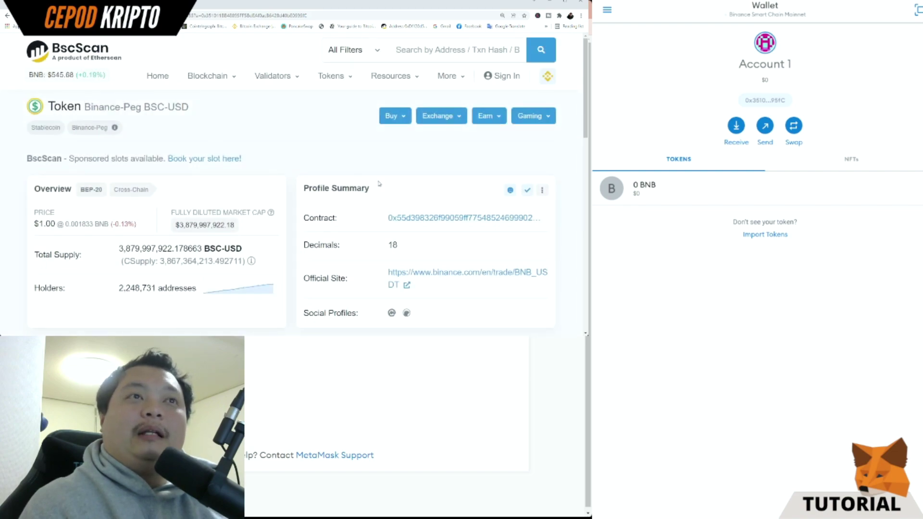
mouse_move(534, 221)
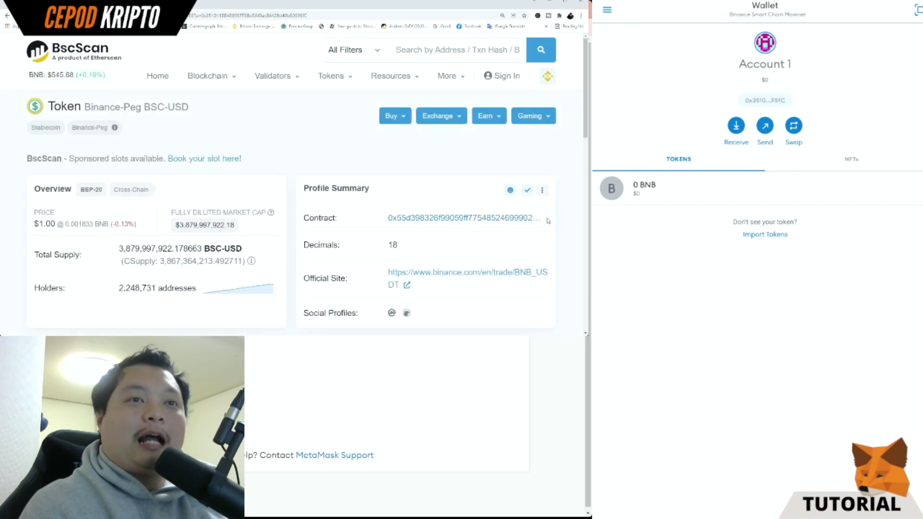
key("ctrl+plus")
scroll(440, 264, "down", 1)
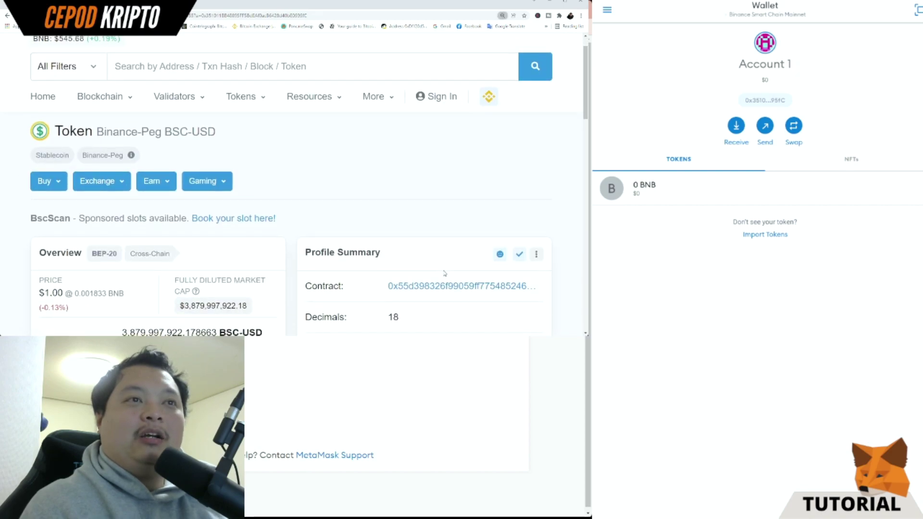
left_click_drag(327, 286, 357, 291)
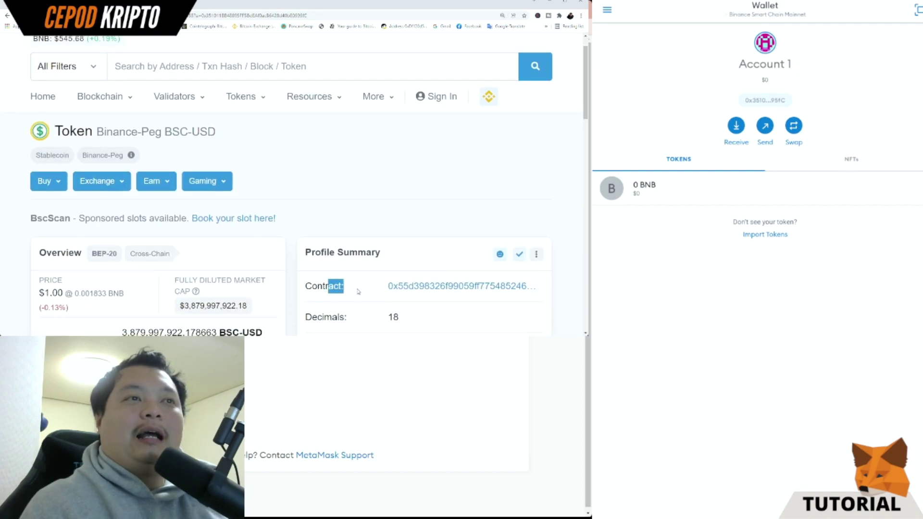
left_click(540, 287)
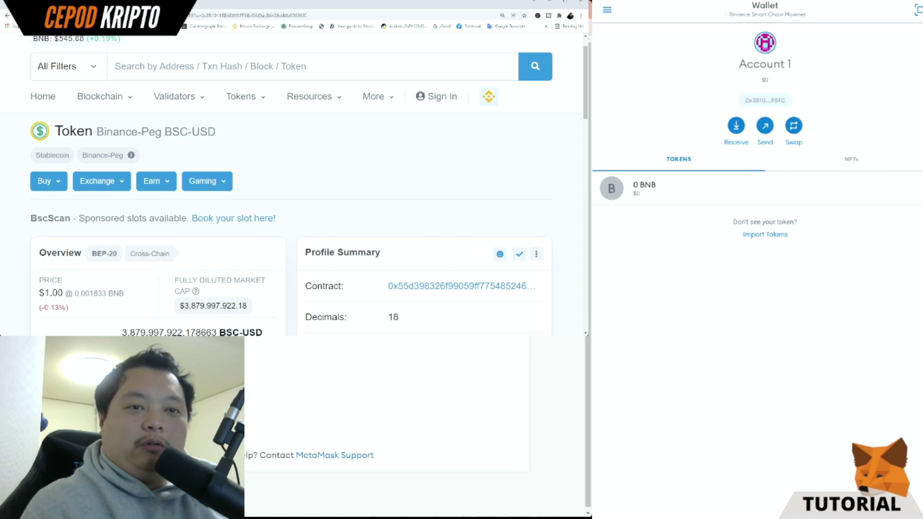
key("alt+Tab")
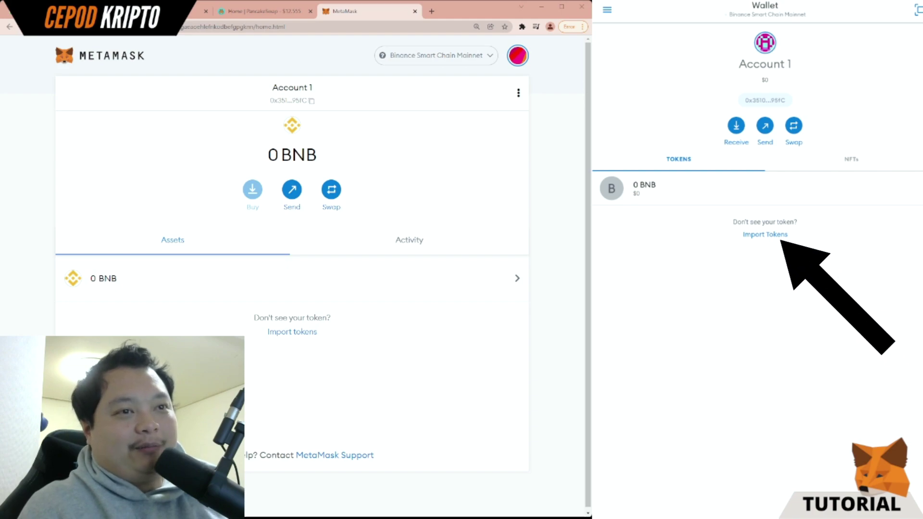
- Import USDT as a custom token from its pasted contract address, showing 15.12883 USDT
left_click(772, 235)
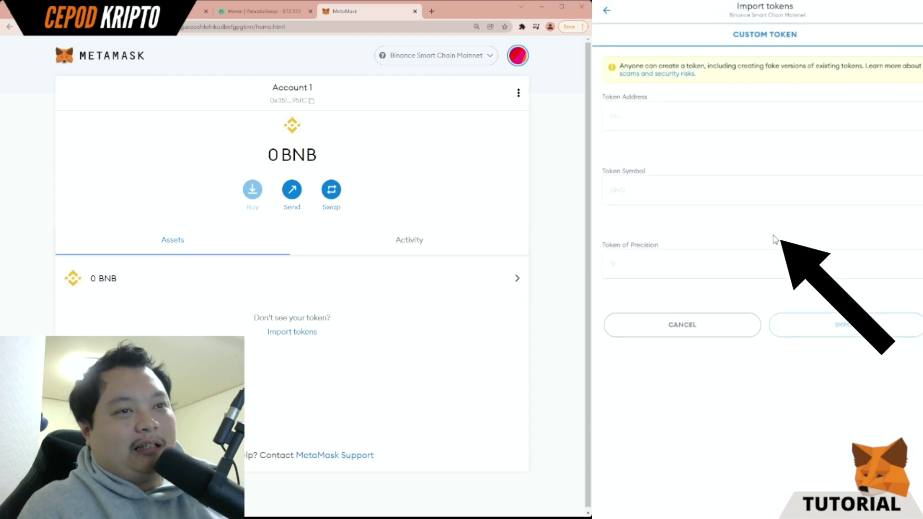
left_click(656, 124)
key("ctrl+v")
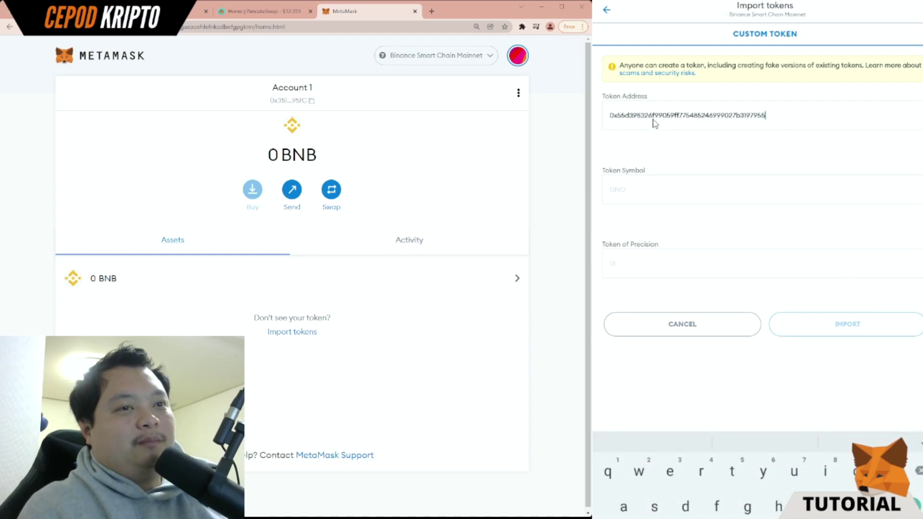
left_click(658, 165)
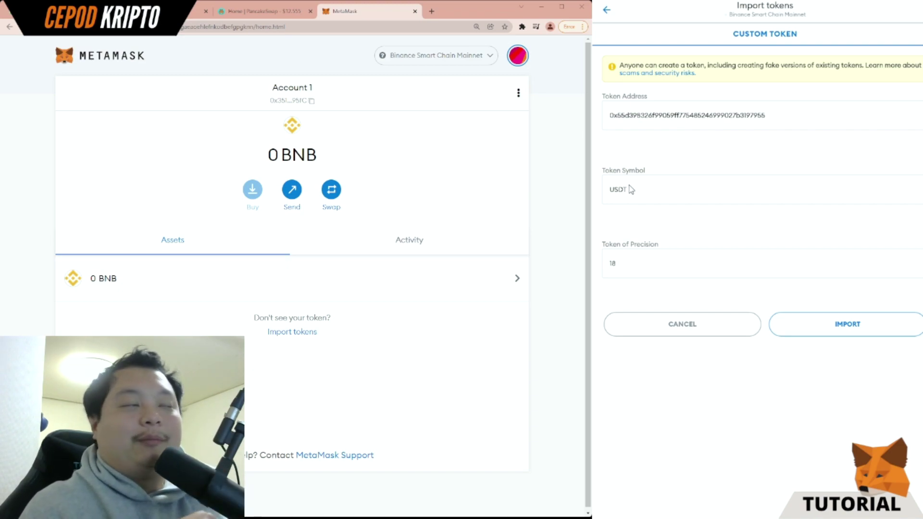
left_click(859, 328)
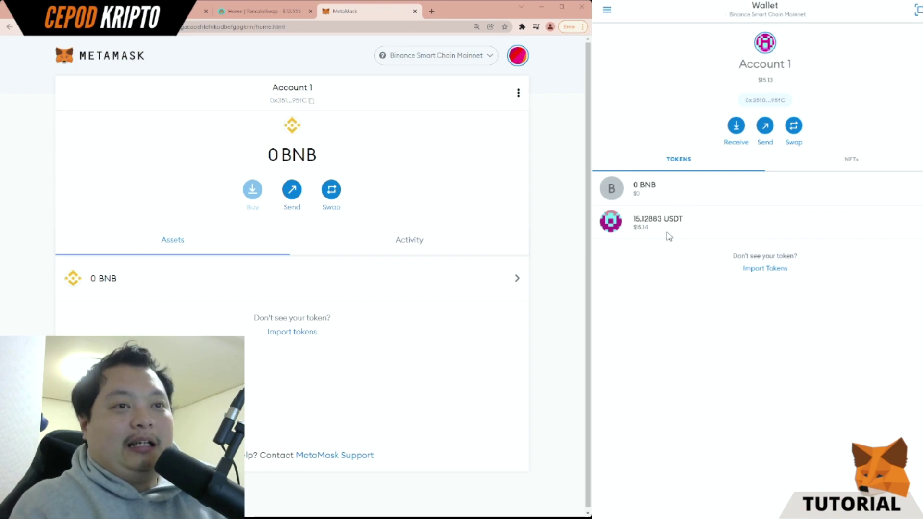
left_click_drag(226, 200, 375, 339)
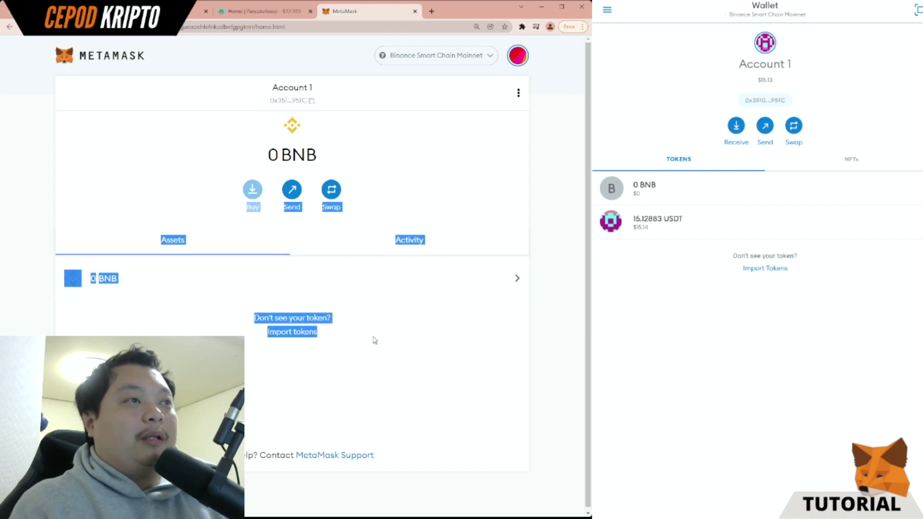
key("F5")
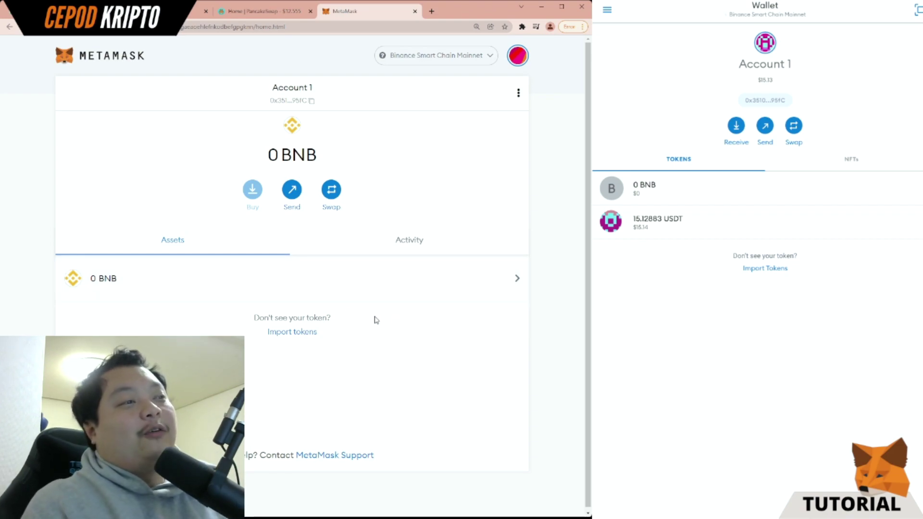
- Import the pasted USDT contract as a custom token so the browser wallet shows 15.128 USDT
left_click(309, 339)
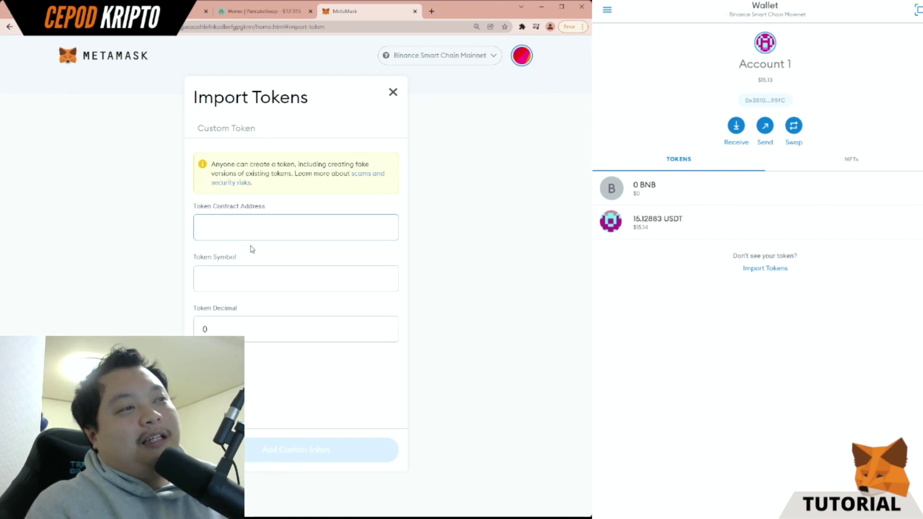
key("ctrl+v")
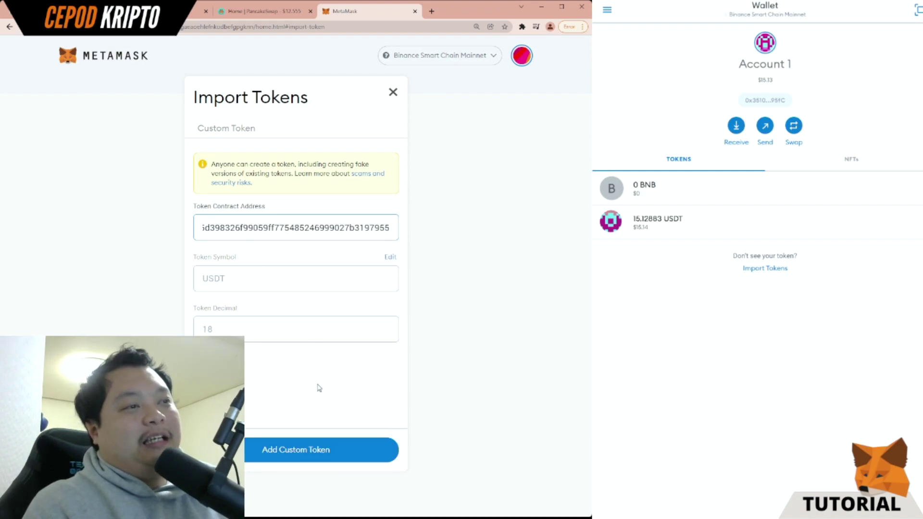
left_click(306, 447)
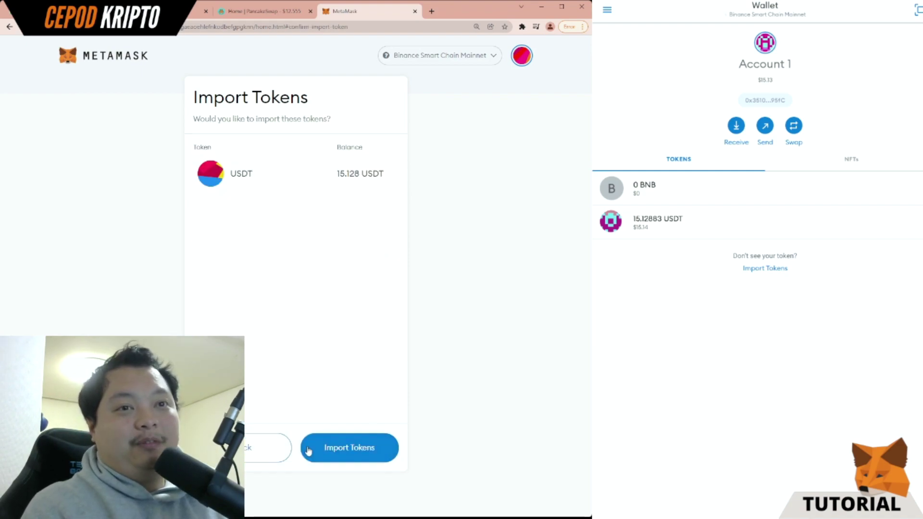
left_click_drag(337, 174, 367, 176)
left_click(336, 446)
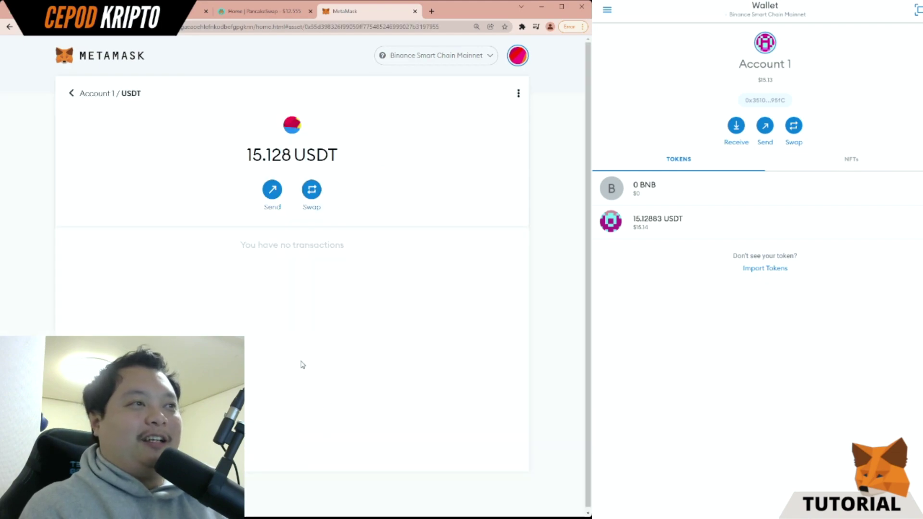
left_click(72, 94)
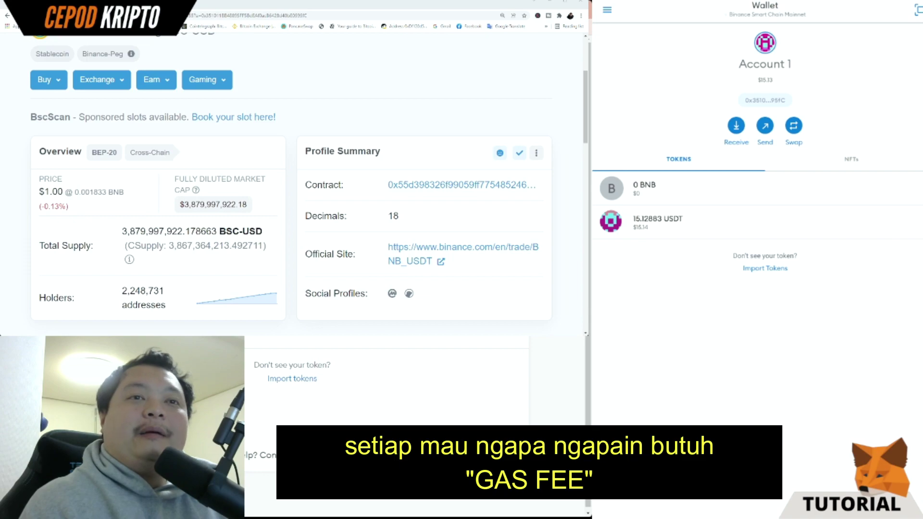
- Open the incoming USDT transfer's transaction details and highlight its 0.00051115 BNB transaction fee
left_click(8, 15)
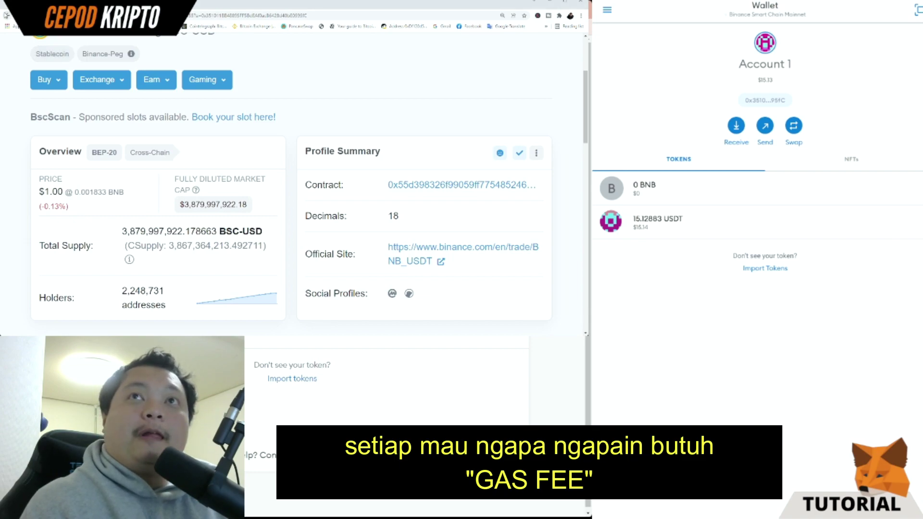
scroll(145, 269, "down", 3)
scroll(146, 268, "down", 4)
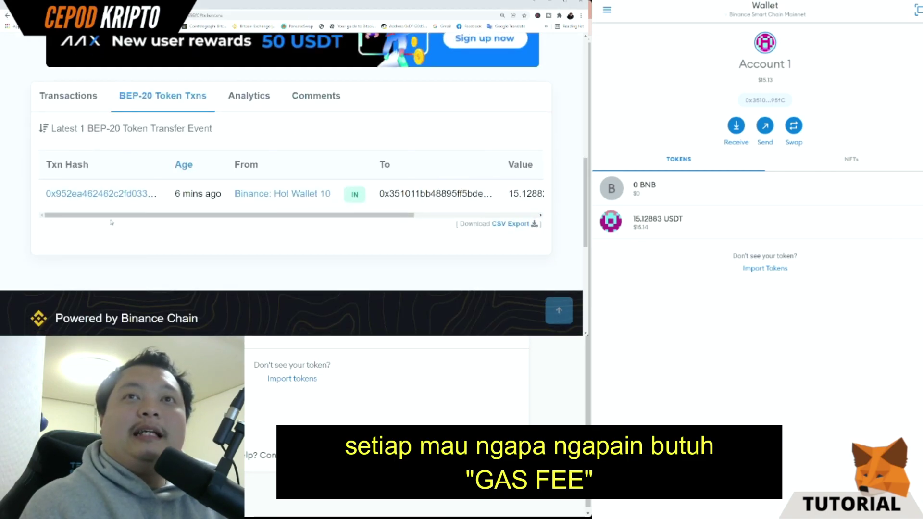
left_click(109, 193)
scroll(210, 267, "down", 5)
scroll(210, 267, "down", 1)
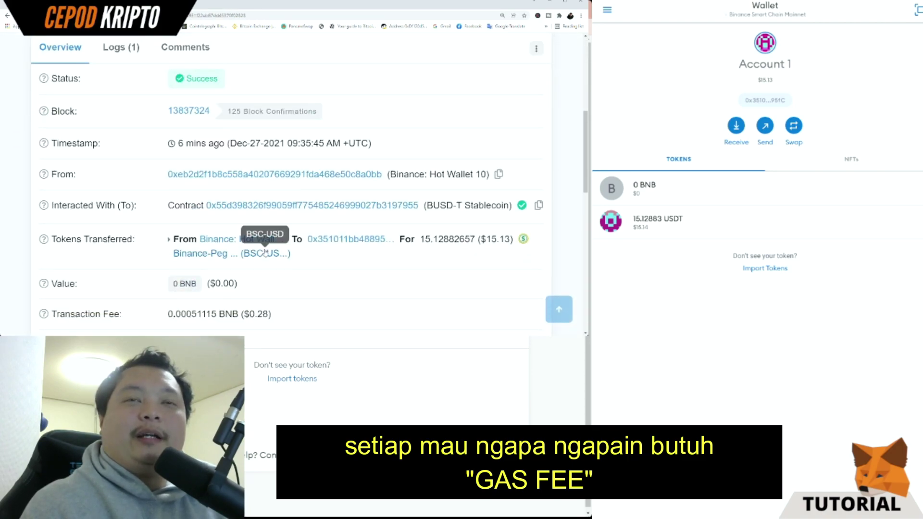
scroll(162, 266, "down", 1)
scroll(162, 265, "down", 2)
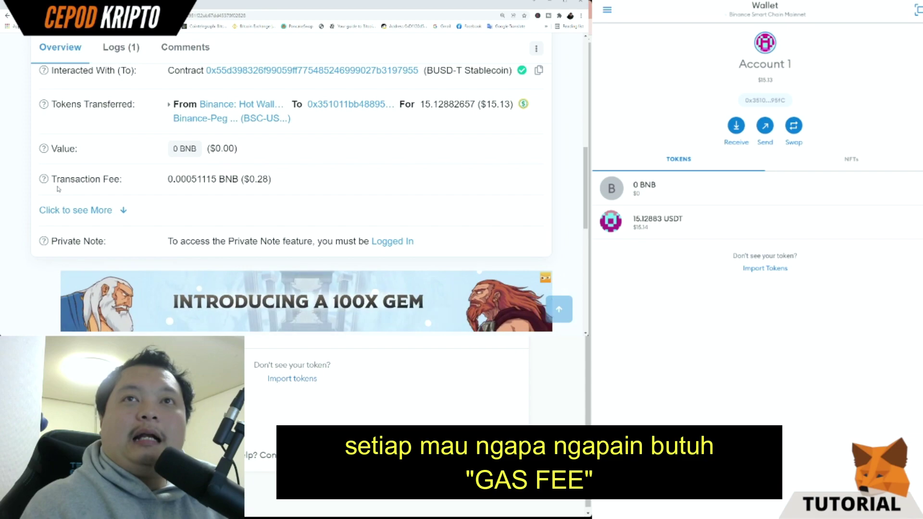
left_click_drag(52, 178, 90, 179)
left_click_drag(128, 185, 273, 183)
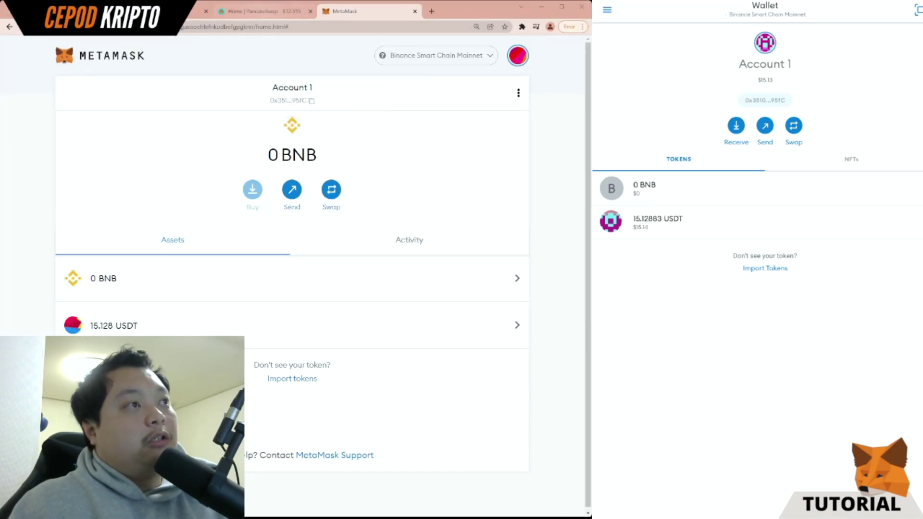
- Check the connected wallet's details on PancakeSwap, noting the low BNB balance warning
key("ctrl+shift+Tab")
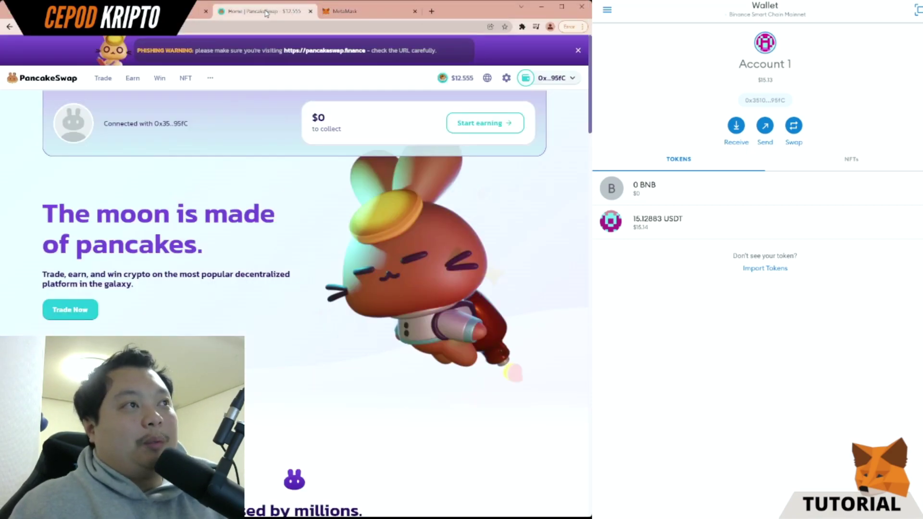
mouse_move(552, 83)
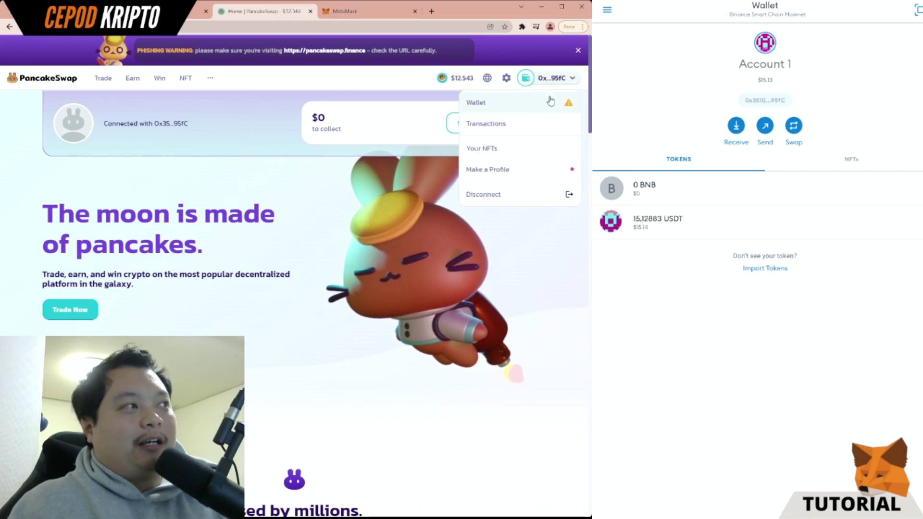
left_click(547, 102)
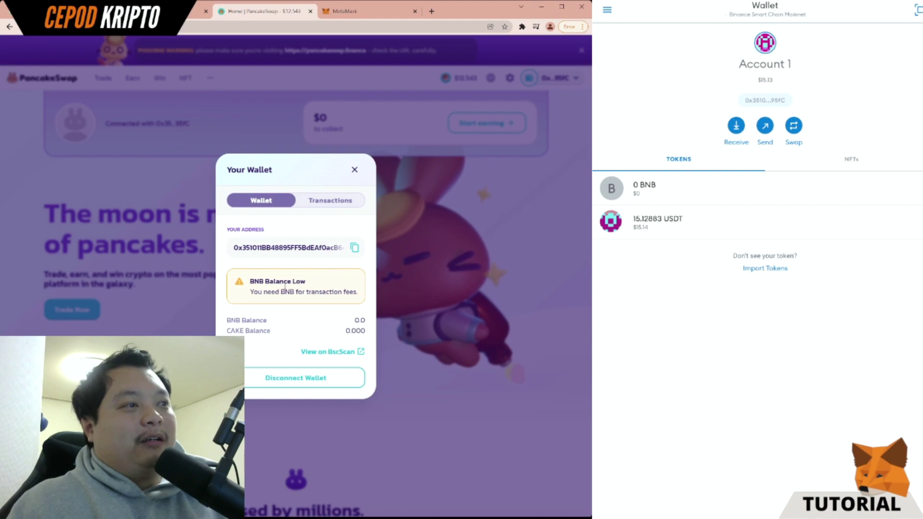
left_click_drag(256, 281, 353, 295)
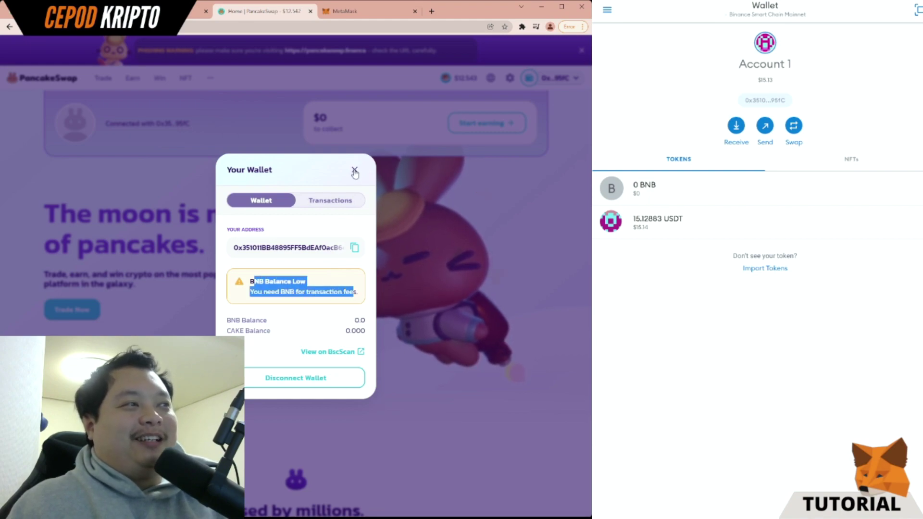
left_click(355, 170)
- Reverse the swap on the exchange page so USDT is paid and BNB received
left_click(103, 78)
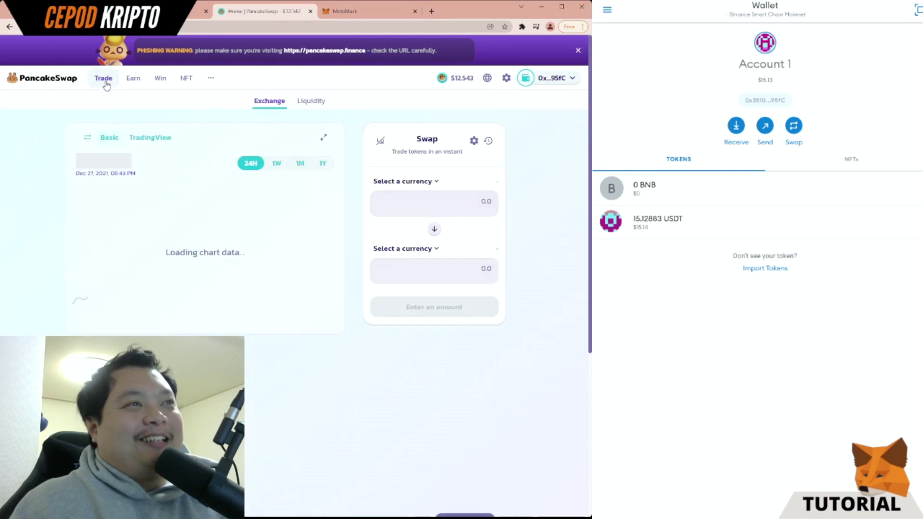
left_click(434, 237)
left_click(395, 183)
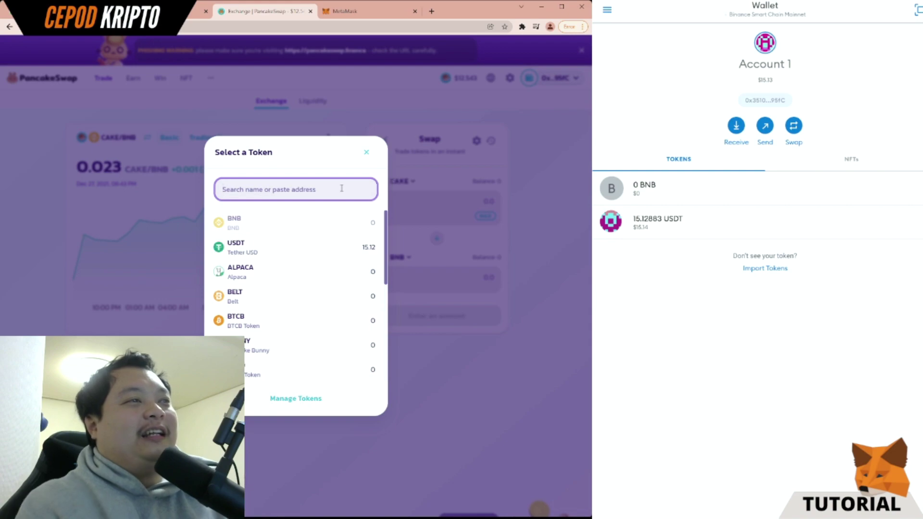
left_click(250, 249)
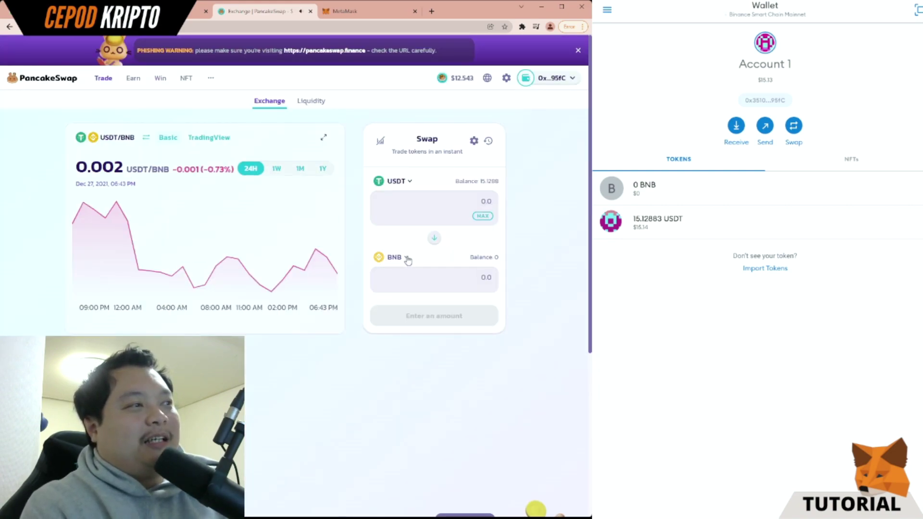
left_click(486, 202)
- Enter 1 USDT and request approval, which fails for insufficient BNB transaction fees
type("1")
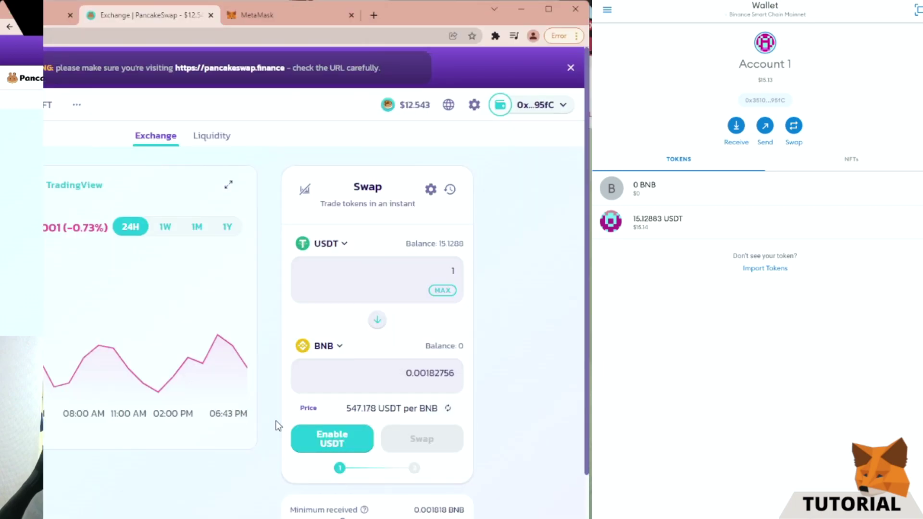
left_click(351, 443)
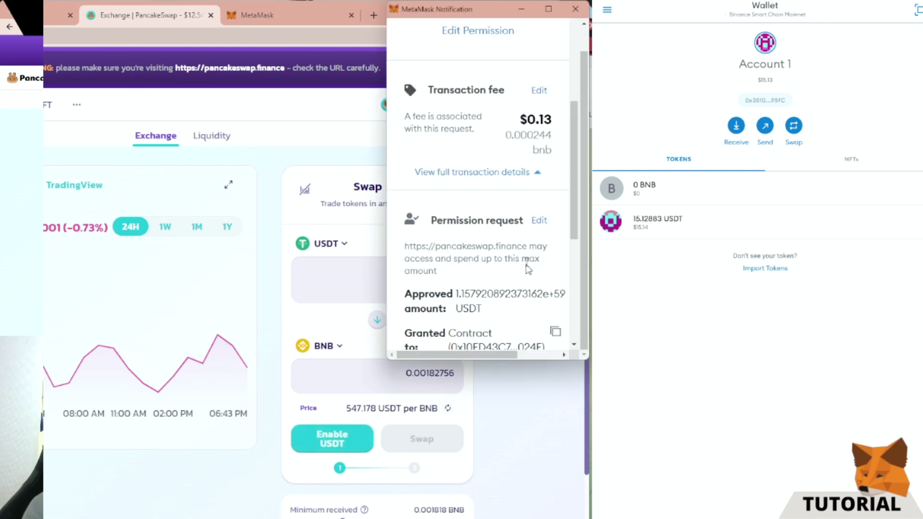
scroll(526, 258, "down", 5)
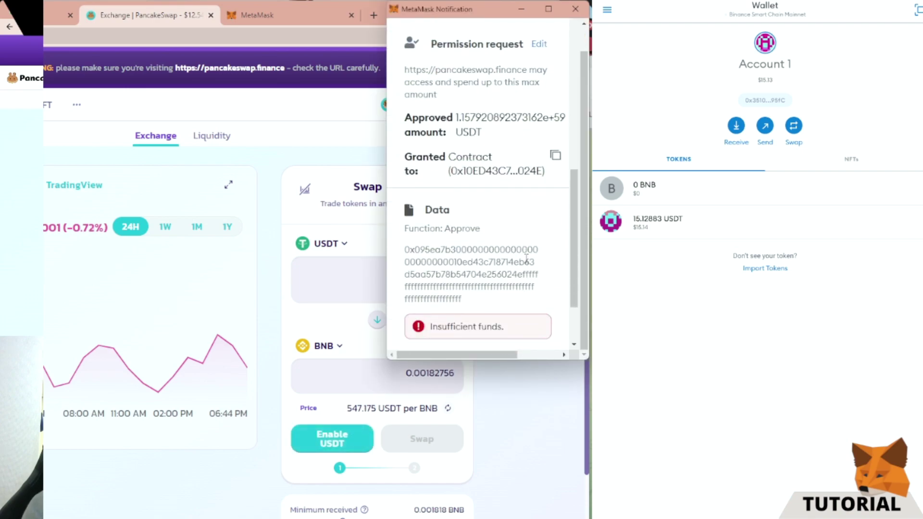
left_click_drag(429, 244, 507, 253)
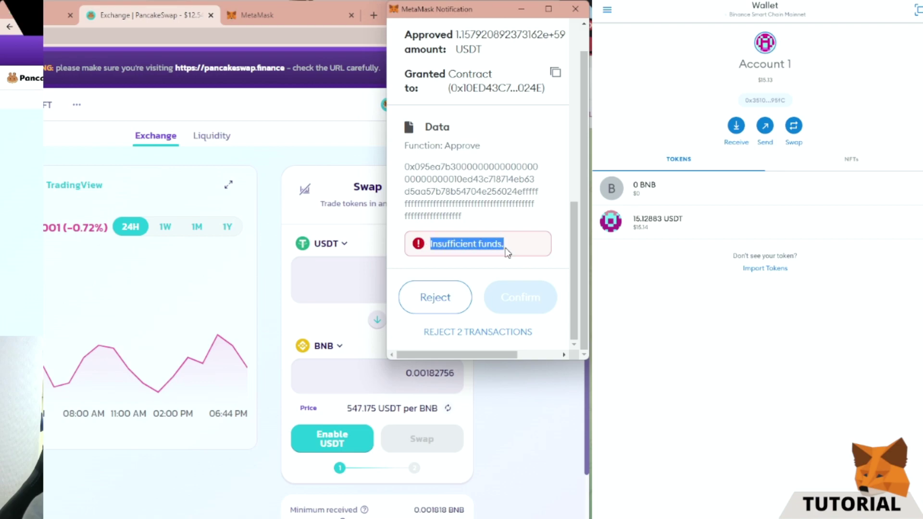
scroll(507, 252, "up", 5)
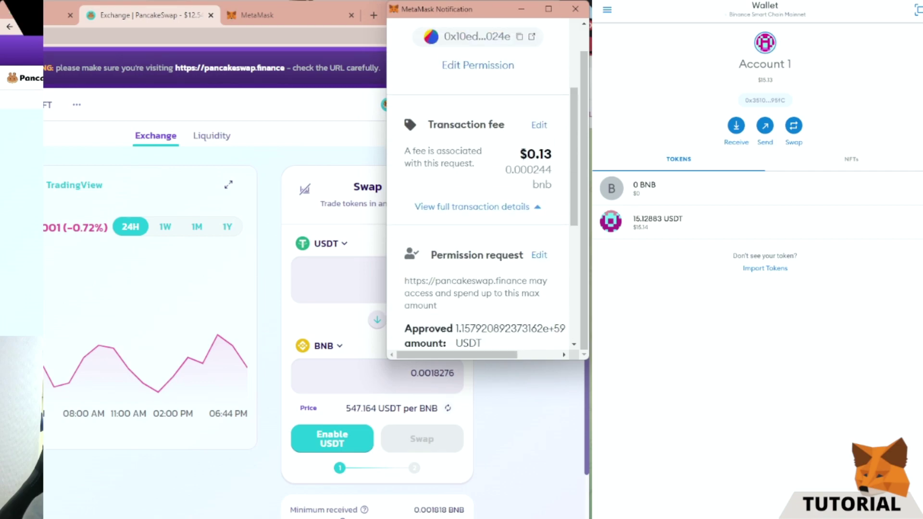
left_click_drag(510, 169, 548, 169)
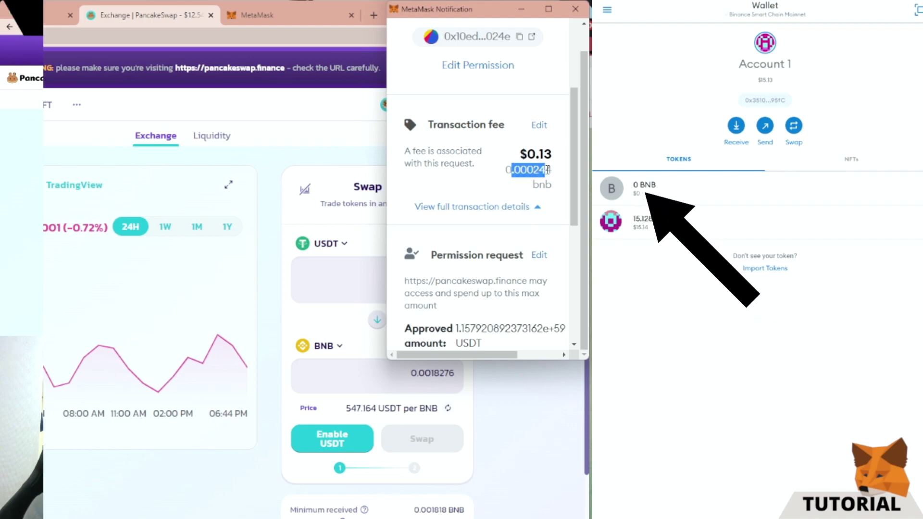
- Reject both USDT approval requests and bring up the Tokocrypto balance page
scroll(460, 302, "down", 5)
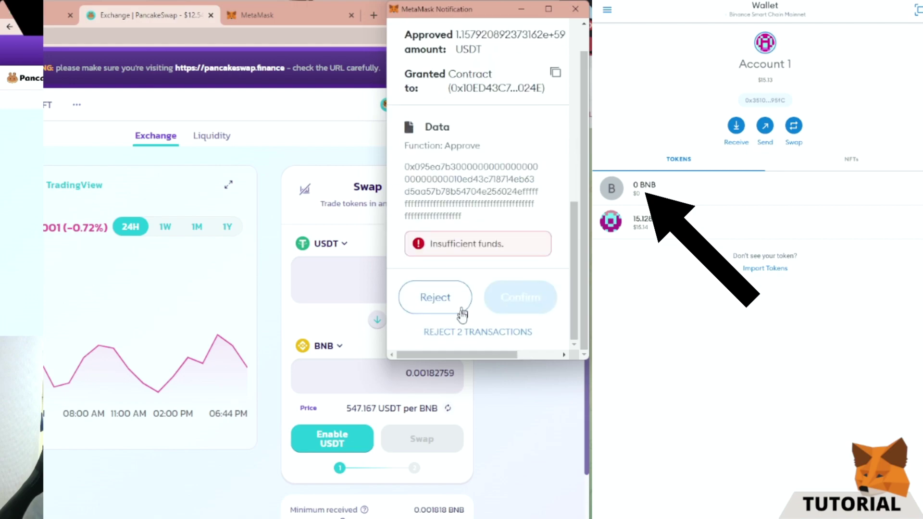
left_click(452, 310)
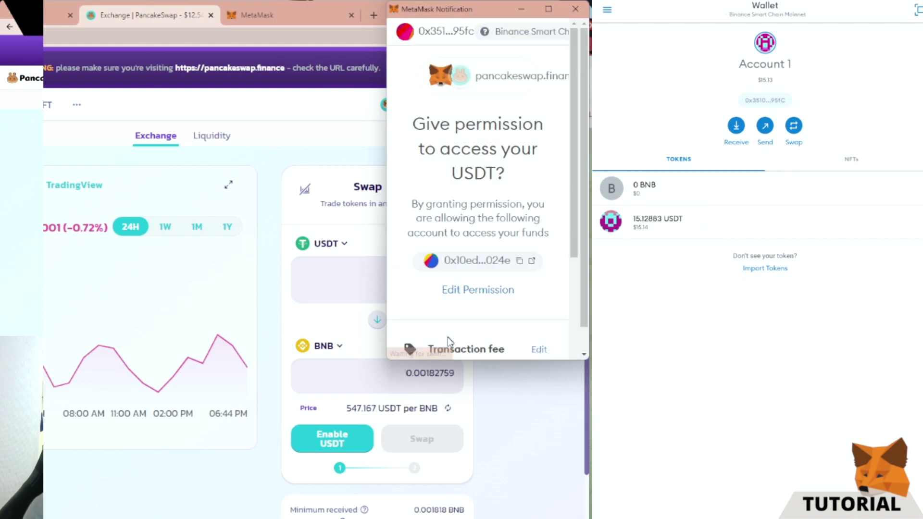
scroll(453, 340, "down", 3)
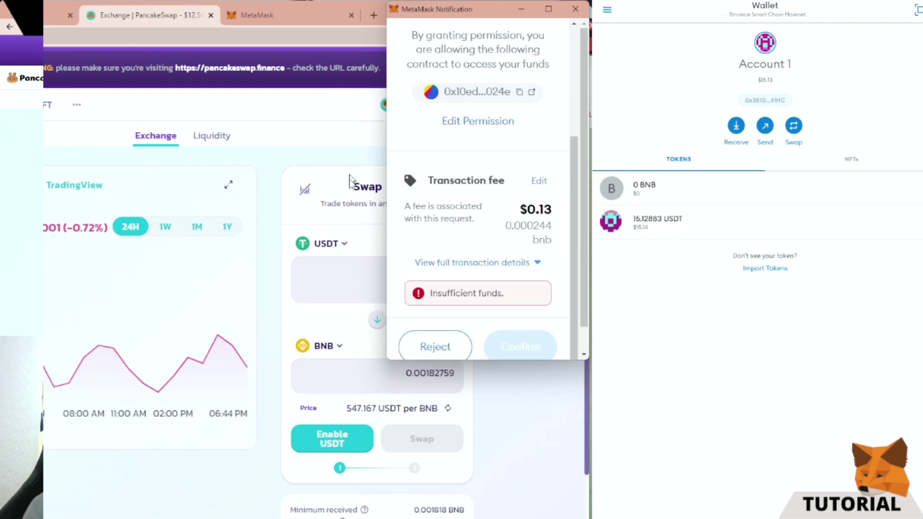
left_click(331, 148)
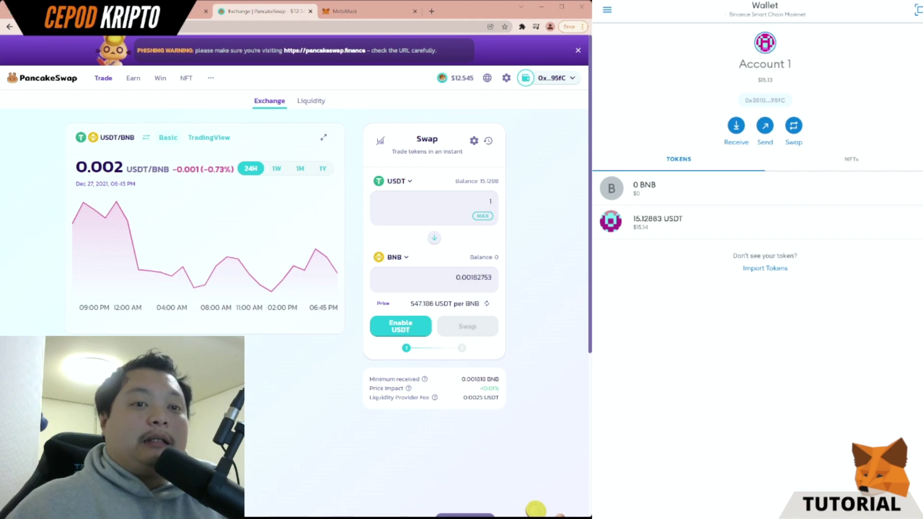
key("alt+Tab")
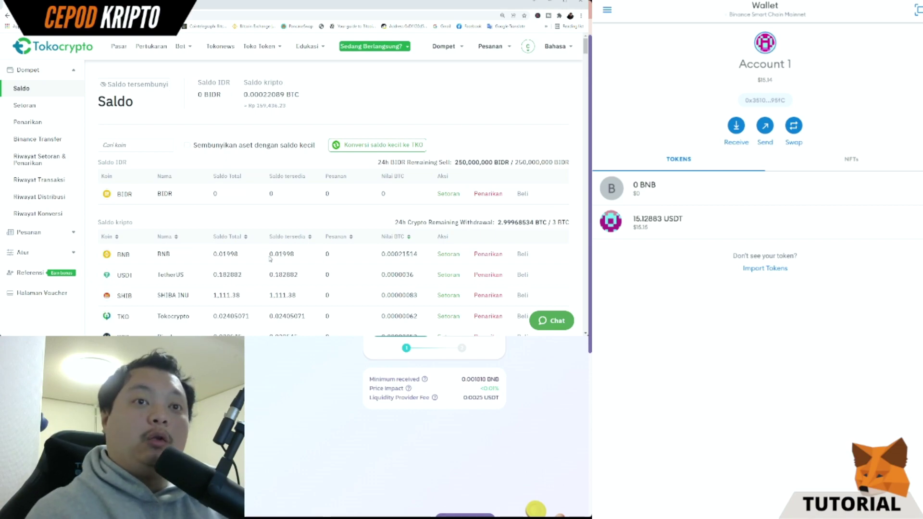
- Start withdrawing the BNB balance over Binance Smart Chain (BEP20) and copy the MetaMask address
key("ctrl+plus")
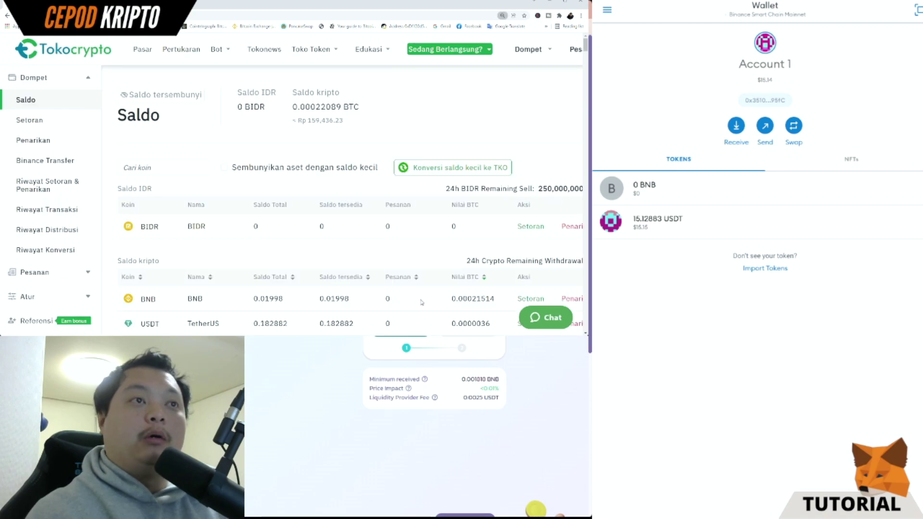
key("ctrl+minus")
left_click(494, 255)
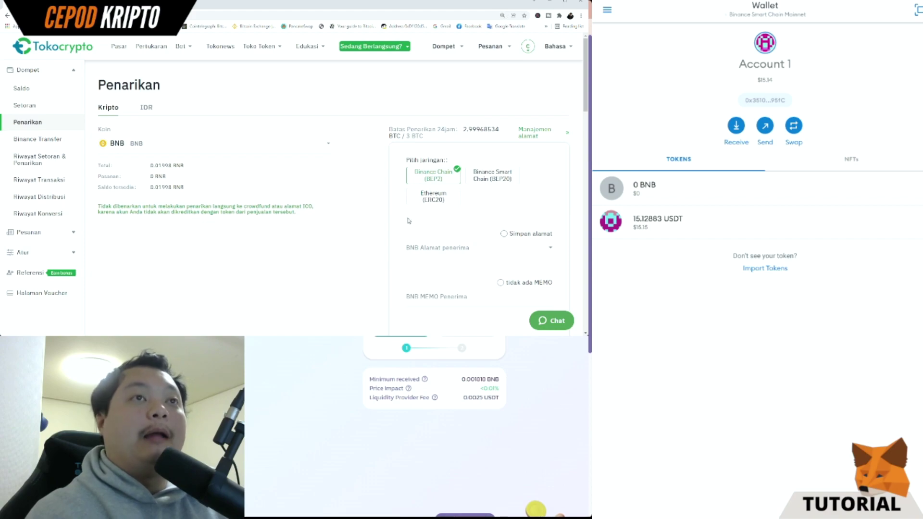
left_click(482, 183)
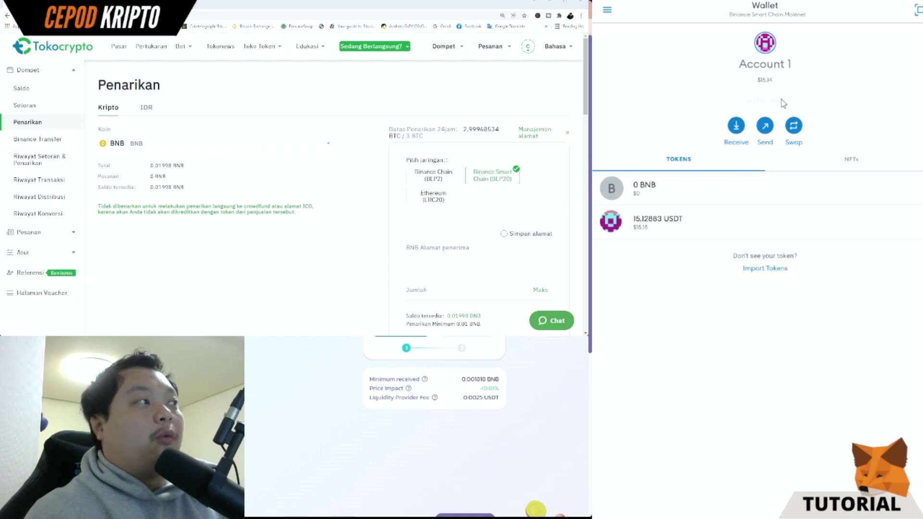
left_click(765, 100)
- Paste the MetaMask address as the receiving address, keeping the BEP20 network selected
left_click(443, 233)
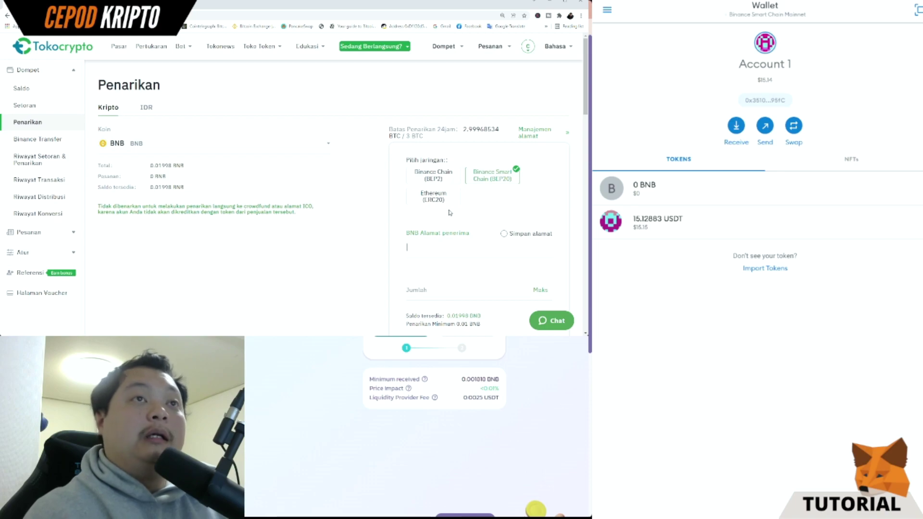
left_click(455, 180)
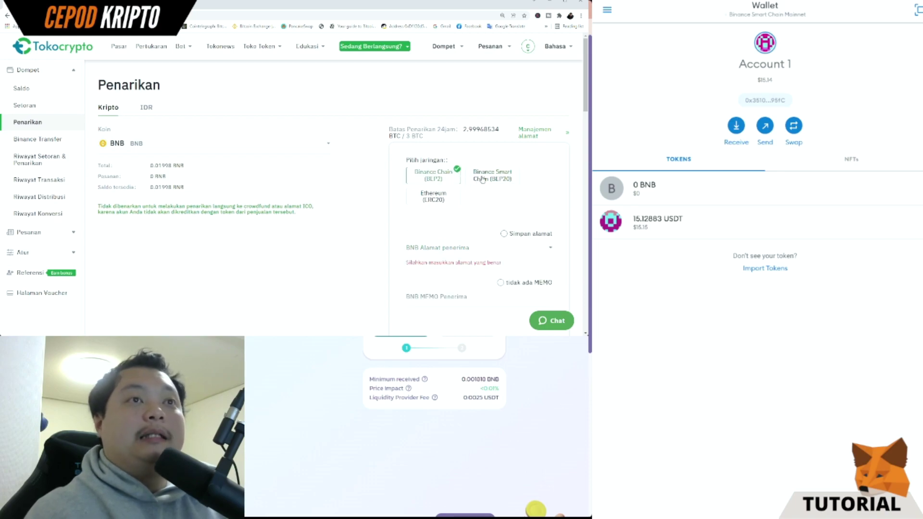
left_click(488, 183)
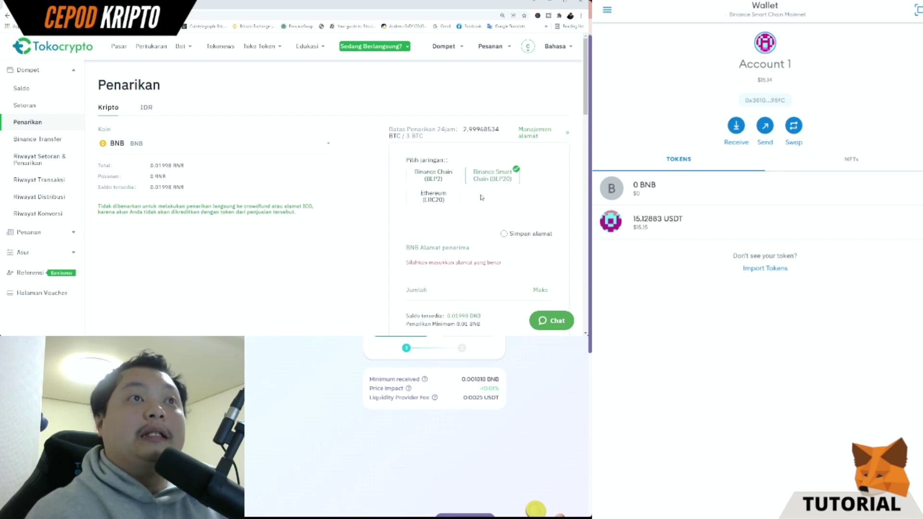
left_click(461, 254)
key("ctrl+v")
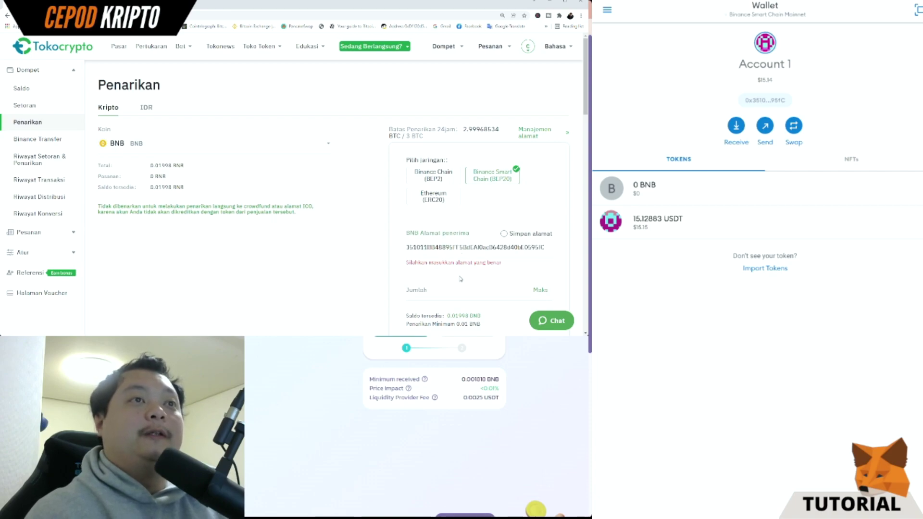
left_click_drag(446, 248, 358, 248)
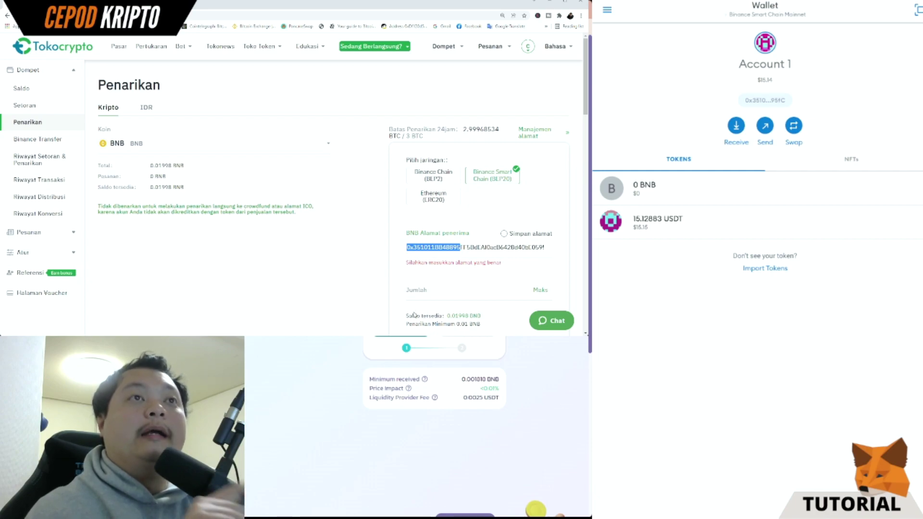
left_click(542, 284)
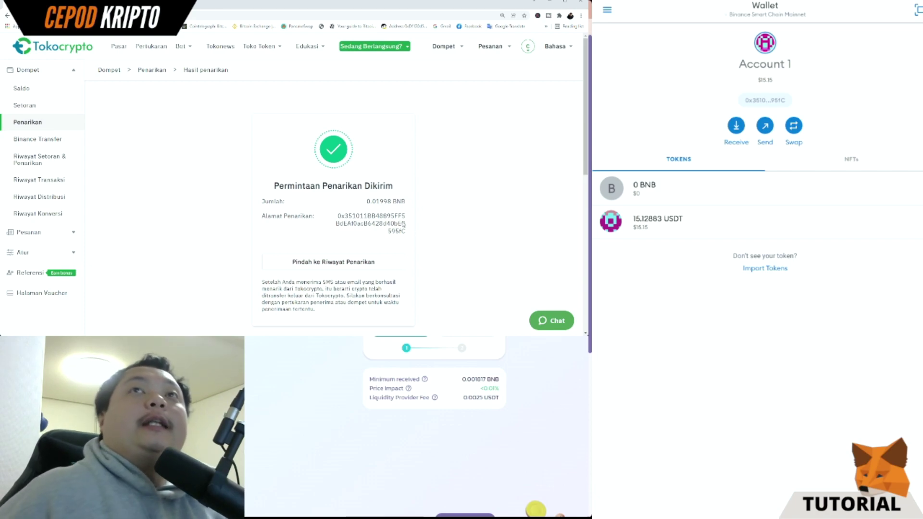
left_click(159, 1)
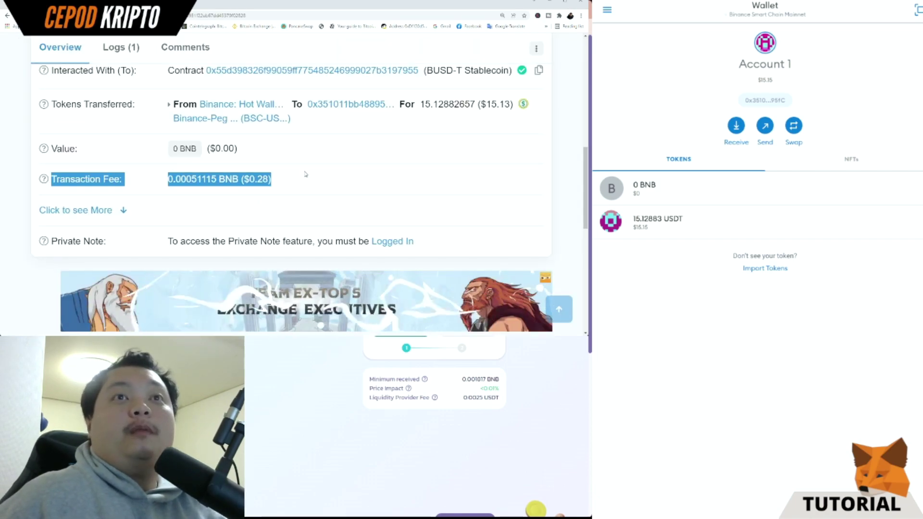
- Return to the wallet's BscScan address page and reload it for fresh balances
scroll(303, 174, "up", 4)
scroll(124, 140, "up", 4)
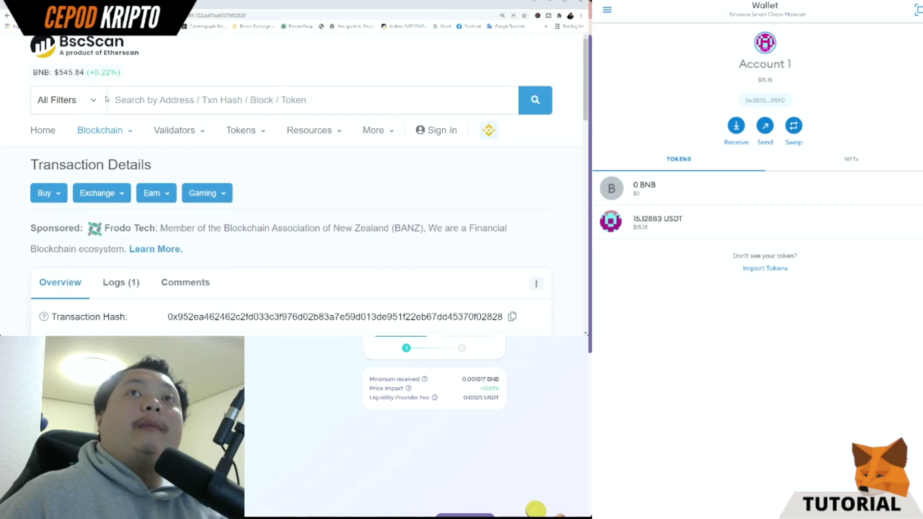
left_click(9, 15)
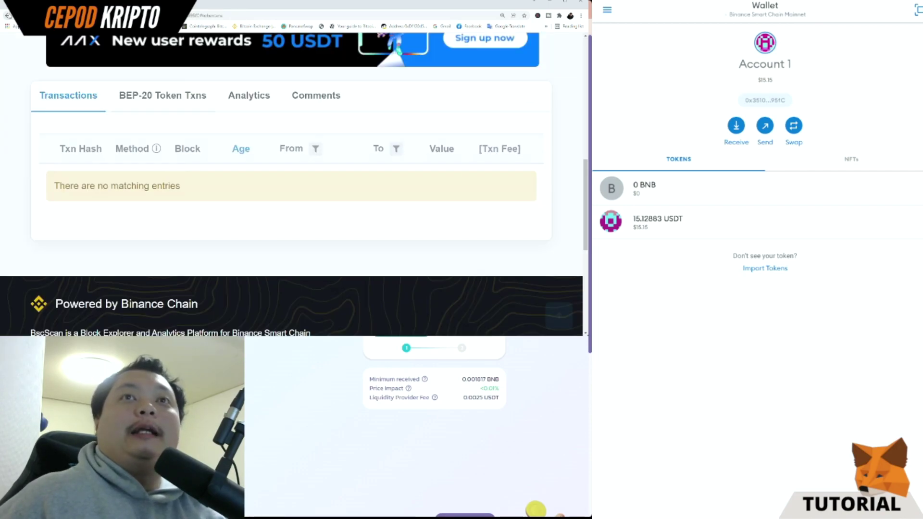
scroll(141, 155, "up", 4)
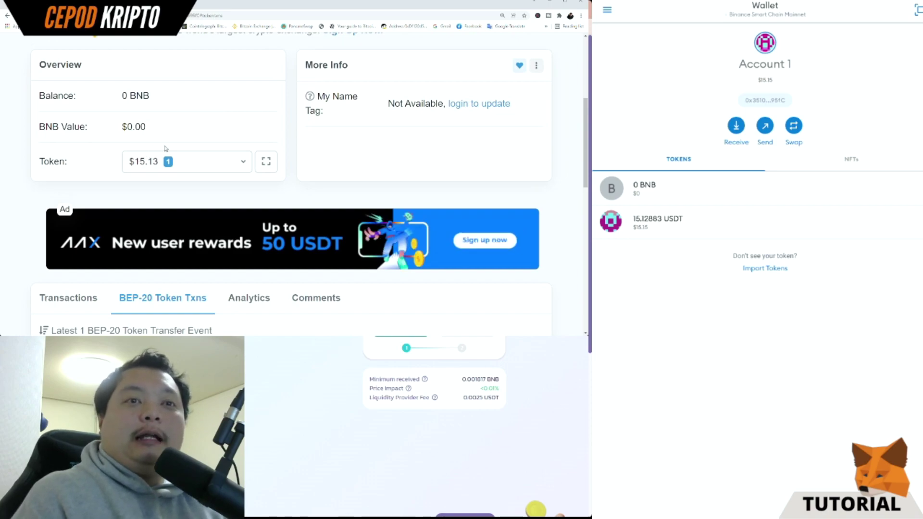
key("ctrl+minus")
scroll(67, 85, "up", 3)
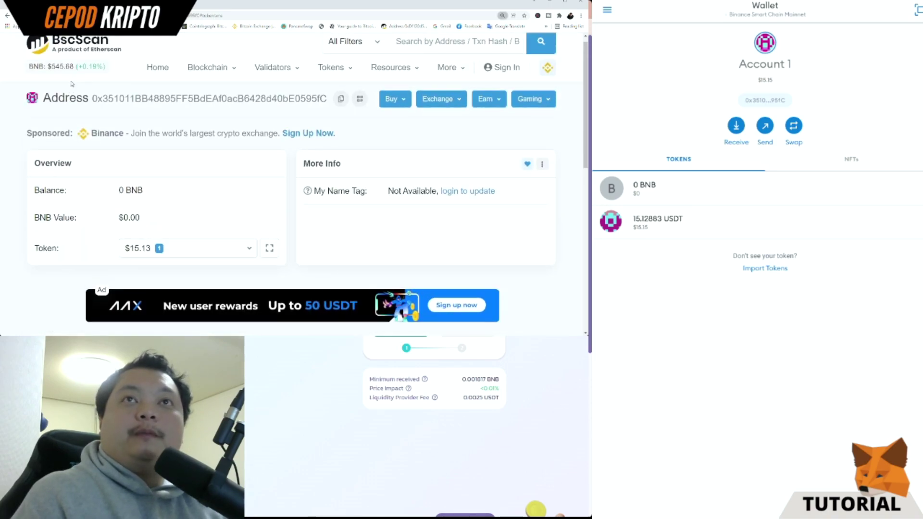
key("ctrl+plus")
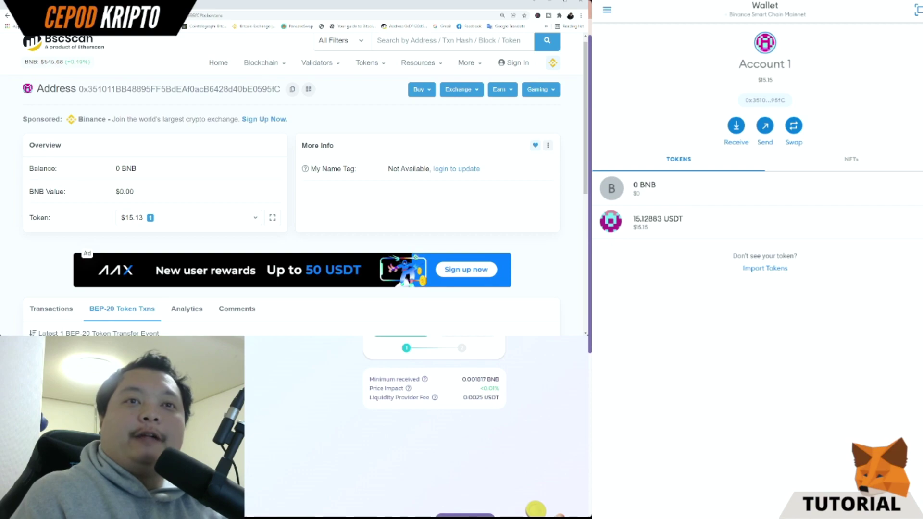
scroll(253, 208, "down", 2)
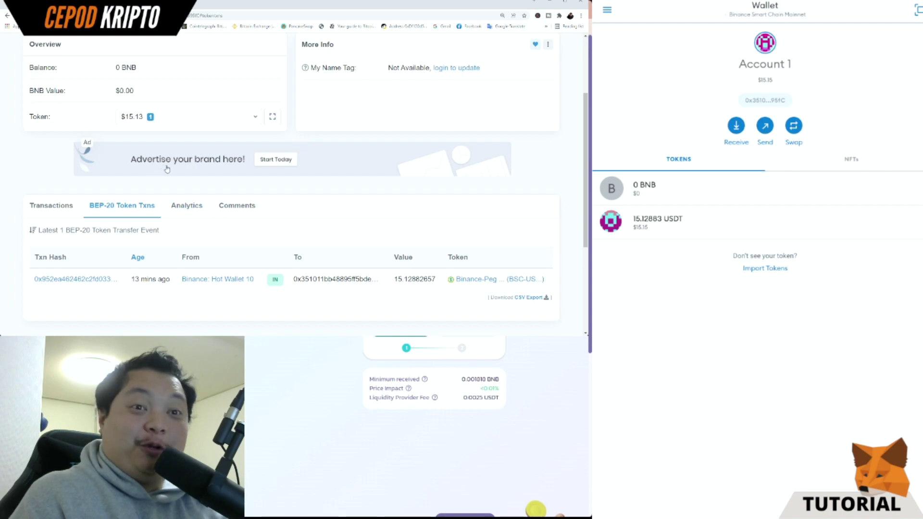
key("F5")
- Check the address's token holdings and MetaMask's BNB details, confirming 0 BNB
left_click(233, 118)
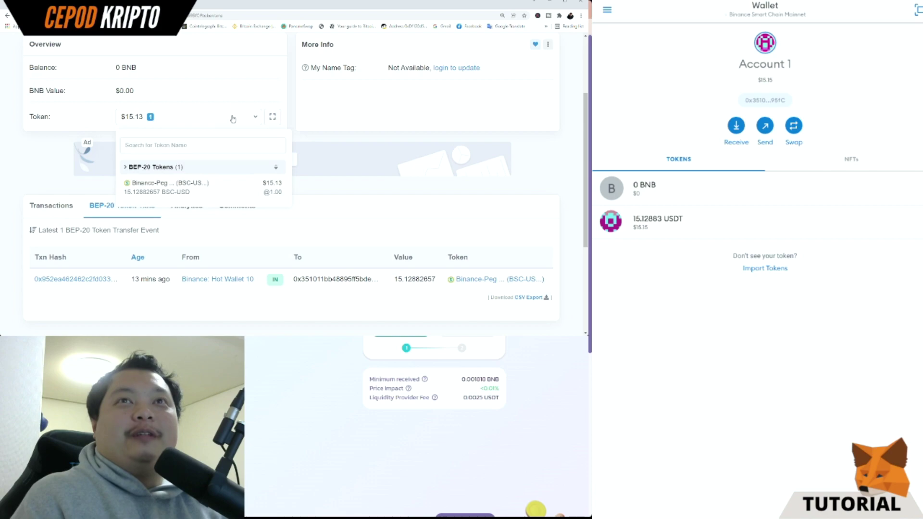
left_click(232, 118)
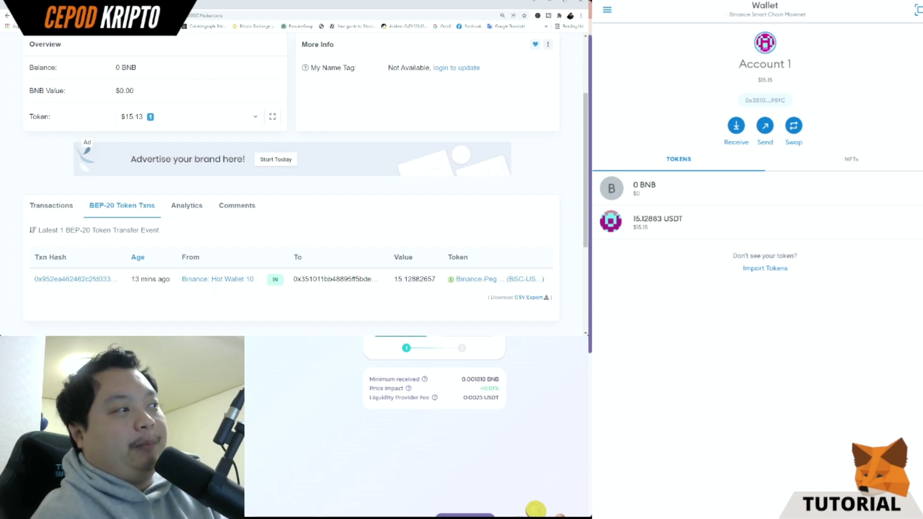
left_click(644, 190)
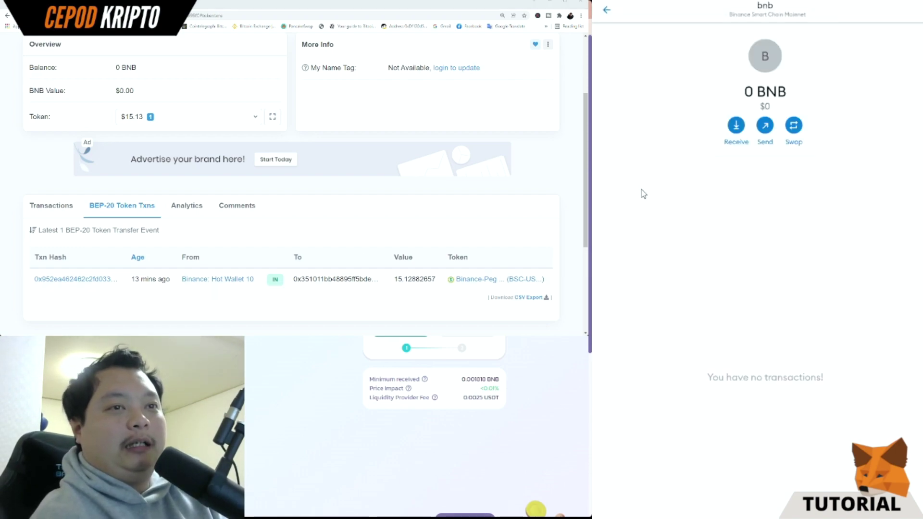
left_click(606, 12)
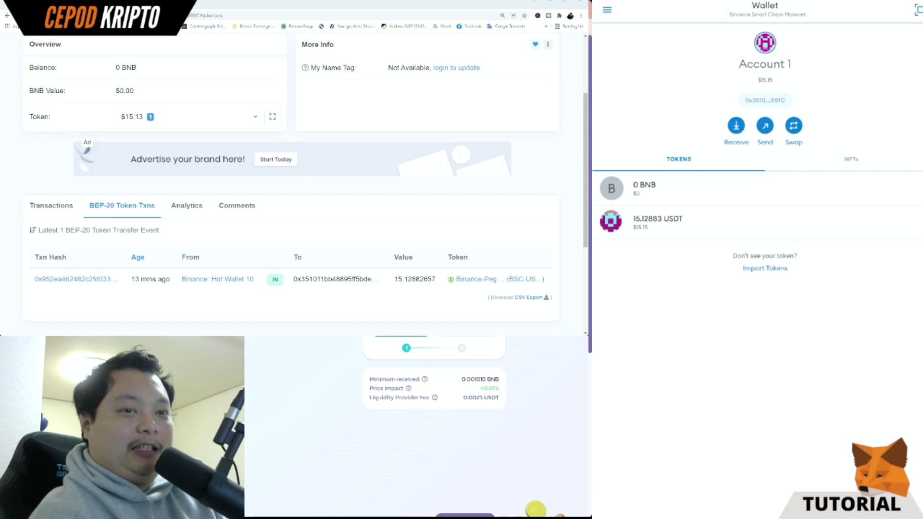
key("alt+Tab")
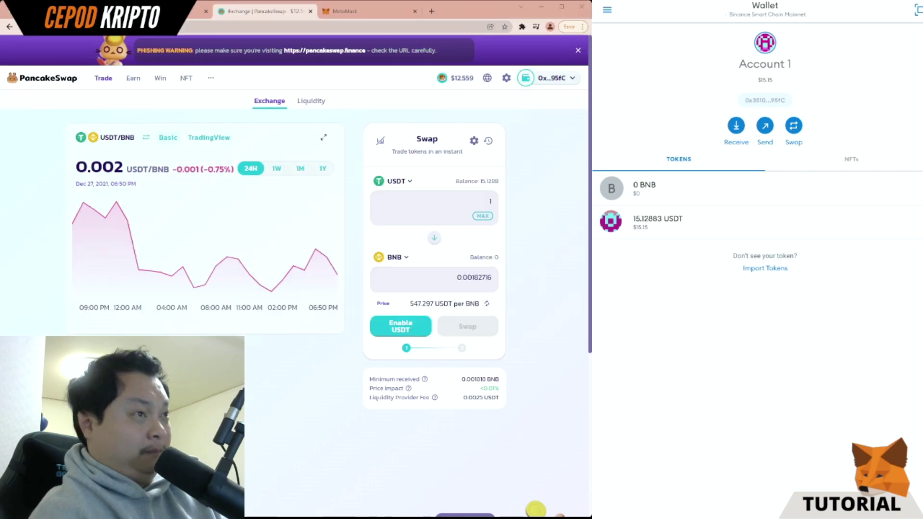
- Review MetaMask's 0 BNB and 15.128 USDT assets, then reload the BscScan address page
key("ctrl+Tab")
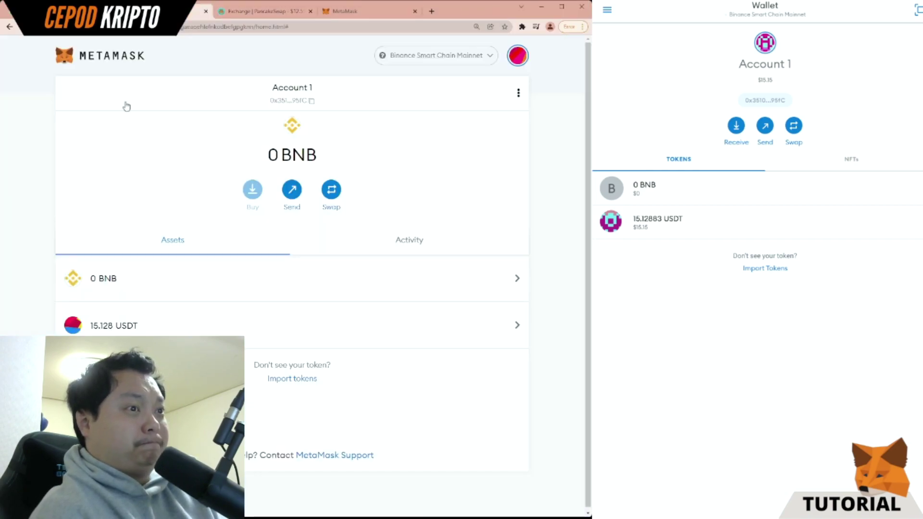
mouse_move(185, 319)
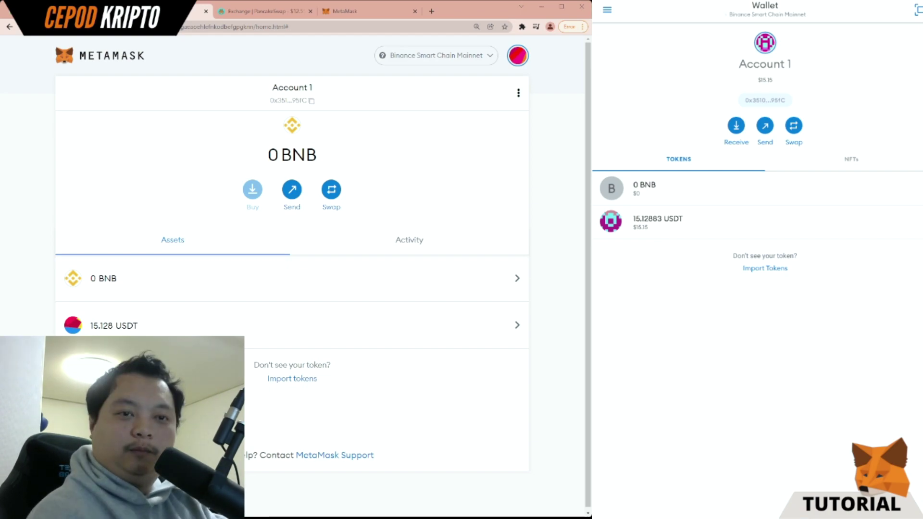
key("alt+Tab")
key("F5")
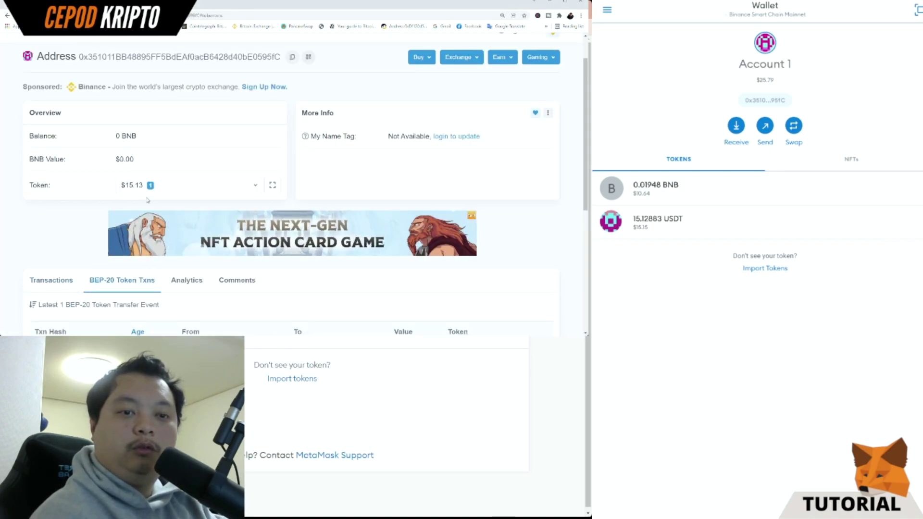
- Confirm the 0.01948 BNB balance on BscScan and review its transactions, BEP-20 transfers and analytics
key("F5")
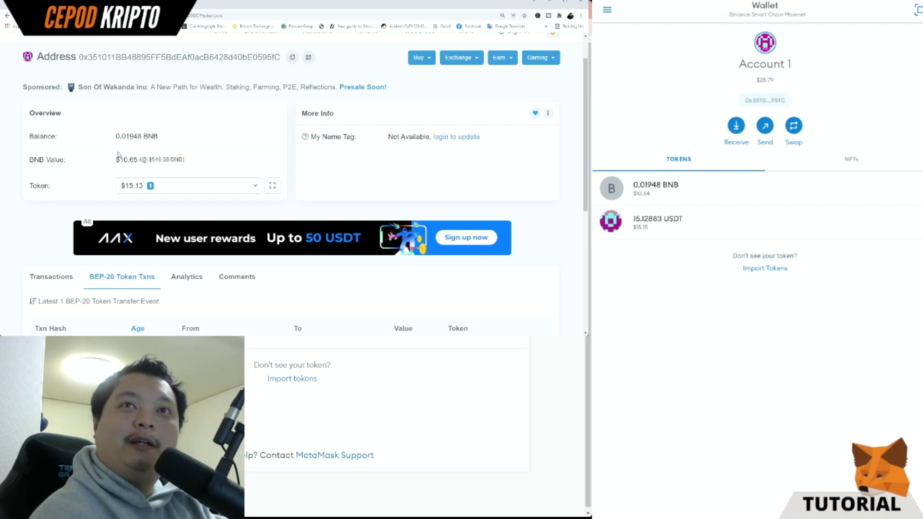
left_click_drag(116, 159, 189, 163)
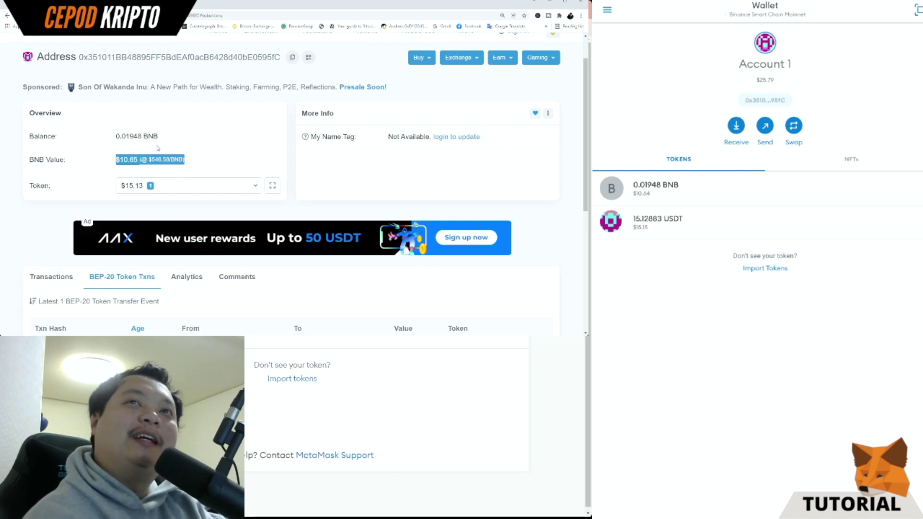
scroll(237, 268, "down", 2)
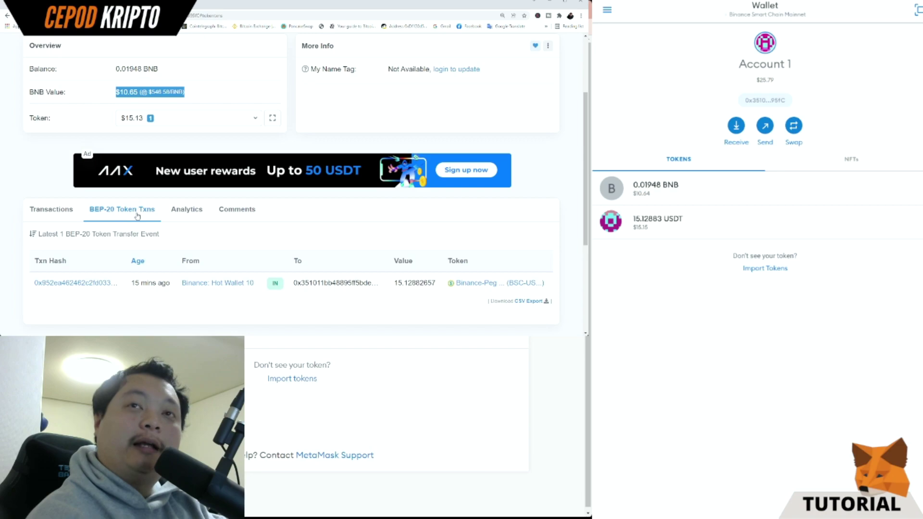
left_click(56, 213)
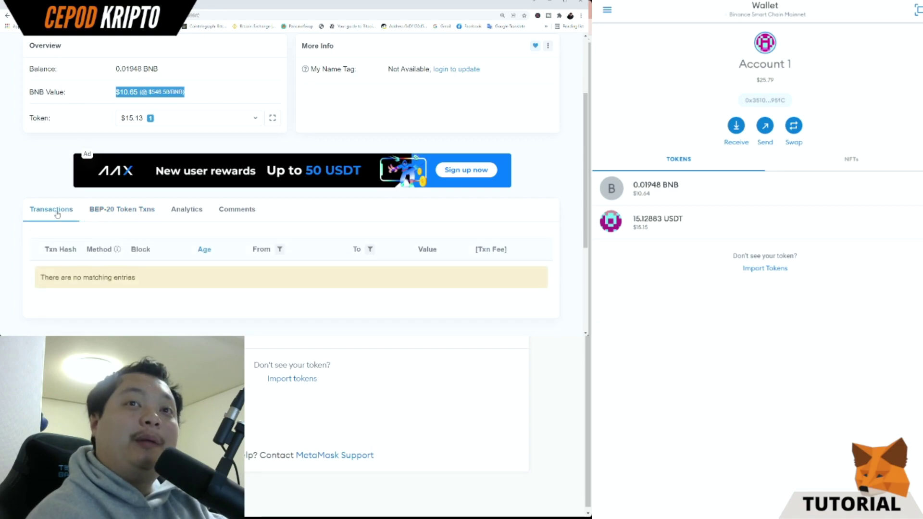
left_click(138, 211)
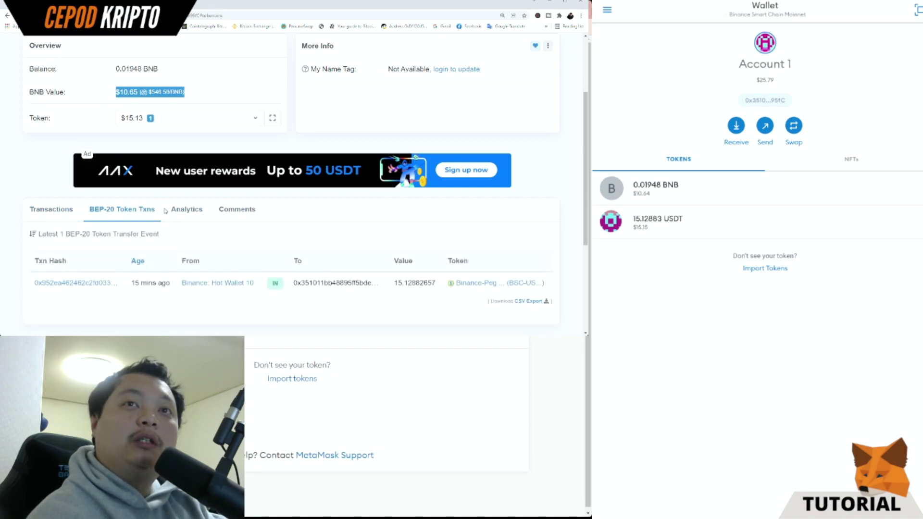
left_click_drag(122, 67, 154, 99)
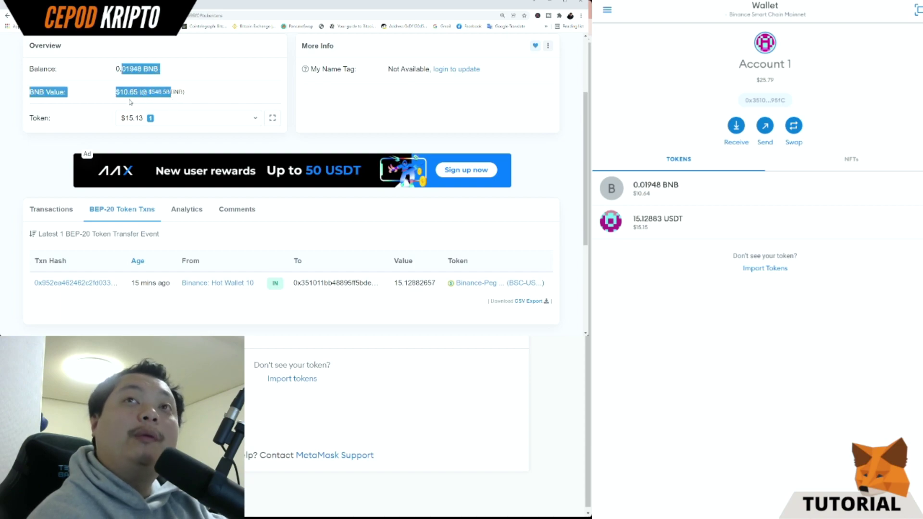
left_click(188, 210)
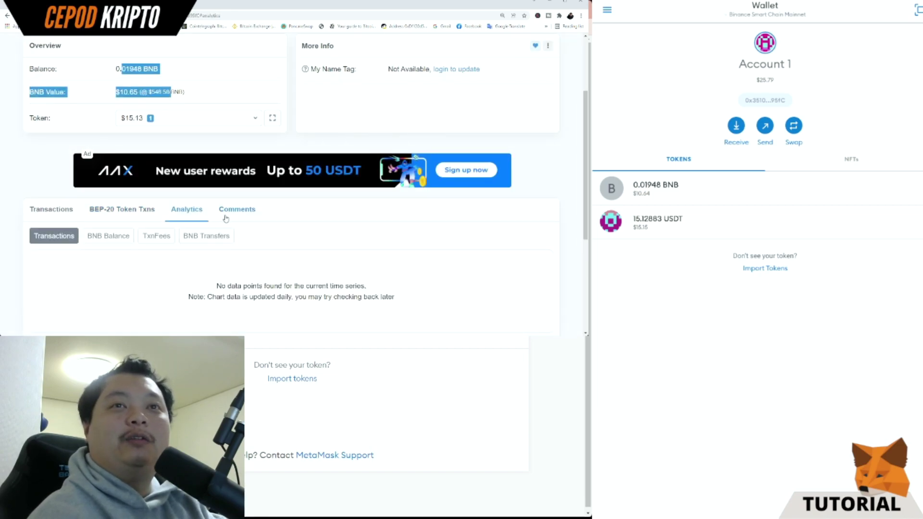
left_click(220, 215)
left_click(161, 216)
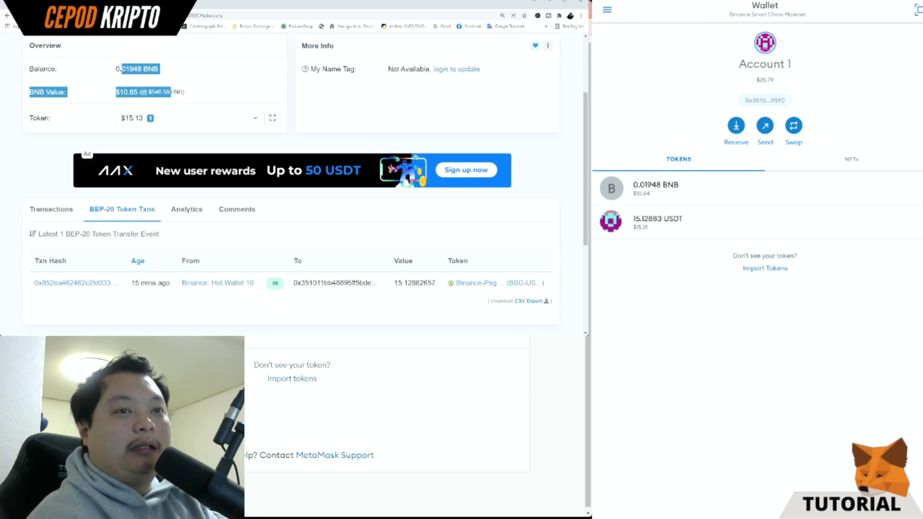
left_click_drag(691, 288, 690, 413)
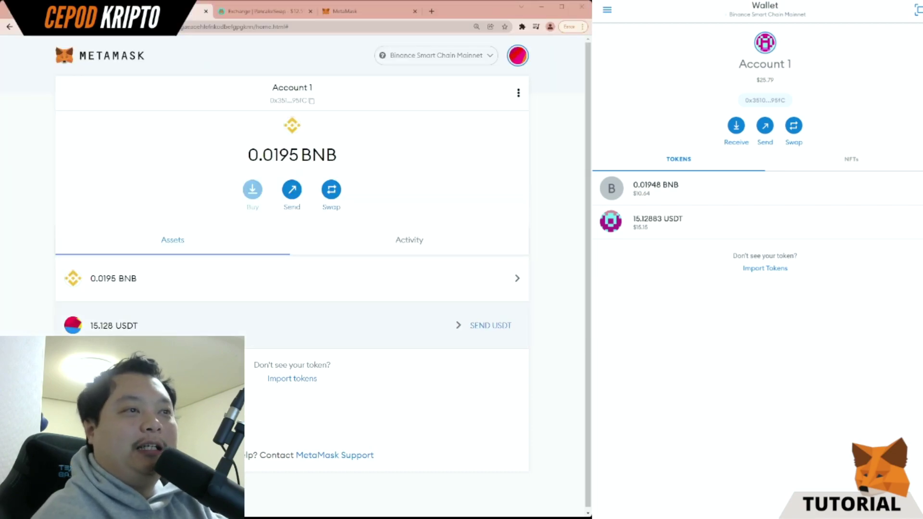
- Highlight MetaMask's 0.0195 BNB gas balance, then return to PancakeSwap
key("ctrl+a")
left_click(231, 384)
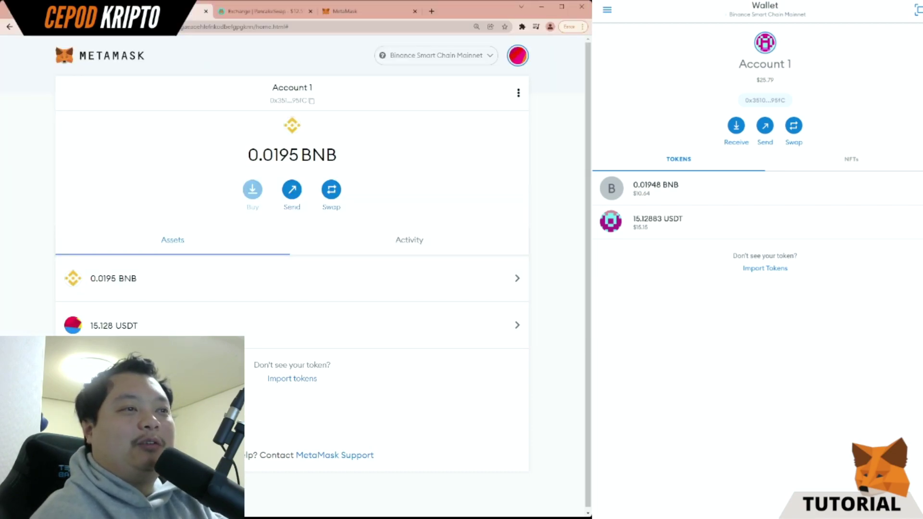
left_click_drag(261, 148, 334, 156)
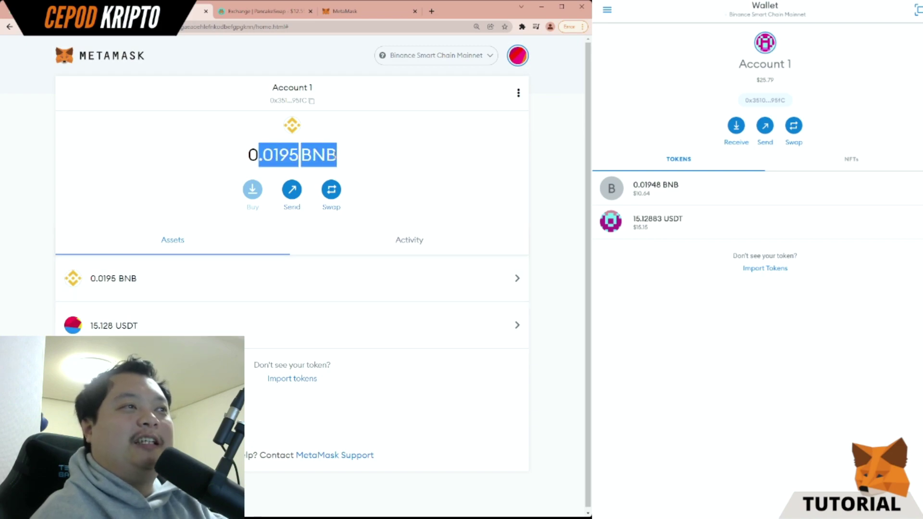
key("ctrl+shift+Tab")
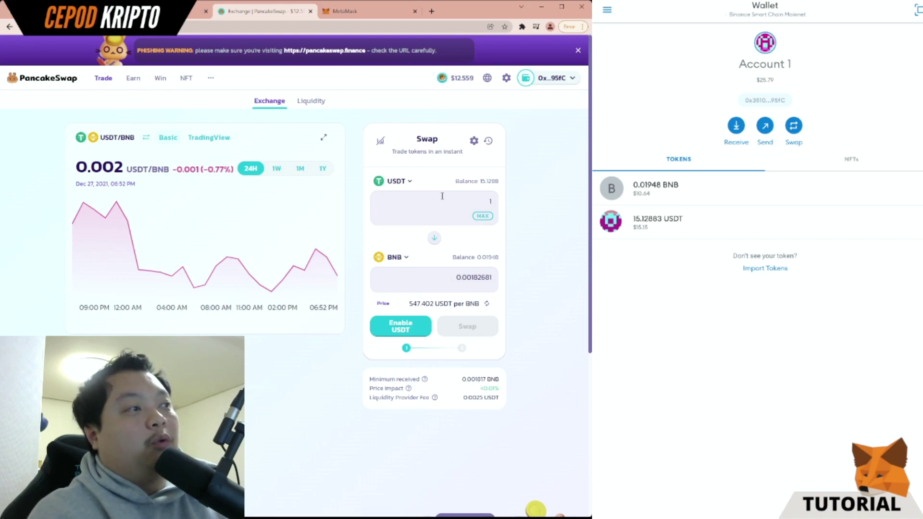
- Set the full 15.12882657 USDT to swap, enable USDT, then preview and dismiss the confirmation
left_click(483, 217)
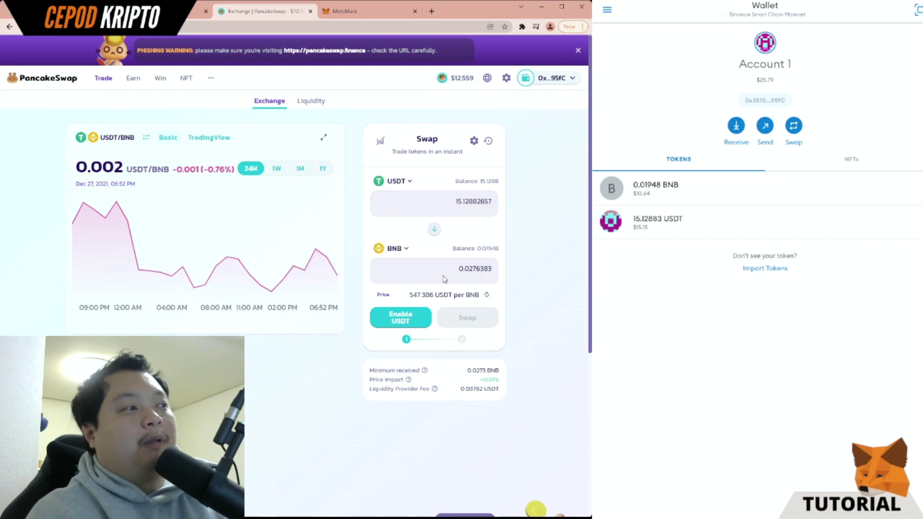
left_click(422, 315)
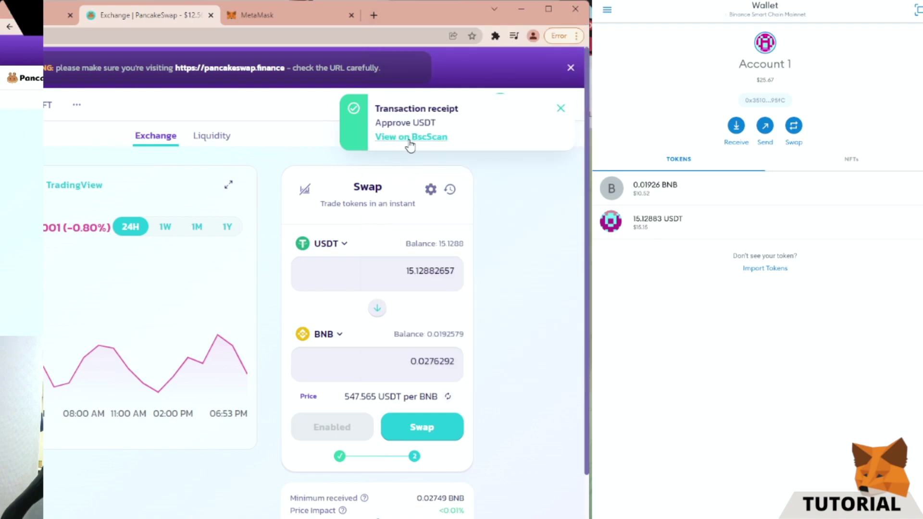
left_click(426, 432)
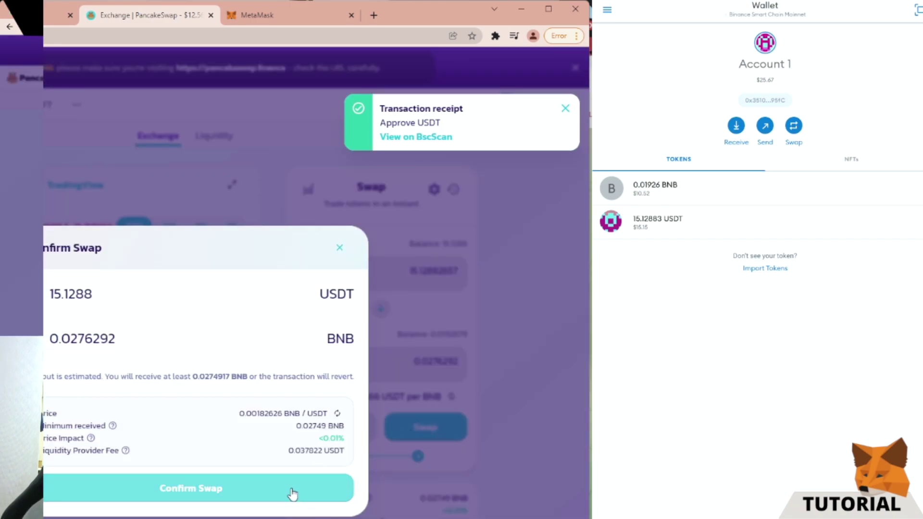
left_click(340, 249)
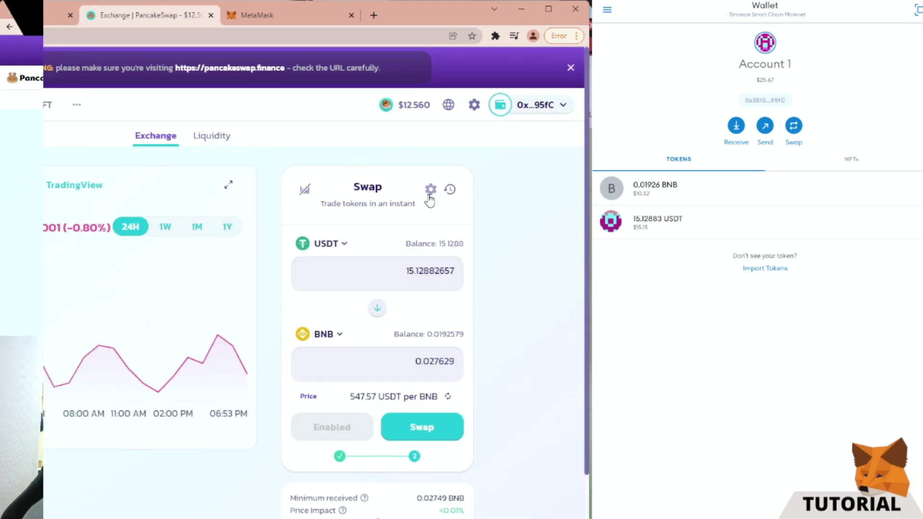
- Check the swap settings, then submit the 15.1288 USDT to 0.0276 BNB swap
left_click(432, 190)
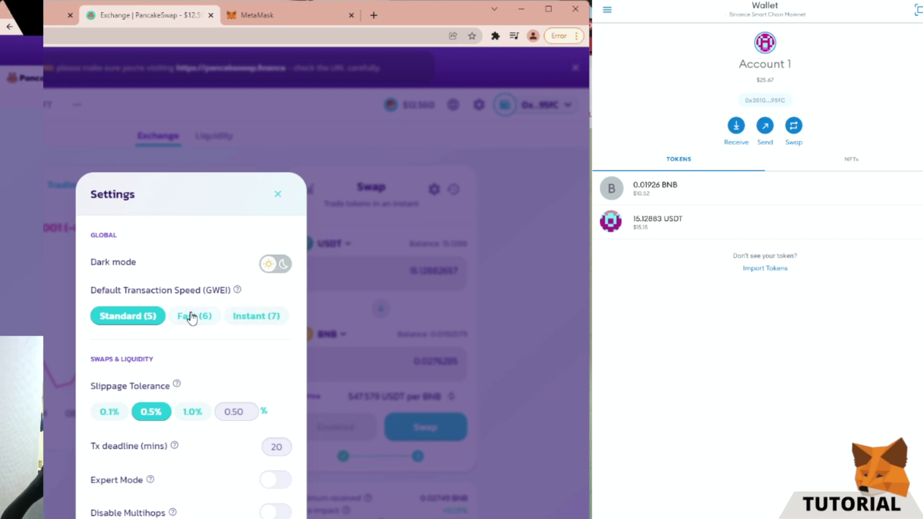
left_click(278, 197)
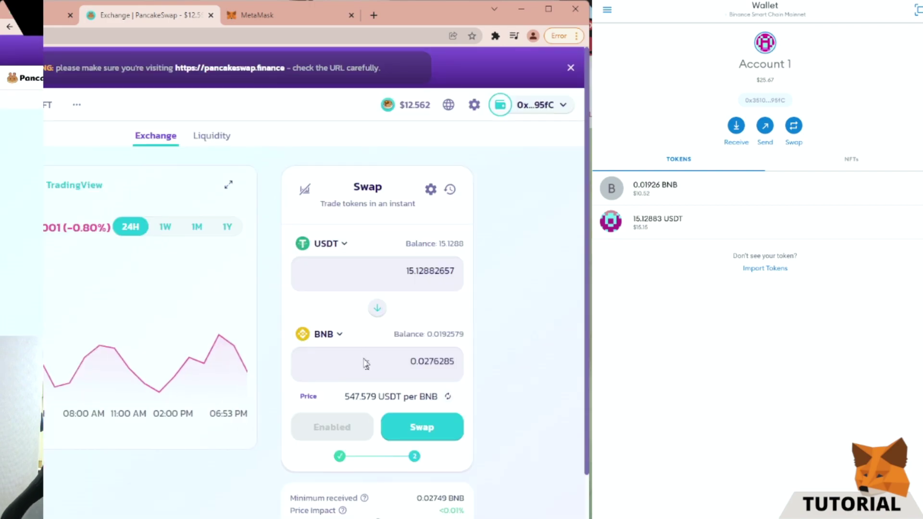
left_click(422, 431)
left_click(295, 491)
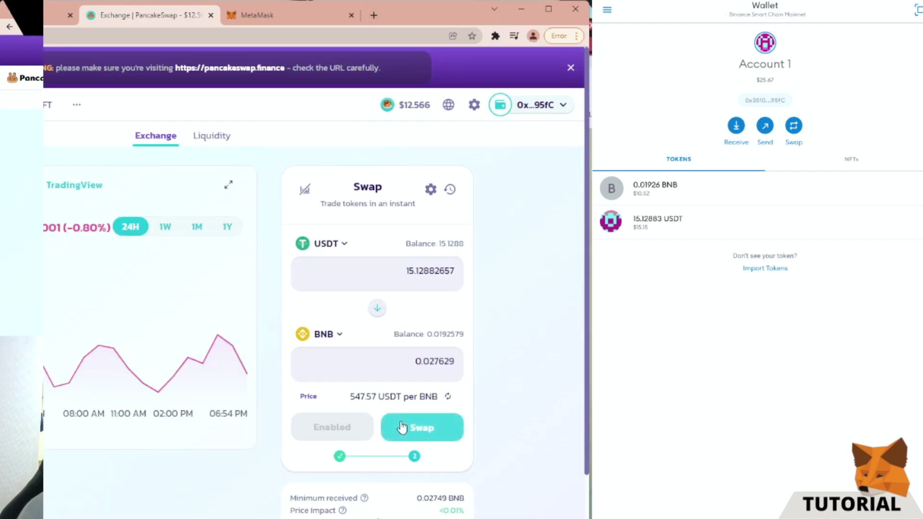
- Confirm the 15.1288 USDT swap in MetaMask, leaving the wallet with 0.04633 BNB
left_click(401, 426)
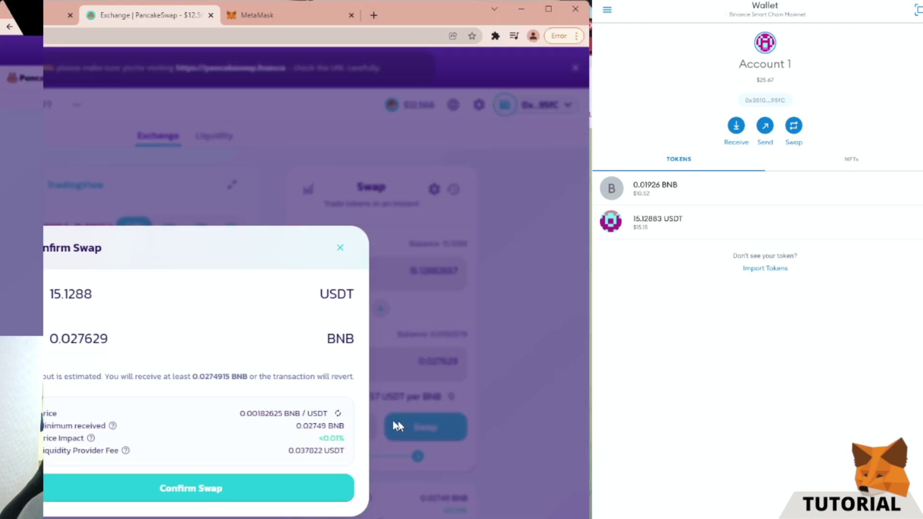
left_click(286, 486)
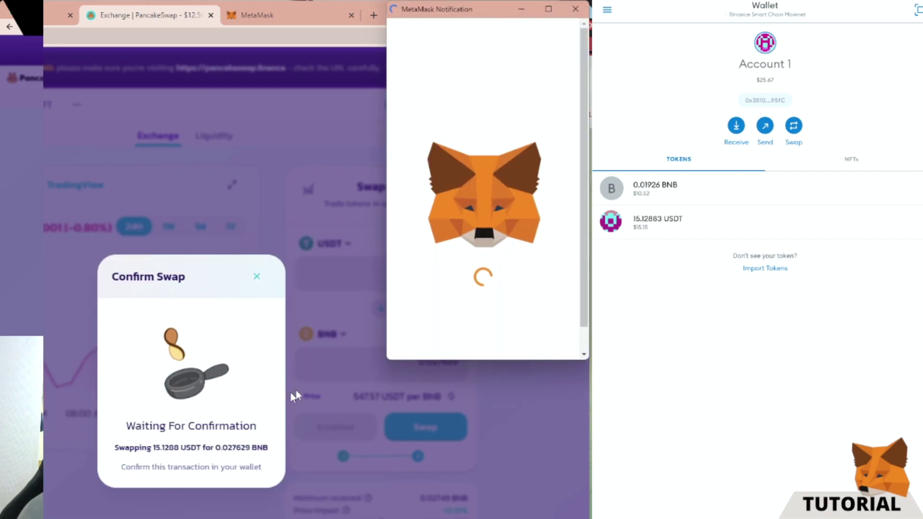
scroll(526, 316, "down", 3)
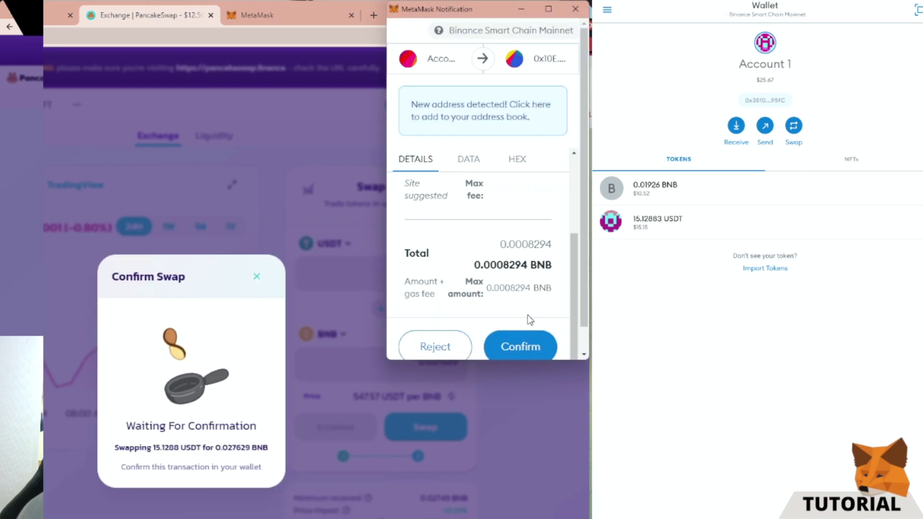
left_click(516, 349)
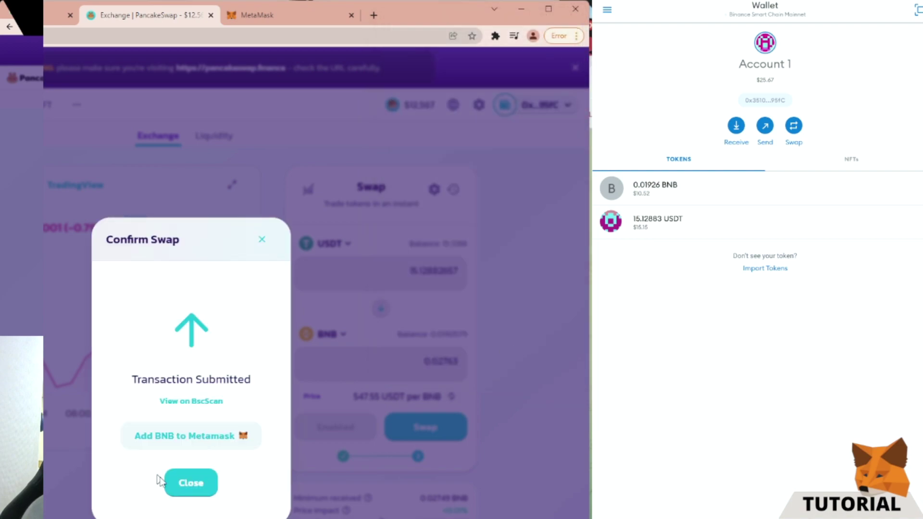
left_click(180, 486)
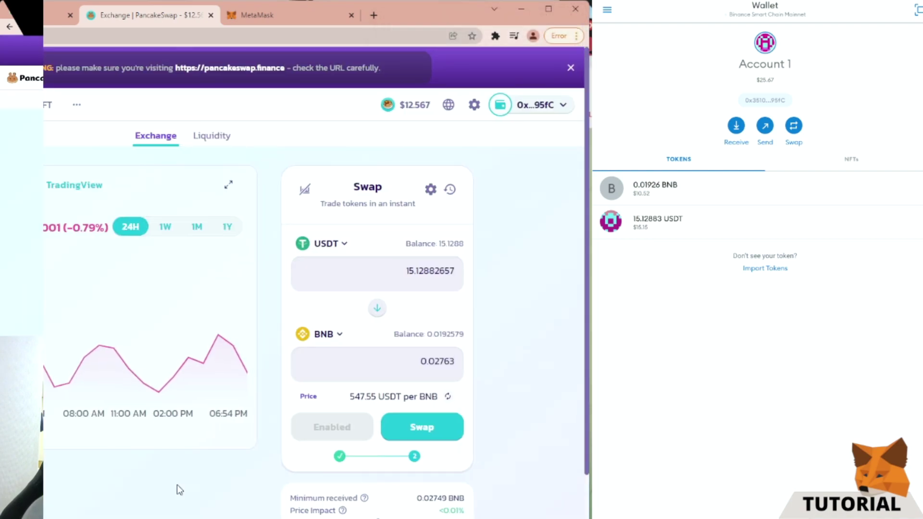
left_click_drag(406, 243, 462, 390)
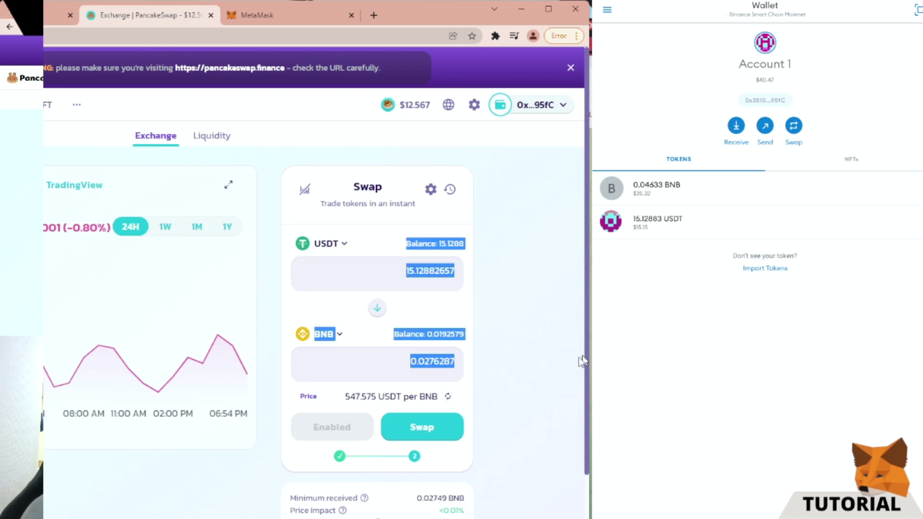
left_click(554, 358)
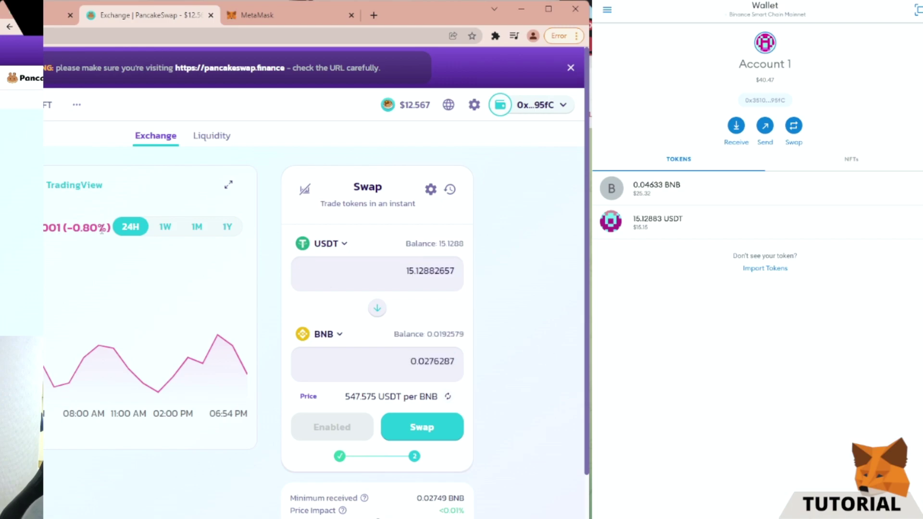
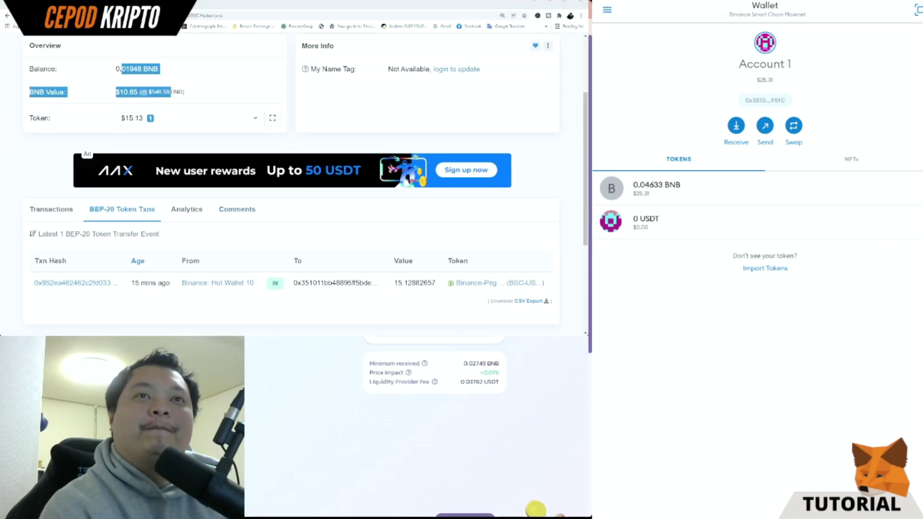
- Reload the BscScan address page for the 0.0463 BNB balance and open its token list
left_click(158, 102)
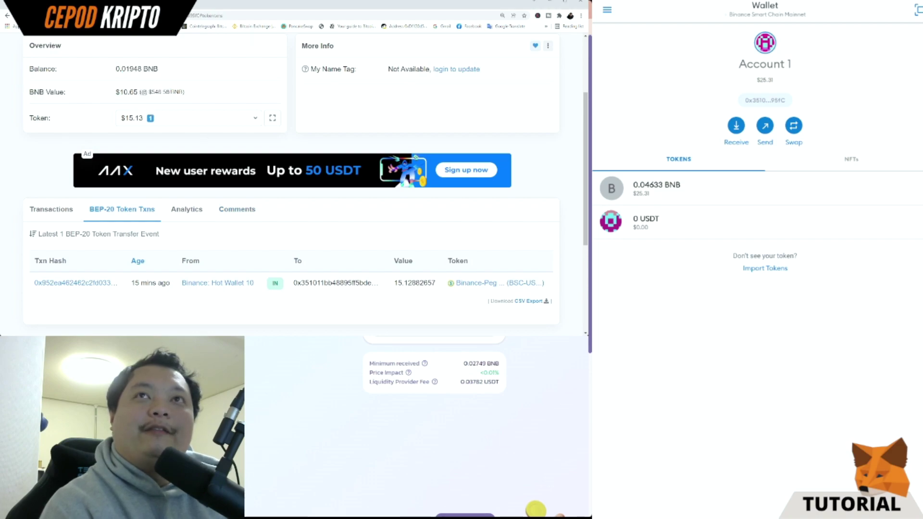
key("F5")
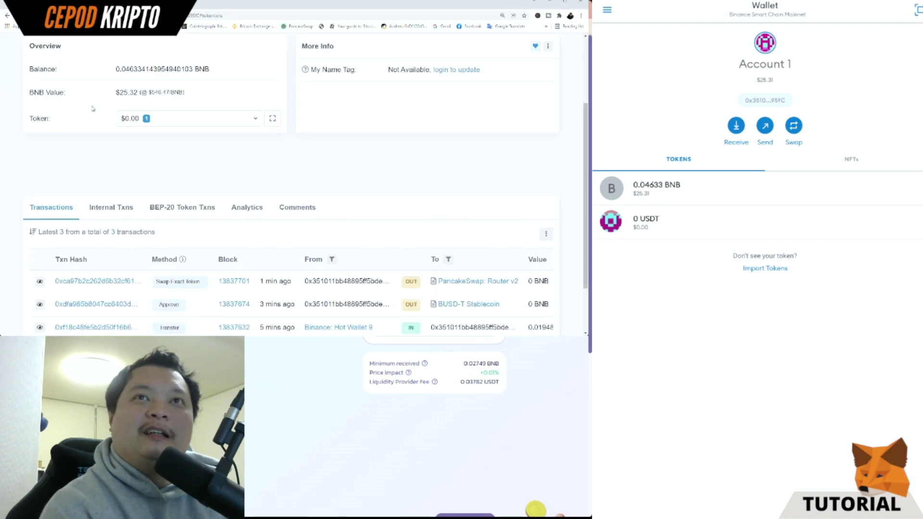
left_click(152, 121)
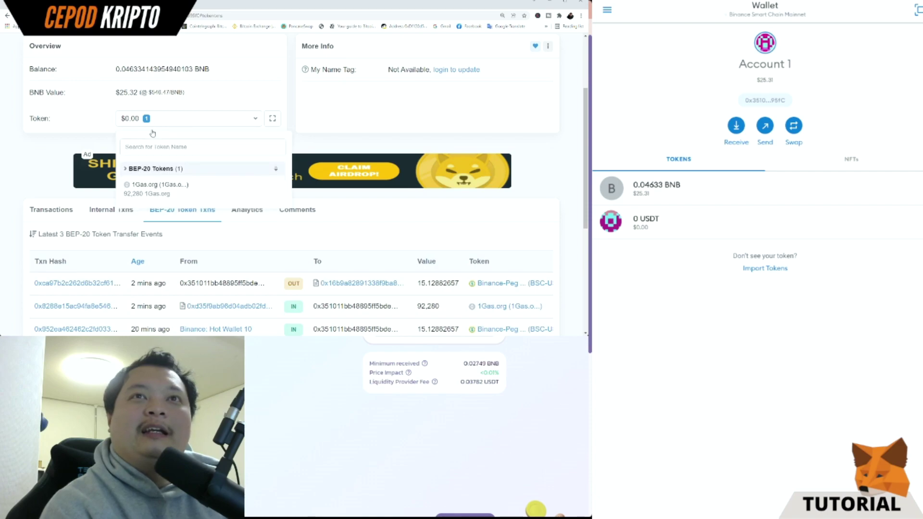
left_click(183, 125)
left_click(180, 126)
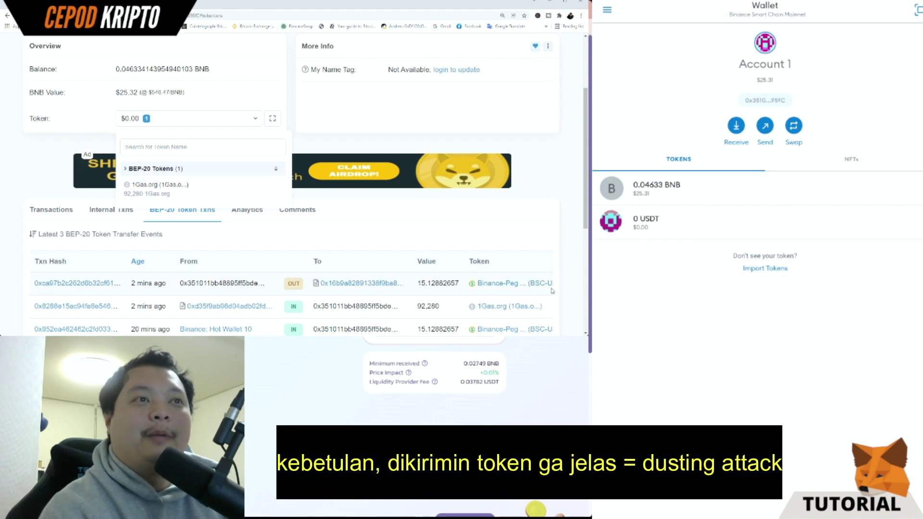
- Inspect the incoming 92,280 1Gas.org dust transfer, then scroll to the BEP-20 token transfers
left_click_drag(546, 310, 35, 306)
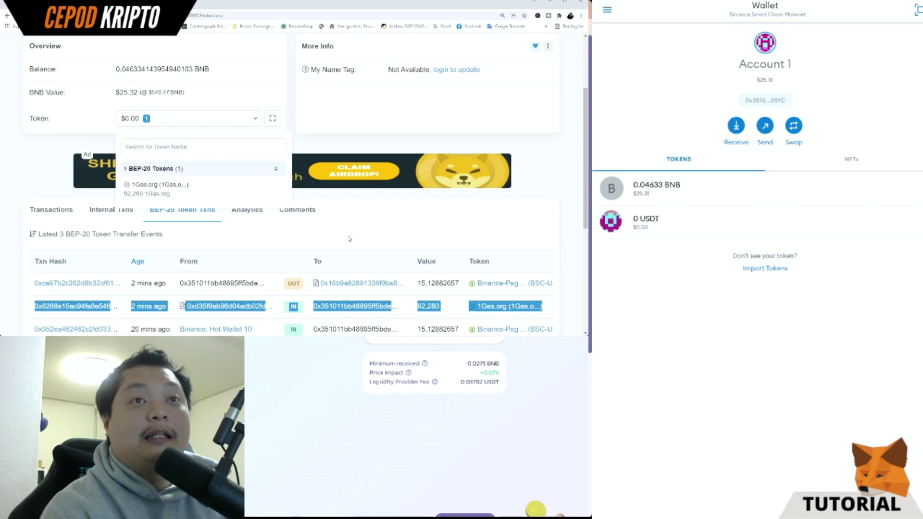
left_click(349, 239)
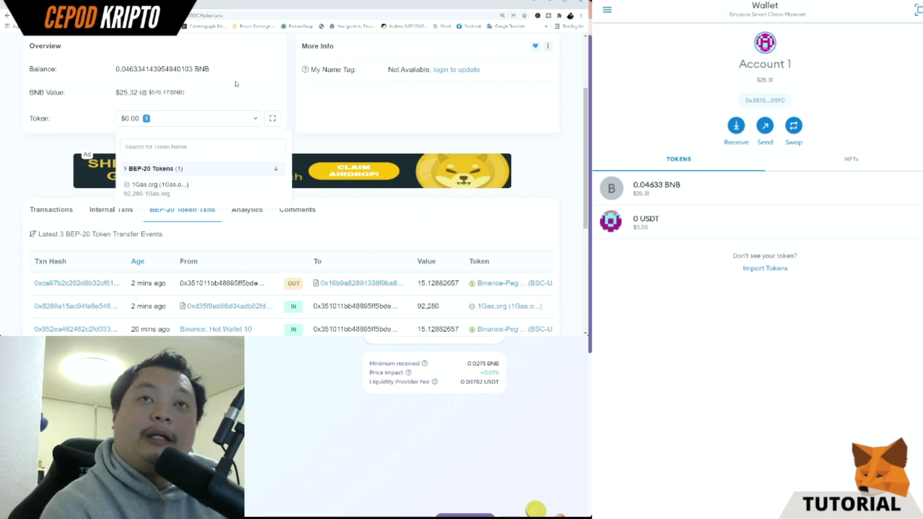
left_click(208, 120)
left_click(208, 120)
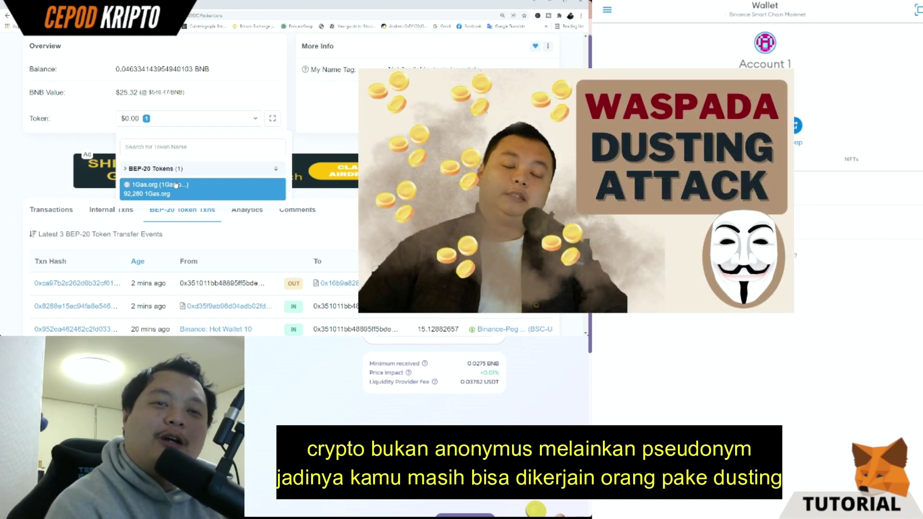
left_click(251, 121)
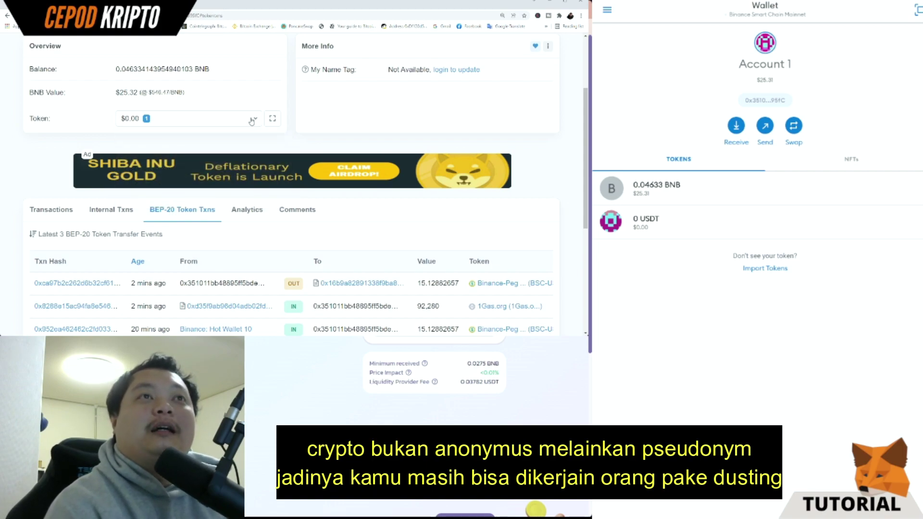
left_click(251, 121)
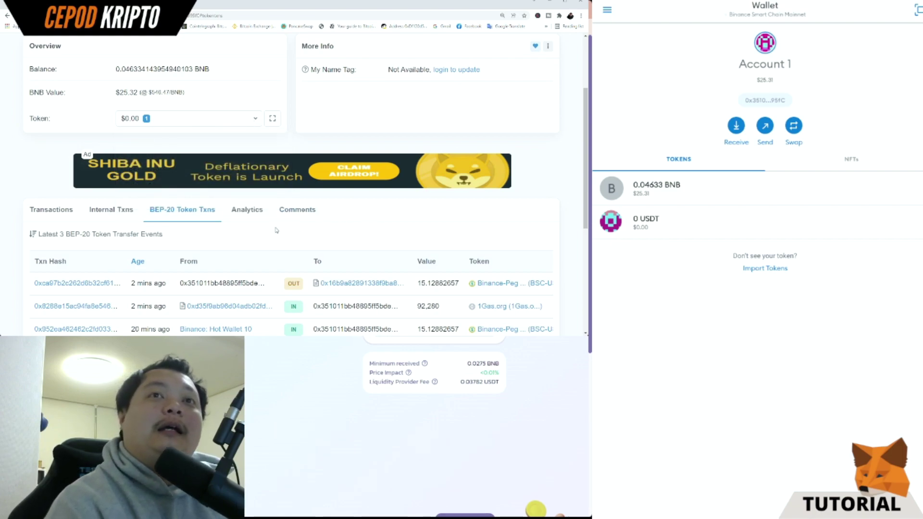
scroll(269, 226, "down", 1)
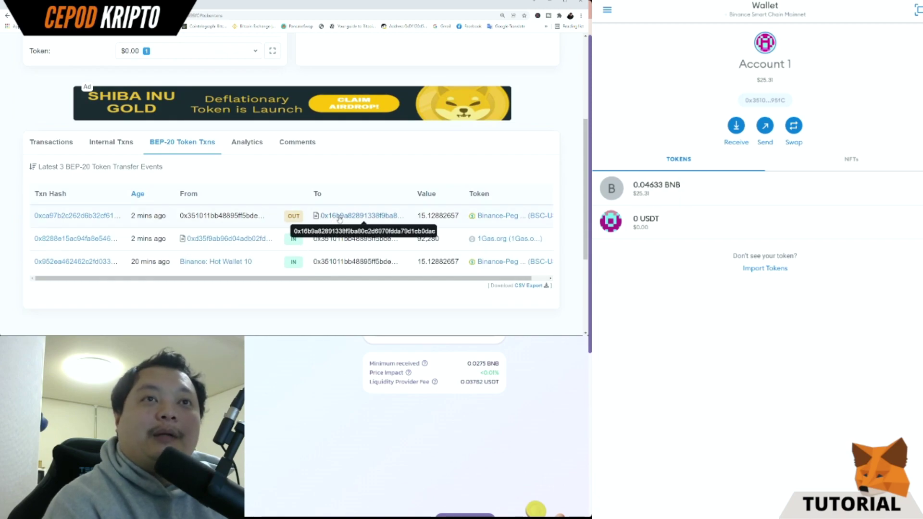
left_click(105, 215)
scroll(353, 245, "down", 2)
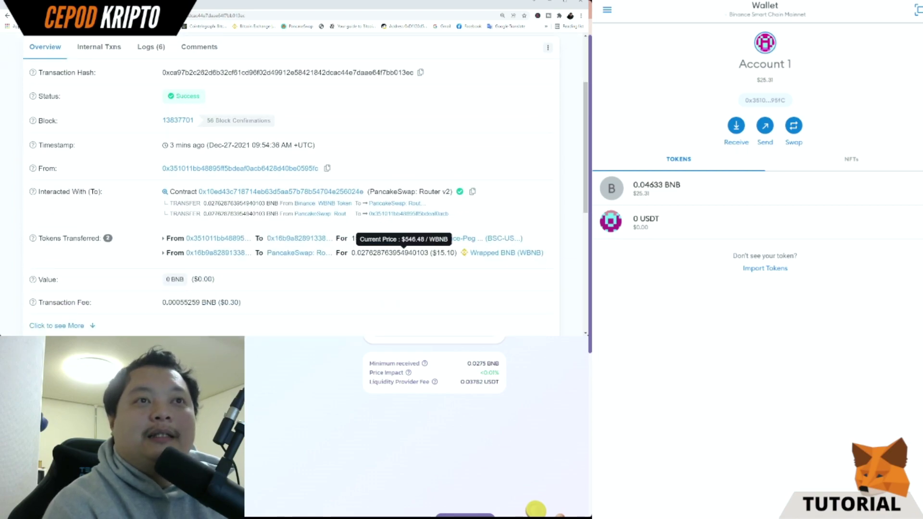
left_click_drag(352, 254, 365, 254)
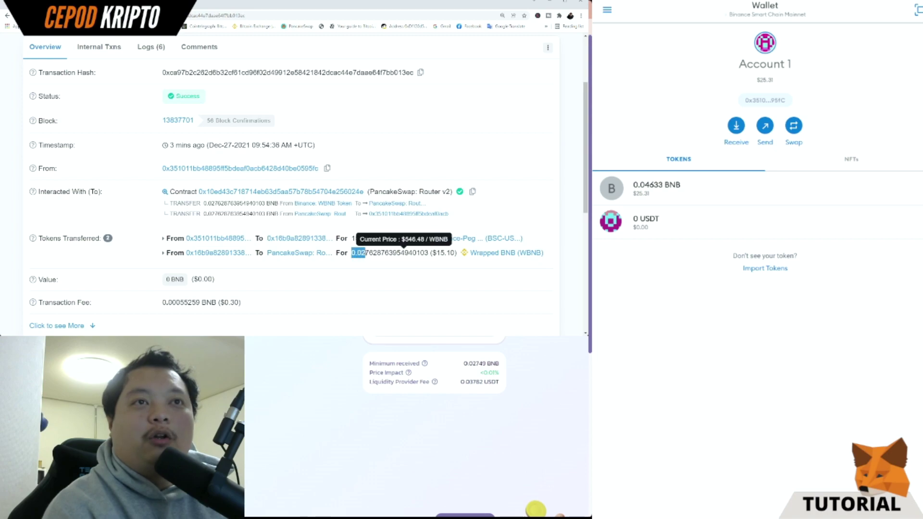
left_click(421, 252)
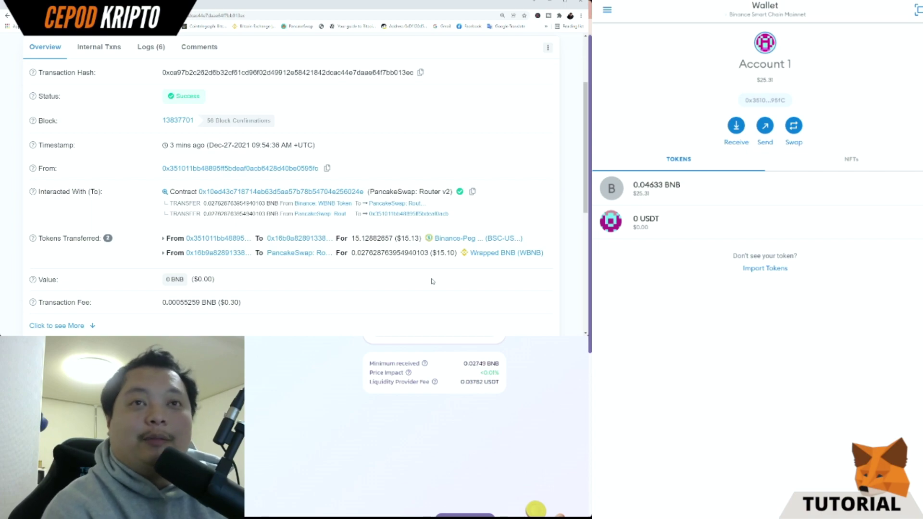
mouse_move(399, 237)
mouse_move(396, 256)
scroll(383, 257, "up", 2)
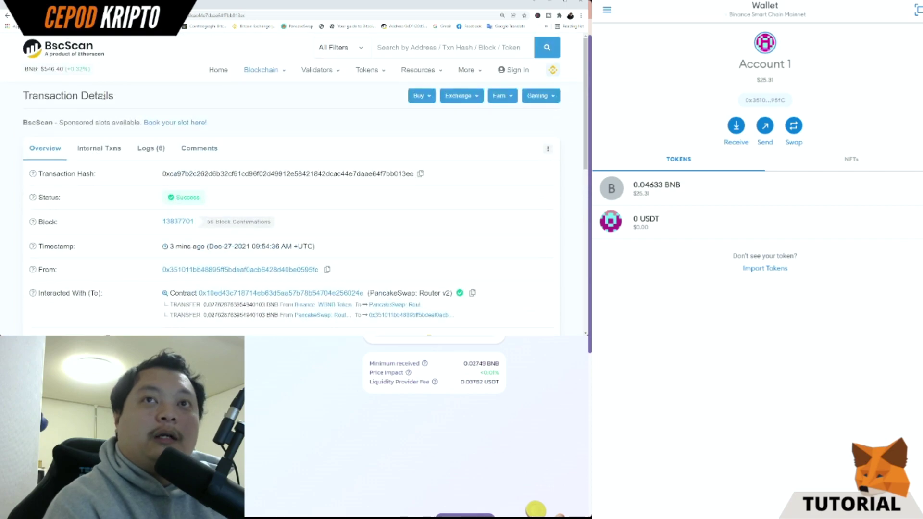
left_click(8, 16)
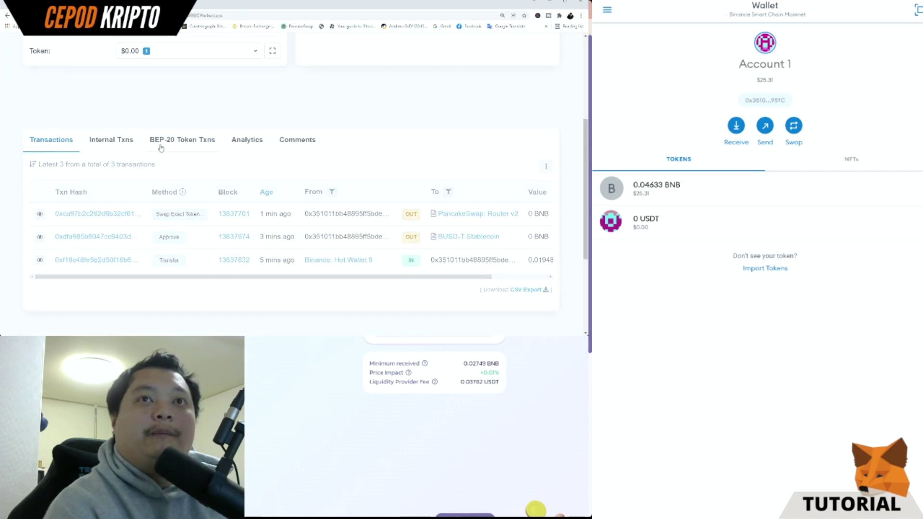
scroll(216, 182, "up", 3)
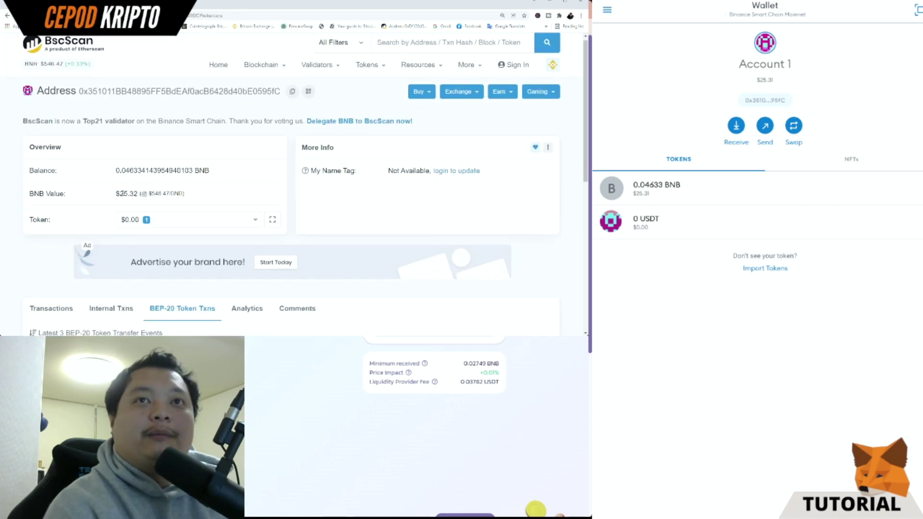
- Check Account 1's 0.0463 BNB balance, then move to the MetaMask wallet tab
left_click_drag(118, 194, 166, 198)
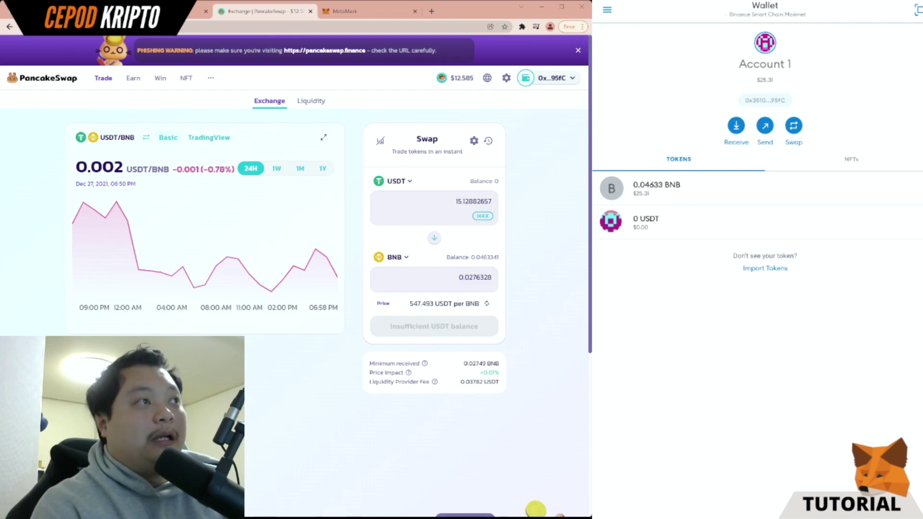
left_click(367, 10)
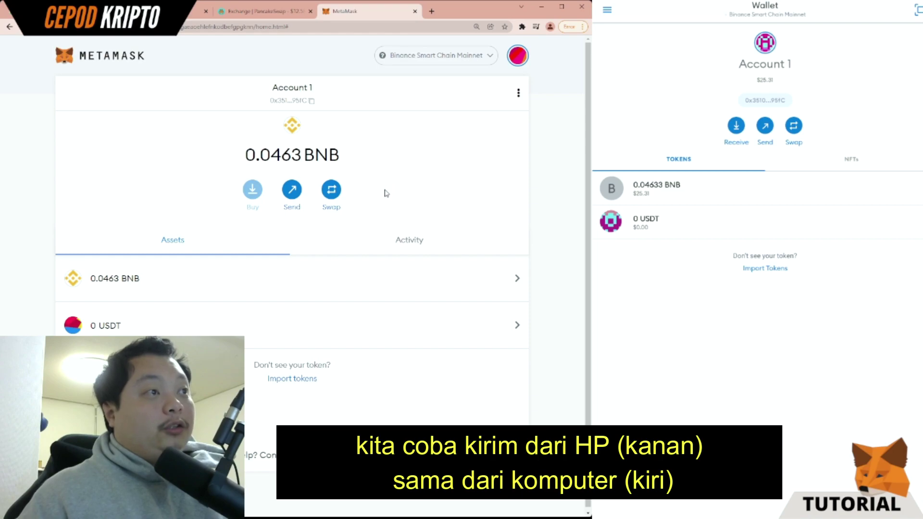
- Start a new send from Account 1 in both the desktop extension and phone app
left_click(292, 189)
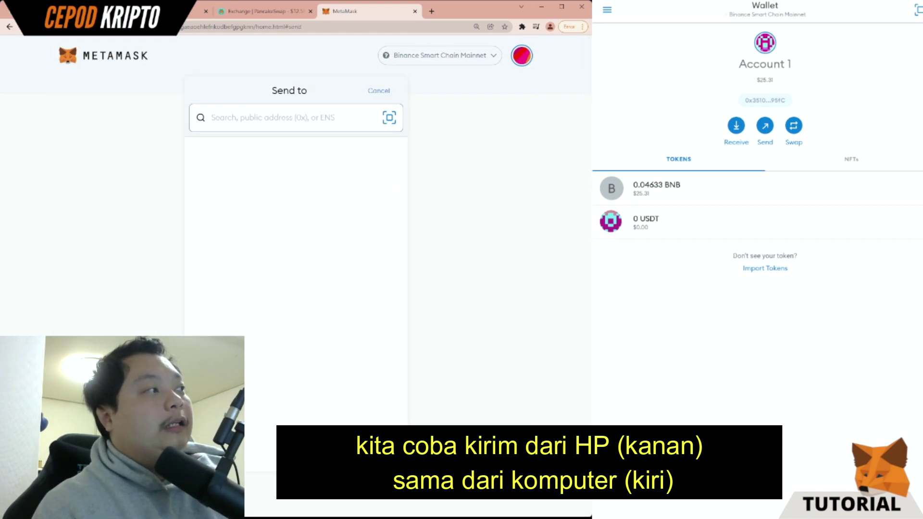
left_click(765, 126)
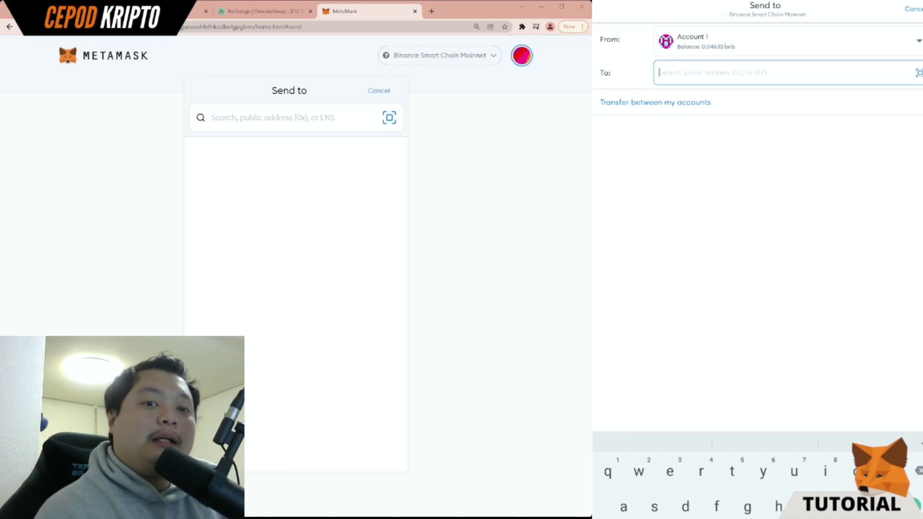
- Open Tokocrypto's USDT deposit page on Binance Smart Chain (BEP20) and view its address
key("alt+Tab")
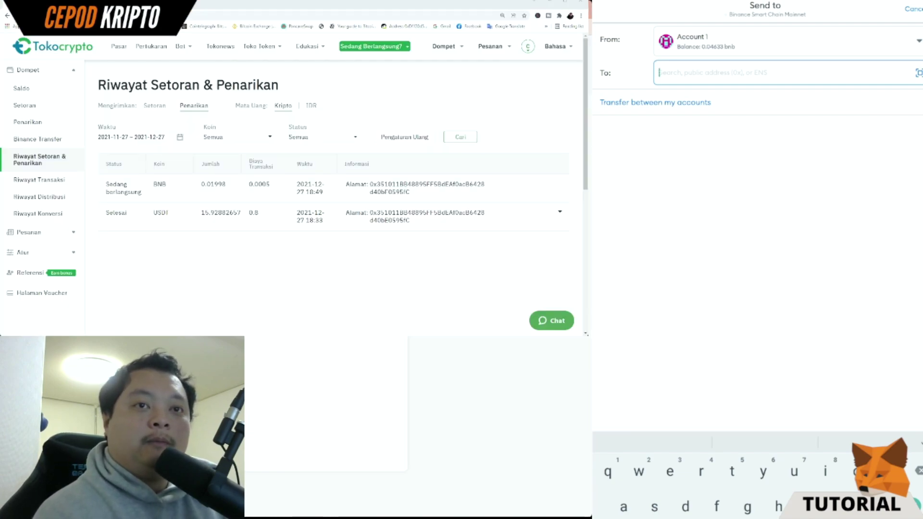
mouse_move(443, 47)
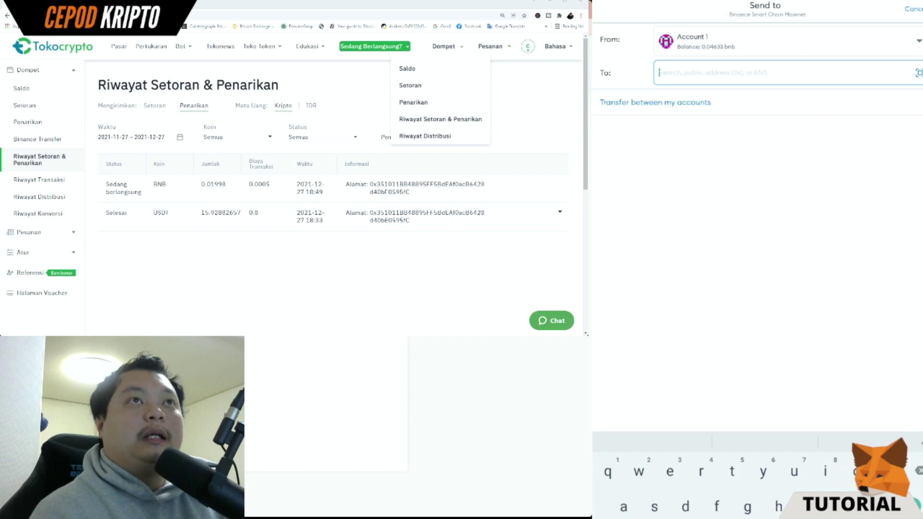
left_click(437, 69)
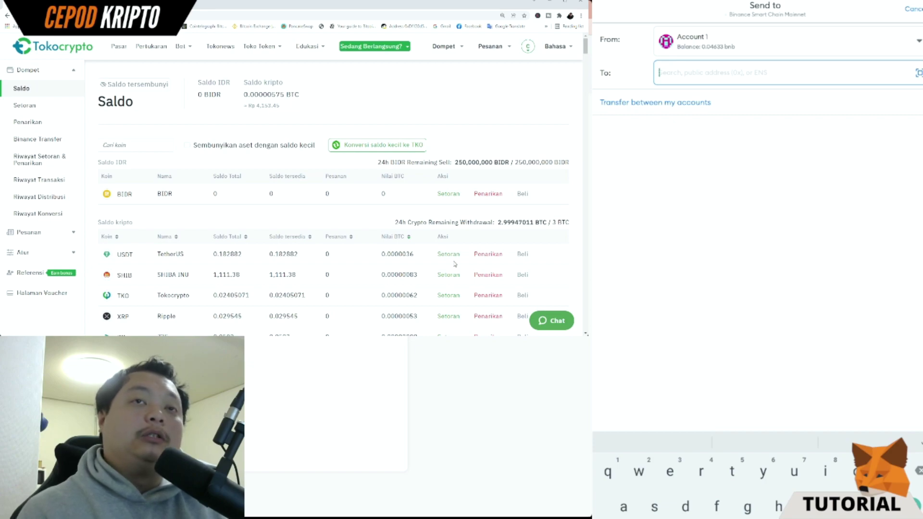
left_click(449, 255)
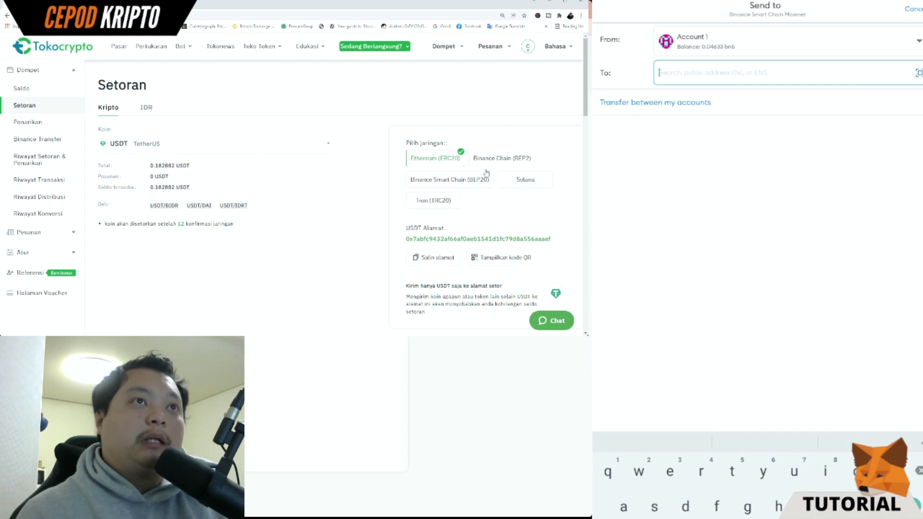
left_click(475, 181)
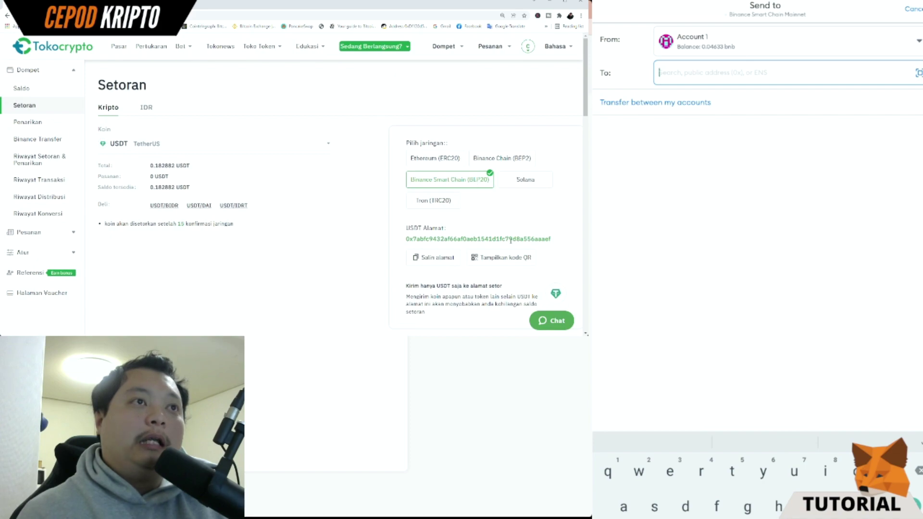
left_click_drag(527, 239, 557, 241)
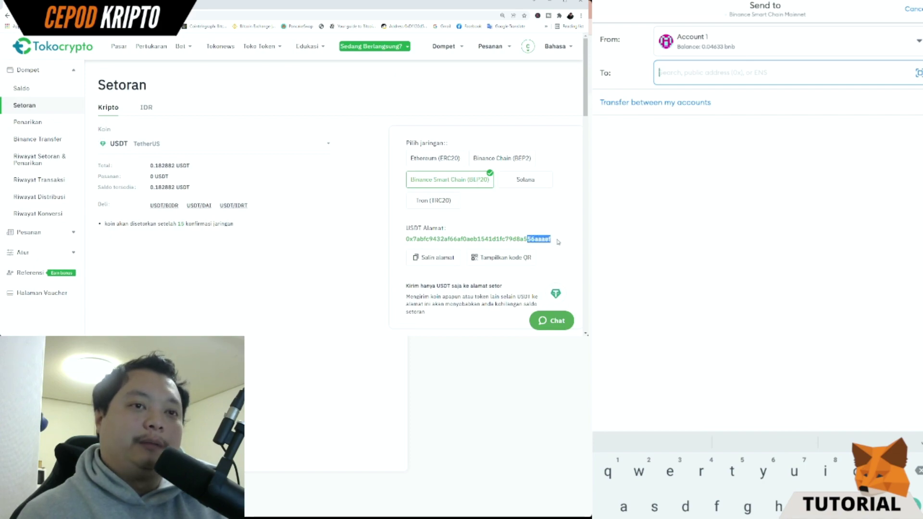
left_click_drag(406, 239, 559, 243)
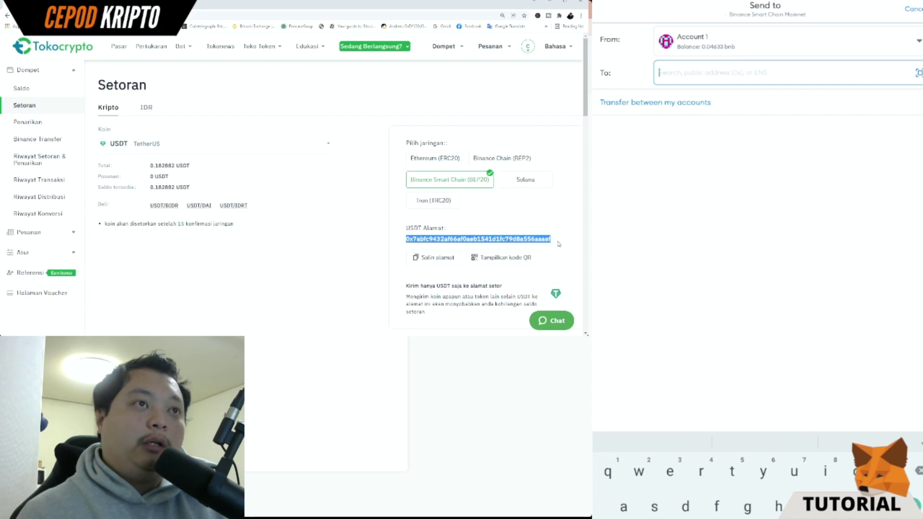
- Compare the ERC20, Solana and BEP2 deposit networks, ending back on BEP20
left_click(449, 160)
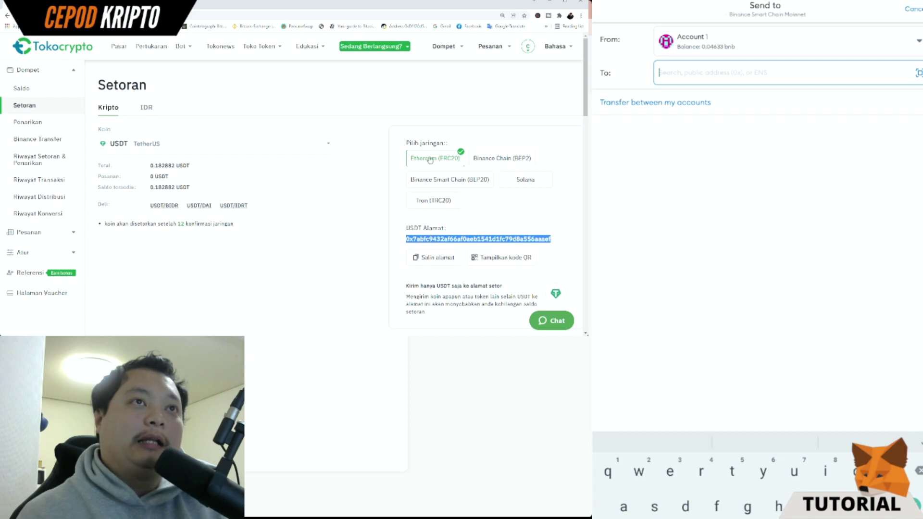
left_click(423, 238)
left_click_drag(407, 238, 558, 245)
left_click(477, 181)
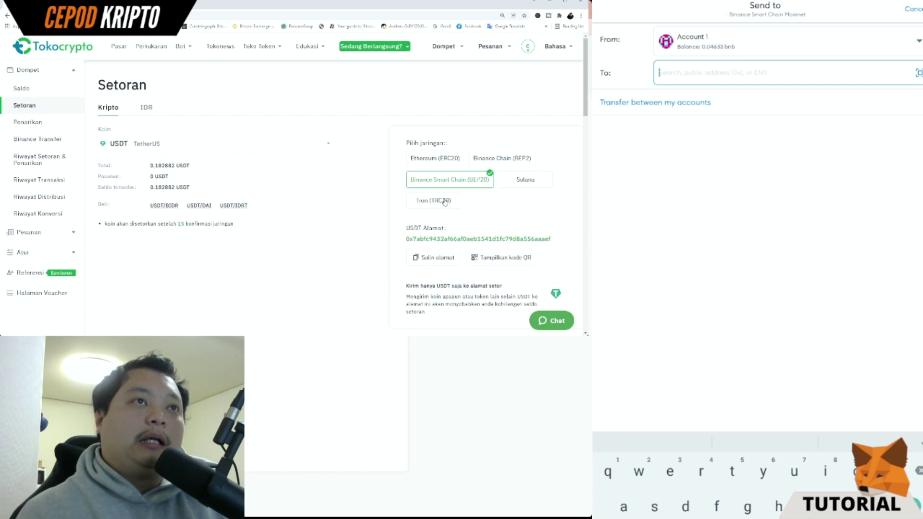
left_click(510, 185)
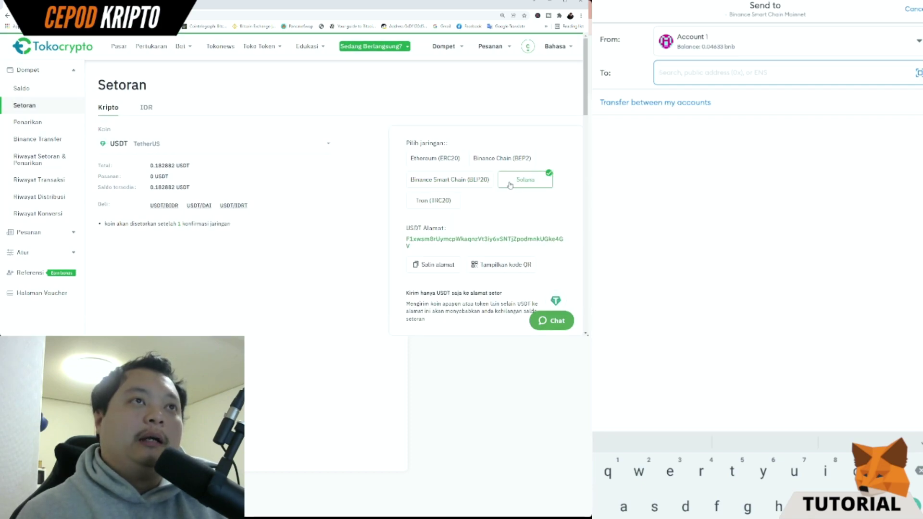
left_click(502, 158)
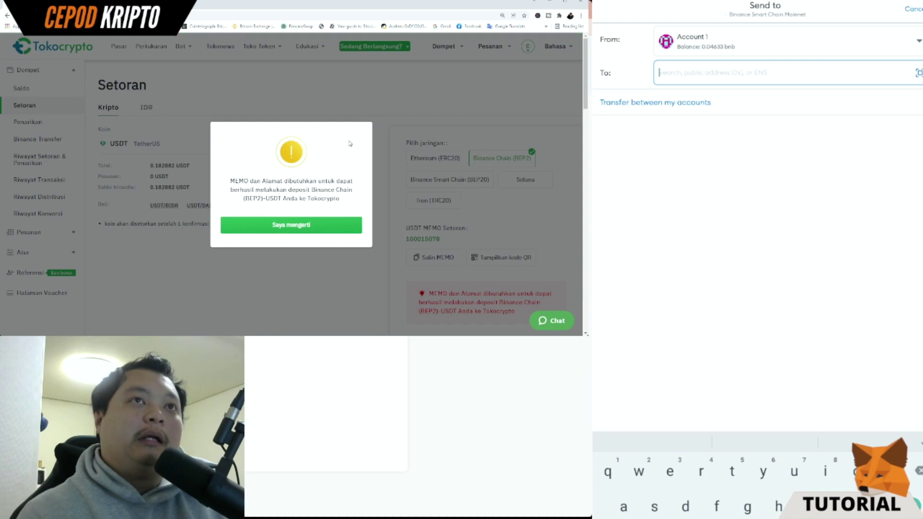
left_click(335, 224)
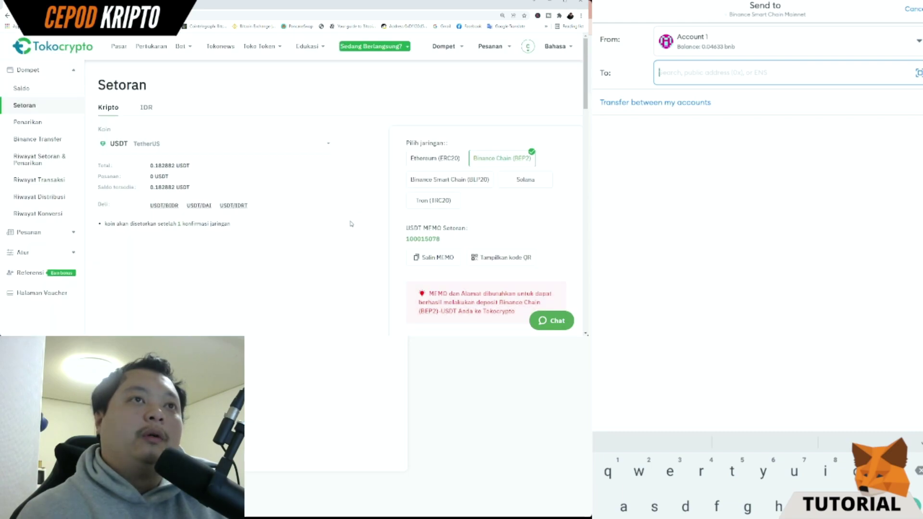
left_click(436, 162)
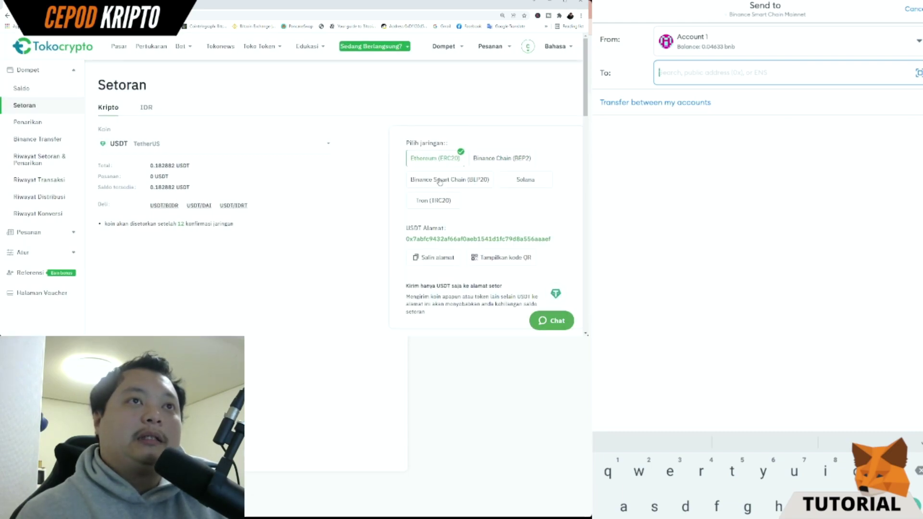
left_click(439, 181)
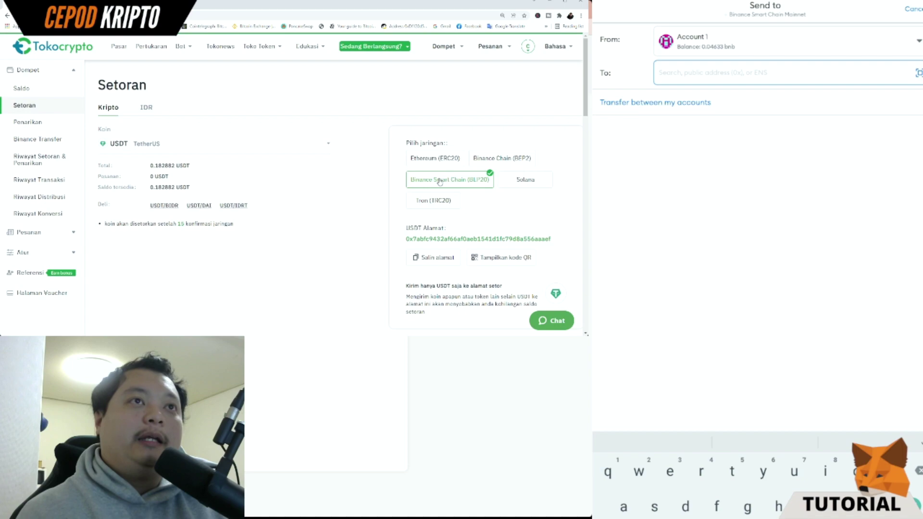
left_click(221, 148)
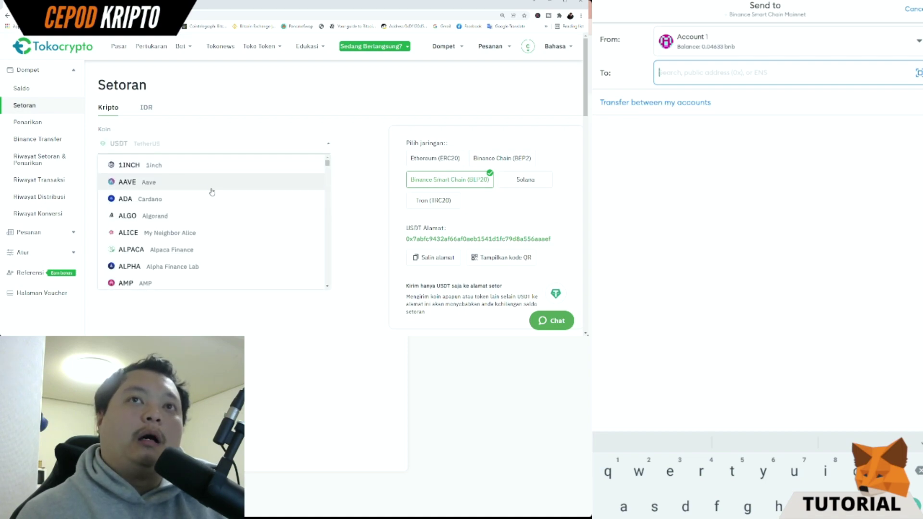
- Try ALICE as the deposit coin on Binance Smart Chain (BEP20)
left_click(211, 240)
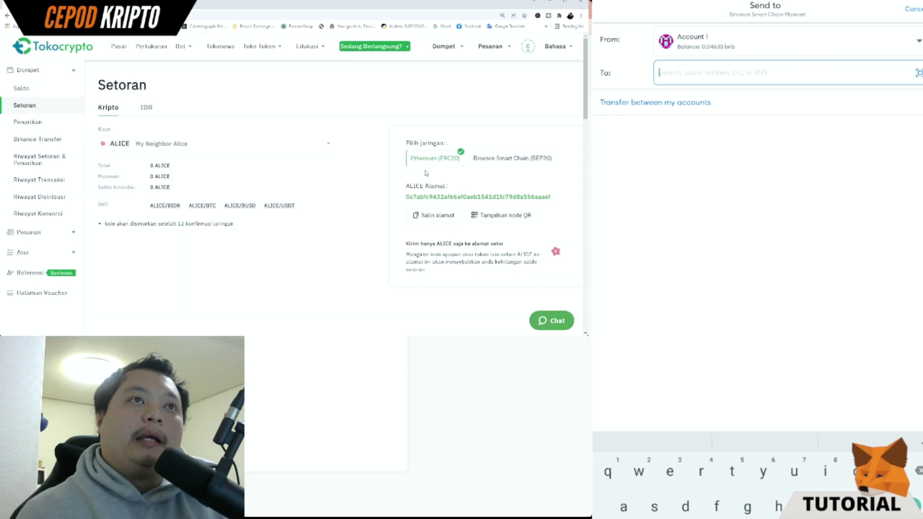
left_click_drag(533, 196, 549, 197)
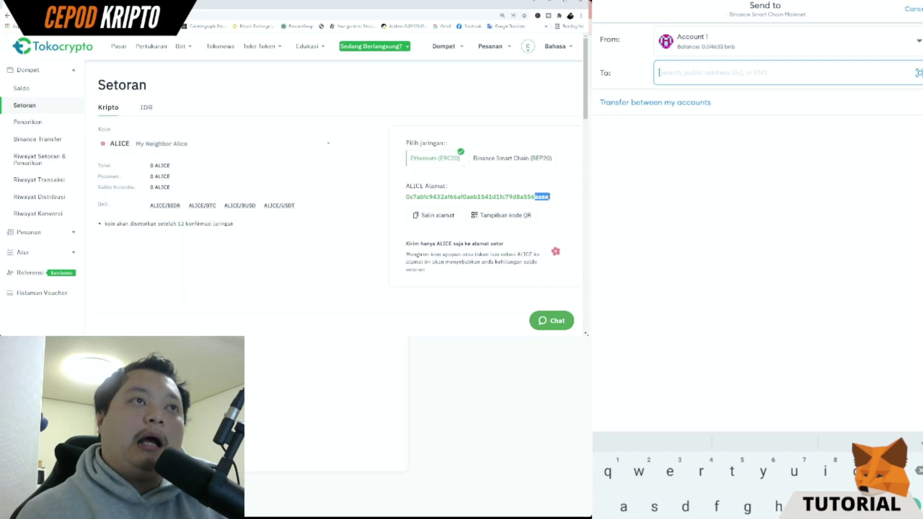
left_click(539, 162)
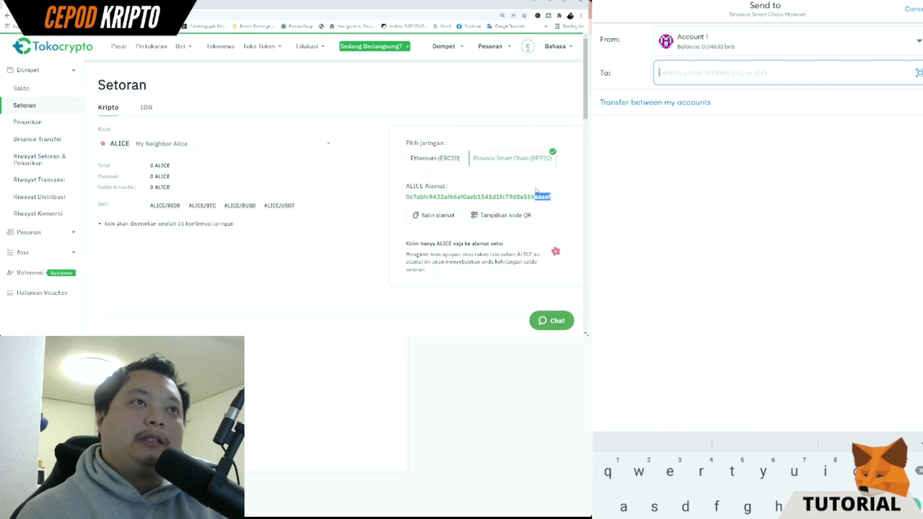
- Search 'busd' and pick BNB as the deposit coin on the BEP20 network
left_click(288, 144)
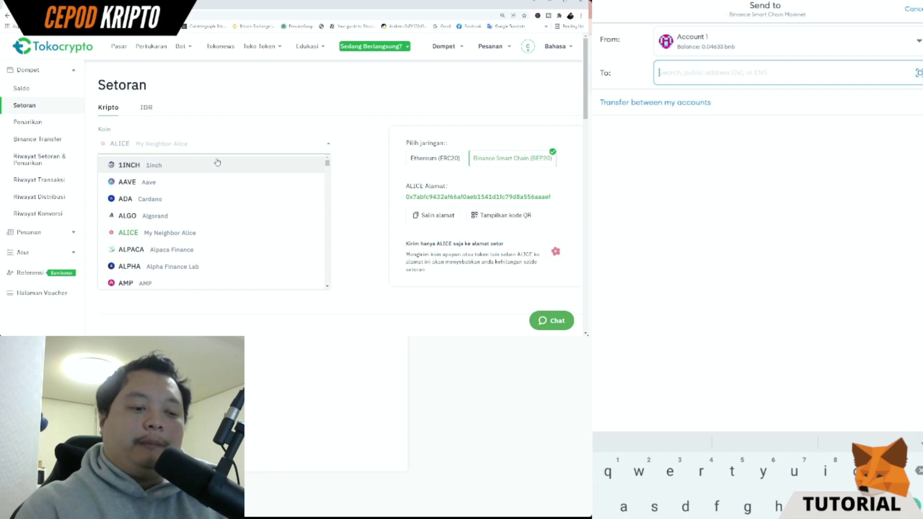
type("b")
type("usd")
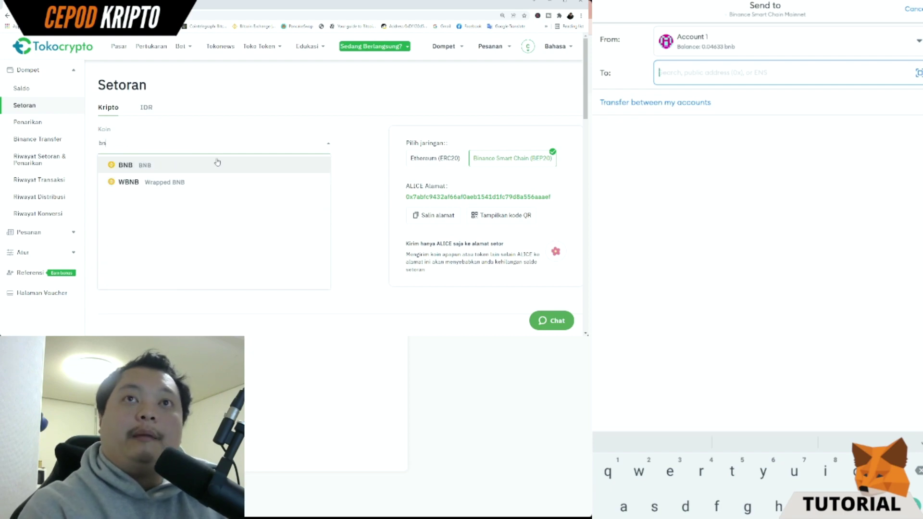
left_click(211, 165)
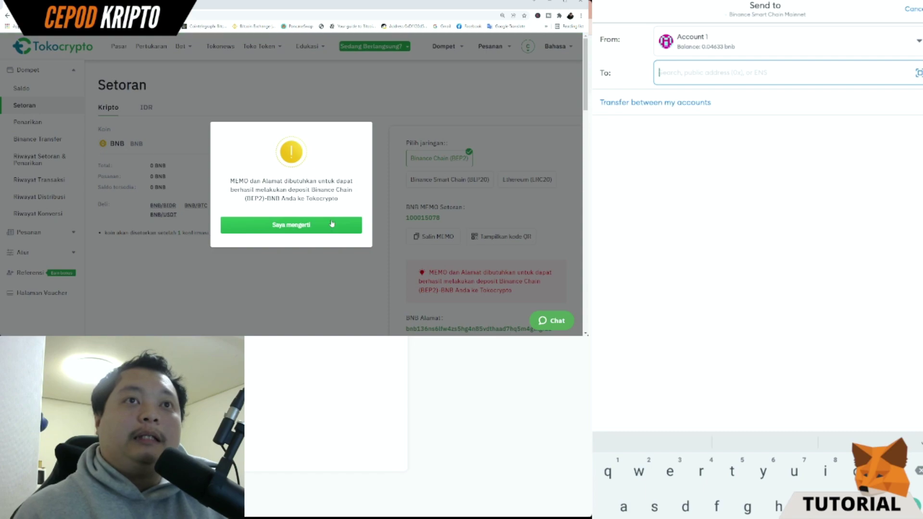
left_click(332, 225)
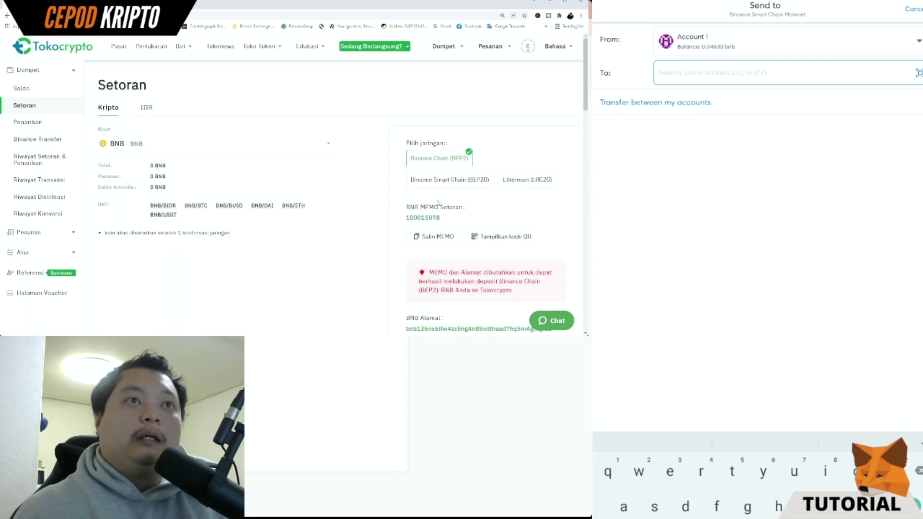
left_click(458, 181)
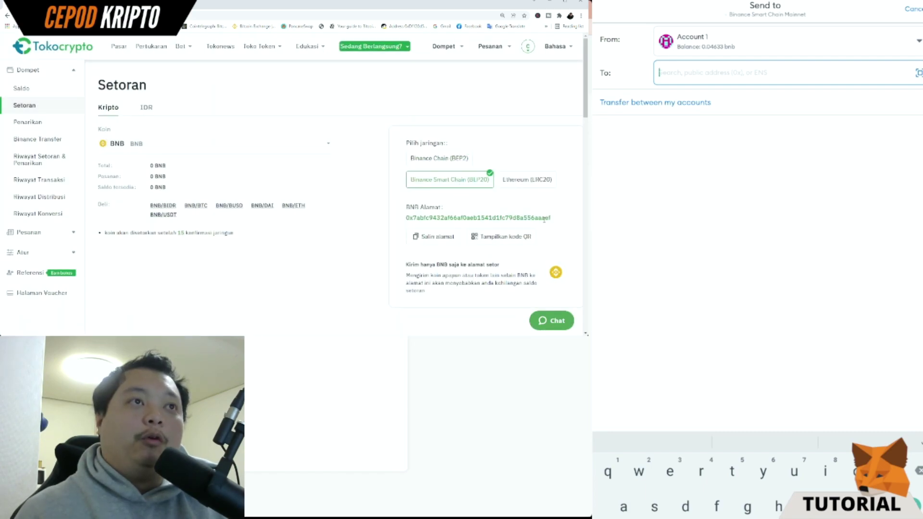
left_click_drag(530, 217, 561, 220)
- Copy the BNB deposit address for the Ethereum (ERC20) network and return to MetaMask
left_click(545, 189)
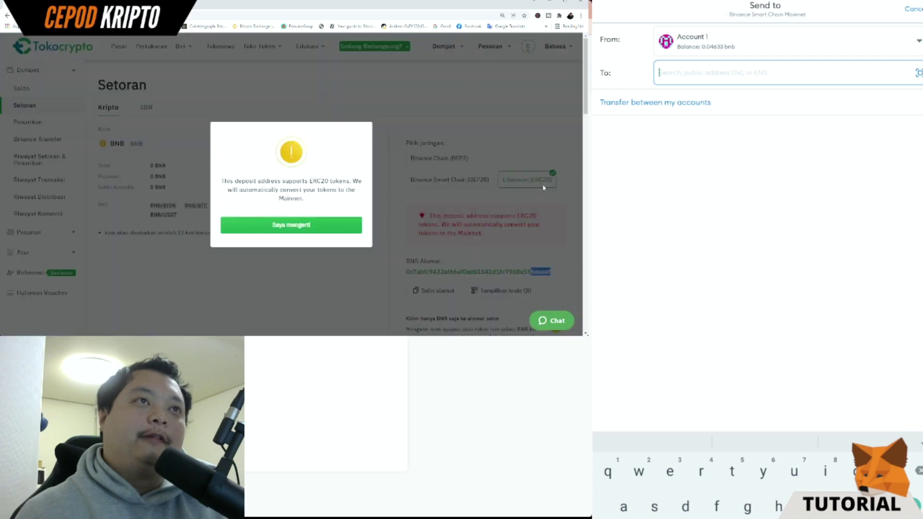
left_click(332, 230)
left_click_drag(527, 271, 560, 274)
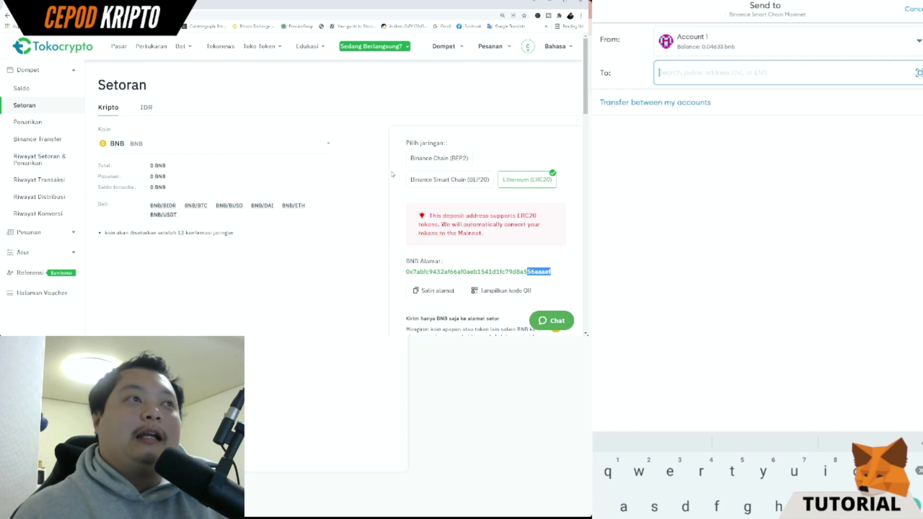
left_click(328, 145)
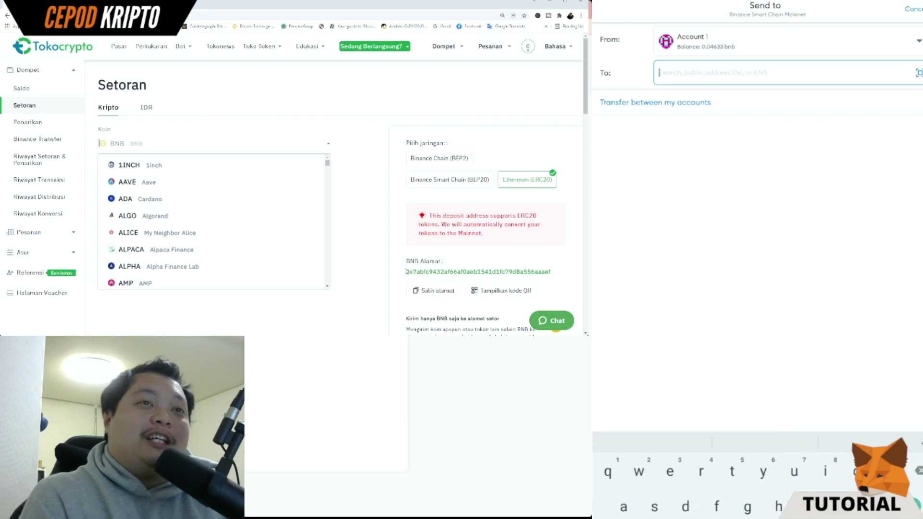
left_click_drag(406, 272, 457, 272)
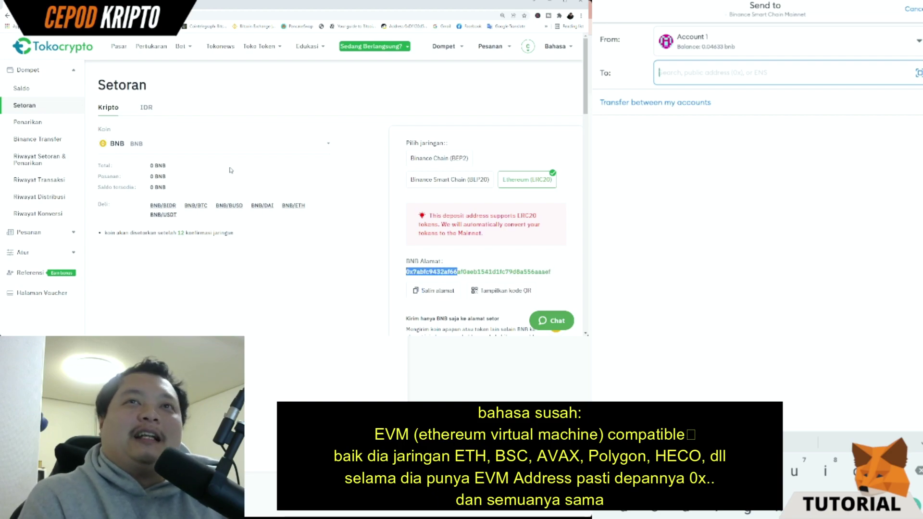
left_click(204, 140)
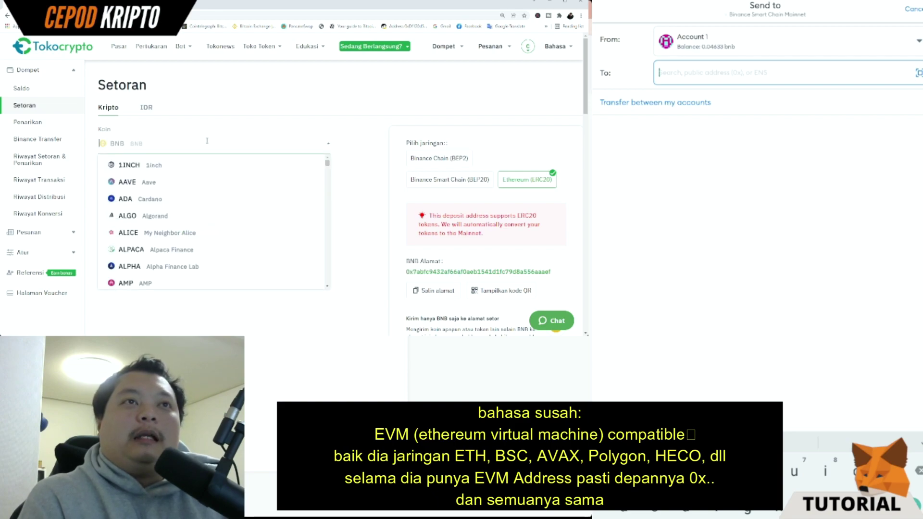
left_click(356, 171)
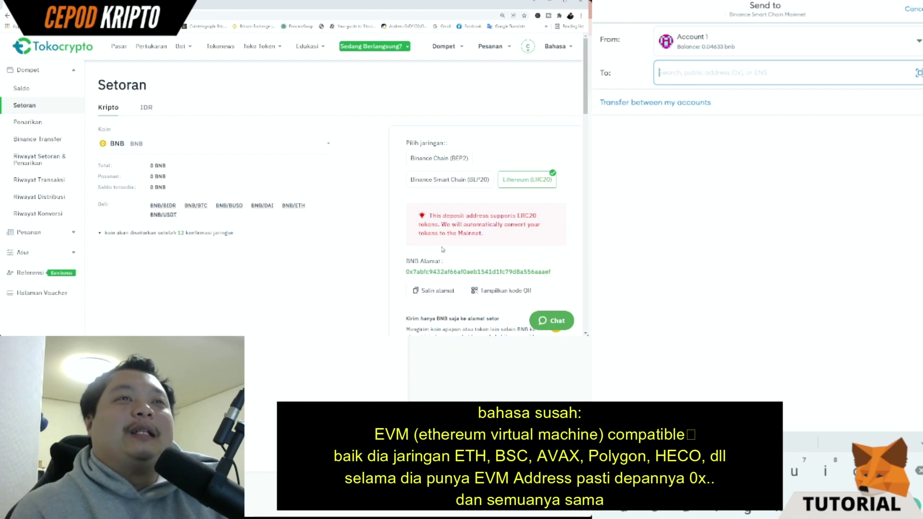
left_click(443, 293)
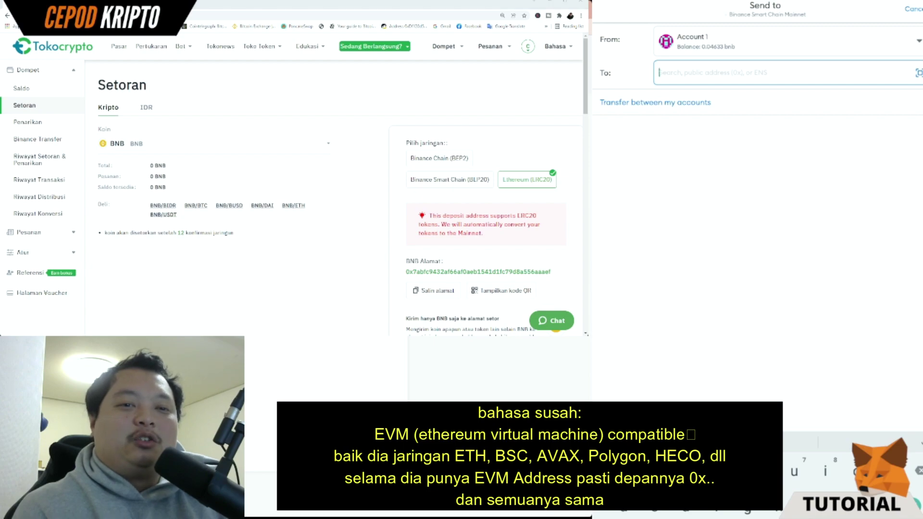
key("alt+Tab")
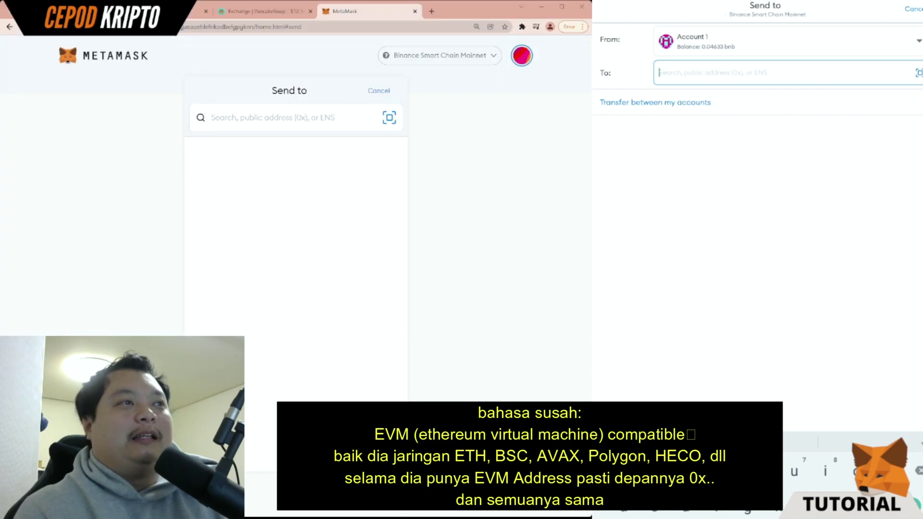
- Paste the Tokocrypto address as recipient, set the amount to 0.02 BNB and continue
left_click(272, 118)
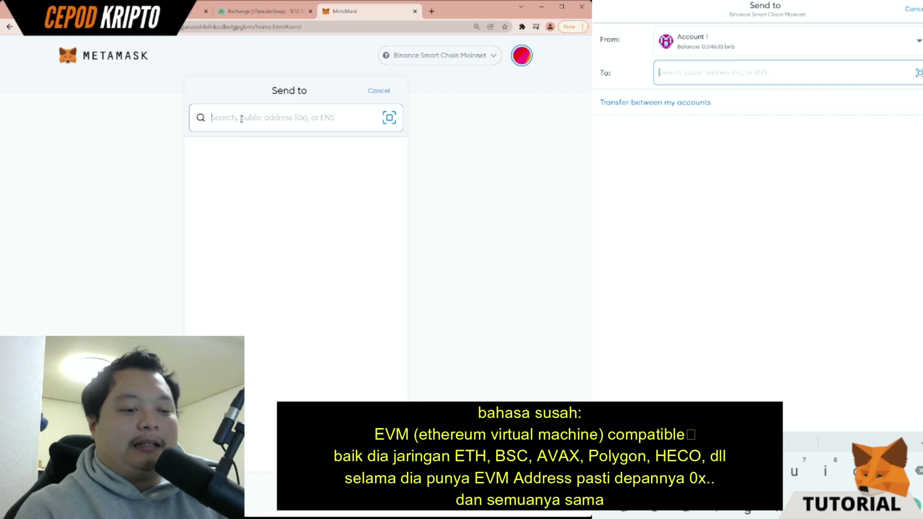
key("ctrl+v")
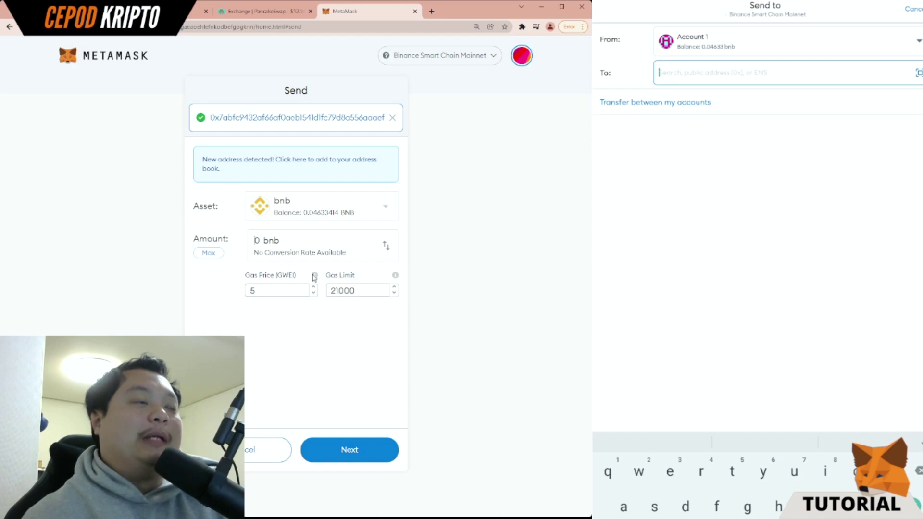
left_click(211, 254)
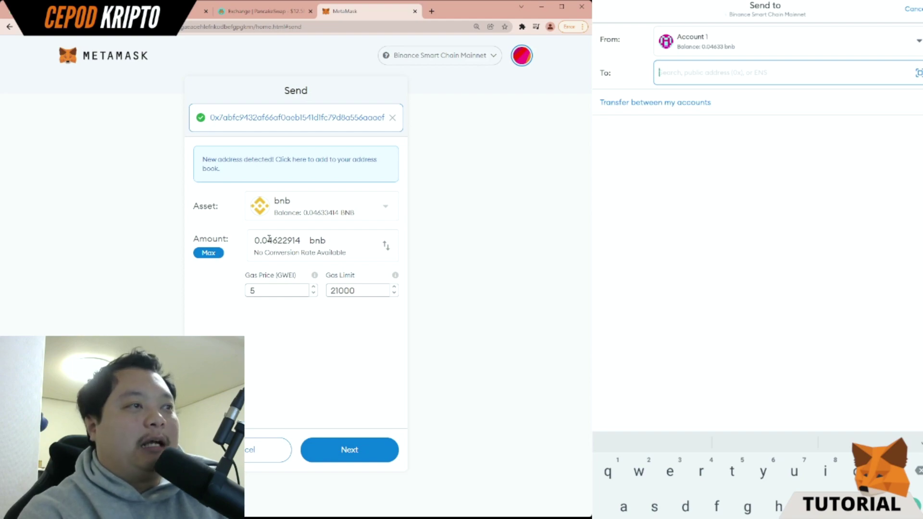
left_click_drag(270, 239, 310, 240)
type("2")
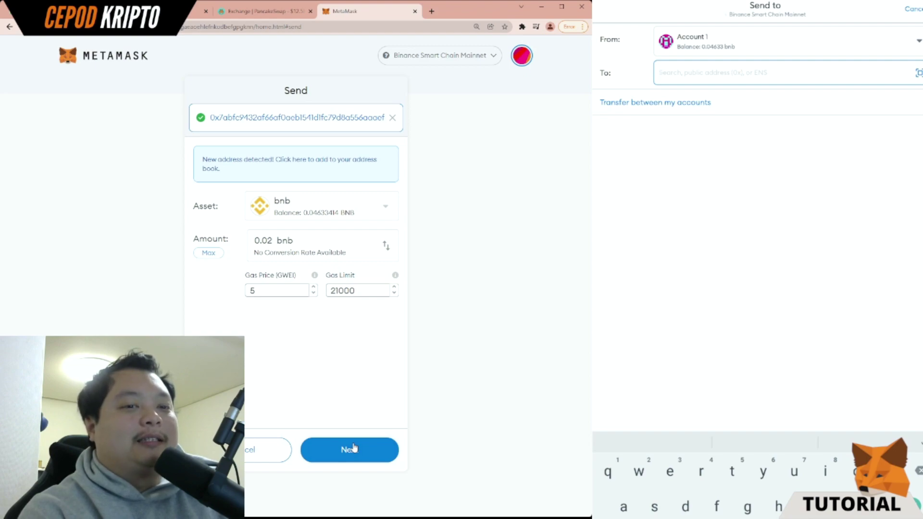
left_click(353, 447)
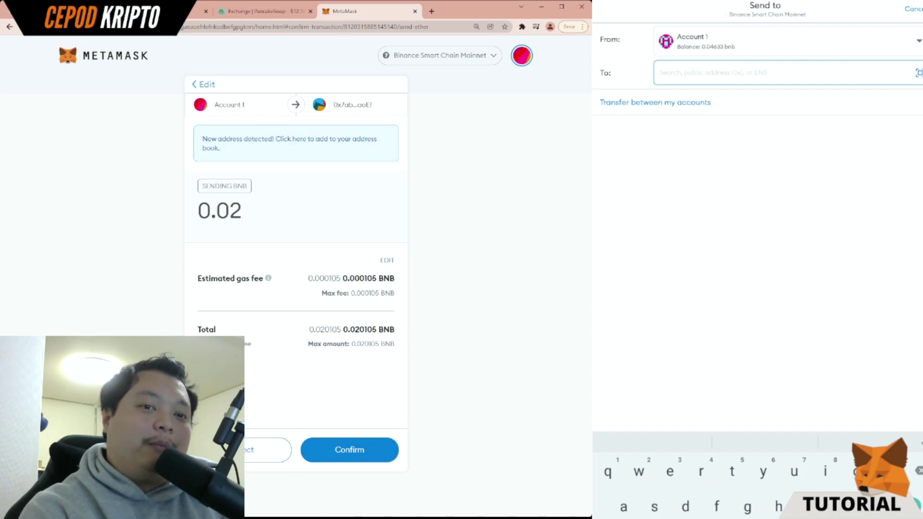
- Double-check the address against Tokocrypto, then confirm the 0.02 BNB transfer
key("alt+Tab")
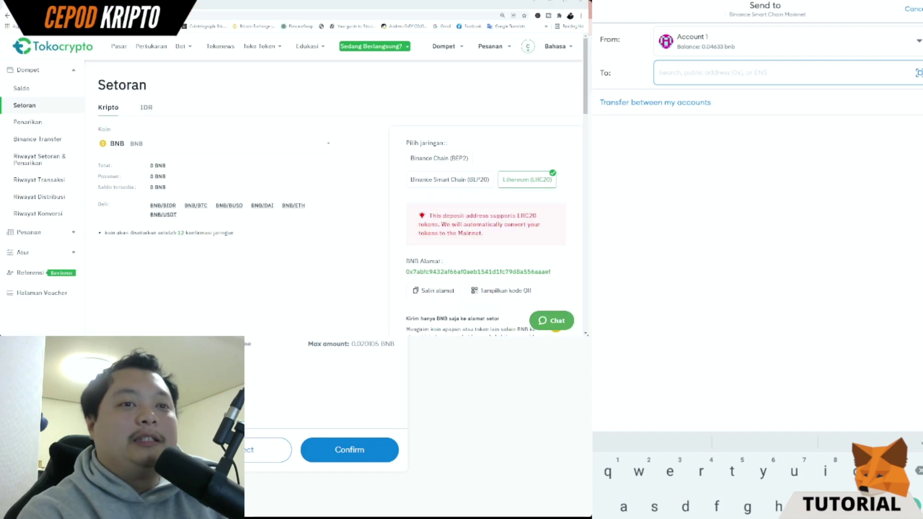
left_click_drag(534, 272, 552, 273)
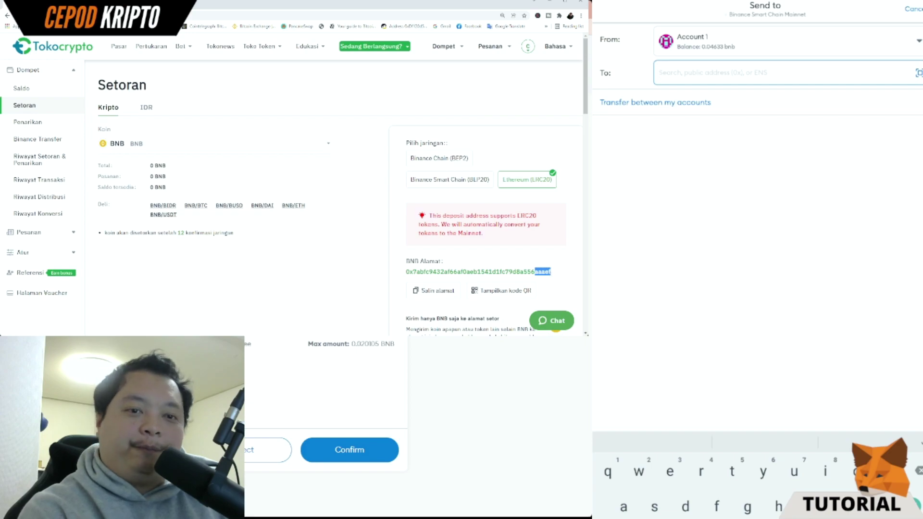
key("alt+Tab")
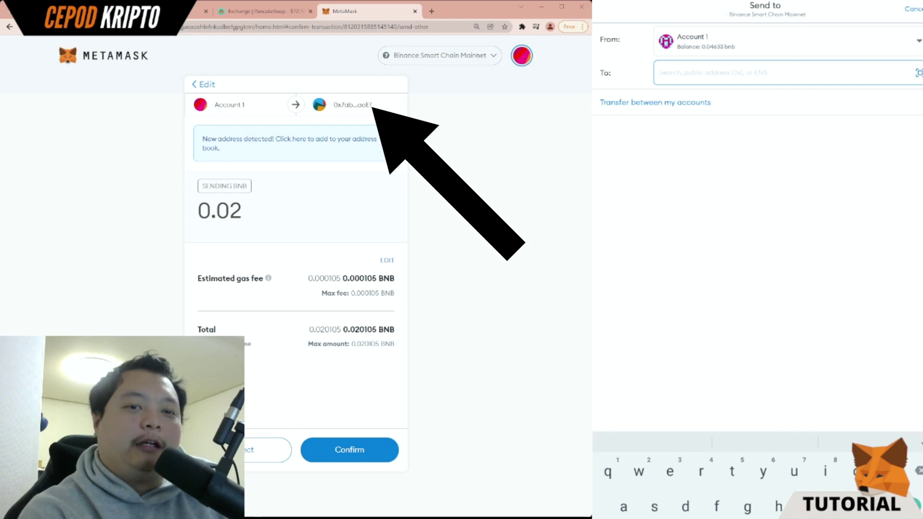
key("alt+Tab")
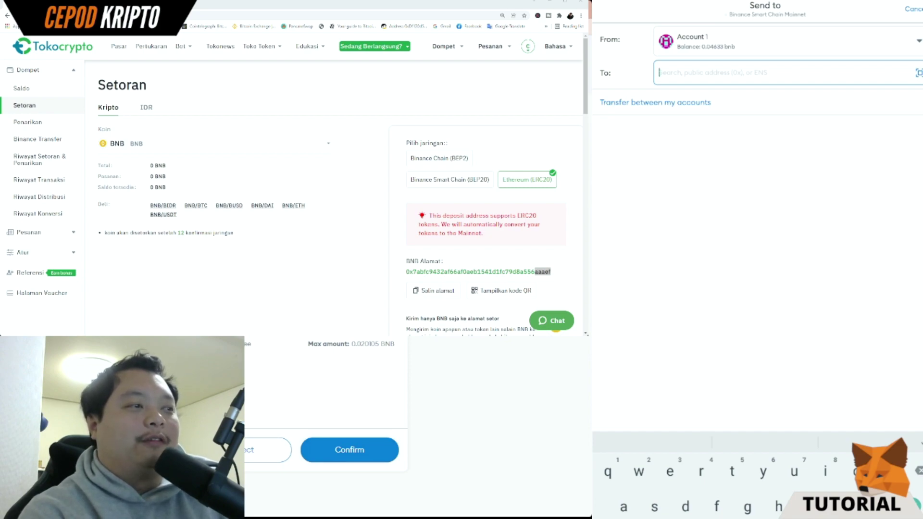
left_click(342, 449)
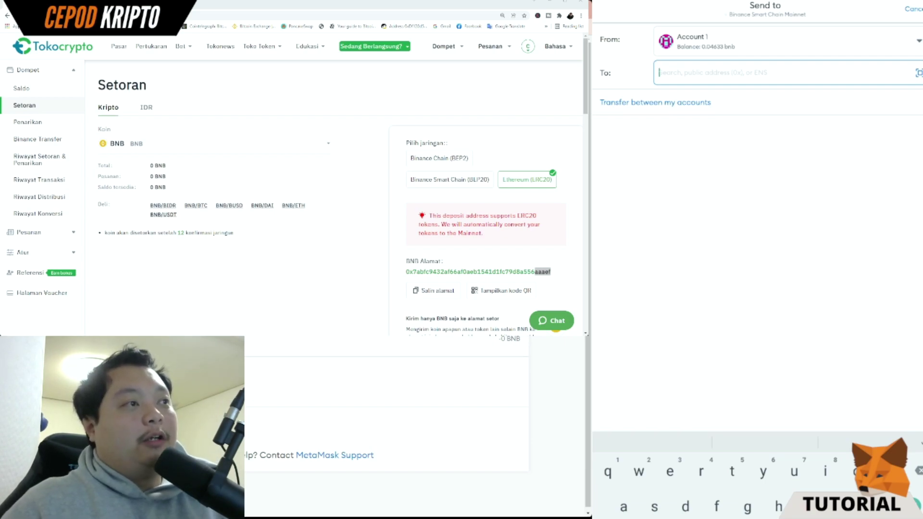
- Reload Tokocrypto's deposit history to find the in-progress 0.02 BNB deposit
left_click(373, 224)
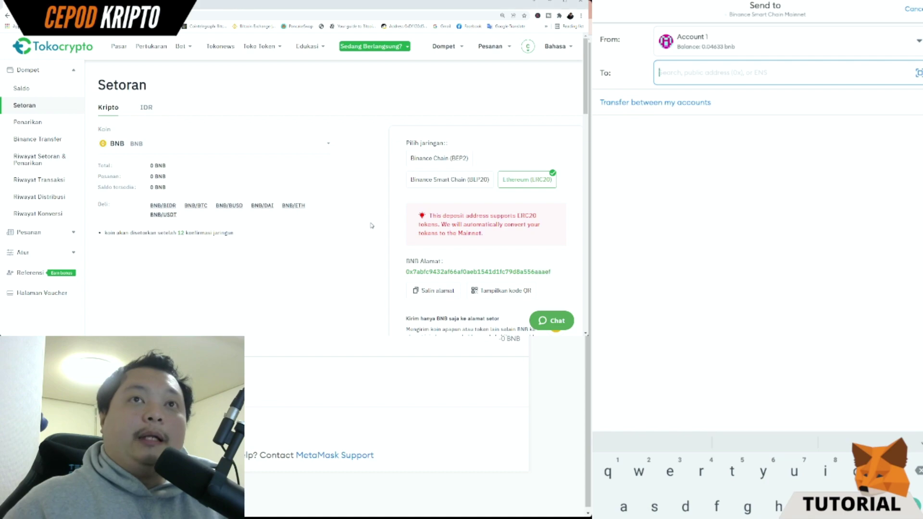
scroll(199, 170, "down", 5)
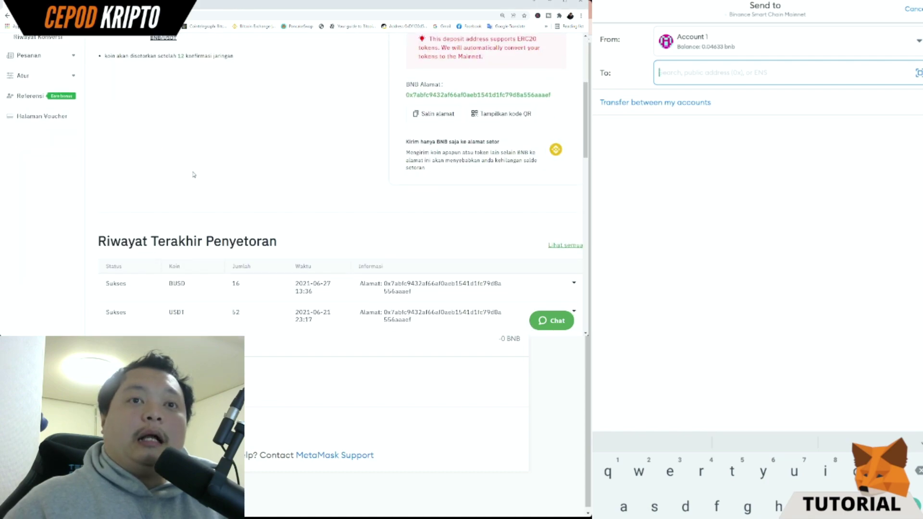
left_click(29, 15)
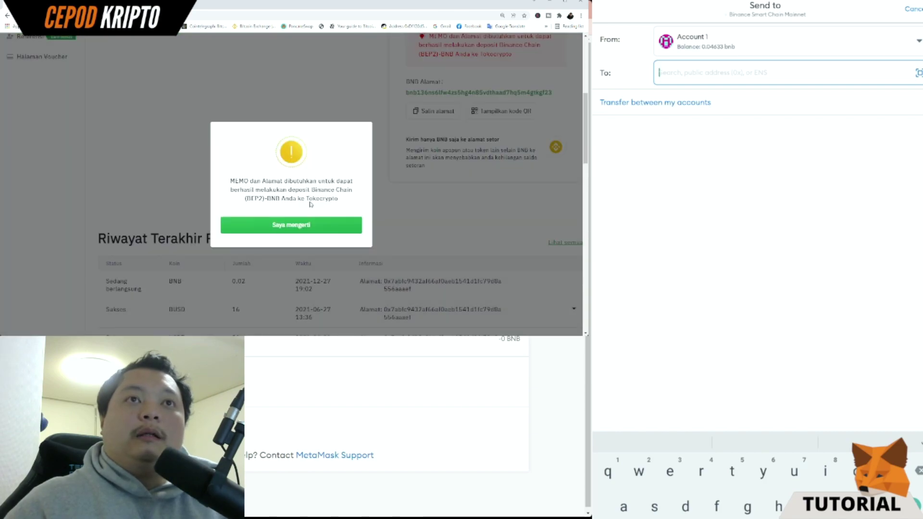
left_click(312, 225)
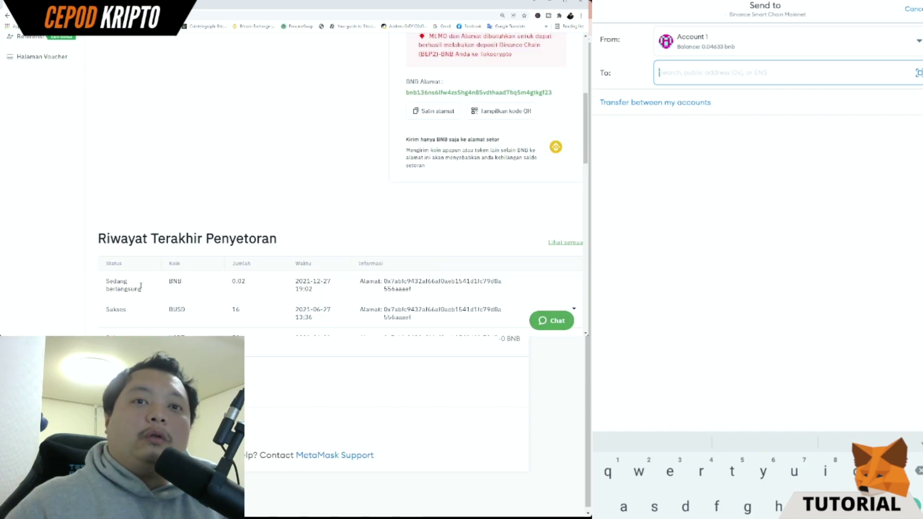
left_click_drag(108, 282, 249, 284)
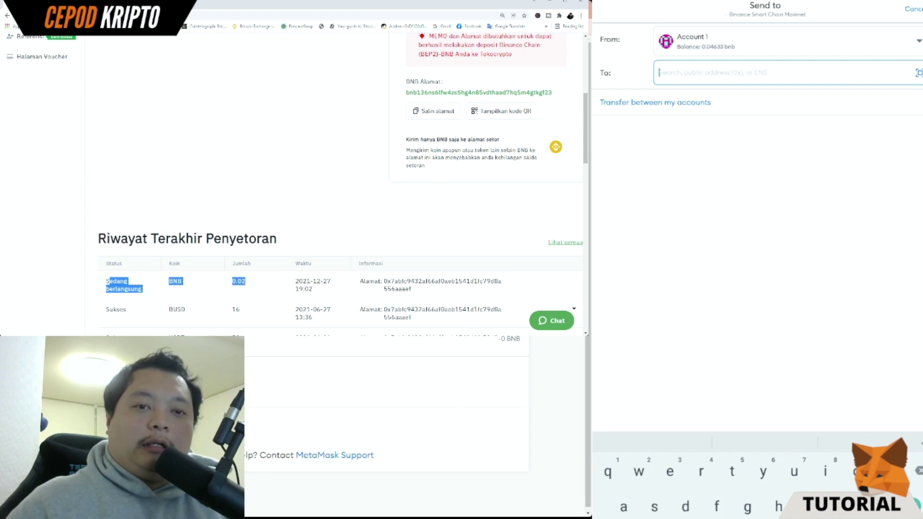
- Compare with MetaMask's Activity, note the total BNB balance, and reload the page
key("alt+Tab")
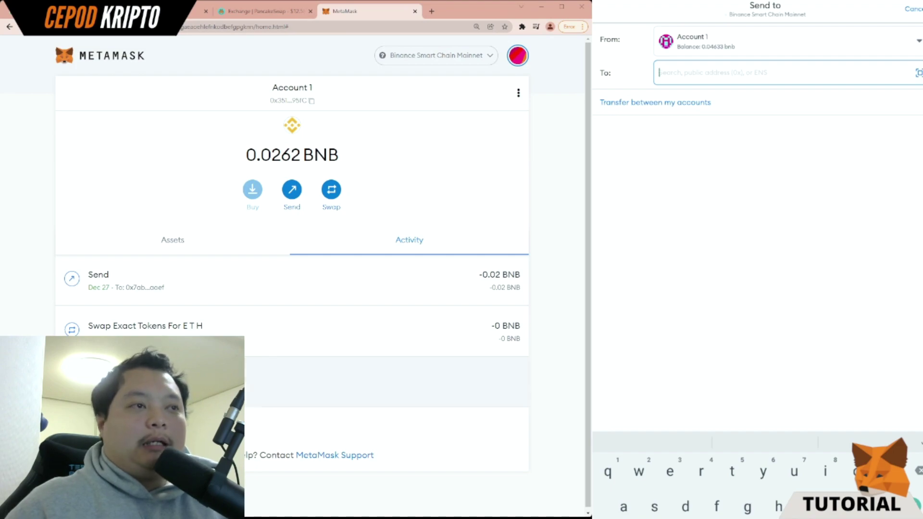
scroll(336, 318, "down", 1)
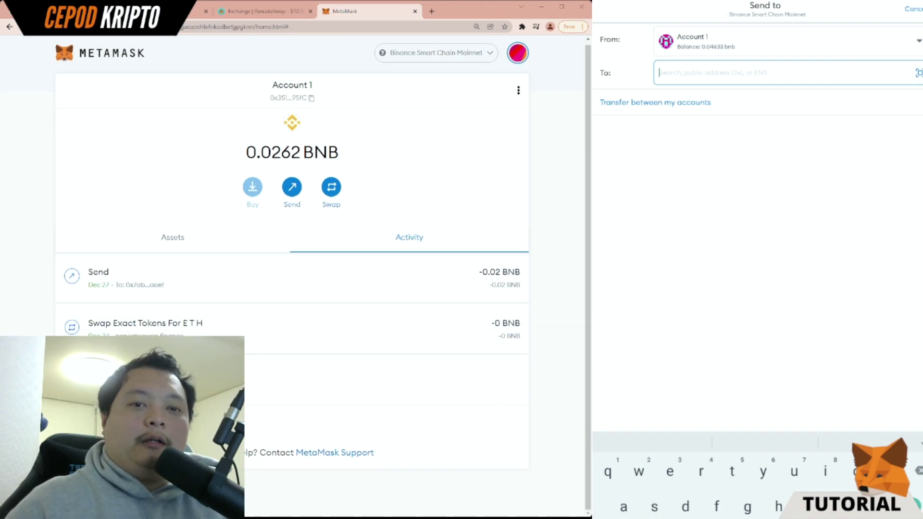
key("alt+Tab")
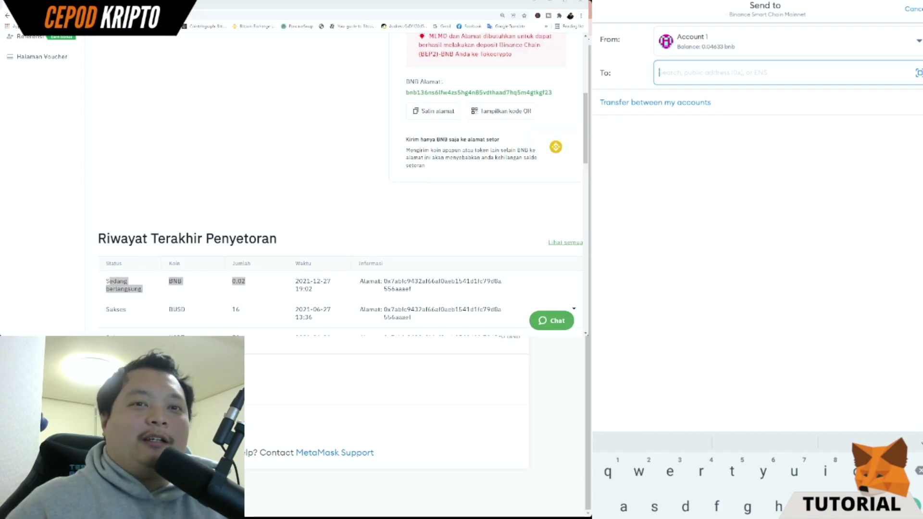
scroll(297, 184, "up", 5)
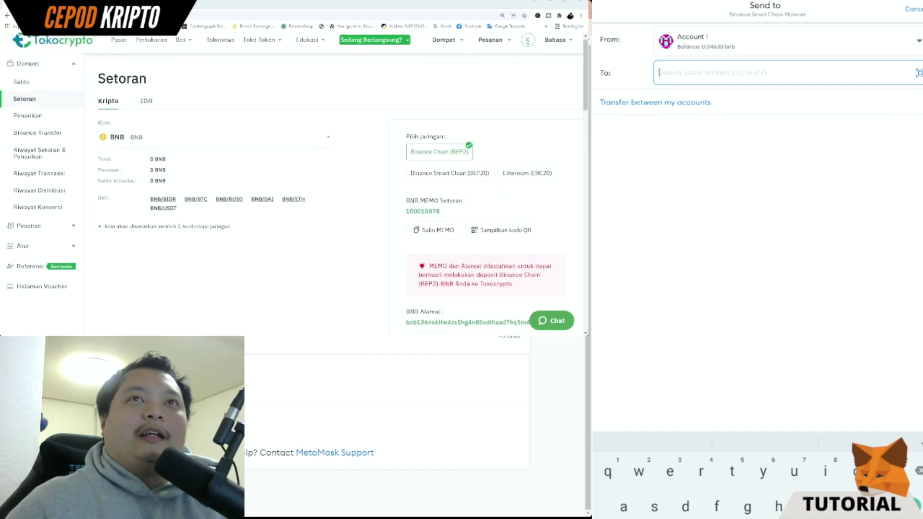
left_click_drag(150, 165, 166, 166)
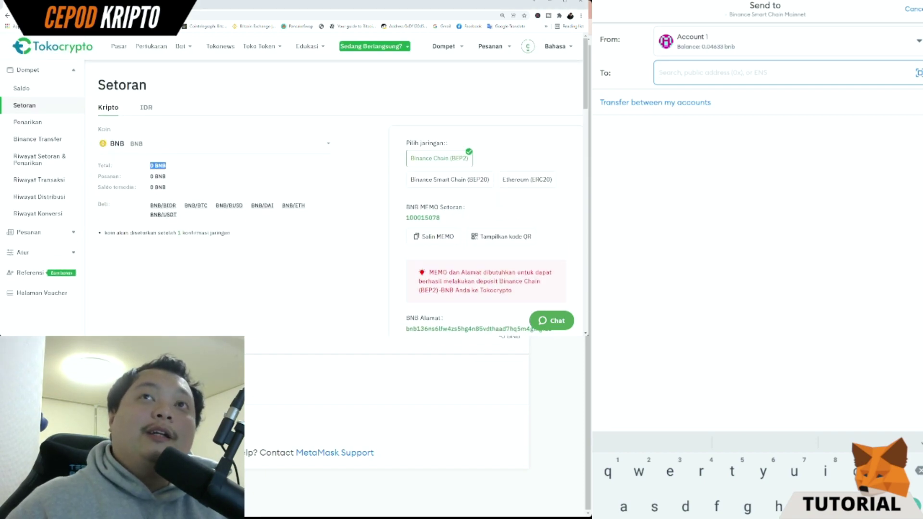
key("F5")
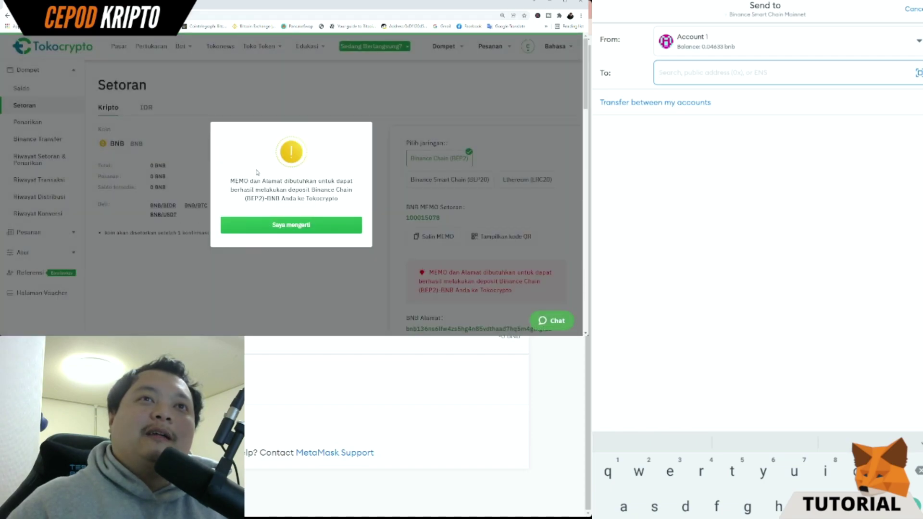
- Dismiss the MEMO notice and verify the 0.02 BNB total balance
left_click(277, 225)
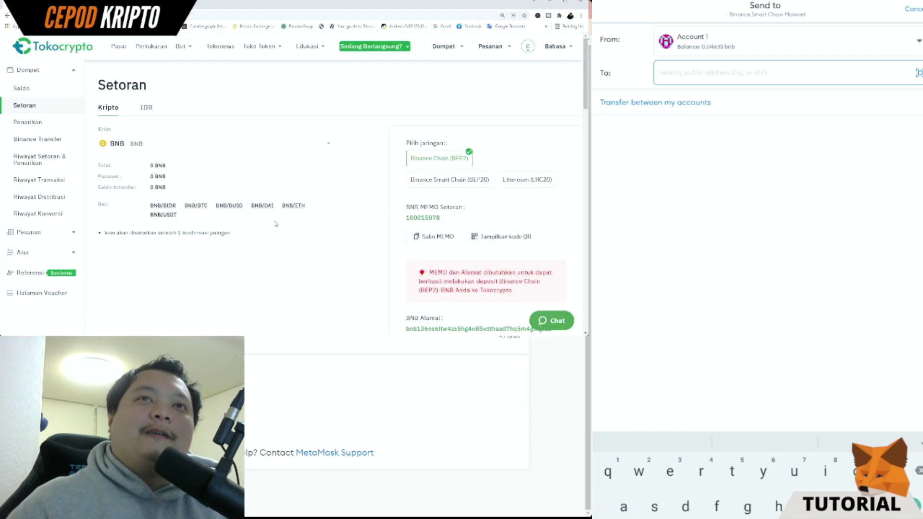
scroll(280, 235, "down", 1)
scroll(280, 235, "down", 4)
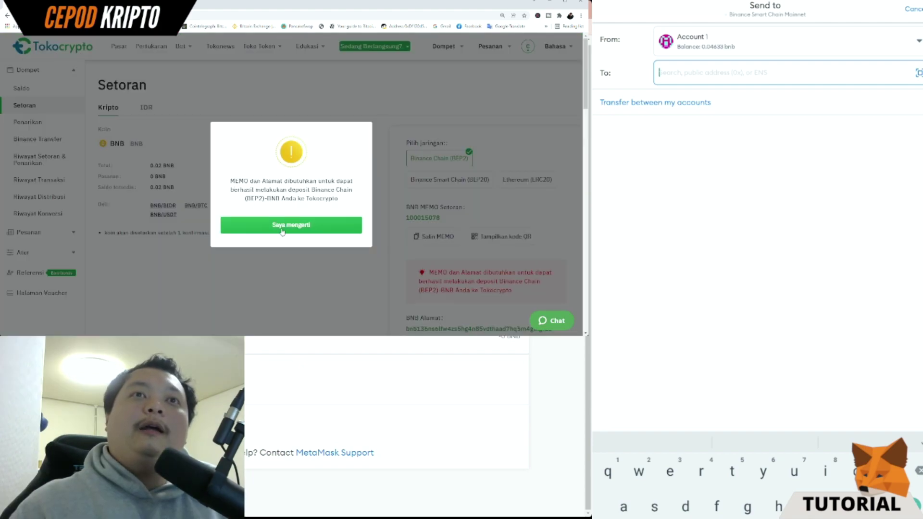
left_click(282, 226)
left_click_drag(150, 166, 176, 177)
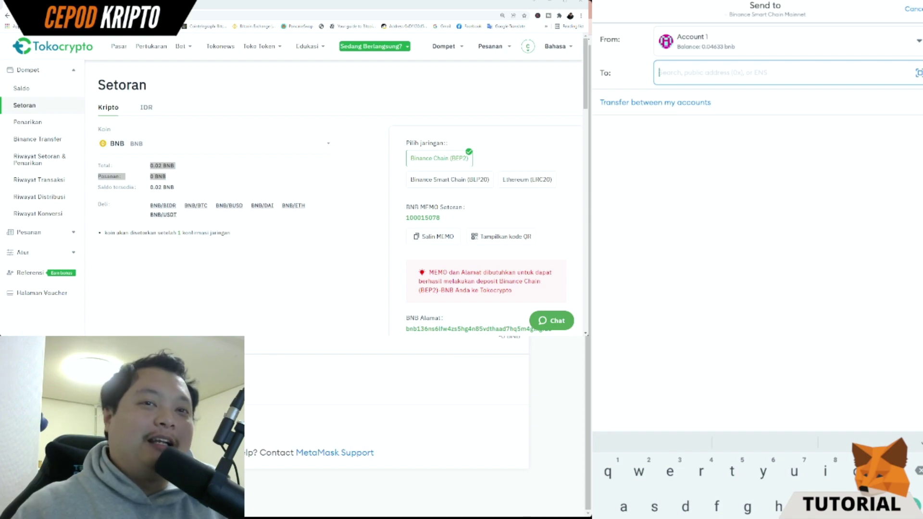
left_click(620, 174)
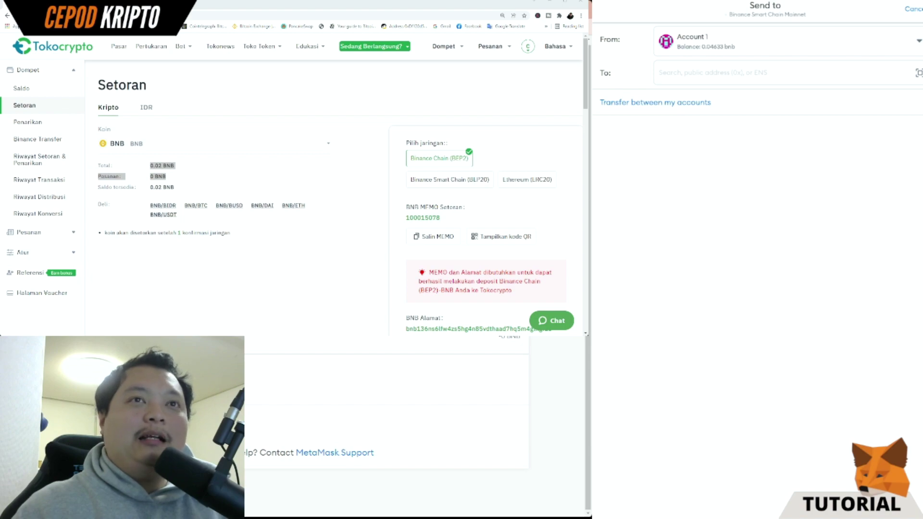
- Select Binance Smart Chain (BEP20) and copy that BNB deposit address
left_click(470, 188)
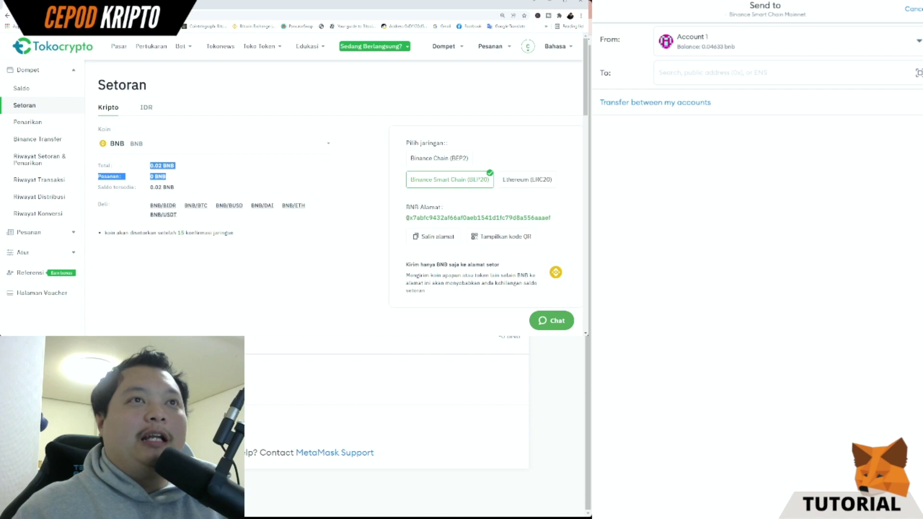
left_click_drag(406, 218, 413, 218)
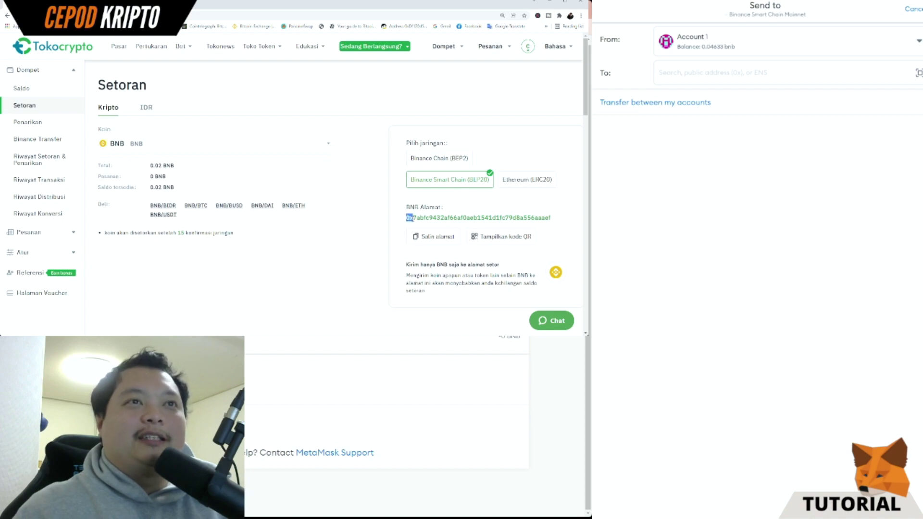
left_click(421, 237)
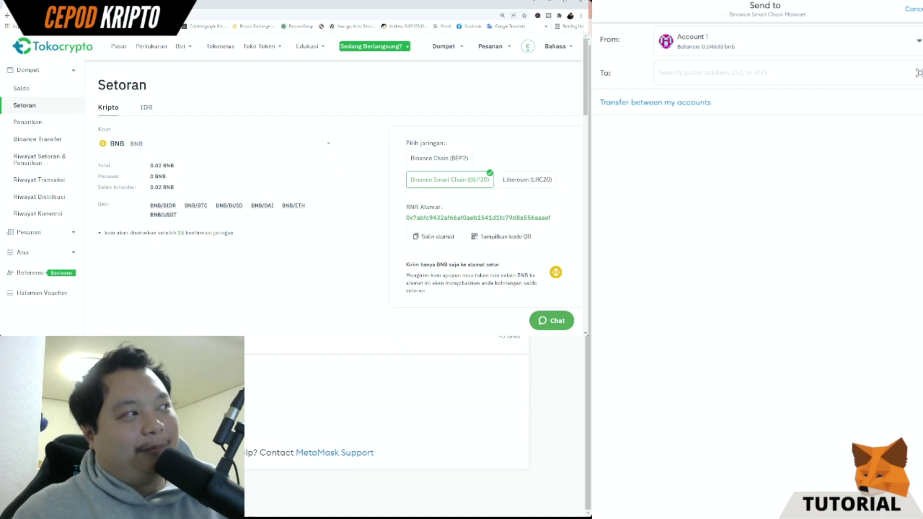
left_click(722, 78)
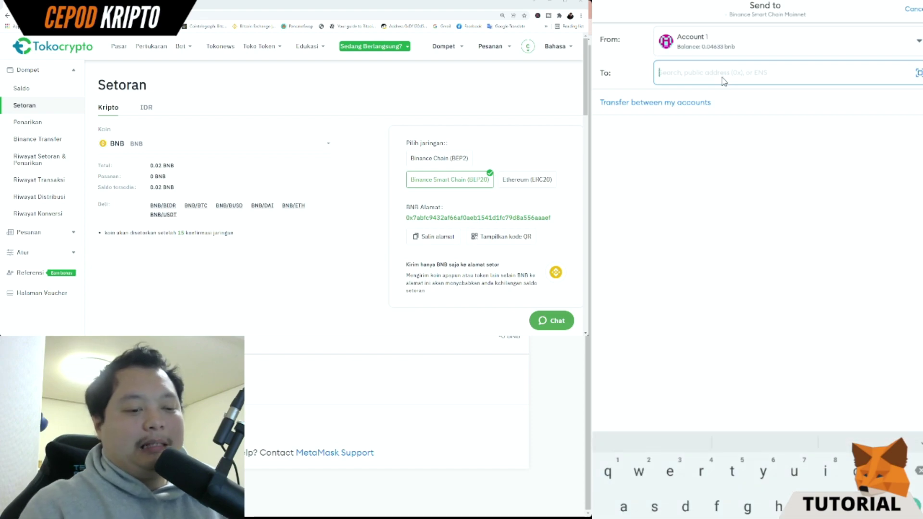
- Paste the deposit address as recipient, send the full BNB balance, and reload the Tokocrypto deposit page
key("ctrl+v")
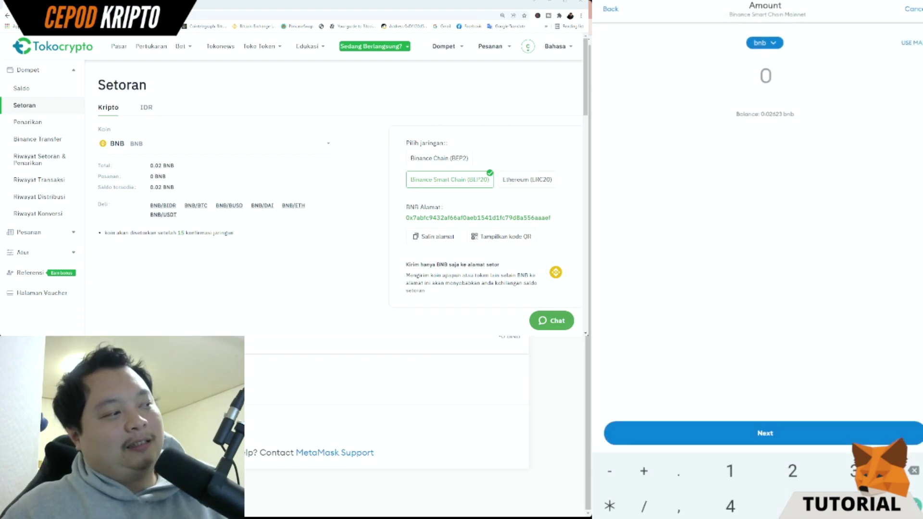
left_click(911, 44)
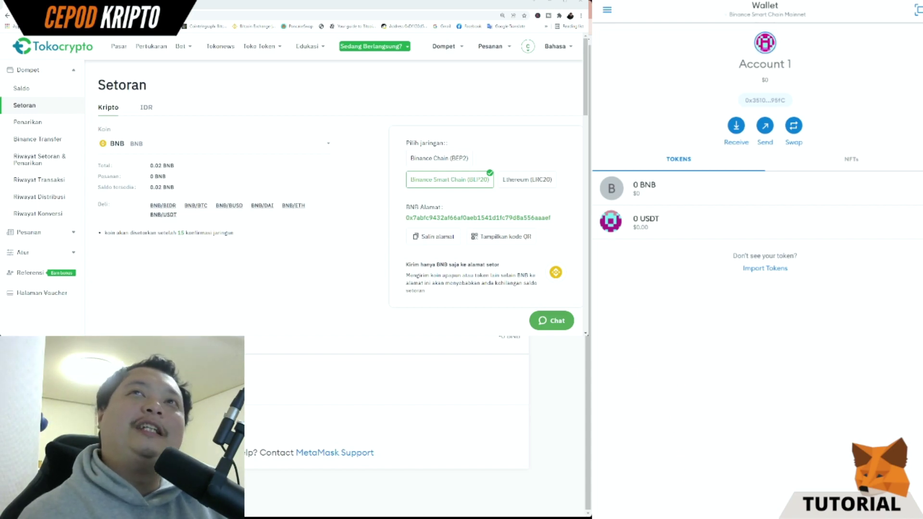
key("F5")
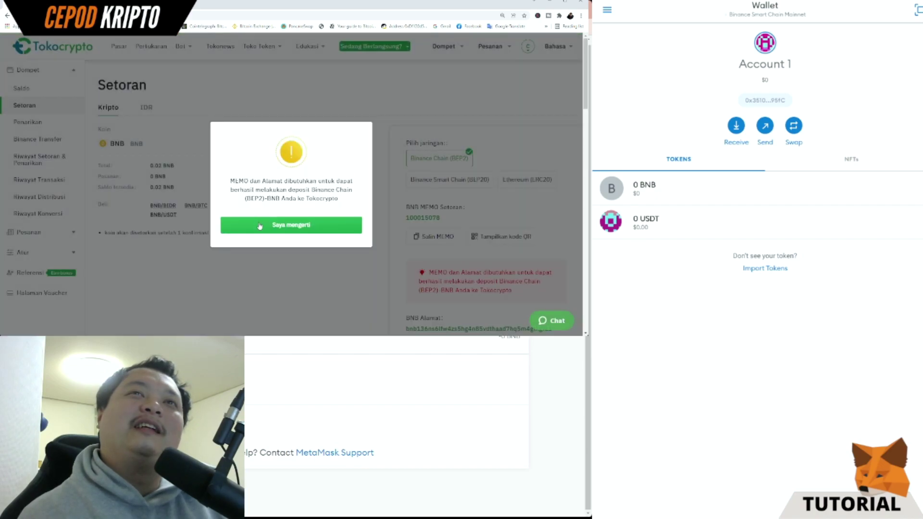
left_click(260, 226)
- Review and highlight the recent BNB deposit details, then return to the MetaMask wallet window
scroll(261, 225, "down", 4)
scroll(260, 223, "down", 3)
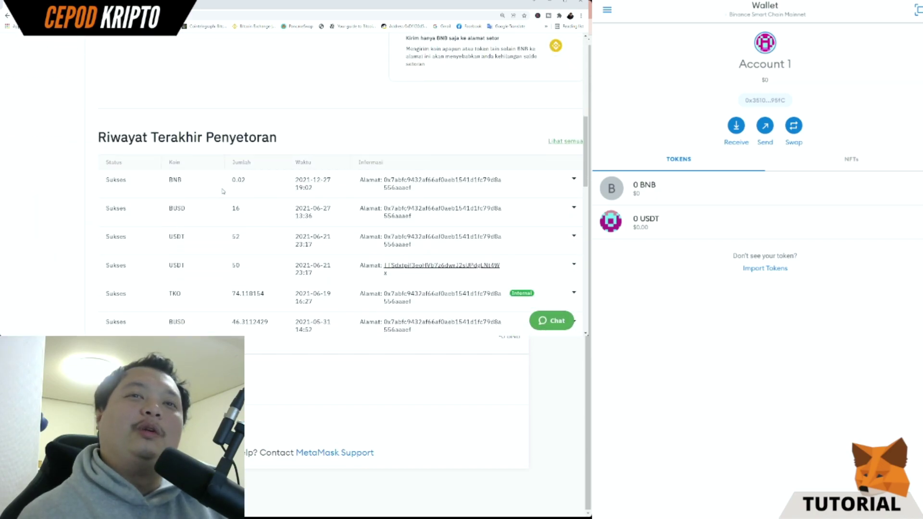
scroll(220, 189, "up", 7)
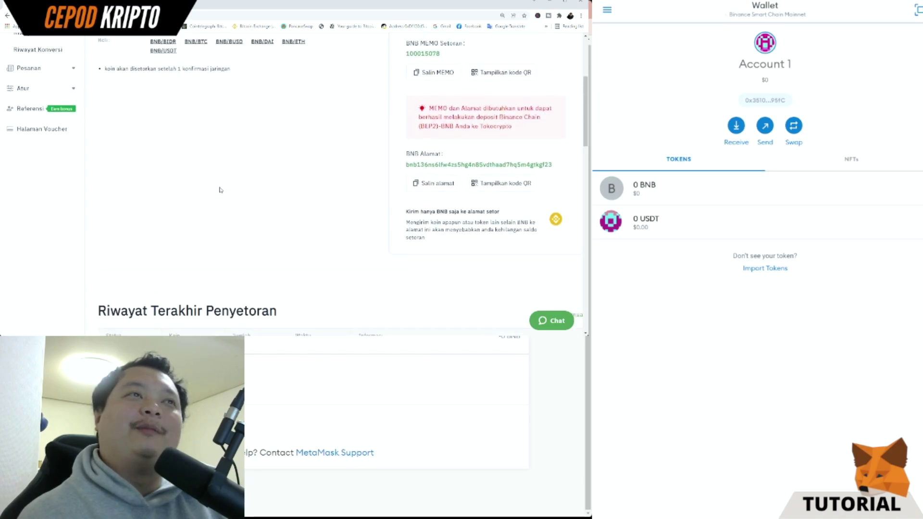
scroll(294, 244, "down", 5)
scroll(294, 243, "up", 3)
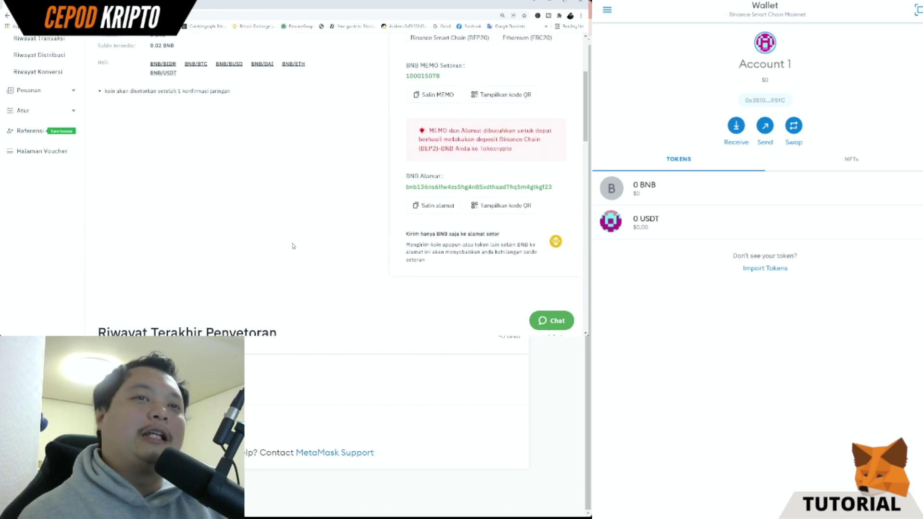
scroll(293, 246, "down", 3)
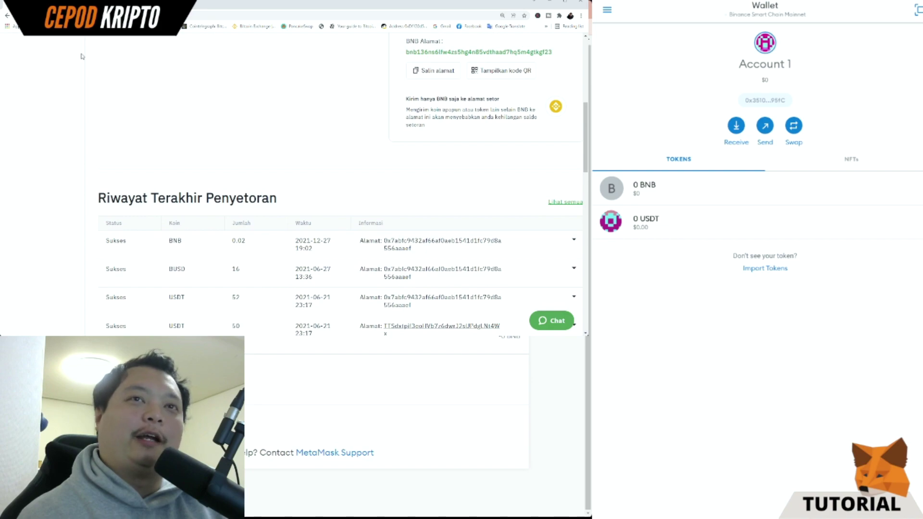
scroll(210, 180, "up", 7)
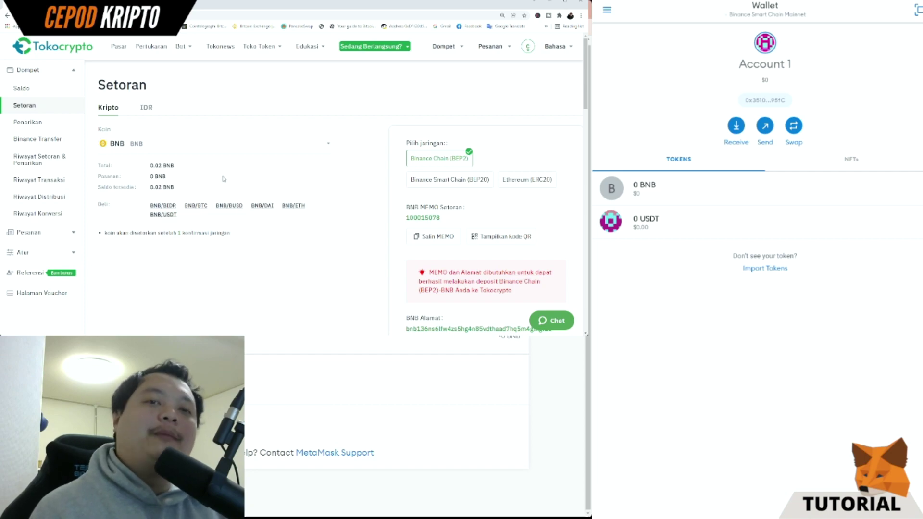
scroll(156, 123, "down", 5)
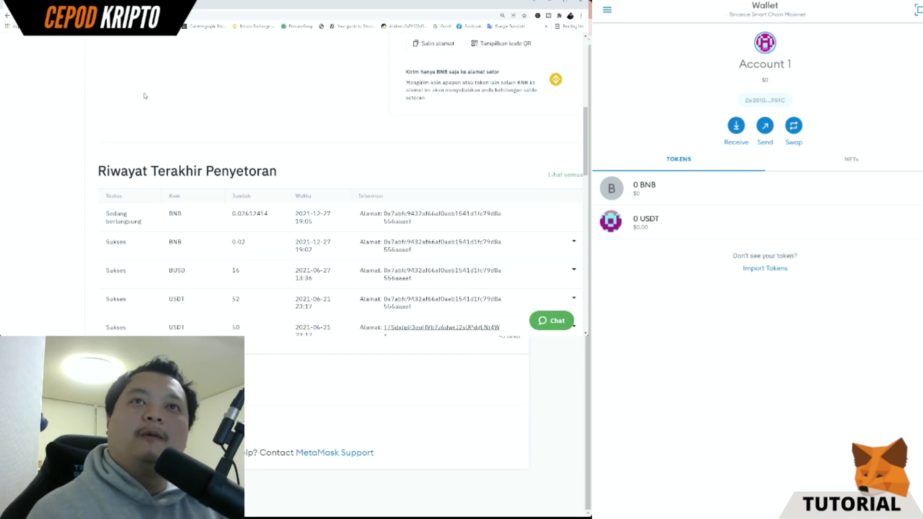
left_click_drag(113, 214, 147, 225)
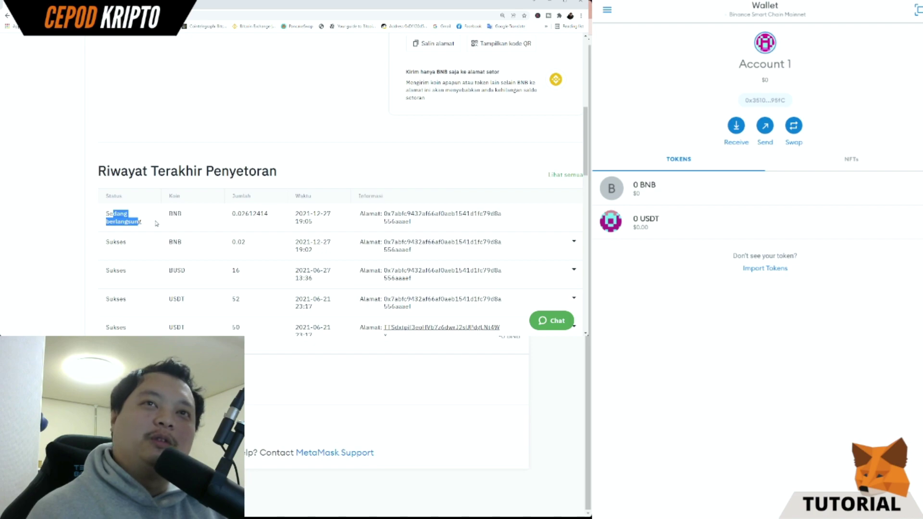
left_click_drag(242, 214, 268, 242)
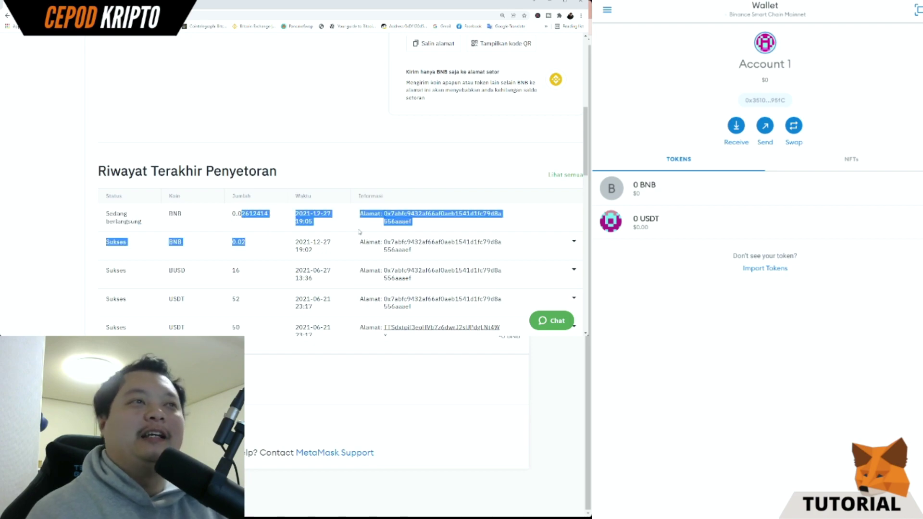
left_click(616, 285)
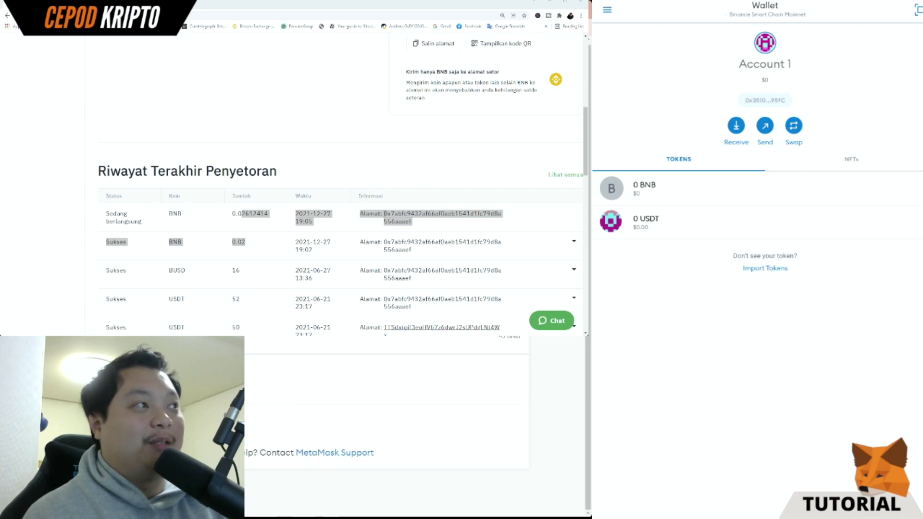
key("alt+Tab")
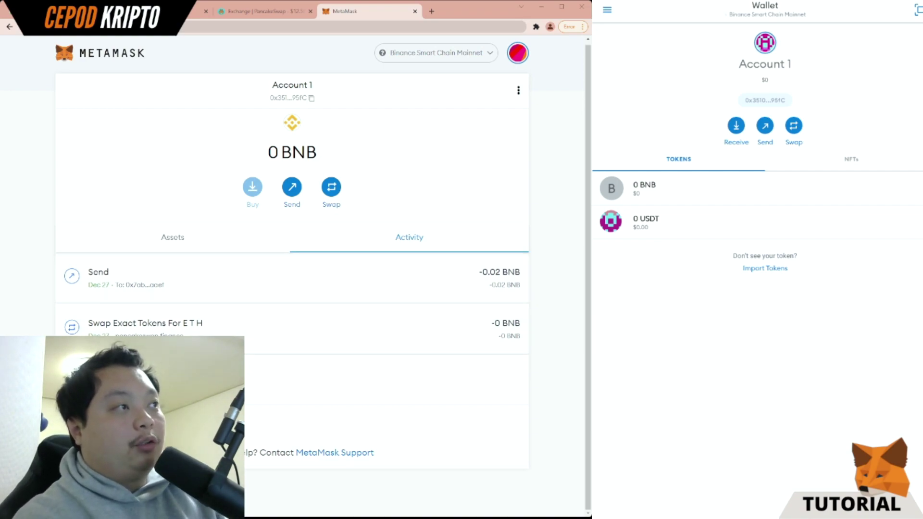
- Start exporting Account 1's private key from Account details, and open the phone app's menu
left_click(518, 91)
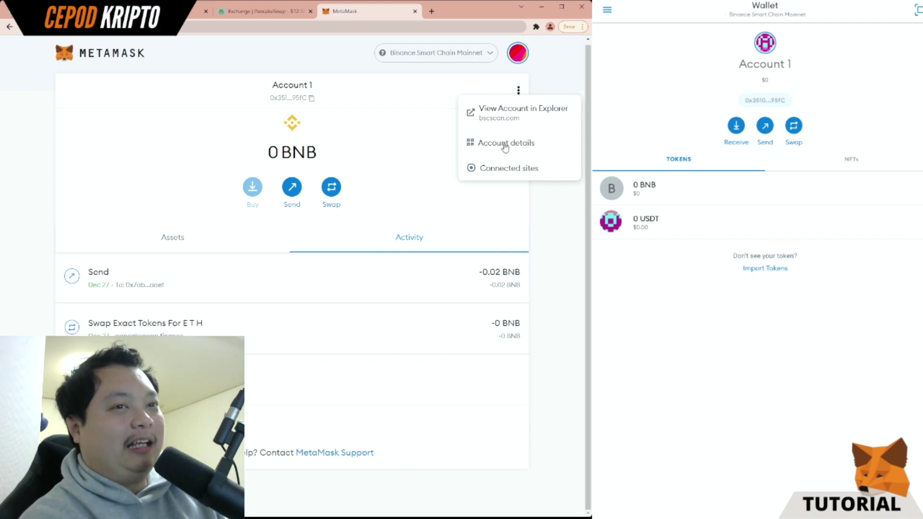
left_click(504, 147)
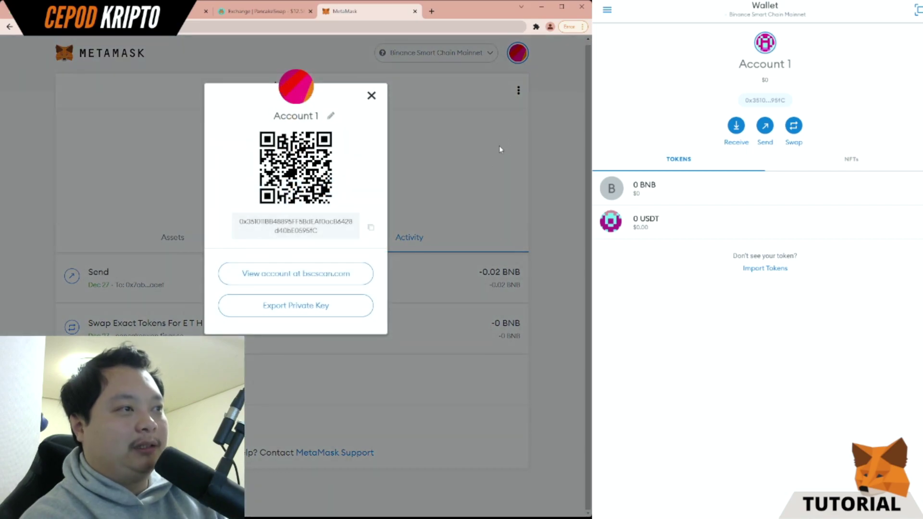
left_click(319, 305)
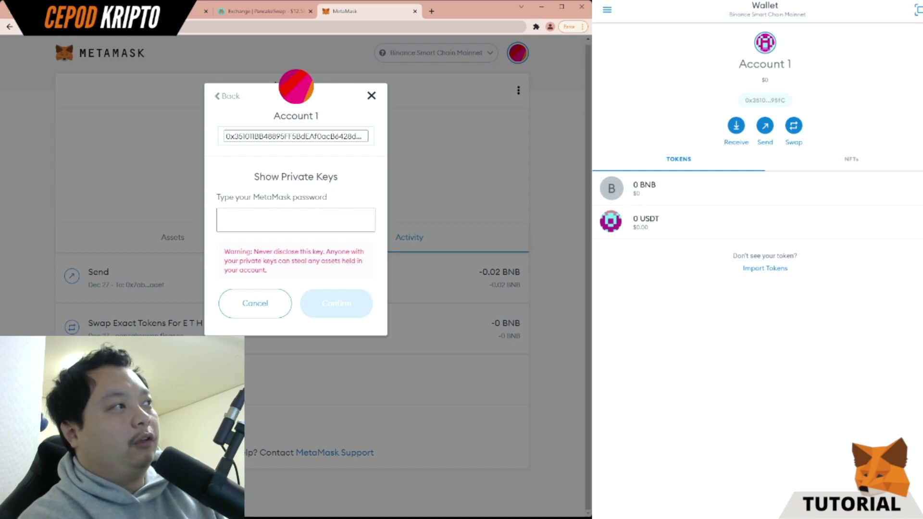
left_click(608, 10)
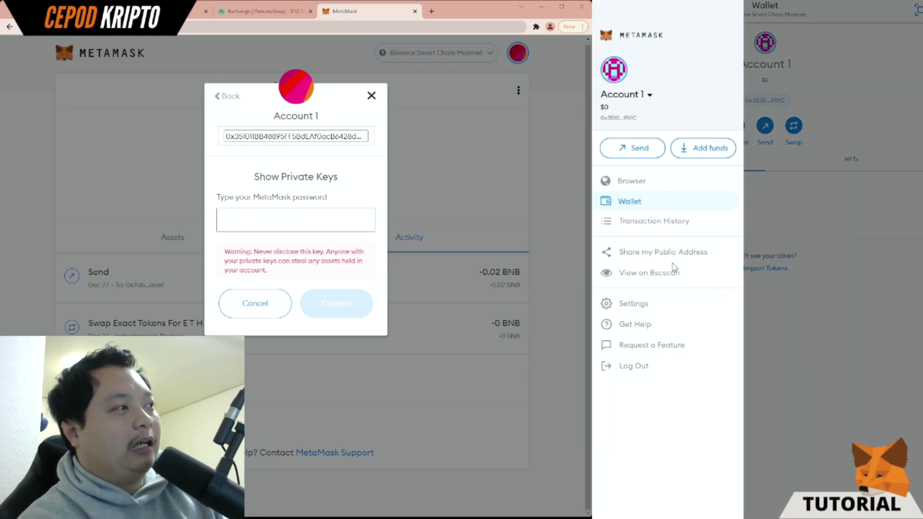
- On the phone, choose Show private key under Settings; type the wallet password on desktop
left_click(648, 304)
scroll(716, 259, "down", 3)
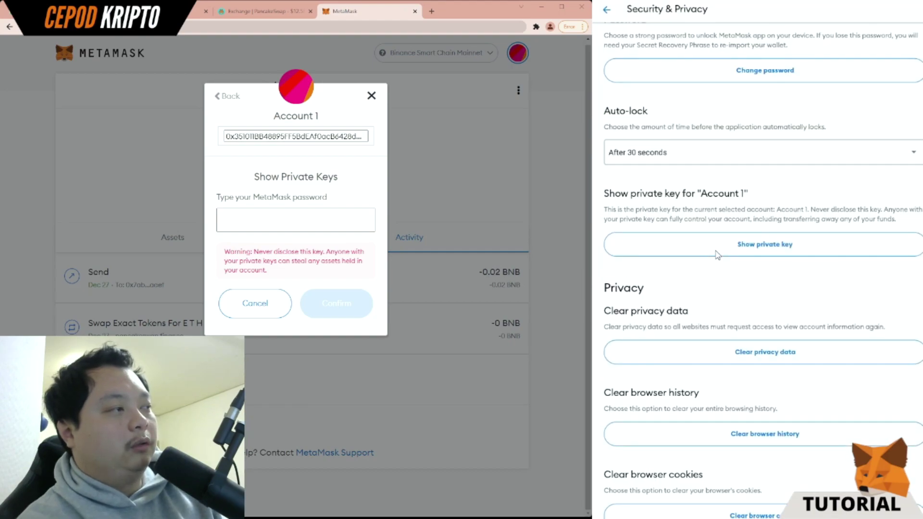
scroll(720, 260, "up", 5)
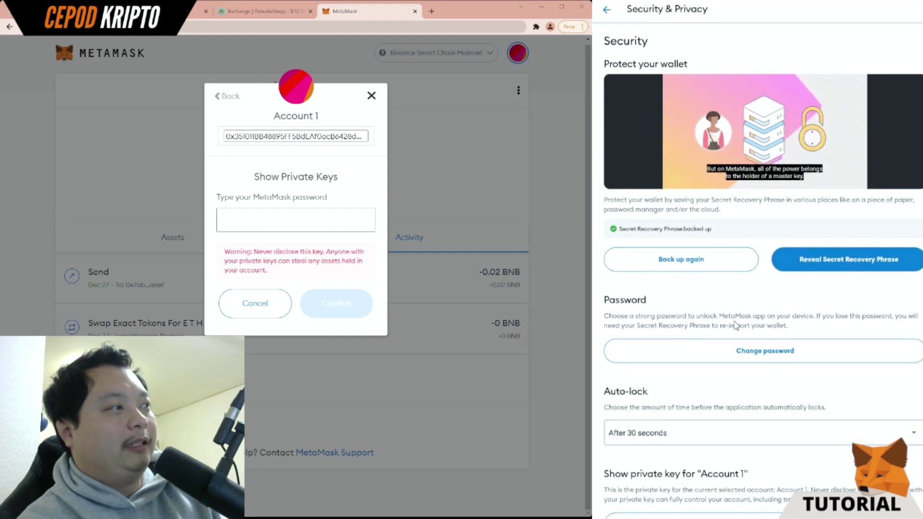
scroll(735, 325, "down", 5)
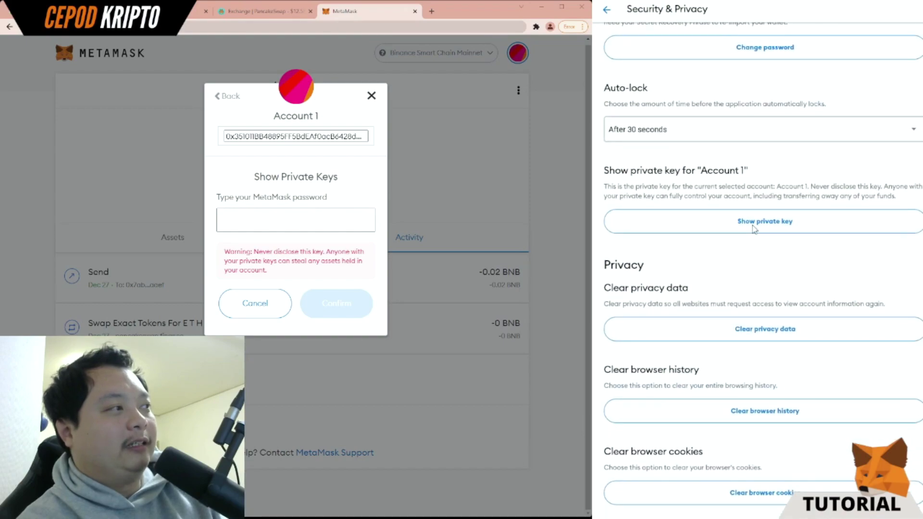
left_click(754, 225)
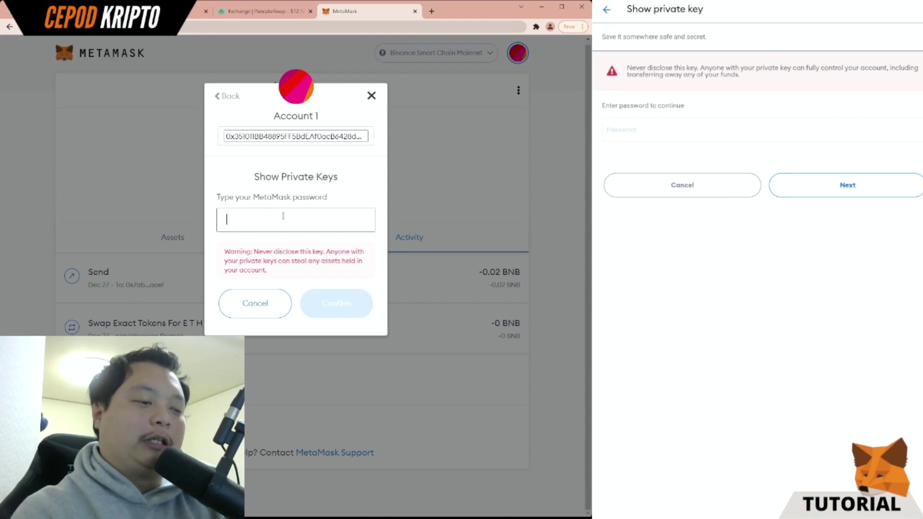
type("•••••••••••••••")
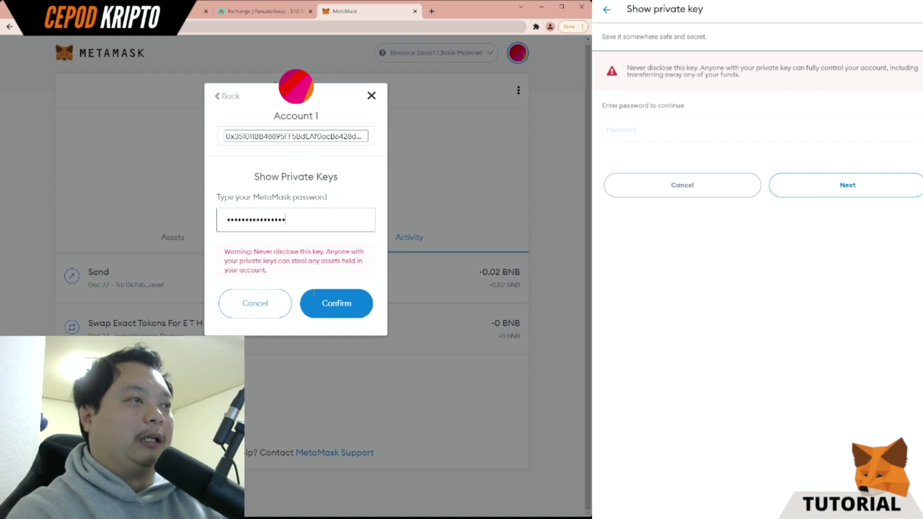
- Reveal and copy Account 1's private key on desktop, reveal it on the phone, then go back
left_click(336, 315)
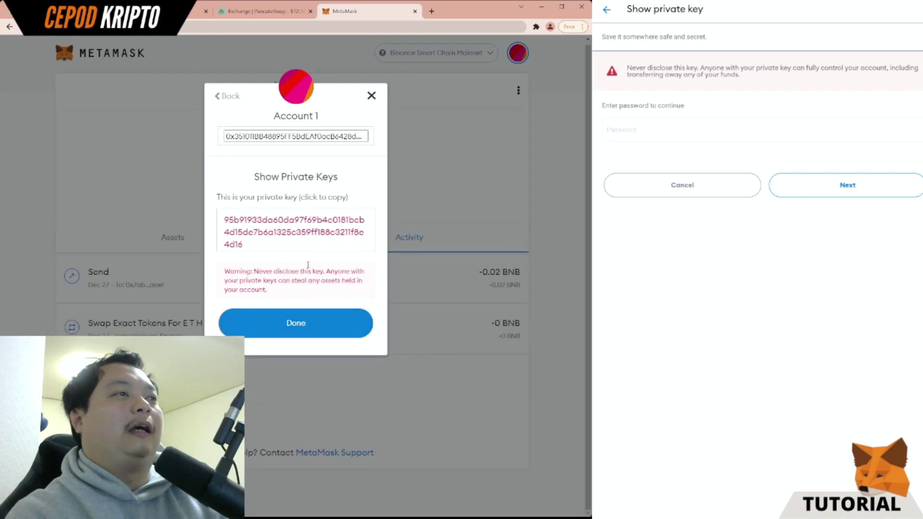
left_click(288, 245)
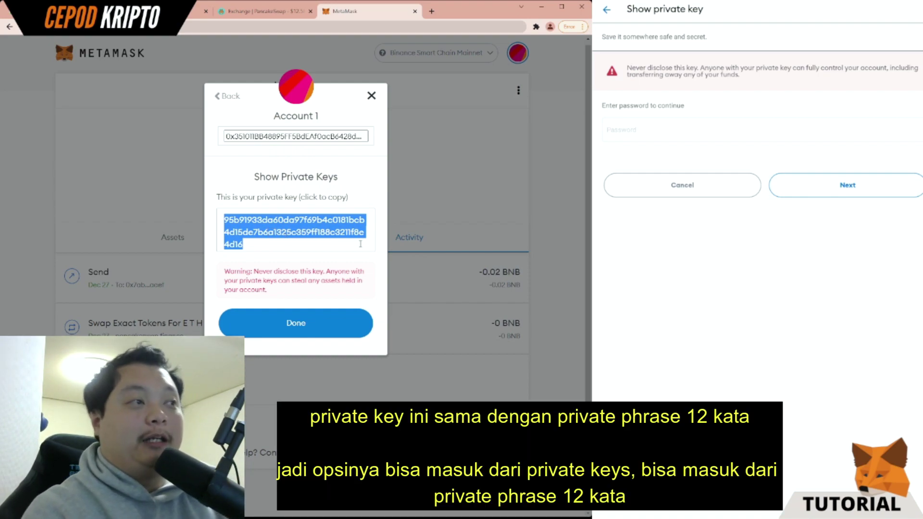
left_click(646, 130)
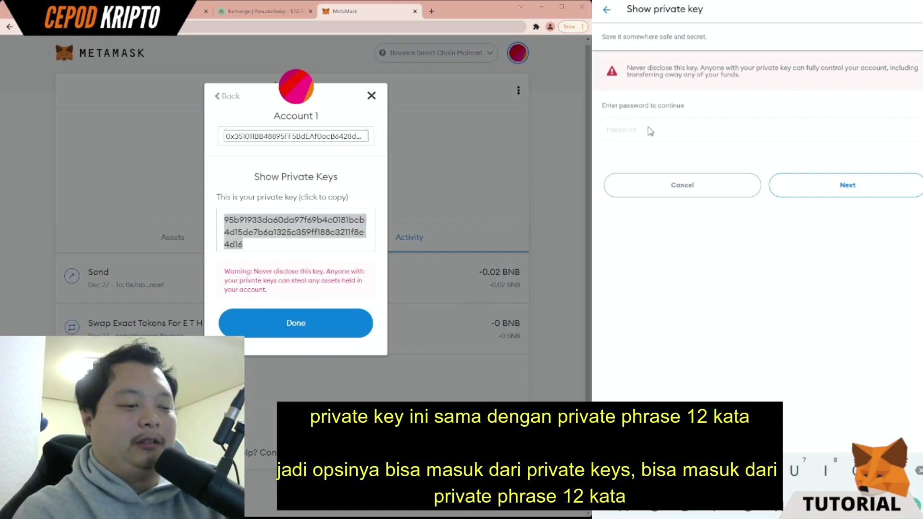
type("••••••••")
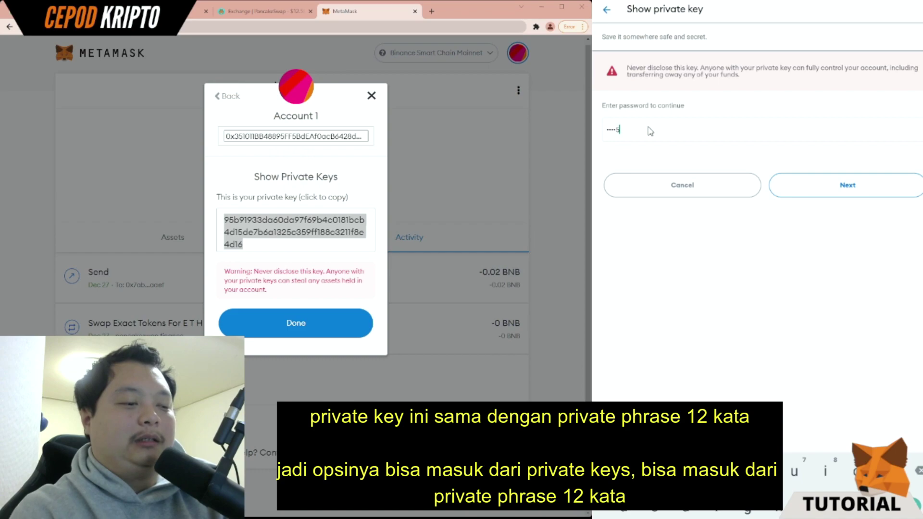
type("••")
left_click(838, 185)
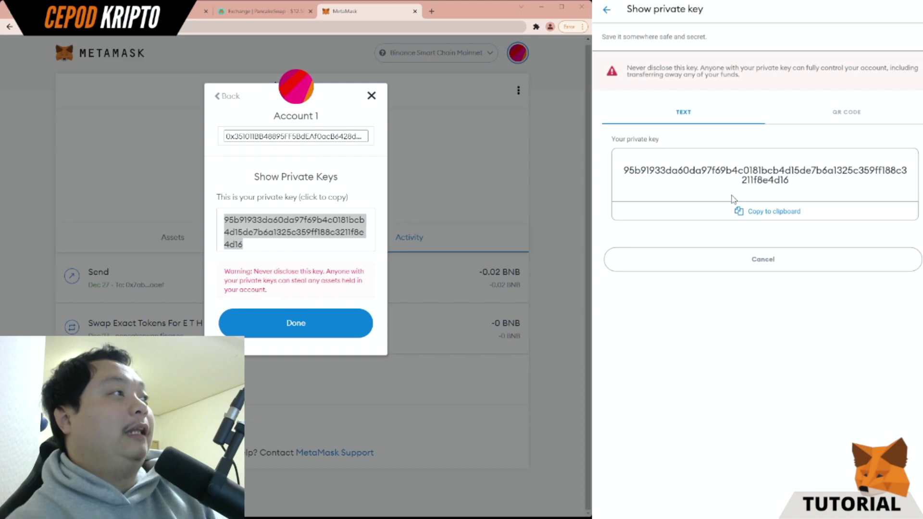
left_click(606, 9)
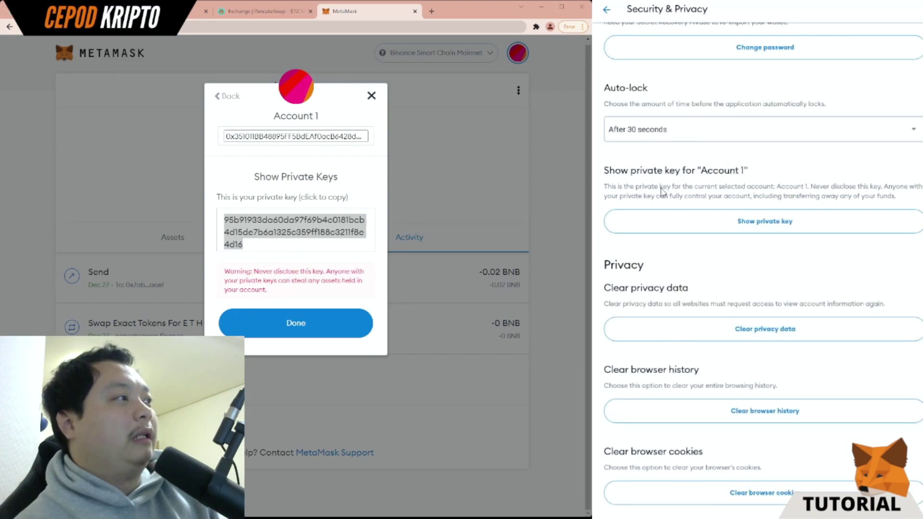
- Briefly open the recovery-phrase backup in Security & Privacy, then back out
scroll(684, 239, "up", 3)
scroll(685, 239, "up", 2)
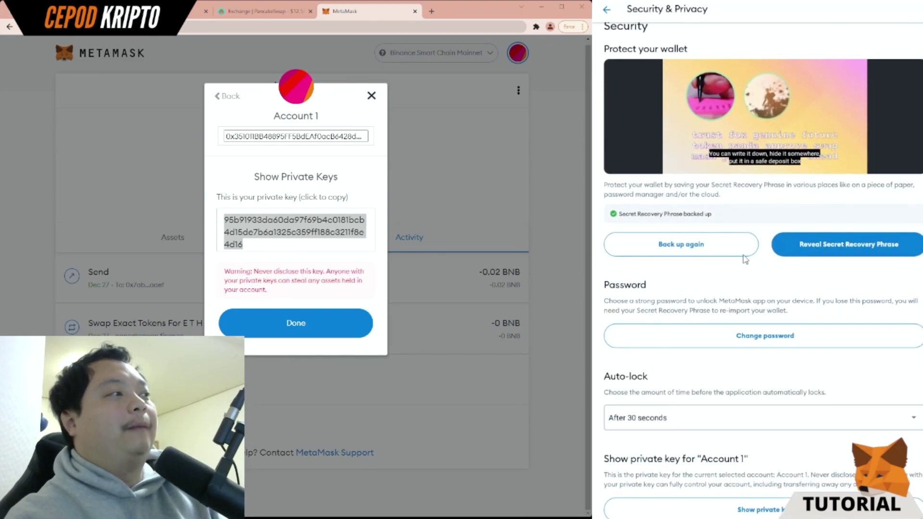
left_click(736, 247)
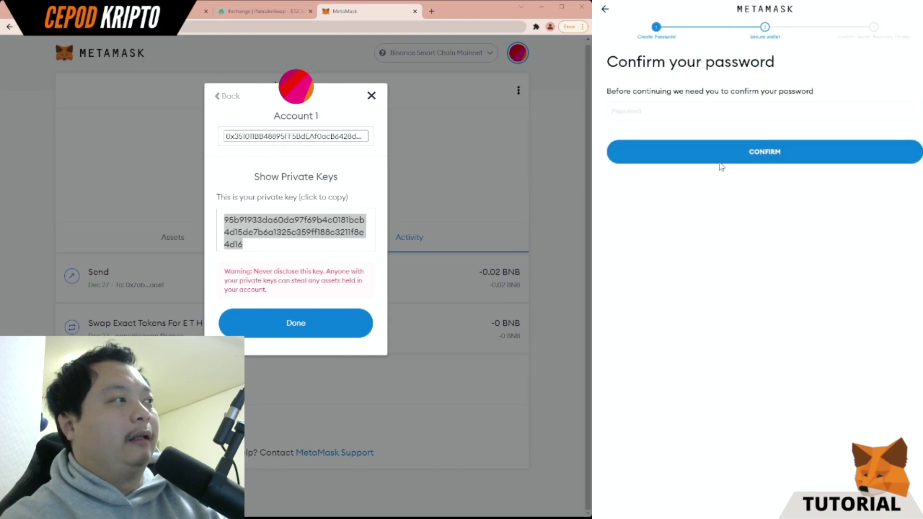
left_click(606, 10)
- Reveal the Secret Recovery Phrase on the phone, retyping the mistyped password, then focus the desktop
left_click(846, 244)
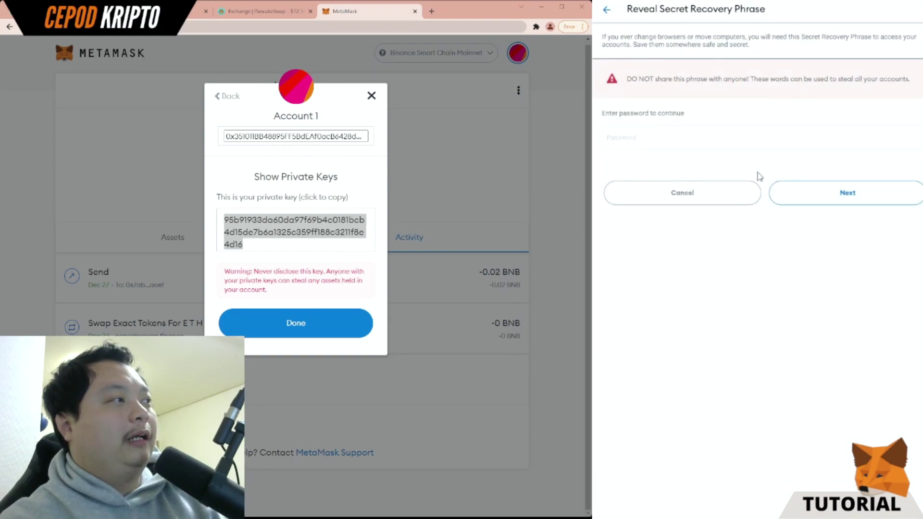
left_click(726, 141)
type("********4*")
left_click(823, 195)
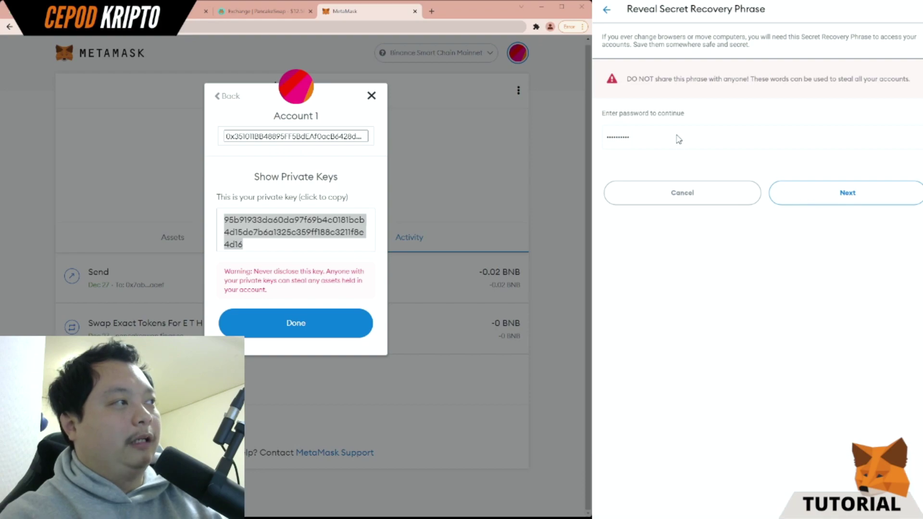
left_click(632, 139)
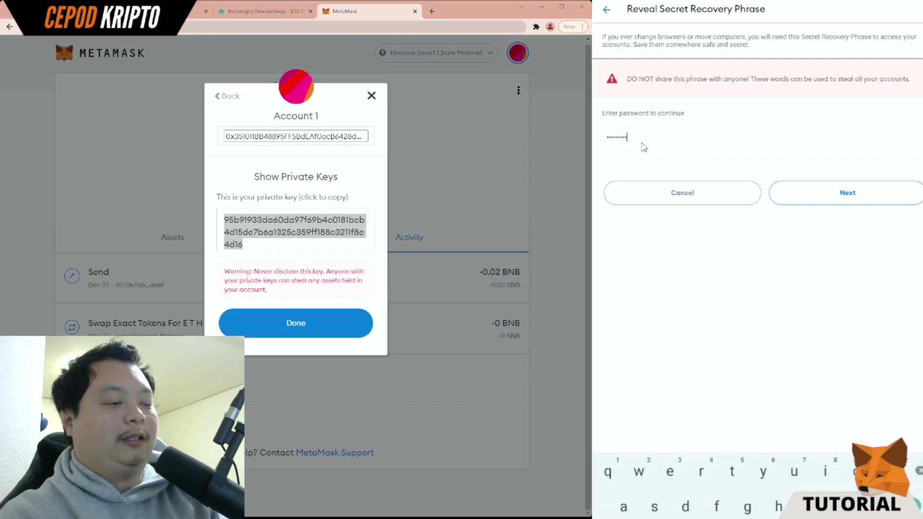
key("BackSpace")
key("BackSpace")
key("BackSpace")
key("BackSpace")
key("BackSpace")
key("BackSpace")
key("BackSpace")
key("BackSpace")
key("BackSpace")
key("BackSpace")
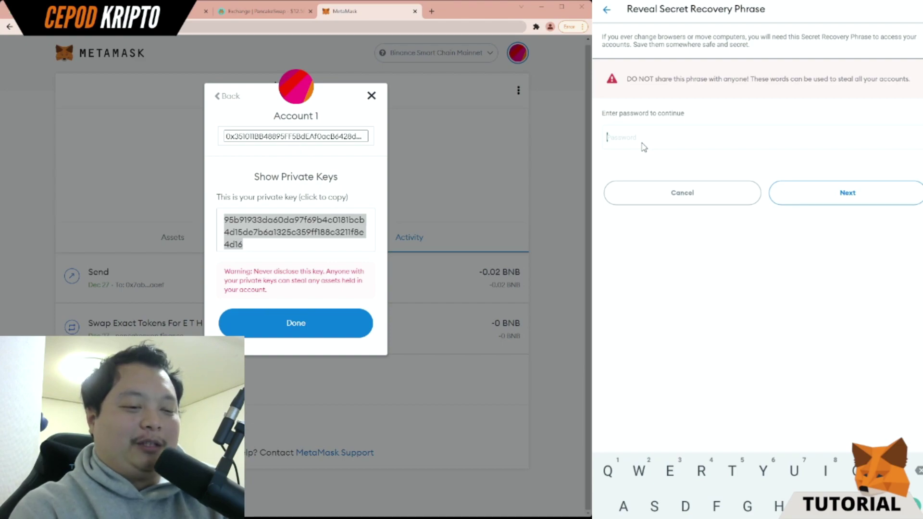
type("***4")
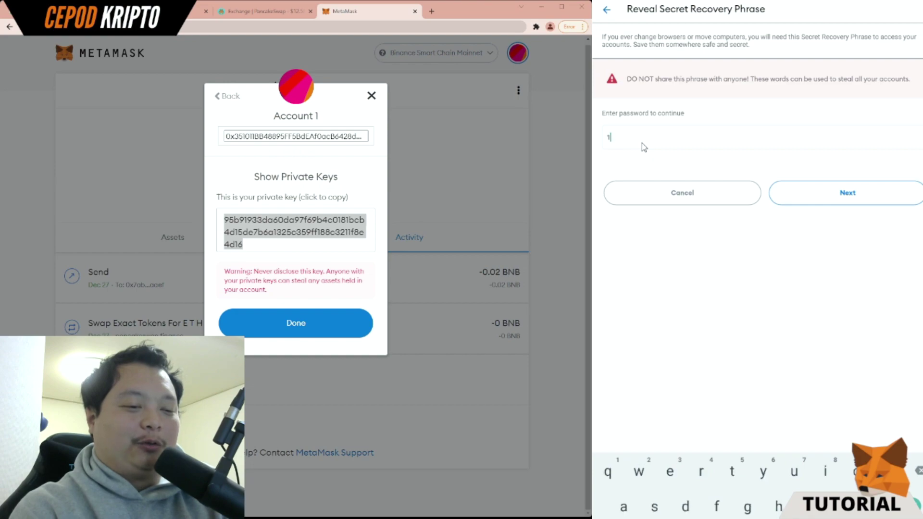
type("******d")
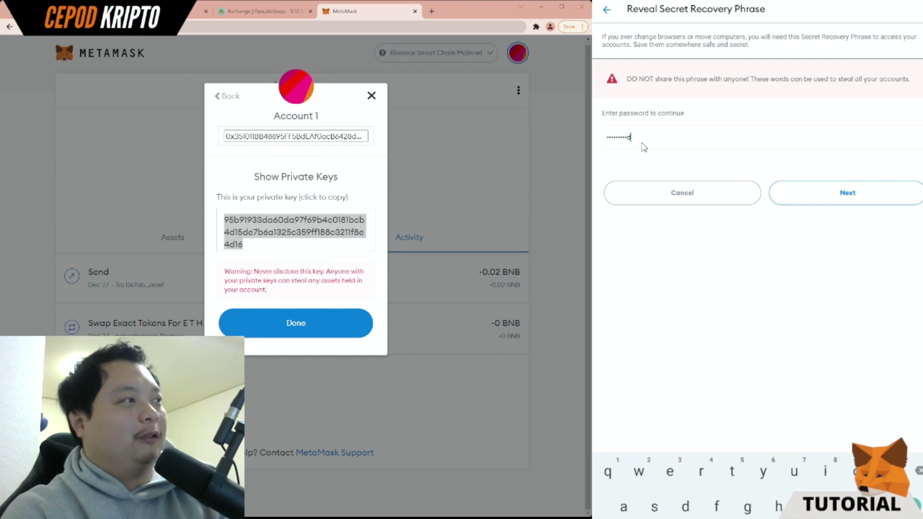
left_click(834, 200)
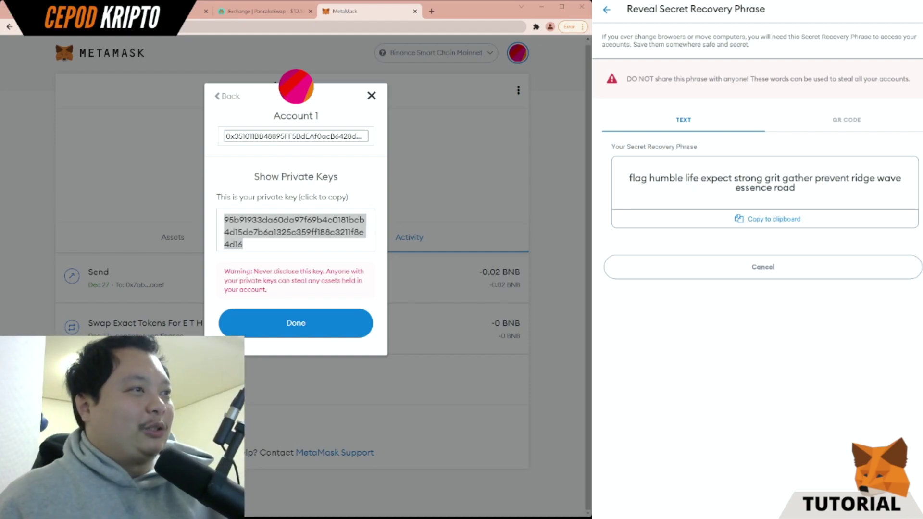
left_click(296, 232)
left_click(757, 189)
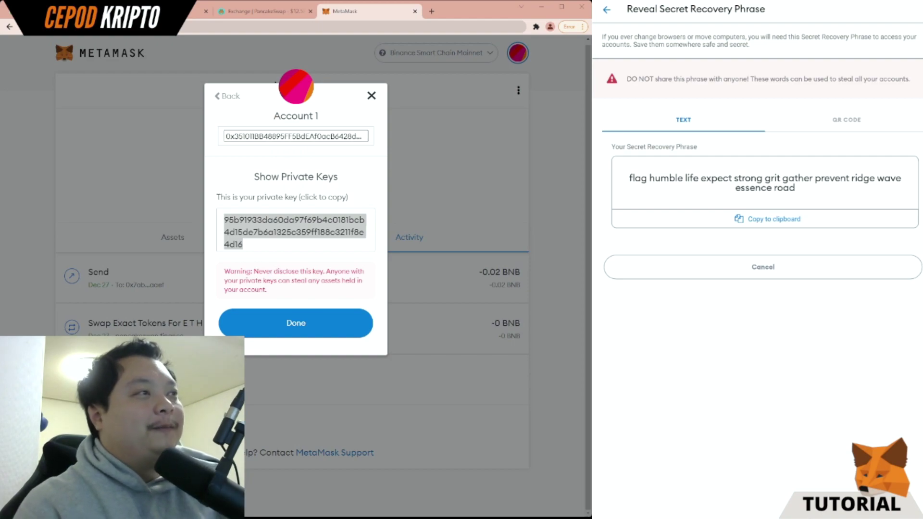
- Close the private-key export and open the desktop wallet's Advanced settings
left_click(406, 96)
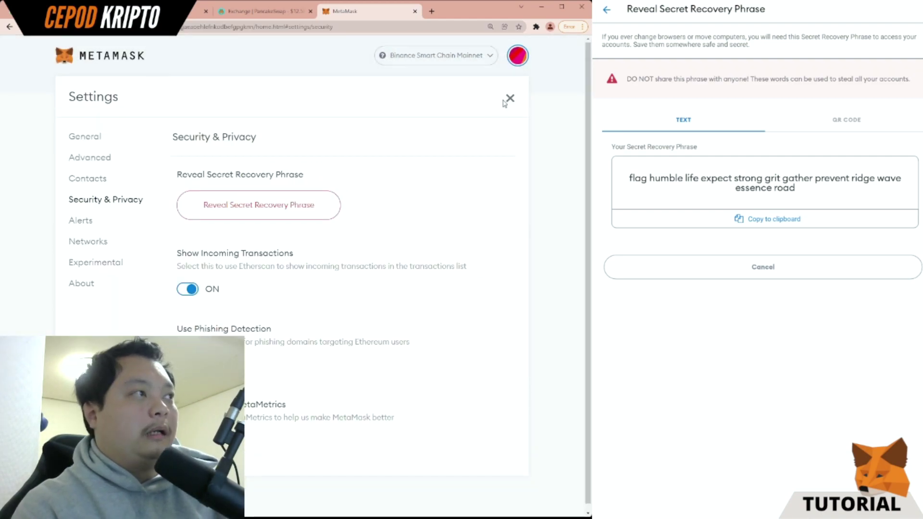
left_click(510, 99)
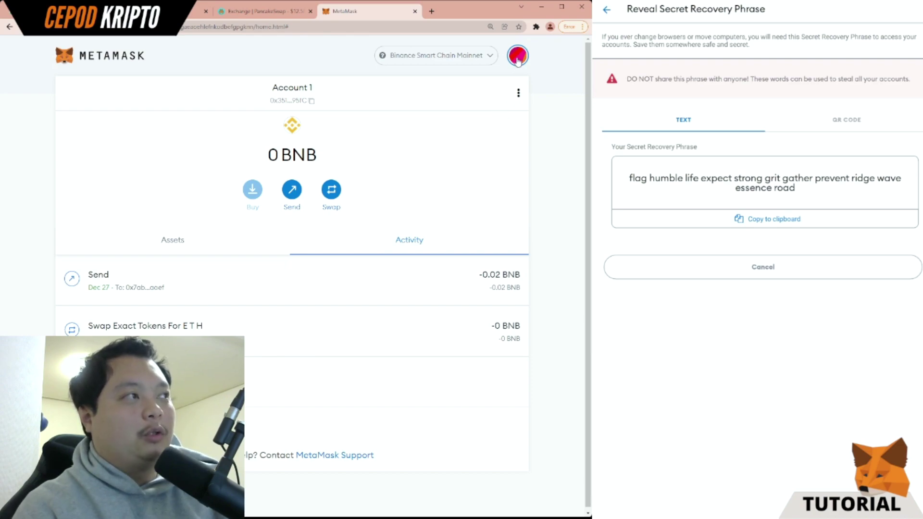
left_click(517, 57)
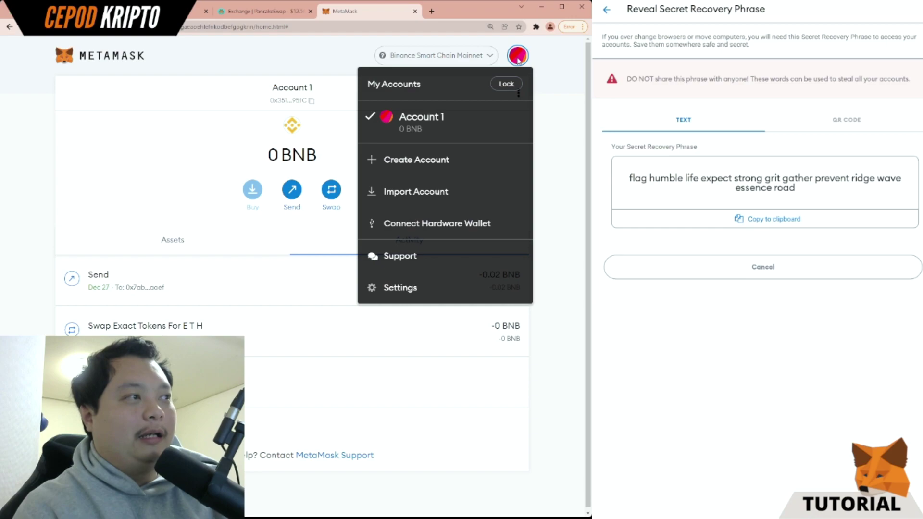
left_click(389, 288)
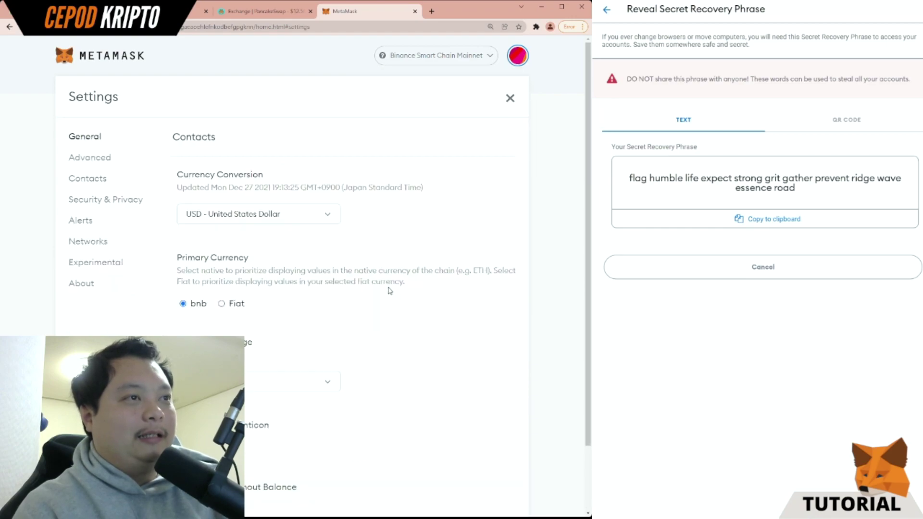
left_click(98, 158)
scroll(231, 303, "down", 4)
scroll(231, 306, "down", 12)
scroll(231, 304, "up", 15)
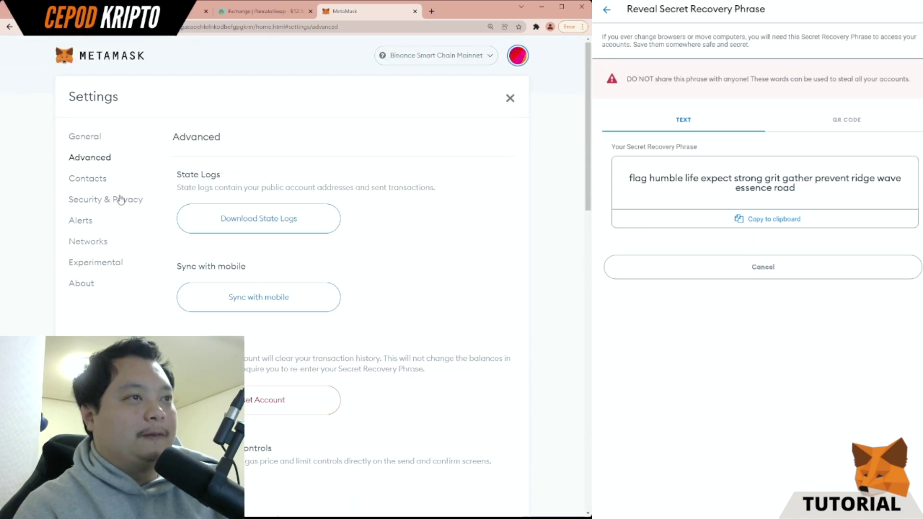
- Under Security & Privacy, start revealing the Secret Recovery Phrase and submit the wallet password
left_click(99, 181)
left_click(103, 202)
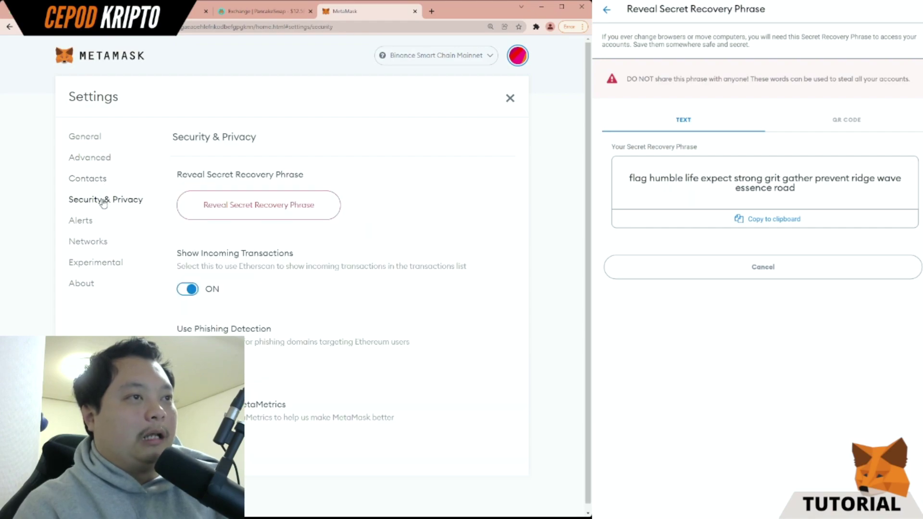
left_click(228, 213)
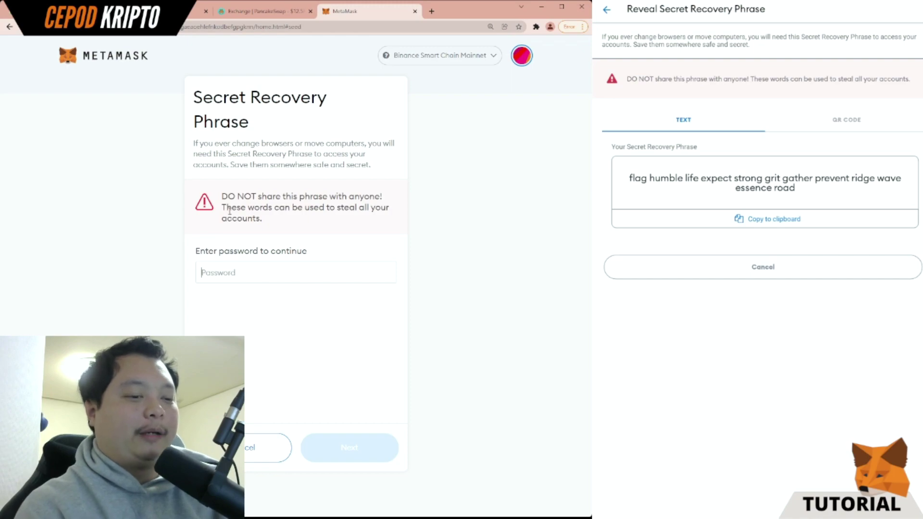
type("••••••••••••••••")
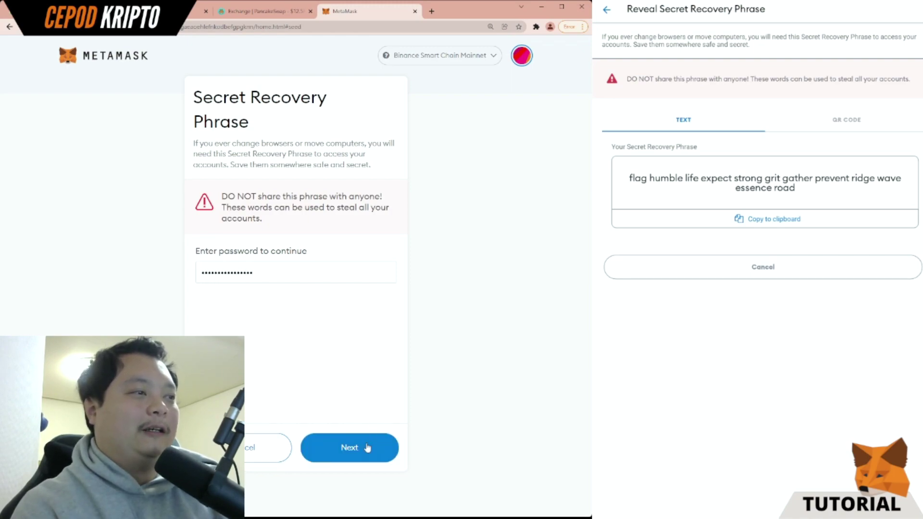
left_click(368, 446)
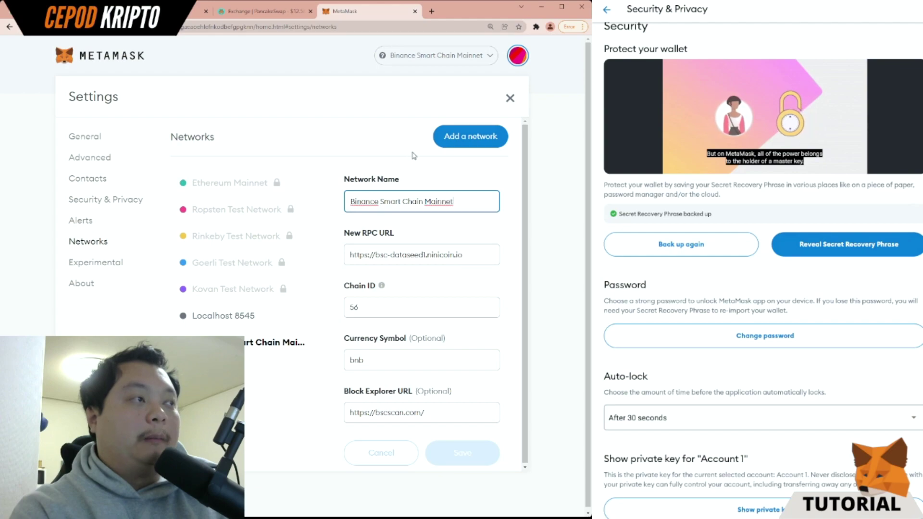
- Open MetaMask's empty Add a network form and a new Chrome tab beside it
left_click(459, 144)
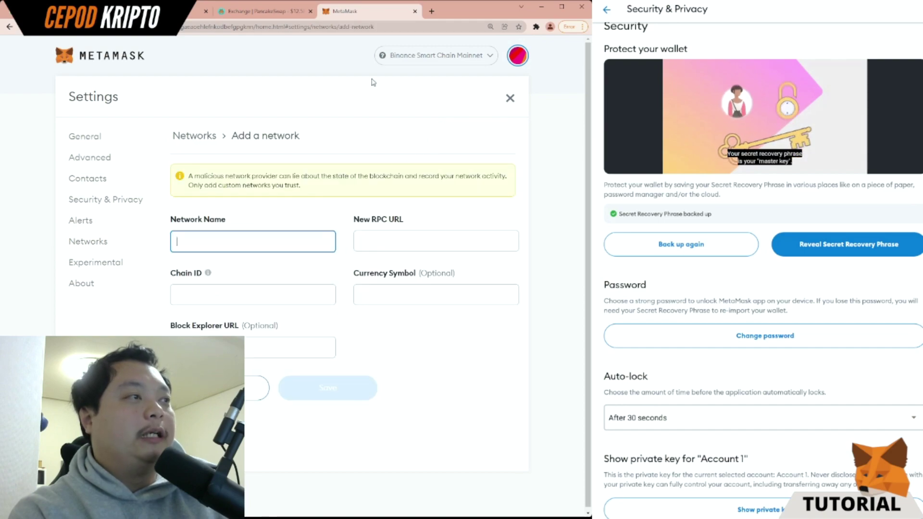
left_click(432, 12)
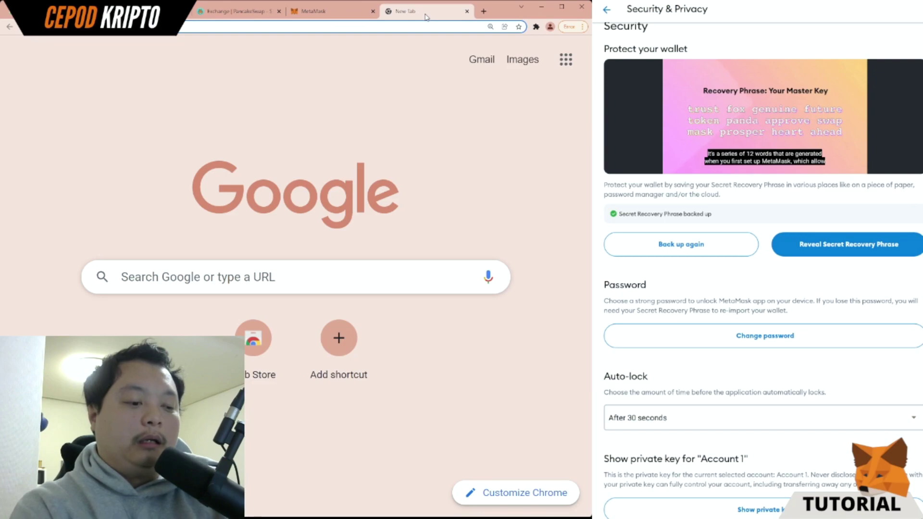
- Search Google for 'metamask polygon network add' and scroll the autofarm.network guide to its network details
type("metamask")
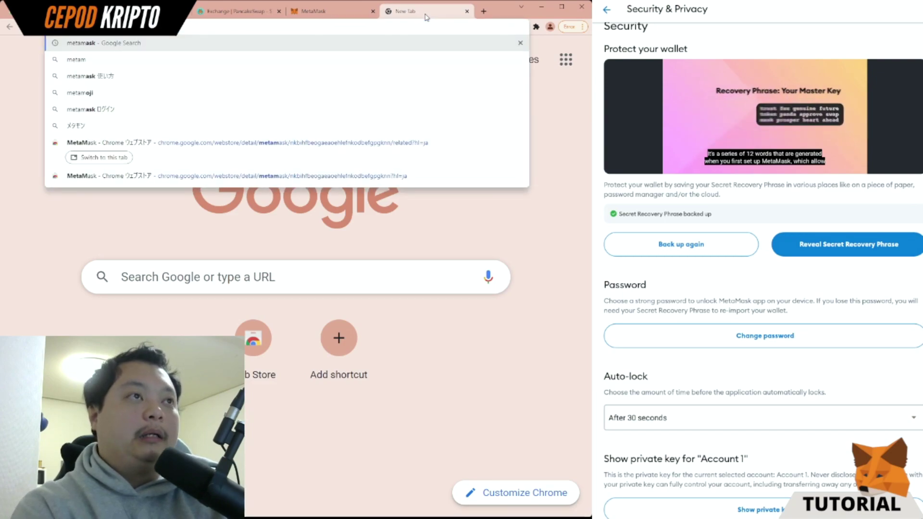
type(" polygon")
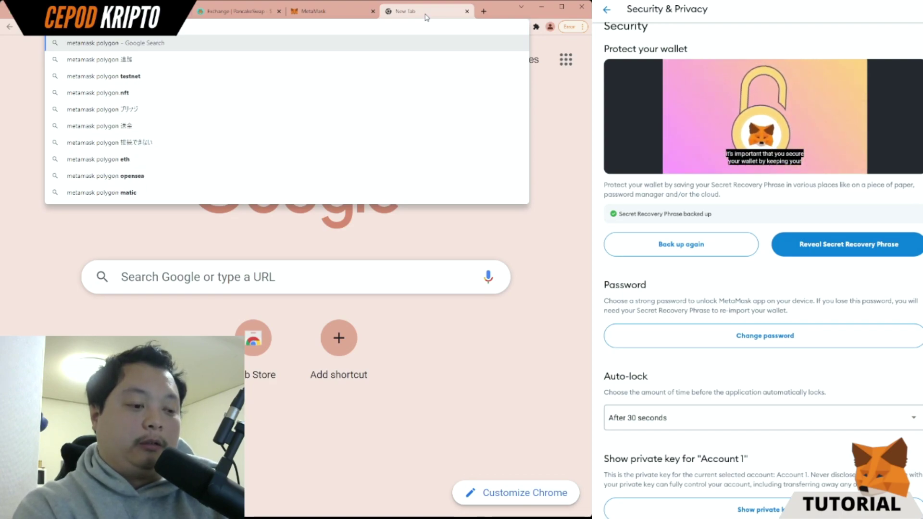
type(" network")
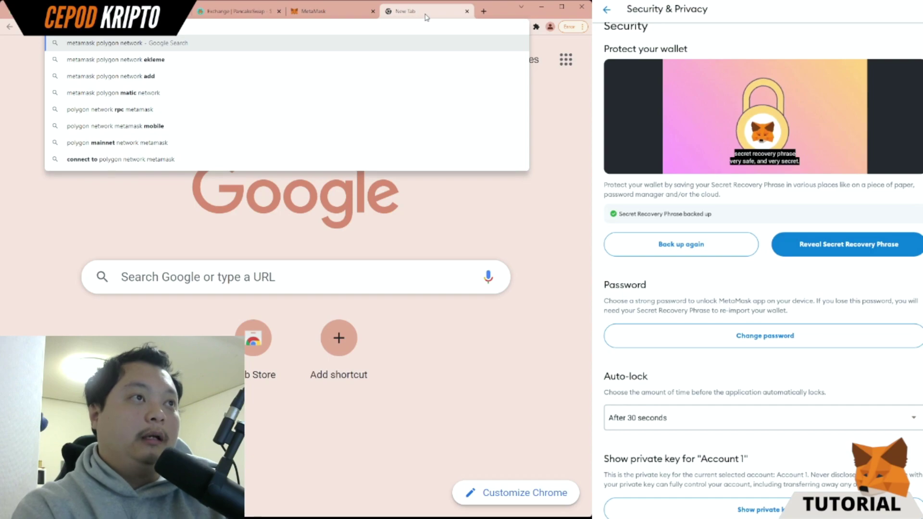
type(" add")
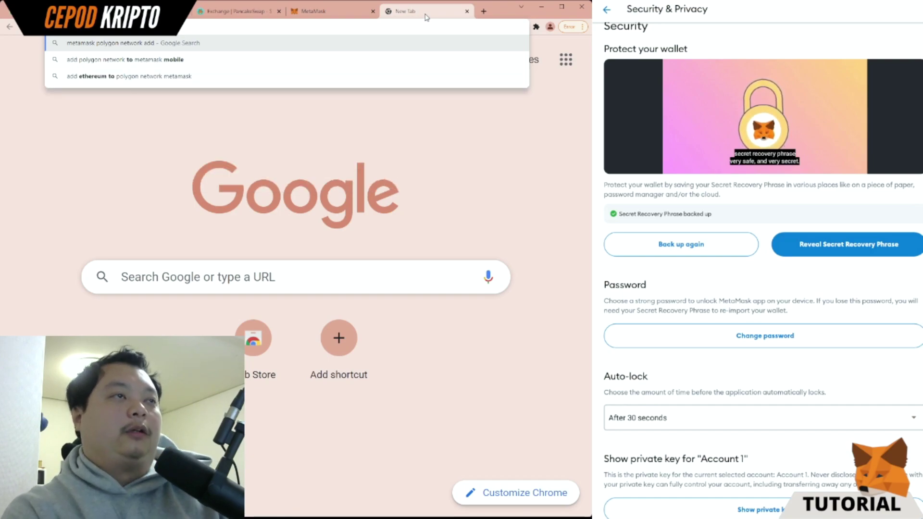
key("Return")
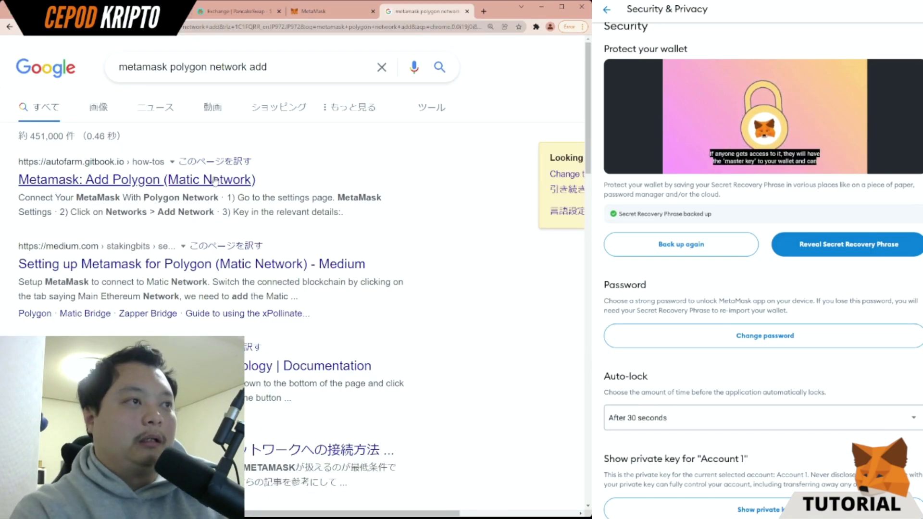
left_click(215, 182)
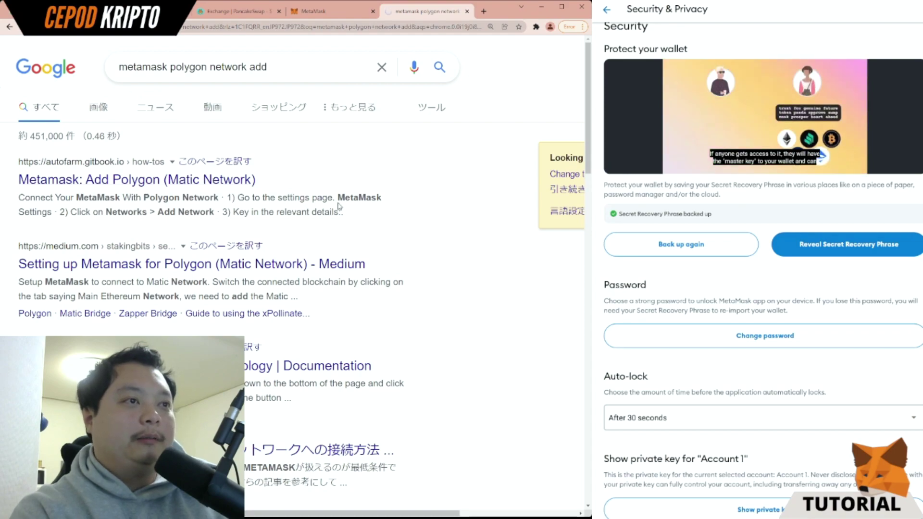
scroll(243, 302, "down", 8)
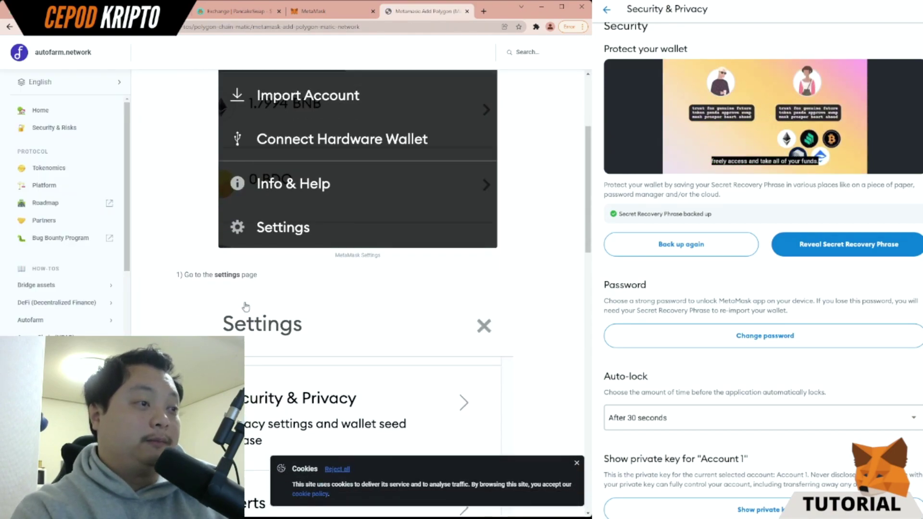
scroll(245, 306, "down", 10)
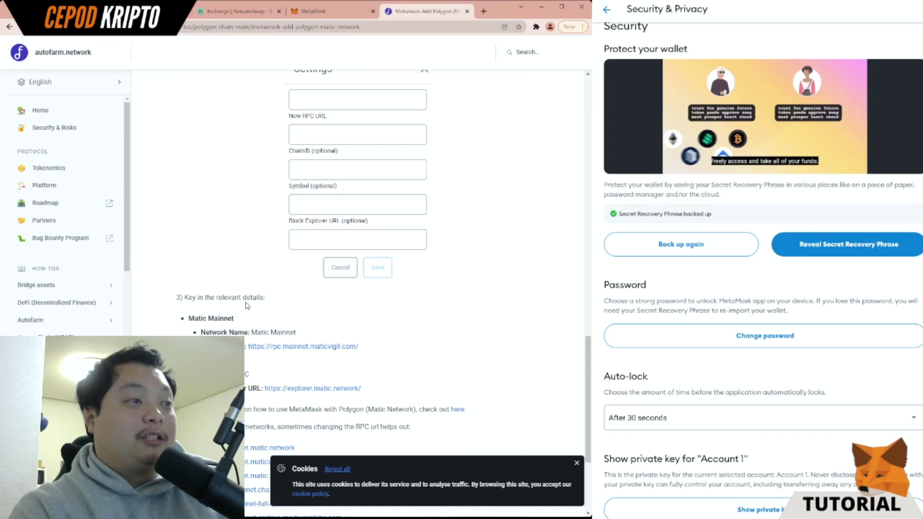
scroll(269, 326, "up", 12)
scroll(270, 325, "down", 9)
scroll(269, 325, "down", 3)
- Copy 'Matic Mainnet' from the guide and paste it as the Network Name
left_click(358, 11)
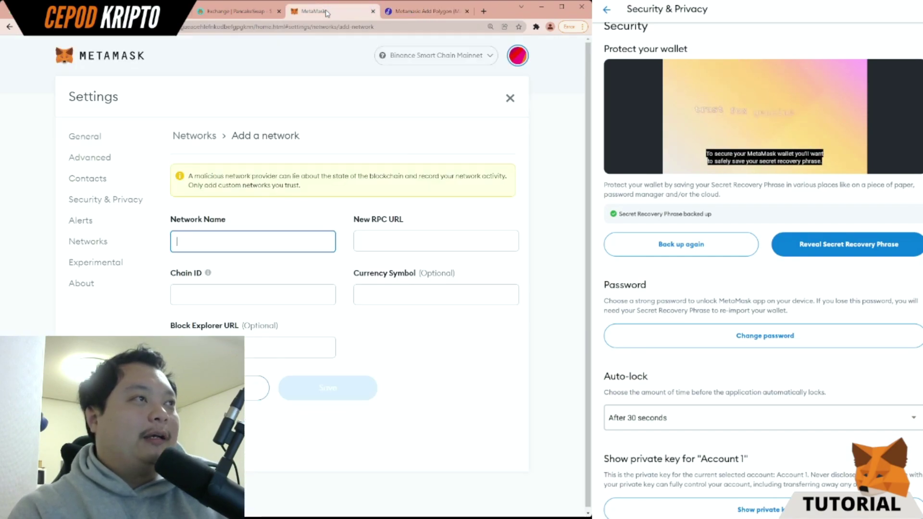
left_click(423, 11)
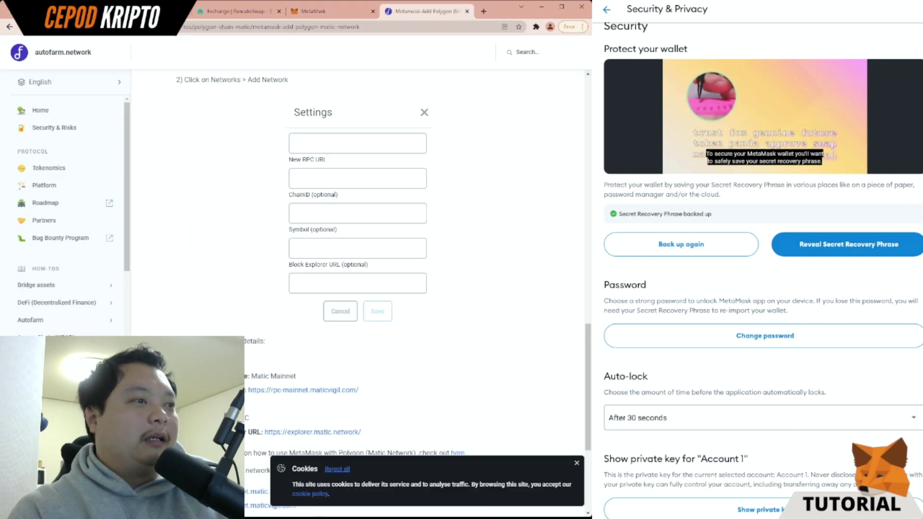
double_click(275, 376)
left_click_drag(254, 376, 303, 379)
key("ctrl+c")
left_click(315, 11)
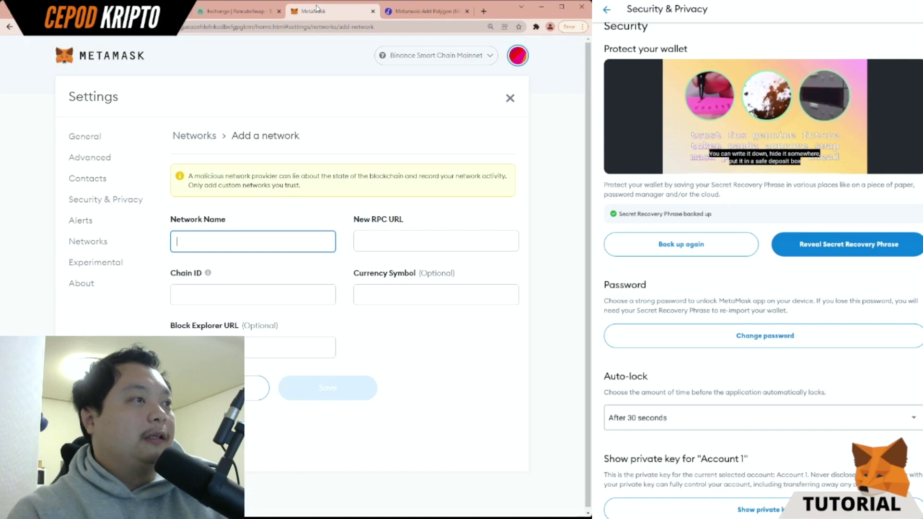
key("ctrl+v")
left_click(414, 11)
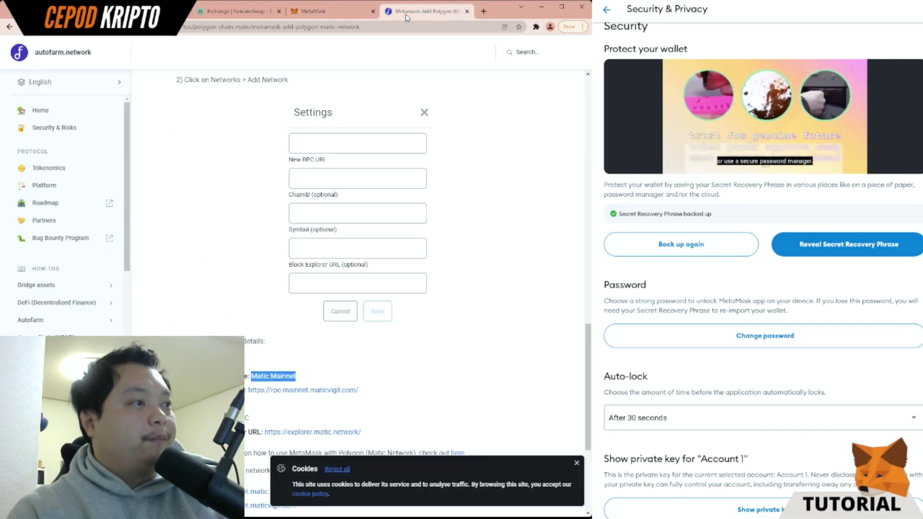
left_click(377, 391)
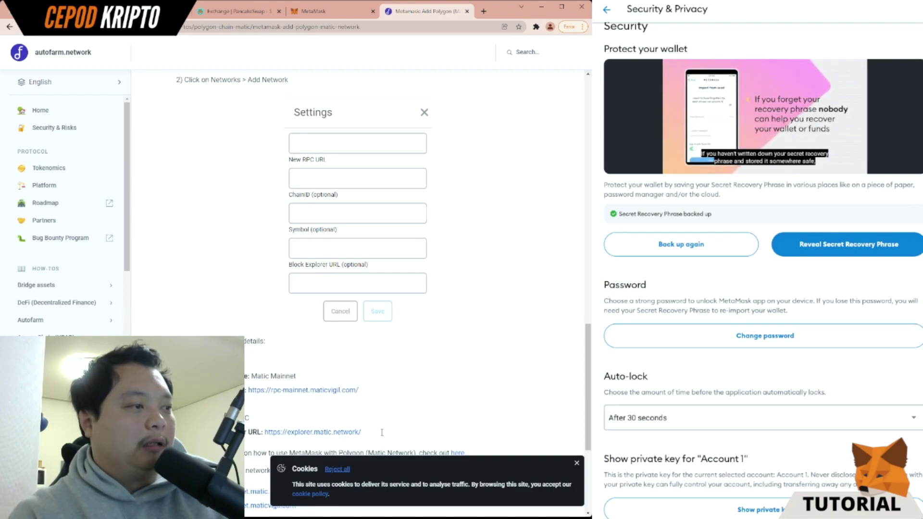
left_click(325, 15)
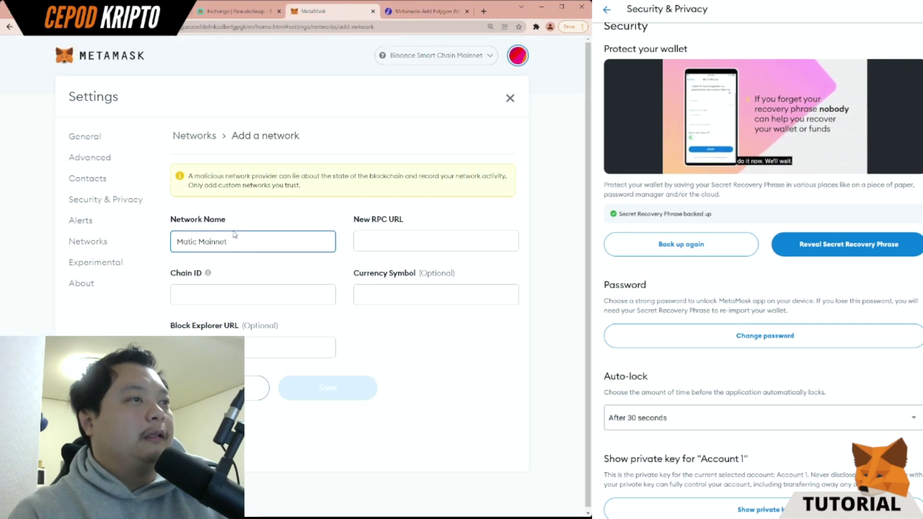
left_click(395, 235)
type("https://rpc-mainnet.maticvigil.com/")
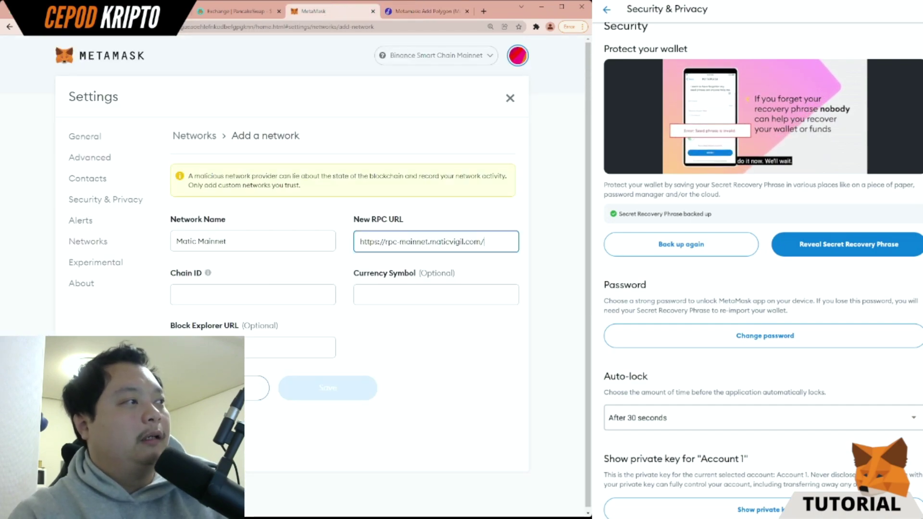
left_click(721, 303)
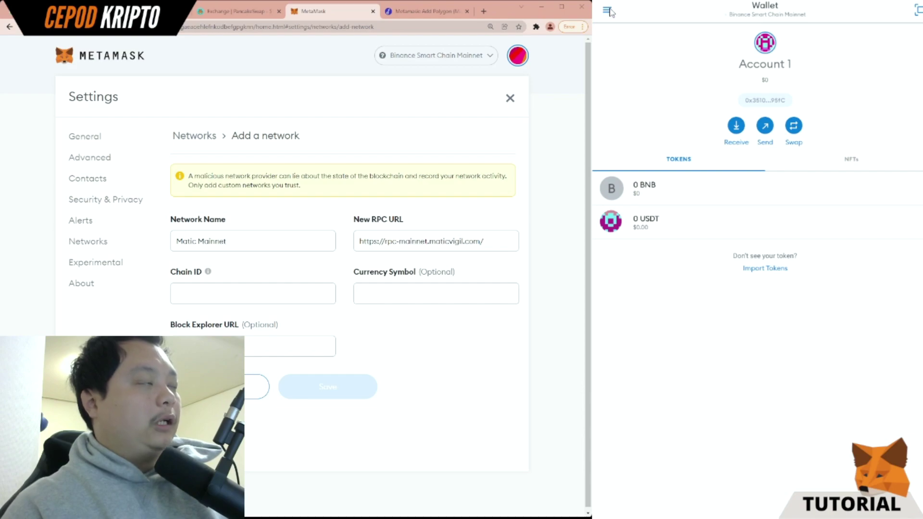
left_click(608, 11)
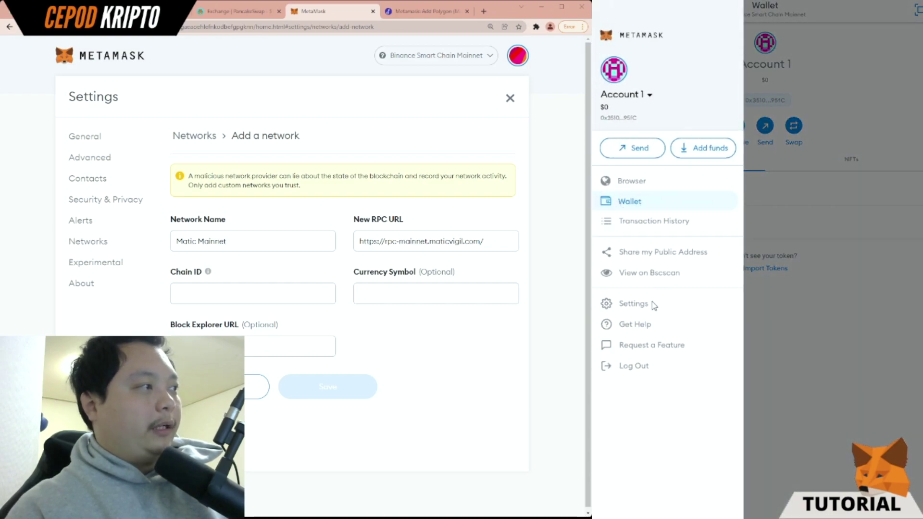
- Open the phone's New RPC Network form via Settings > Networks, then view the autofarm guide
left_click(651, 306)
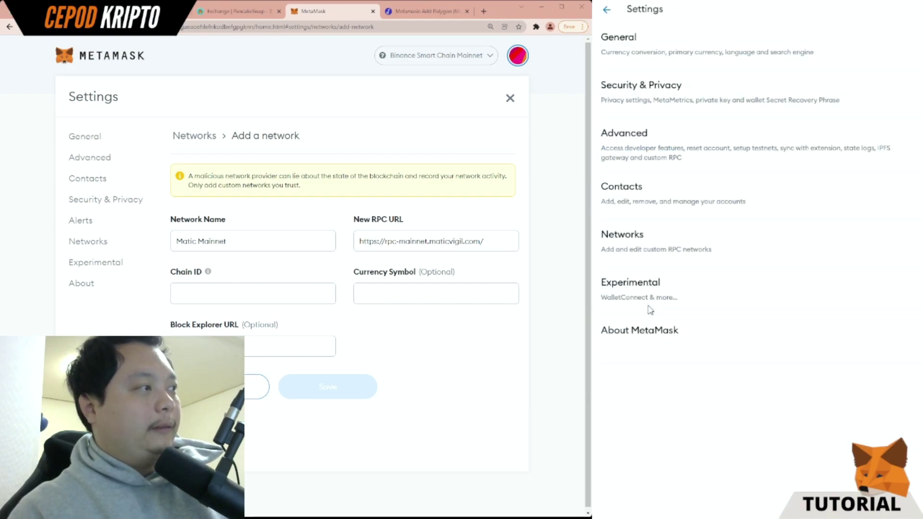
left_click(636, 247)
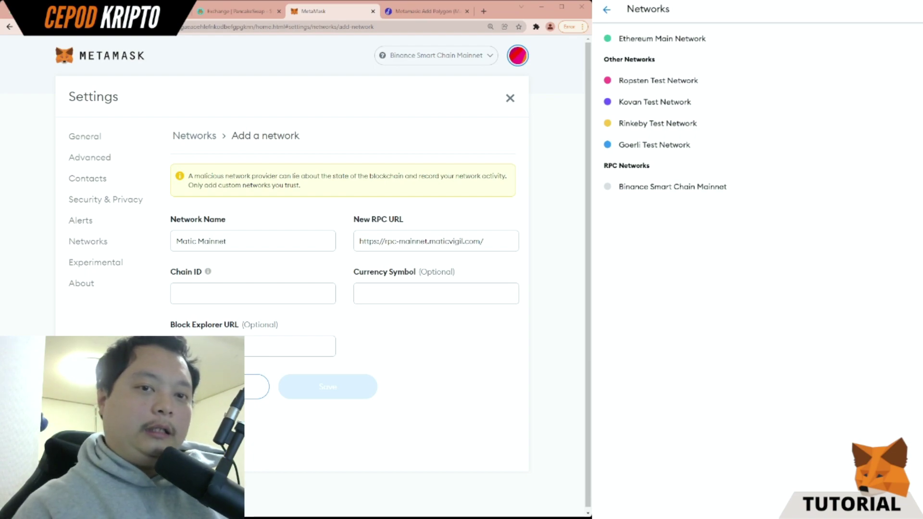
scroll(759, 241, "down", 3)
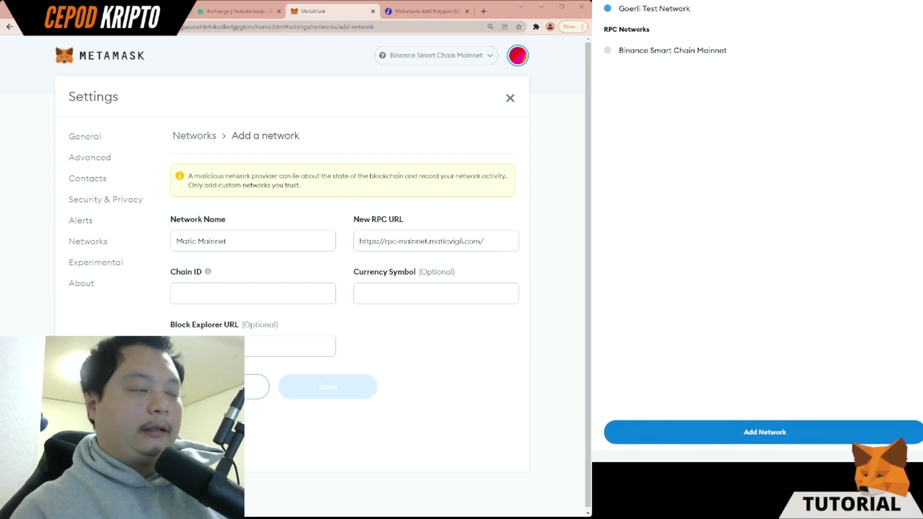
left_click(674, 432)
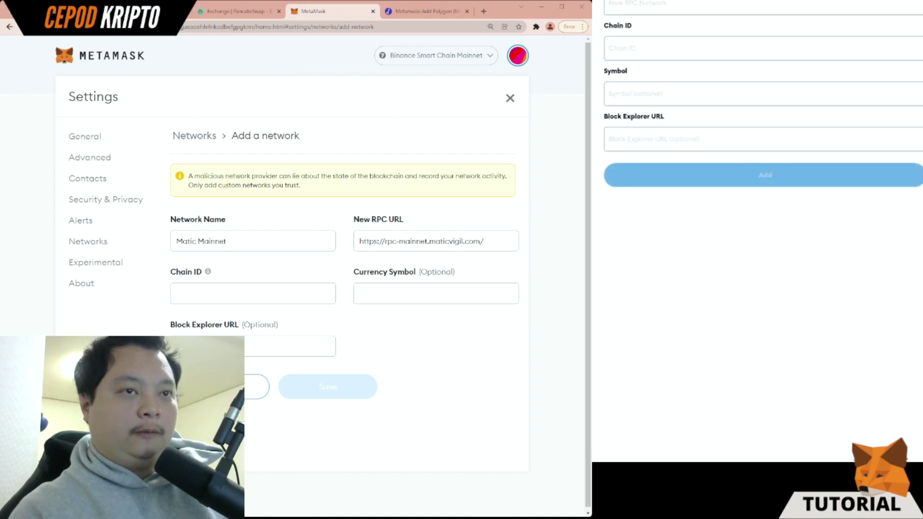
scroll(759, 154, "up", 3)
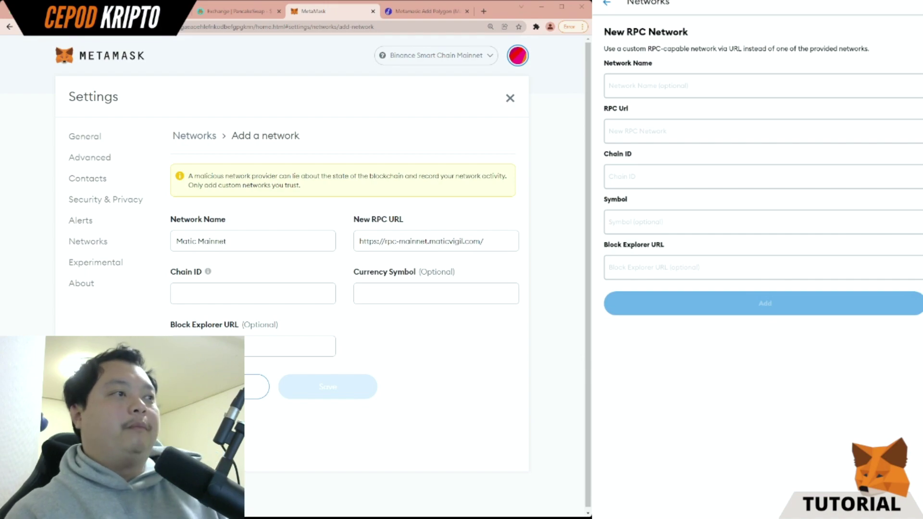
left_click(422, 11)
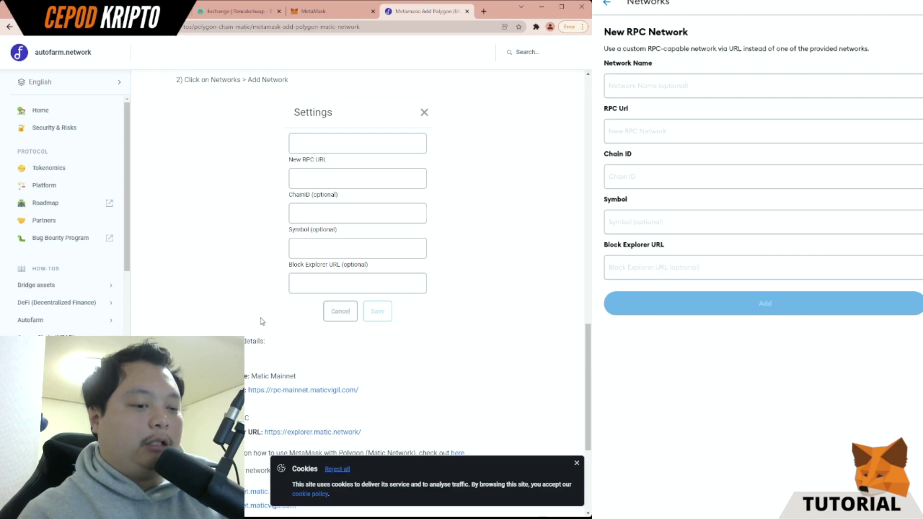
- Enter Chain ID 137 and currency symbol MATIC in the desktop Matic Mainnet form
left_click(332, 10)
left_click(229, 295)
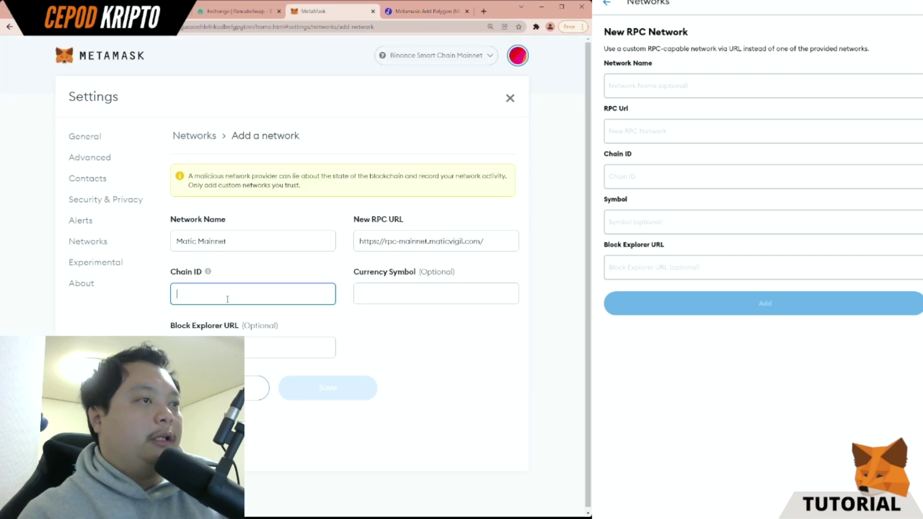
type("137")
left_click(412, 15)
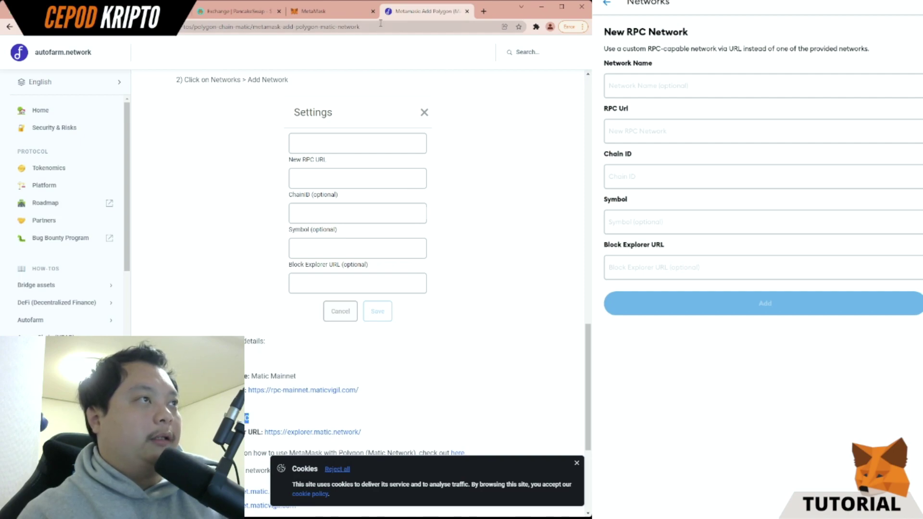
left_click(336, 11)
left_click(382, 299)
type("MATIC")
left_click(408, 10)
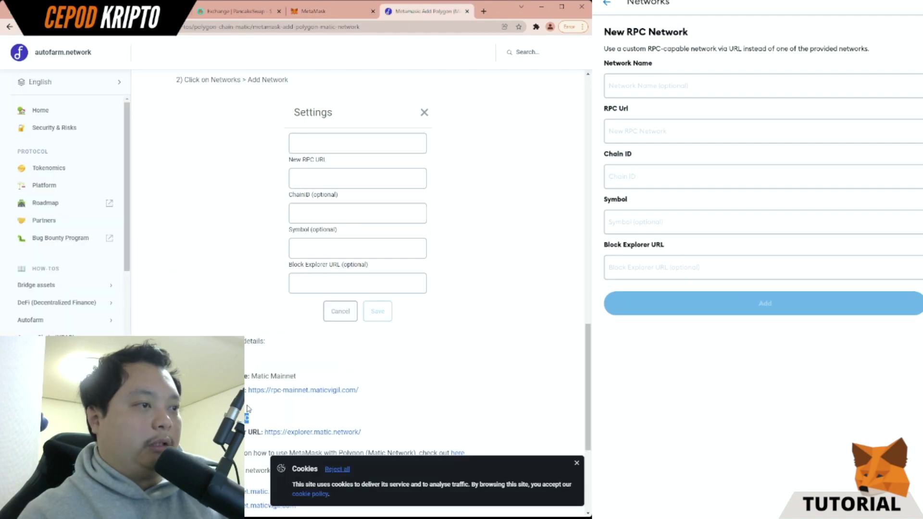
left_click(297, 434)
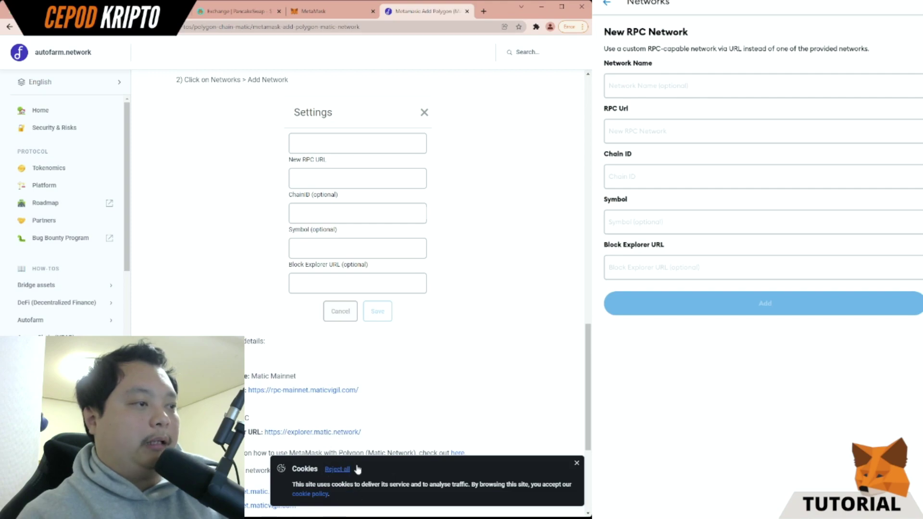
left_click(336, 11)
left_click(258, 345)
key("ctrl+v")
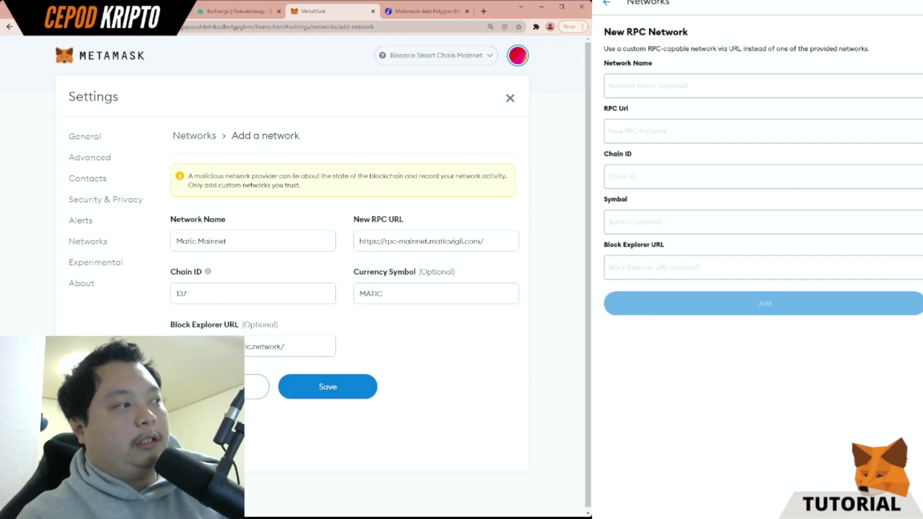
left_click(641, 271)
type("https://explorer.matic.network/")
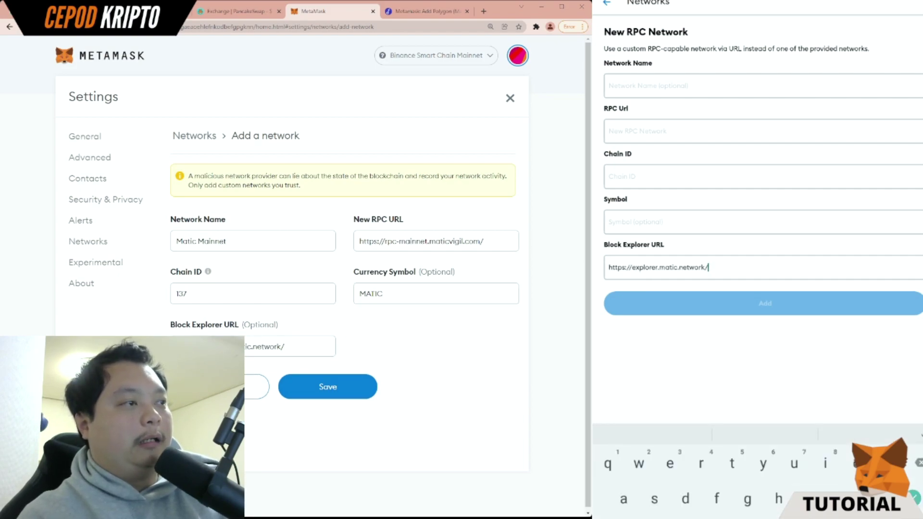
- Copy the MATIC symbol, Chain ID 137 and RPC URL from desktop into the phone form
double_click(373, 294)
key("ctrl+c")
left_click(701, 227)
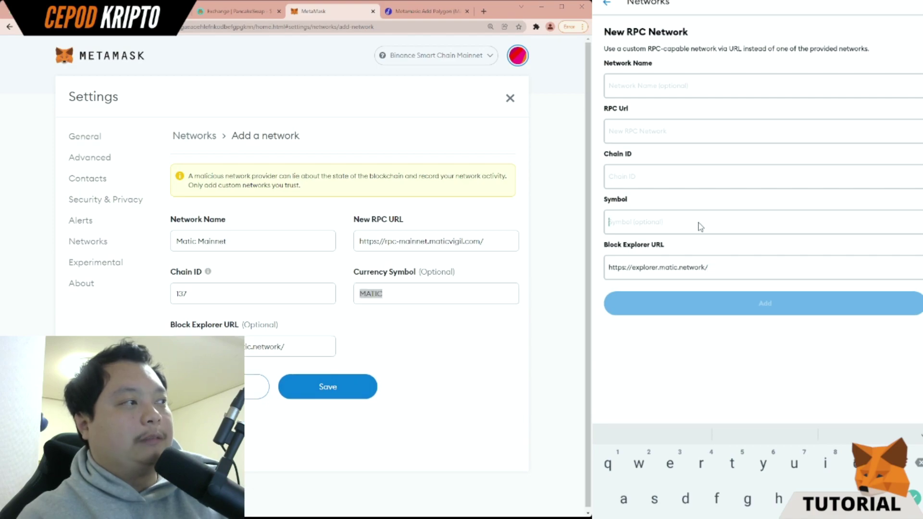
key("ctrl+v")
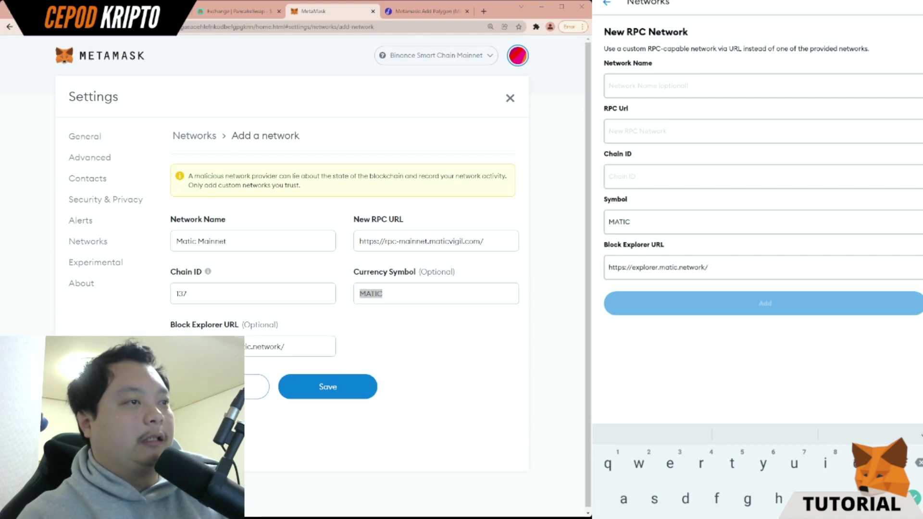
left_click(214, 282)
key("ctrl+a")
left_click(661, 186)
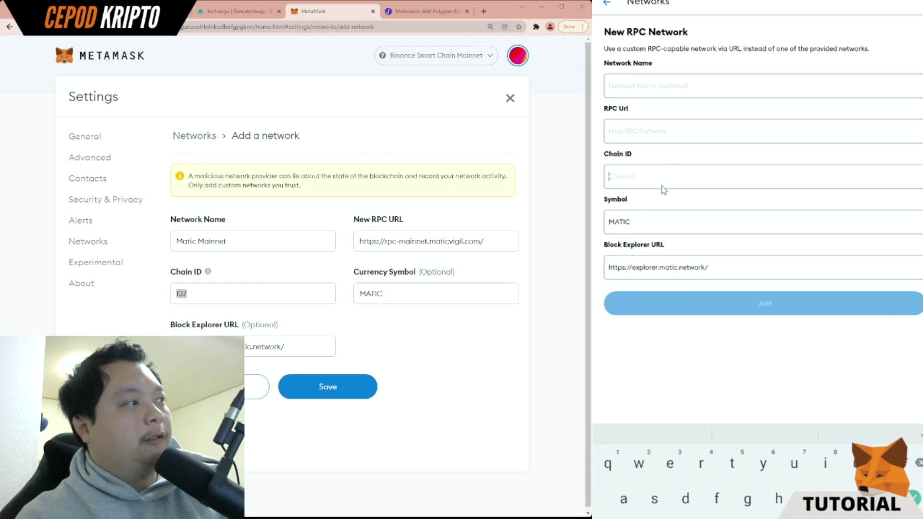
left_click(433, 244)
key("ctrl+a")
key("ctrl+c")
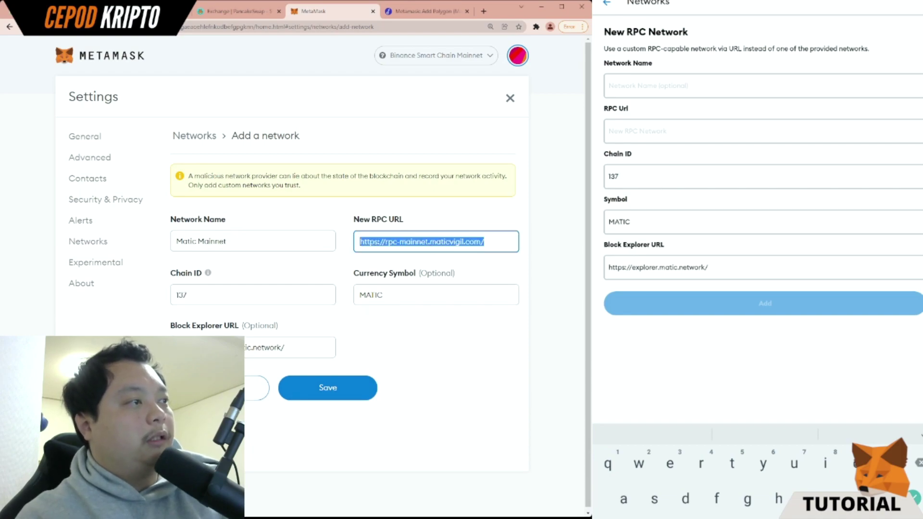
left_click(673, 135)
key("ctrl+v")
- Paste 'Matic Mainnet' as the phone's network name and save the network on desktop
left_click(250, 241)
key("ctrl+a")
key("ctrl+c")
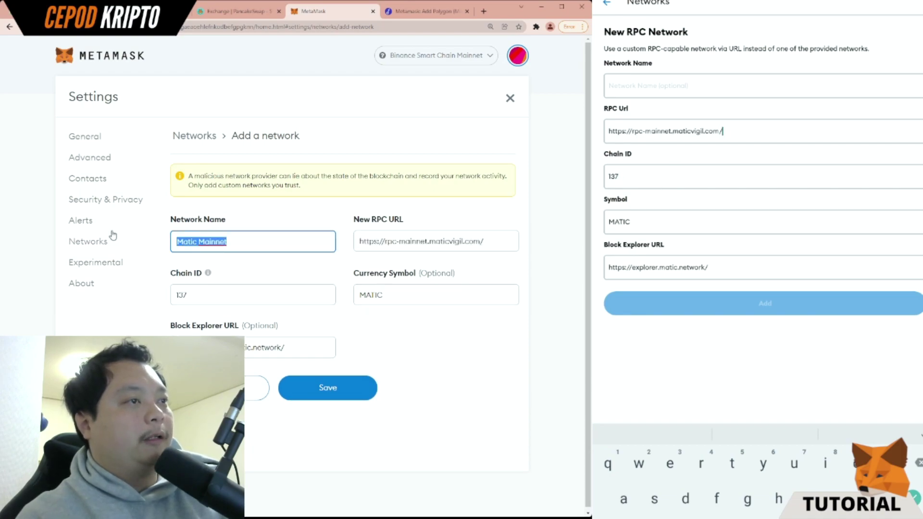
left_click(691, 87)
key("ctrl+v")
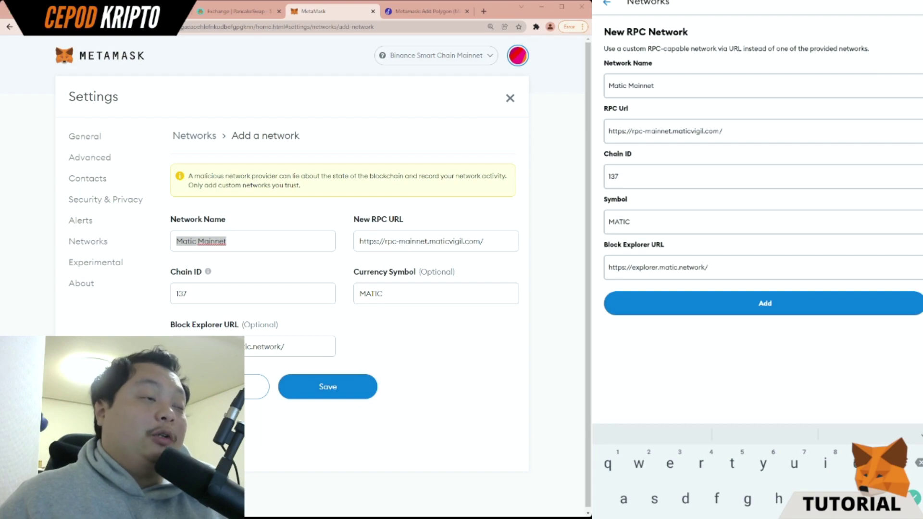
left_click(331, 387)
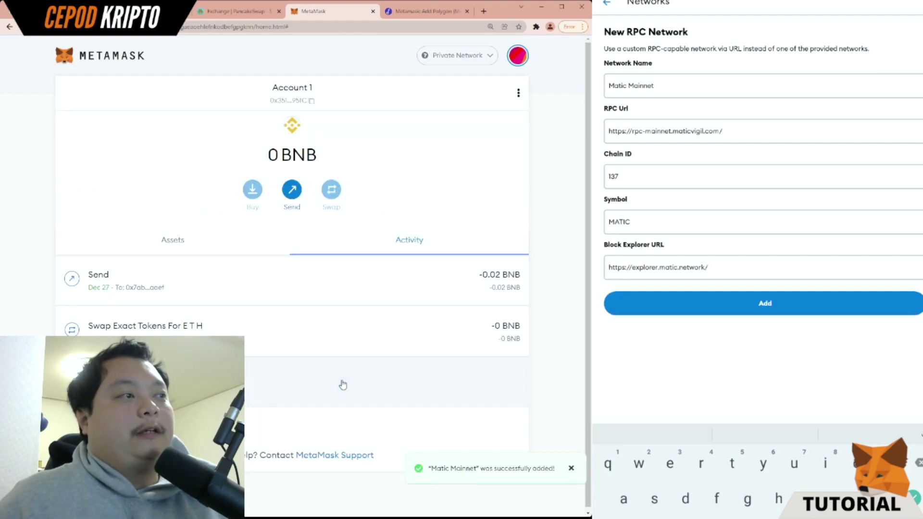
- Add Matic Mainnet on the phone, then switch both wallets to Binance Smart Chain Mainnet
left_click(744, 309)
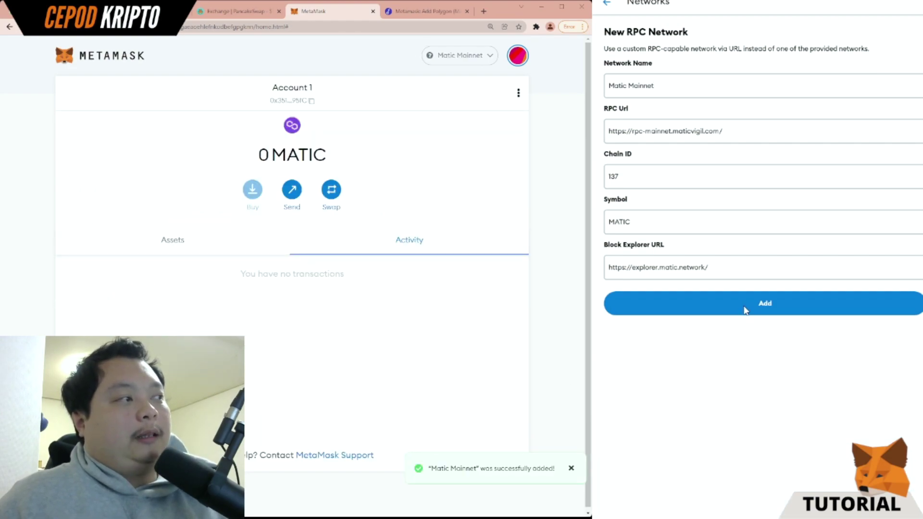
left_click(742, 311)
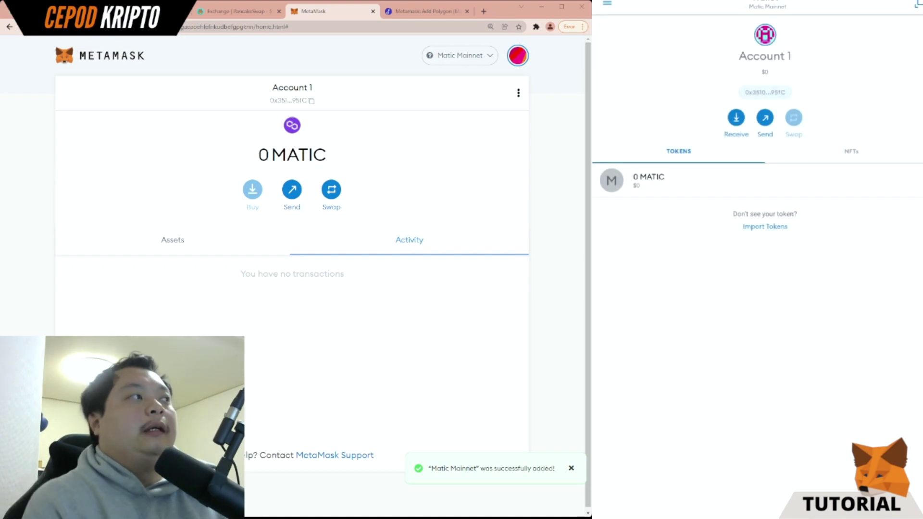
left_click(462, 56)
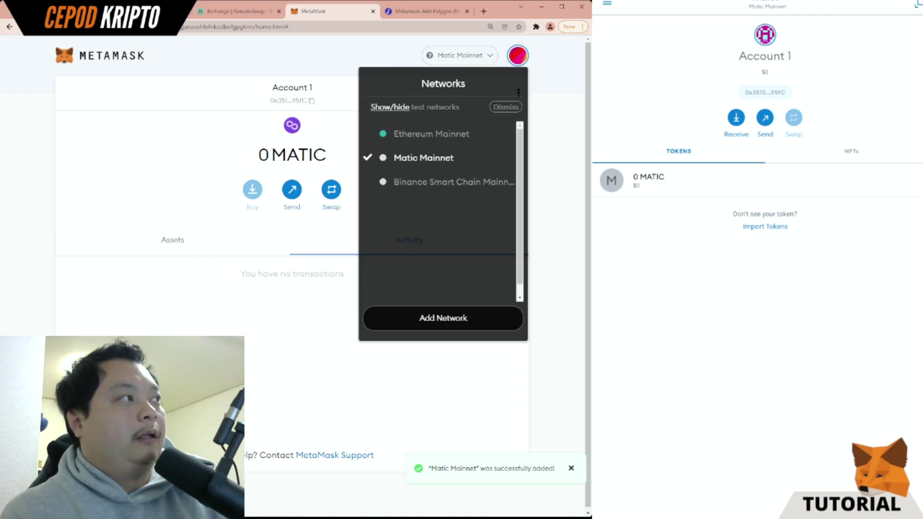
left_click(772, 5)
scroll(677, 288, "down", 2)
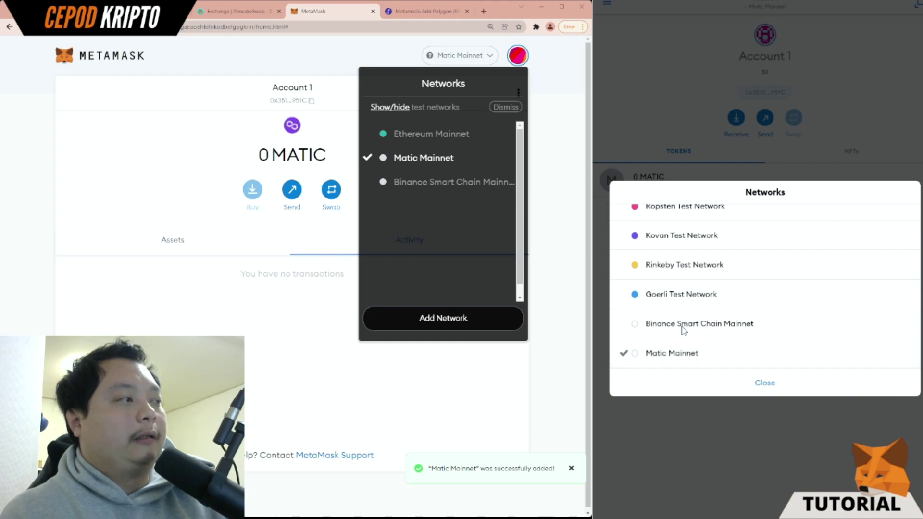
left_click(682, 325)
left_click(435, 182)
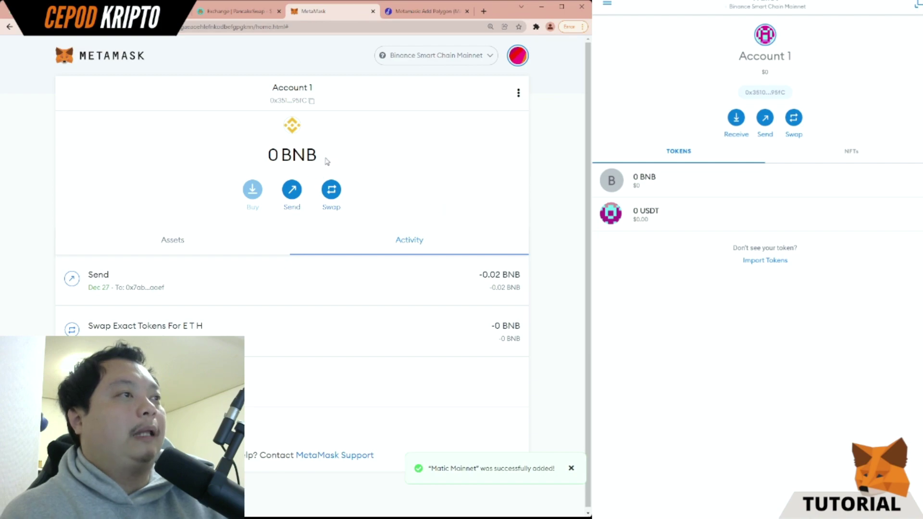
- Switch the desktop wallet back to Matic Mainnet, then to Ethereum Mainnet
left_click(400, 57)
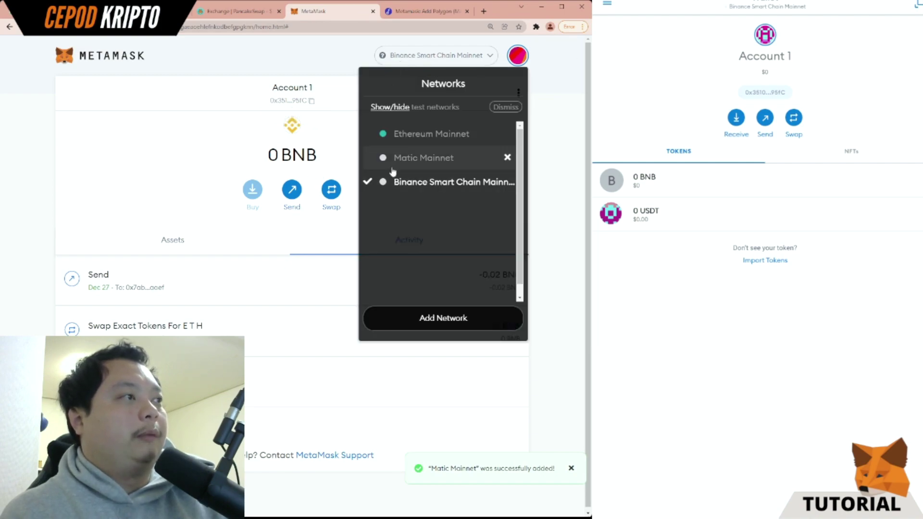
left_click(395, 160)
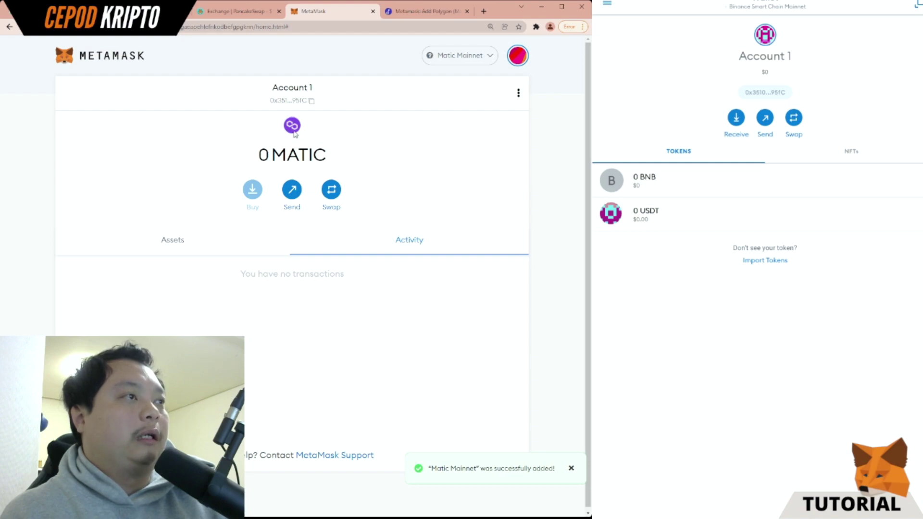
left_click(454, 60)
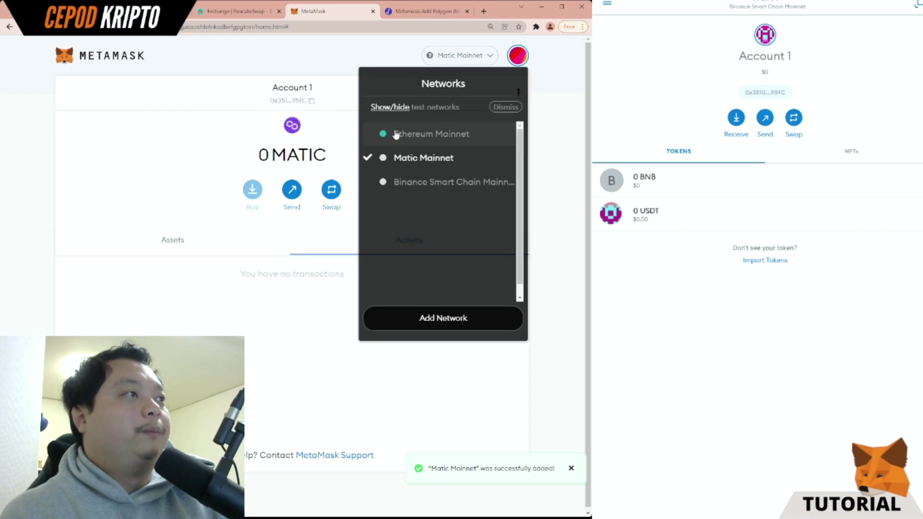
left_click(395, 135)
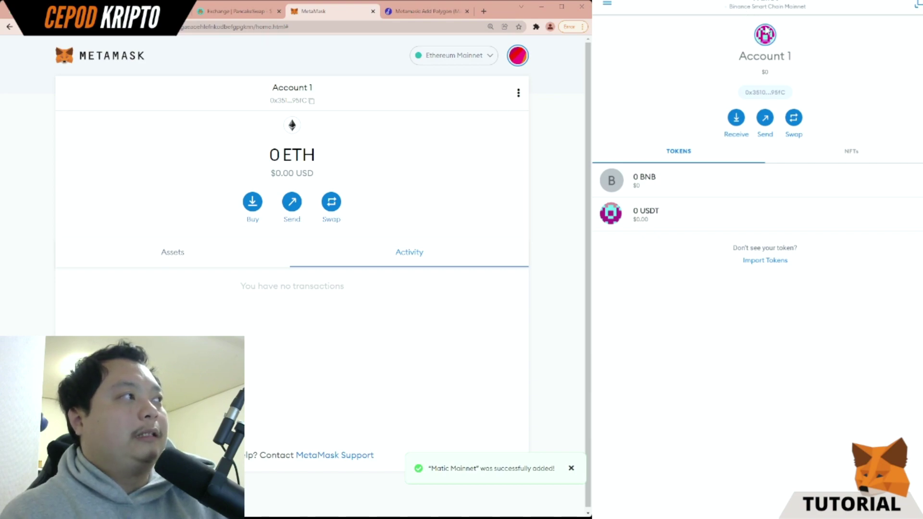
left_click(767, 6)
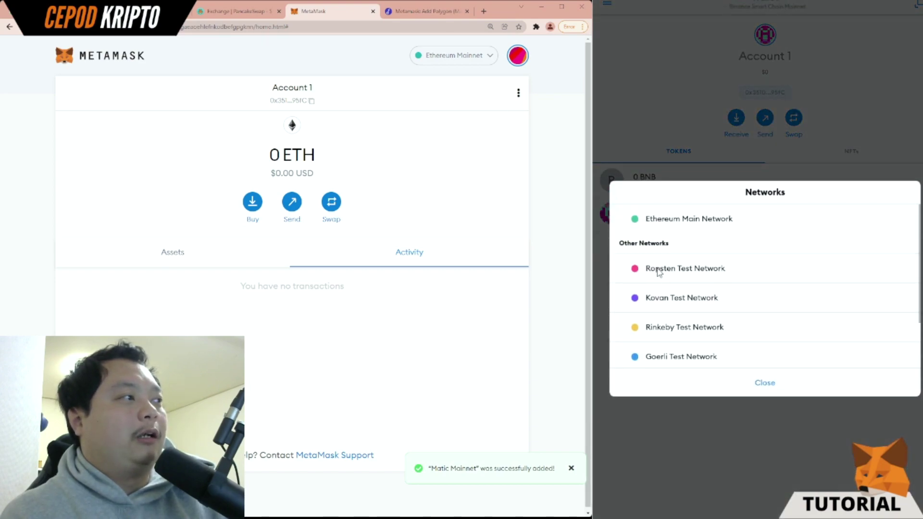